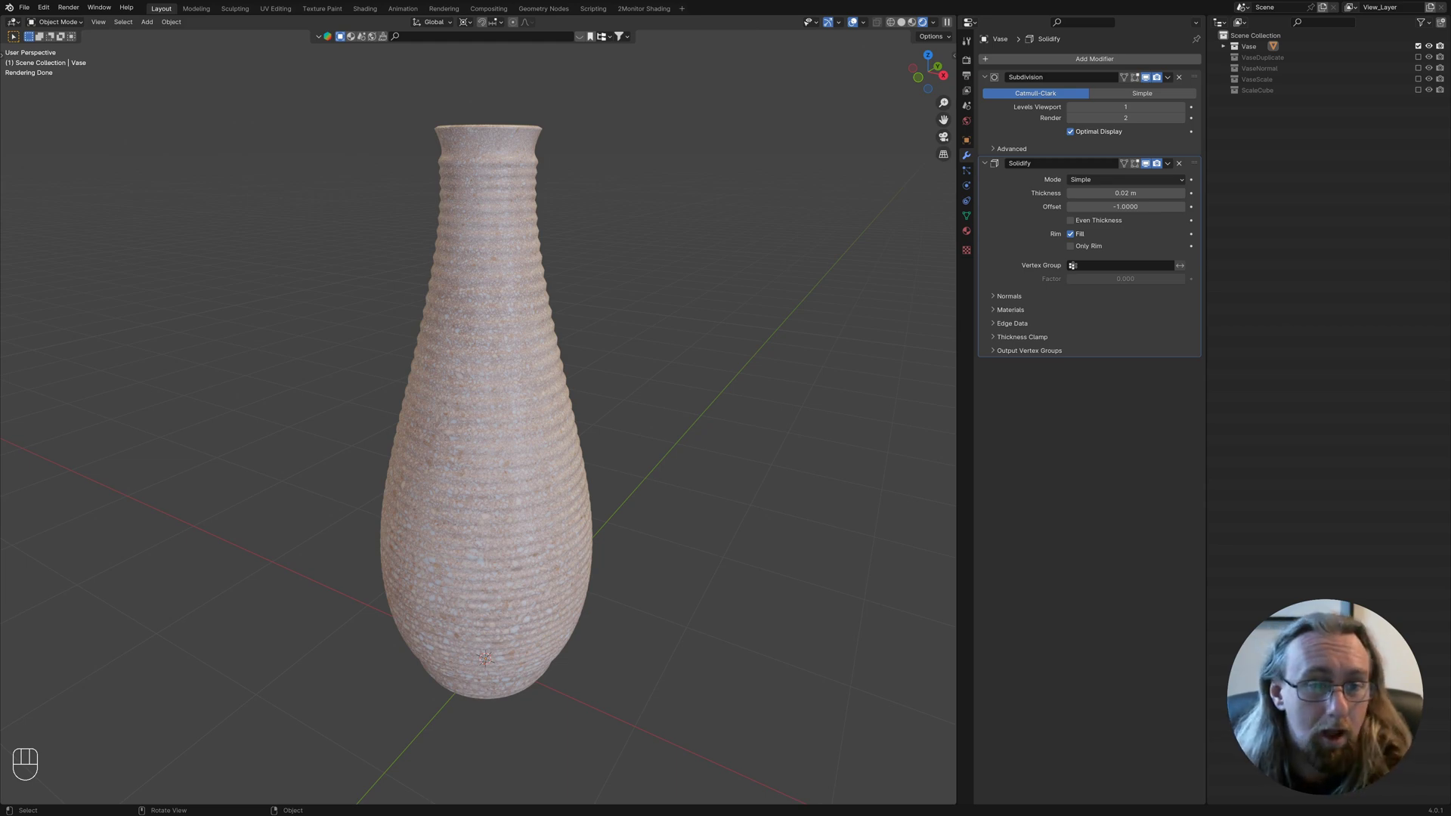
Select the vase, switch the viewport to solid shading, and show its mesh in Edit Mode from the front.
{"action": "left_click", "coordinate": [509, 318]}
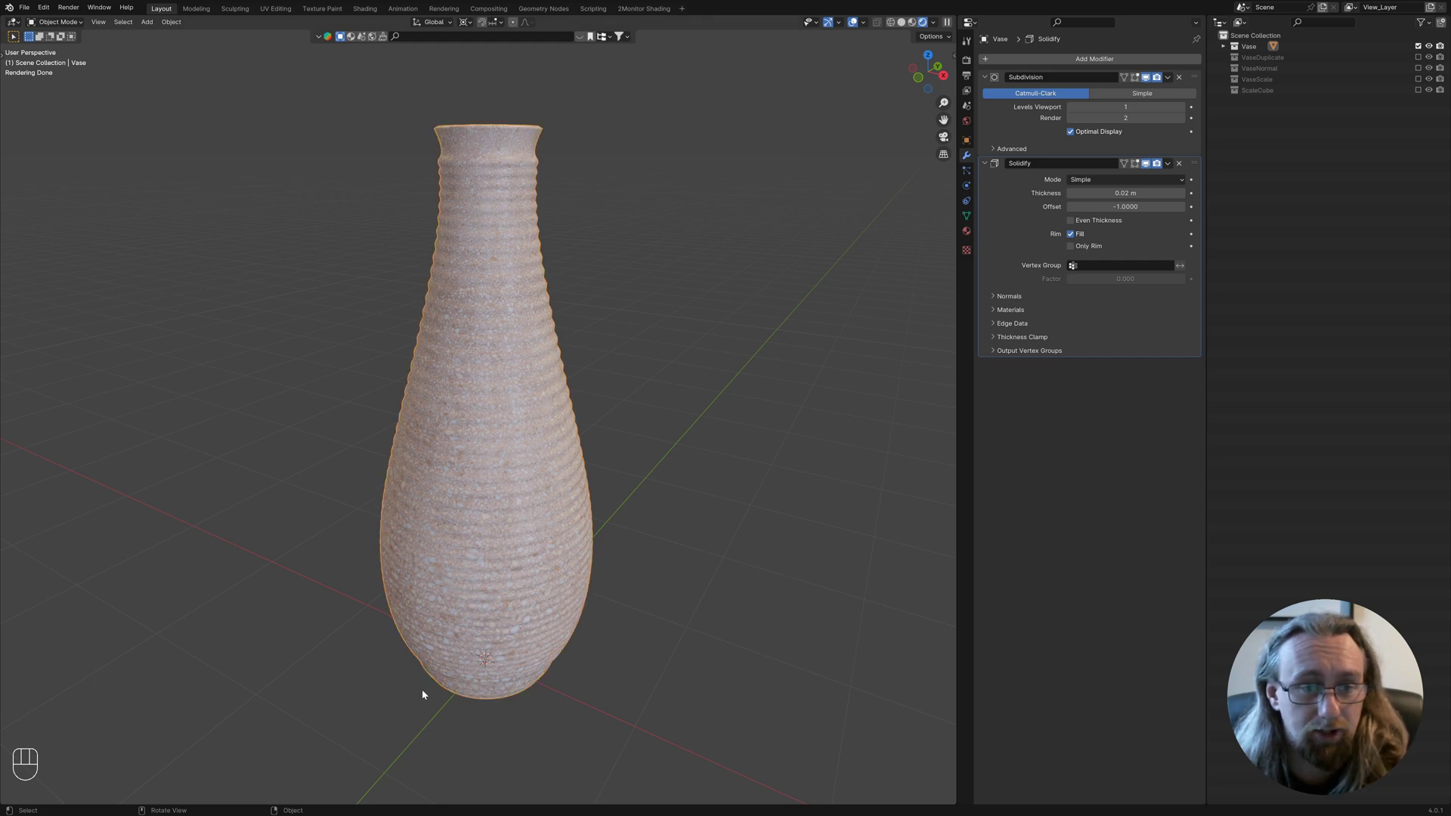
{"action": "mouse_move", "coordinate": [620, 607]}
{"action": "middle_mouse_down"}
{"action": "mouse_move", "coordinate": [375, 579]}
{"action": "mouse_move", "coordinate": [668, 582]}
{"action": "mouse_move", "coordinate": [620, 591]}
{"action": "middle_mouse_up"}
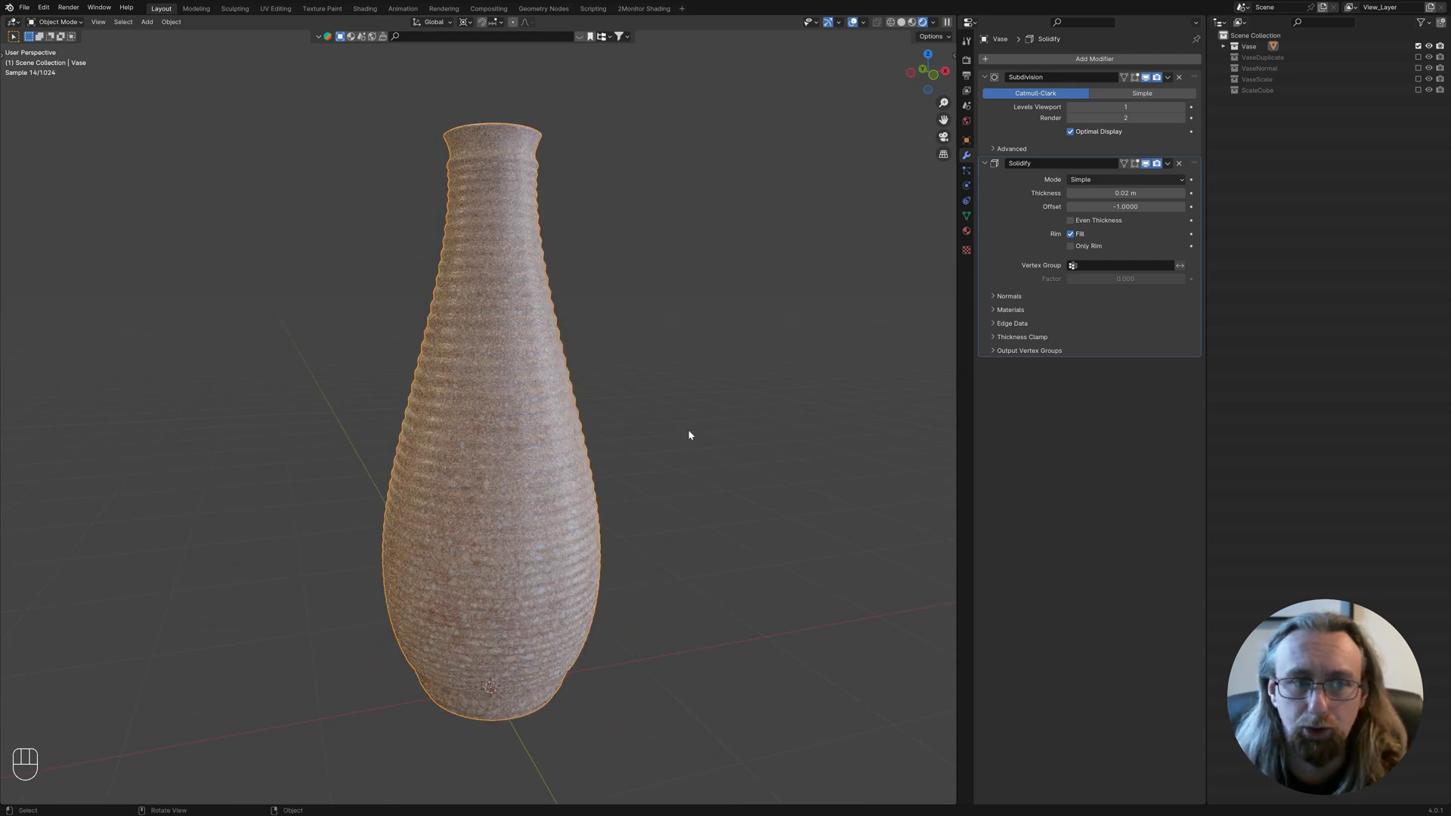
{"action": "left_click", "coordinate": [901, 22]}
{"action": "key", "text": "Tab"}
{"action": "middle_click_drag", "start_coordinate": [508, 409], "coordinate": [555, 421]}
{"action": "key", "text": "KP_1"}
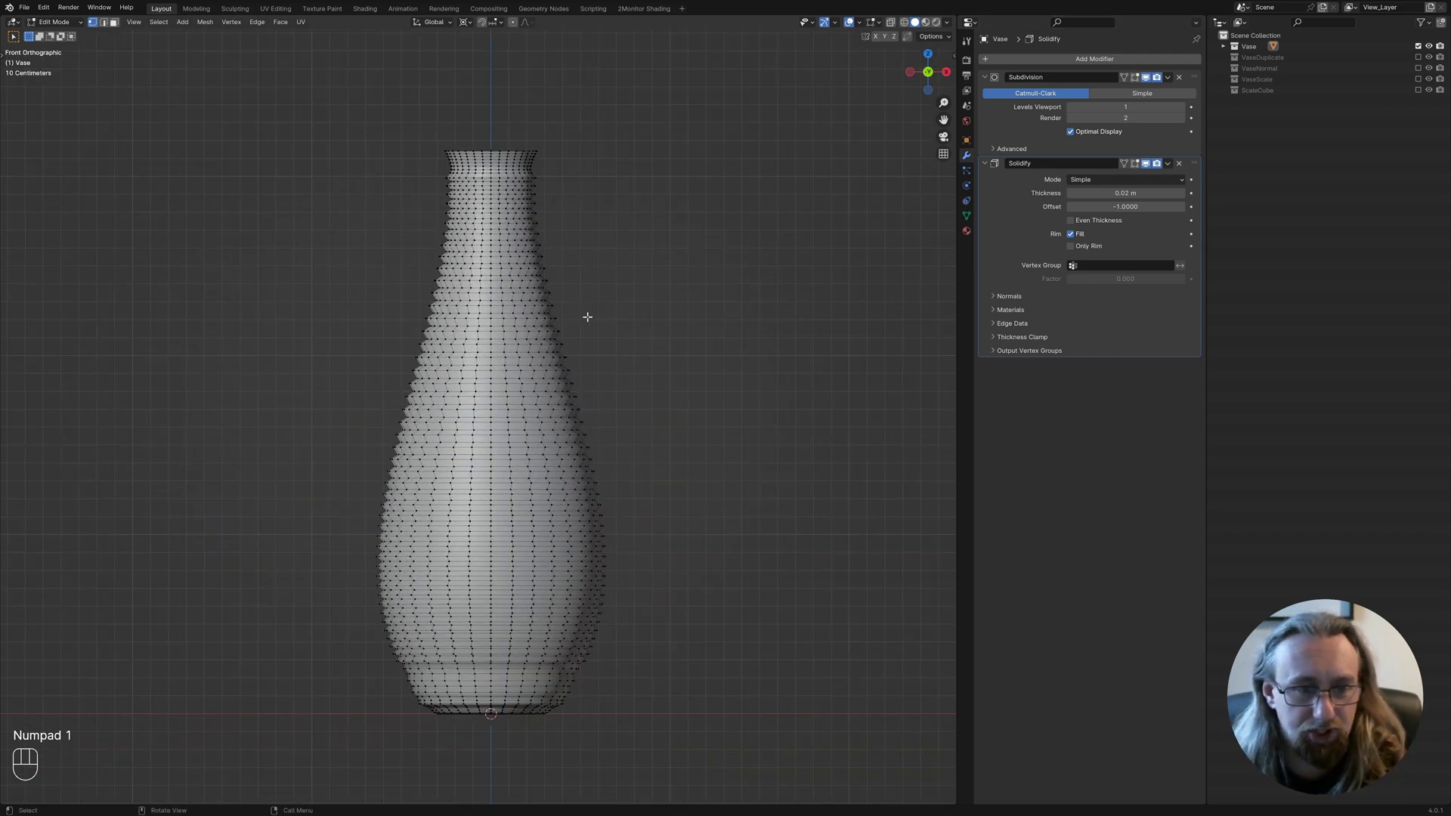
Examine the vase's ridged mesh up close, return to Object Mode for the smoothed result, and deselect the vase.
{"action": "scroll", "coordinate": [575, 250], "scroll_direction": "up", "scroll_amount": 5}
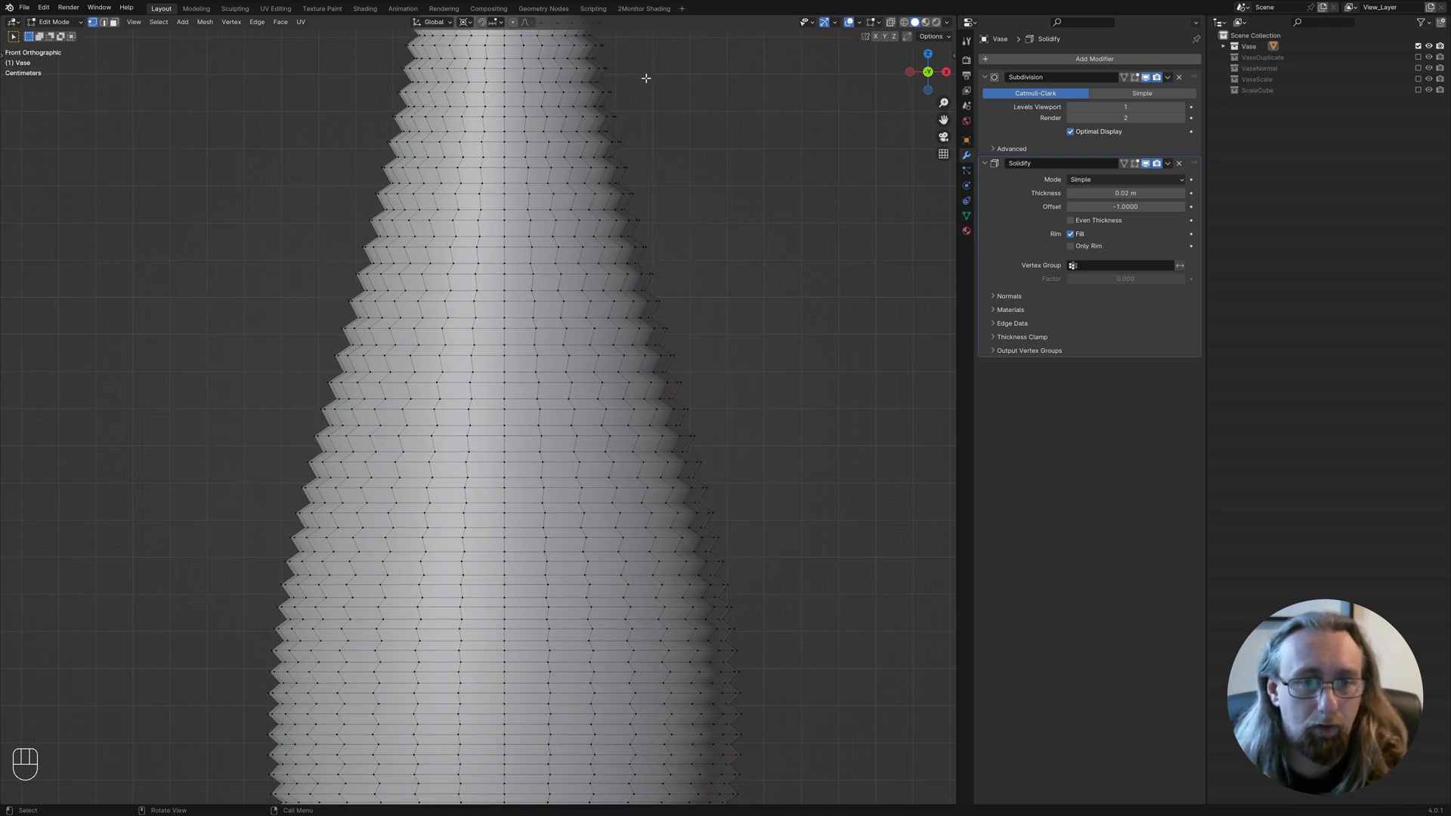
{"action": "middle_click_drag", "start_coordinate": [645, 77], "coordinate": [629, 171], "text": "shift"}
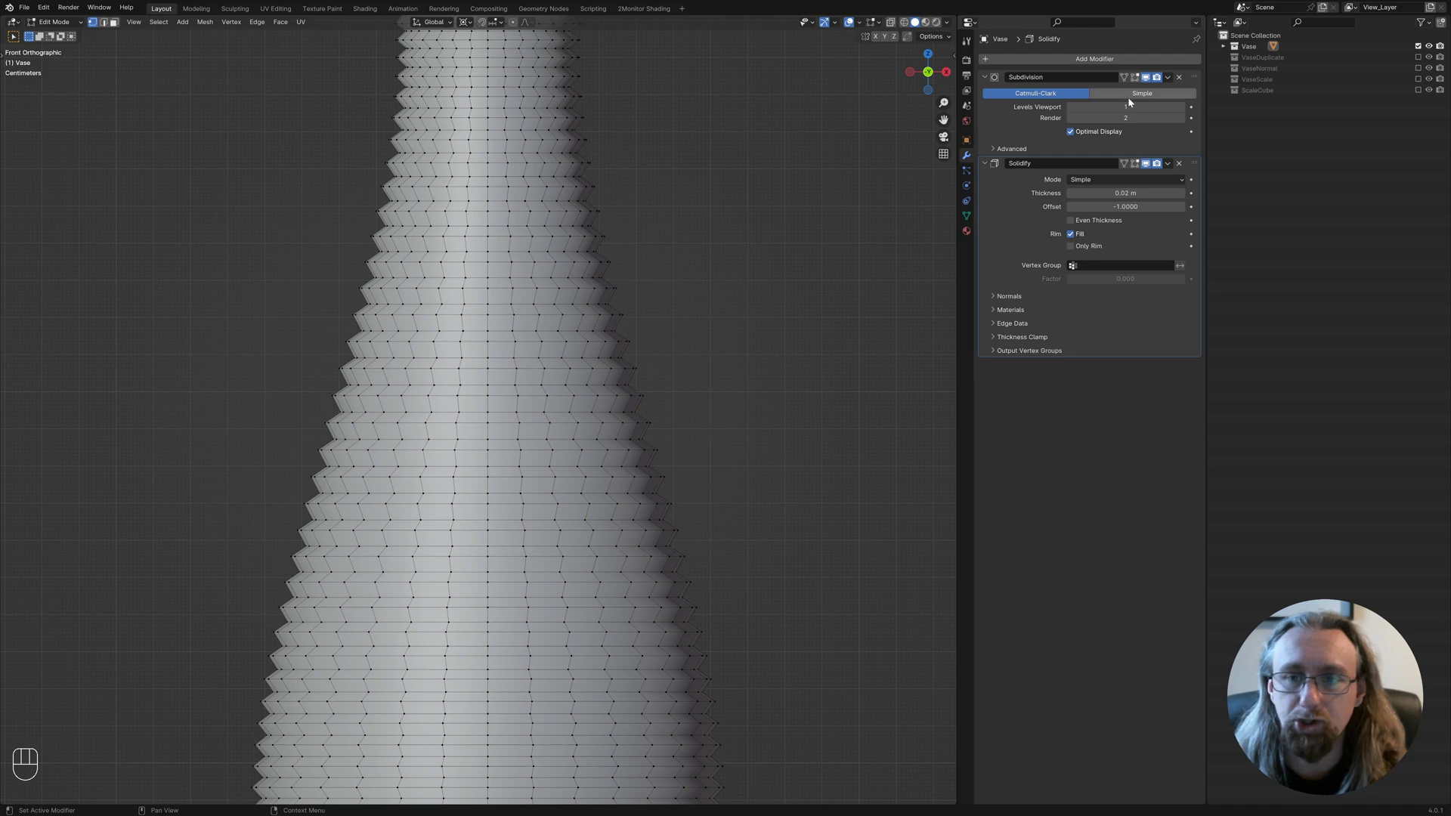
{"action": "key", "text": "Tab"}
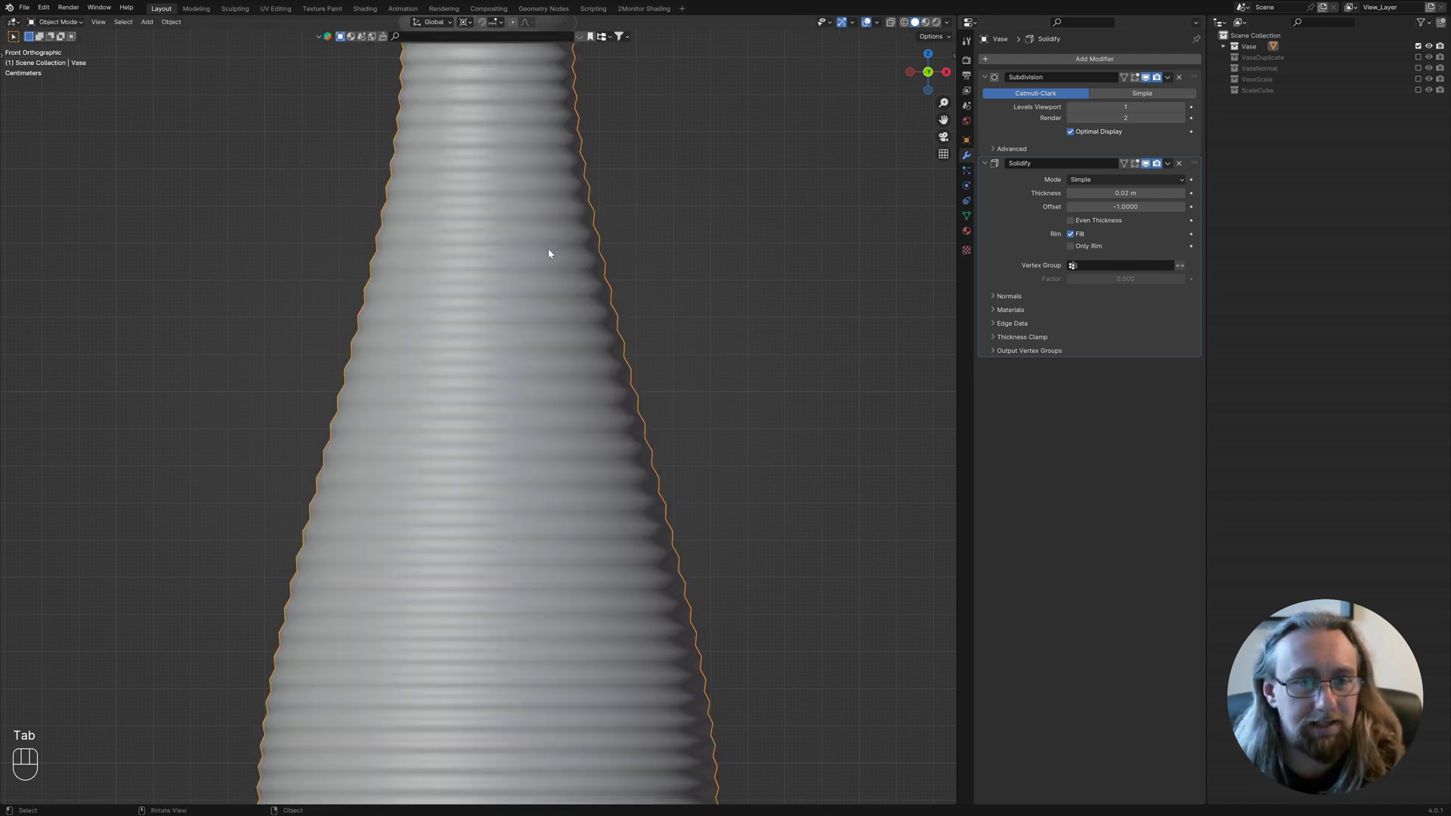
{"action": "middle_click_drag", "start_coordinate": [547, 249], "coordinate": [593, 501]}
{"action": "scroll", "coordinate": [543, 444], "scroll_direction": "down", "scroll_amount": 2}
{"action": "key", "text": "alt+a"}
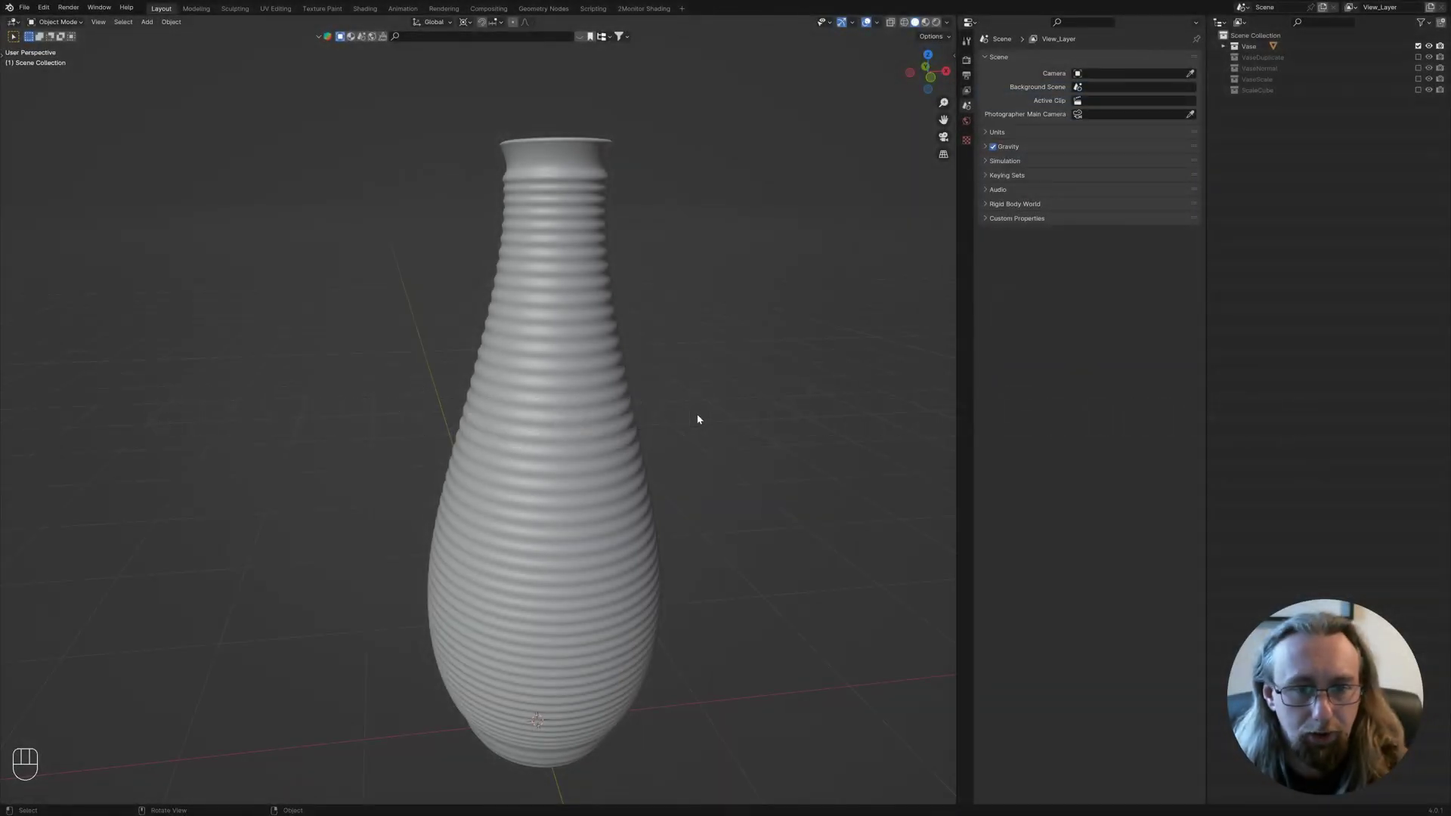
Enable the VaseDuplicate collection and inspect the duplicate vase beside the original.
{"action": "middle_click_drag", "start_coordinate": [697, 414], "coordinate": [685, 414]}
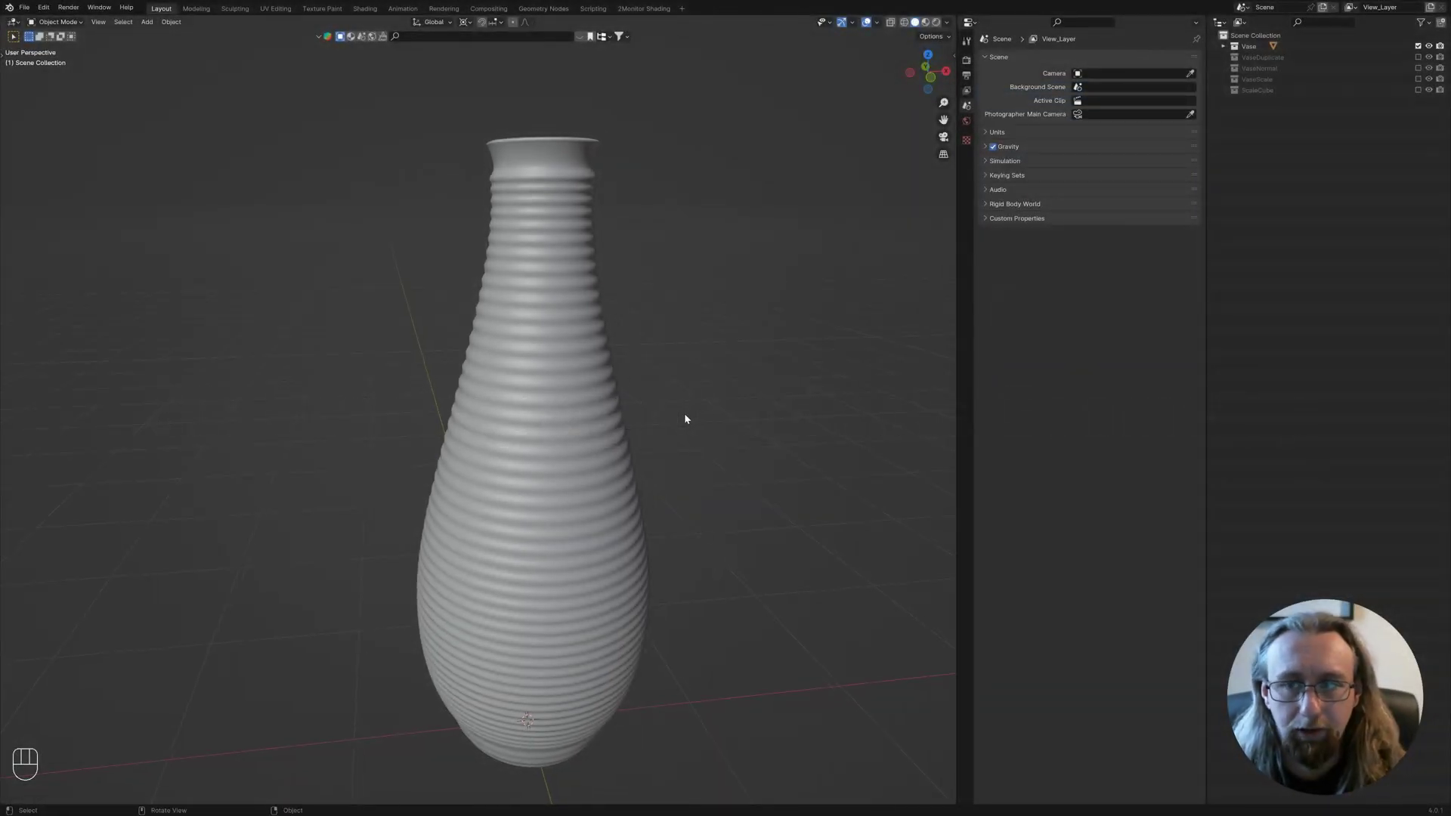
{"action": "middle_click_drag", "start_coordinate": [771, 438], "coordinate": [665, 373], "text": "shift"}
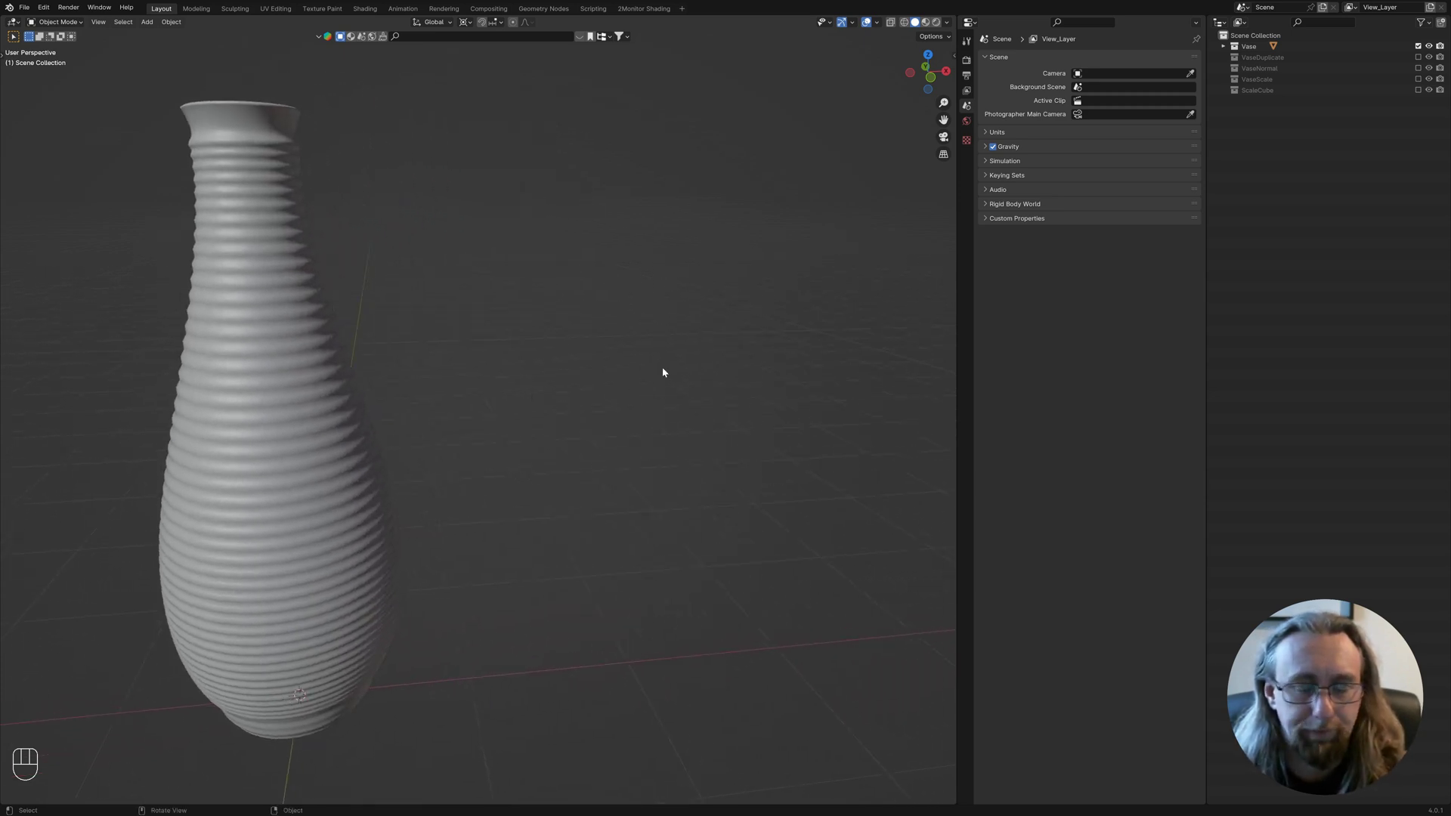
{"action": "left_click", "coordinate": [1418, 58]}
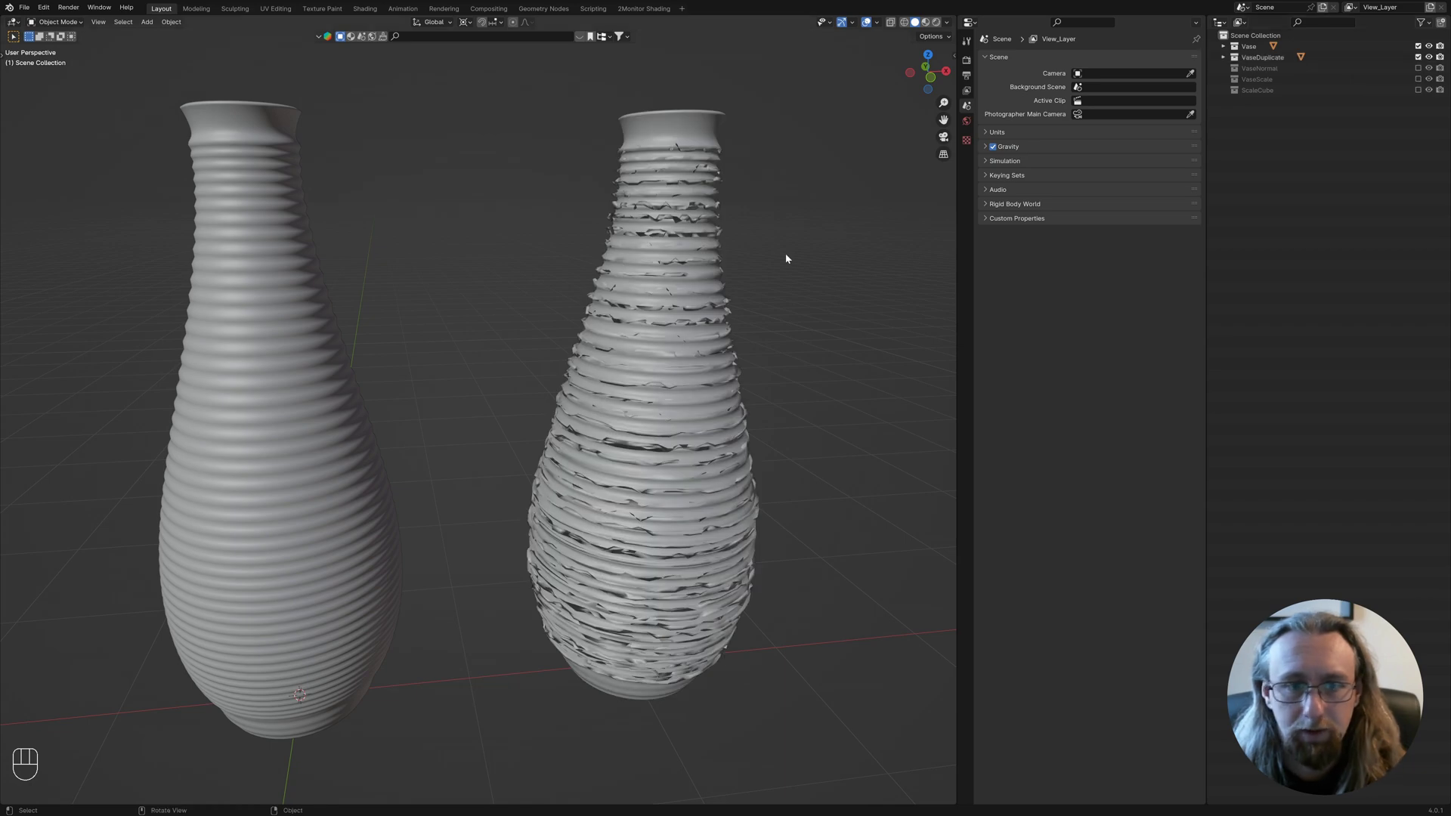
{"action": "left_click", "coordinate": [711, 304]}
{"action": "middle_click_drag", "start_coordinate": [804, 437], "coordinate": [749, 408]}
{"action": "key", "text": "alt+a"}
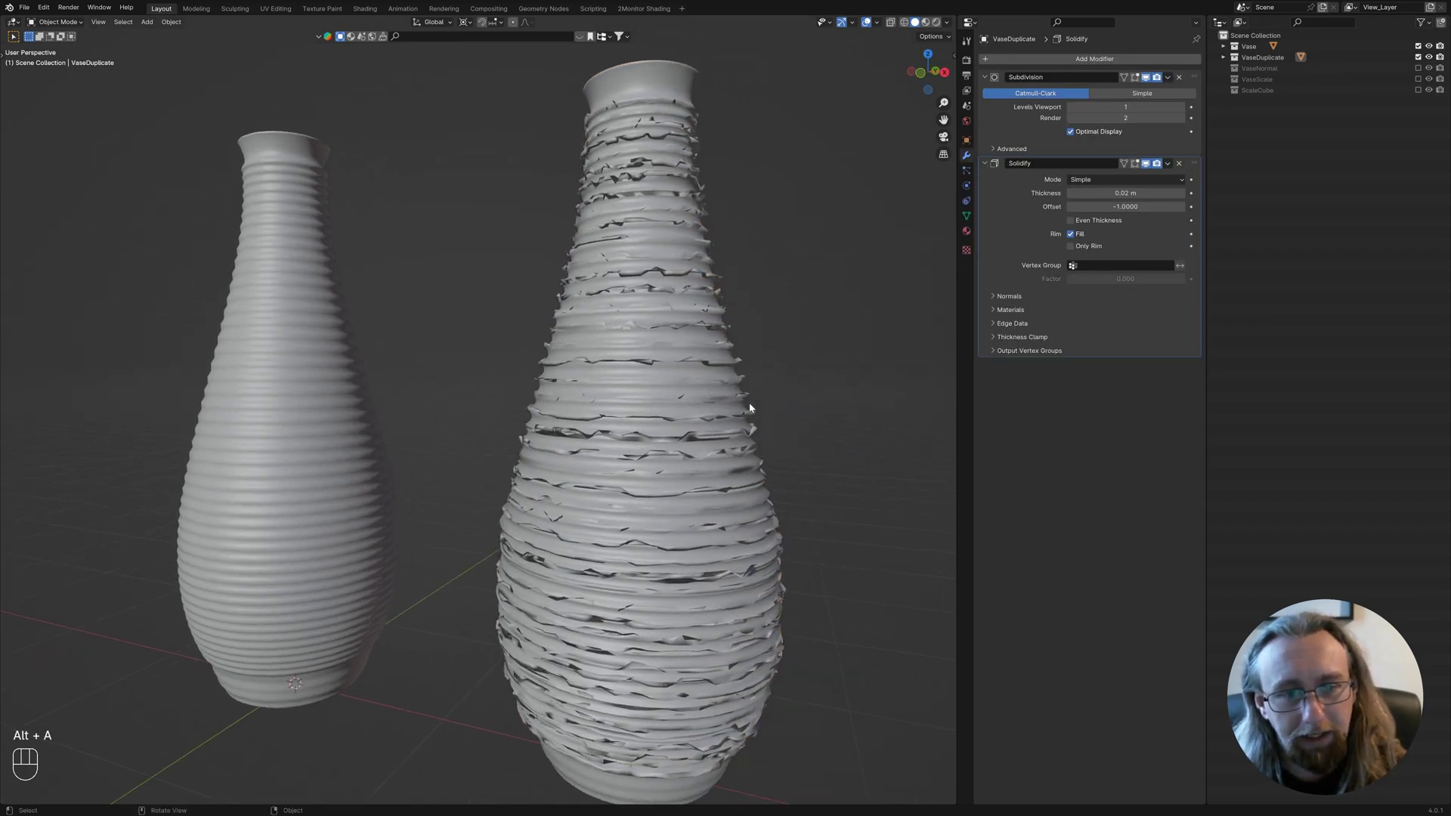
Compare the mesh topology of the duplicate vase and the original in Edit Mode, first alone and with both selected.
{"action": "left_click", "coordinate": [521, 447]}
{"action": "key", "text": "Tab"}
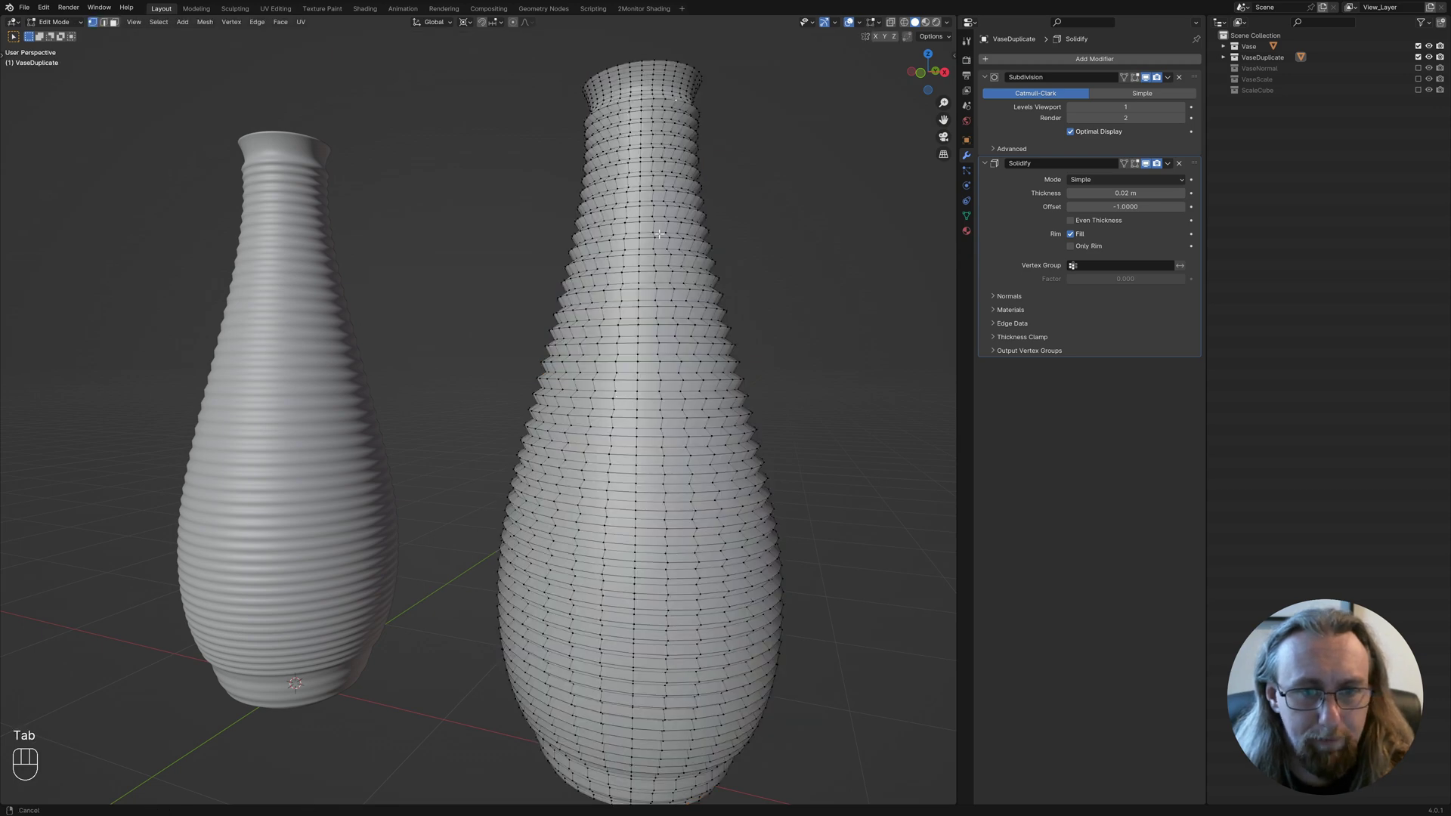
{"action": "middle_click_drag", "start_coordinate": [660, 235], "coordinate": [444, 302]}
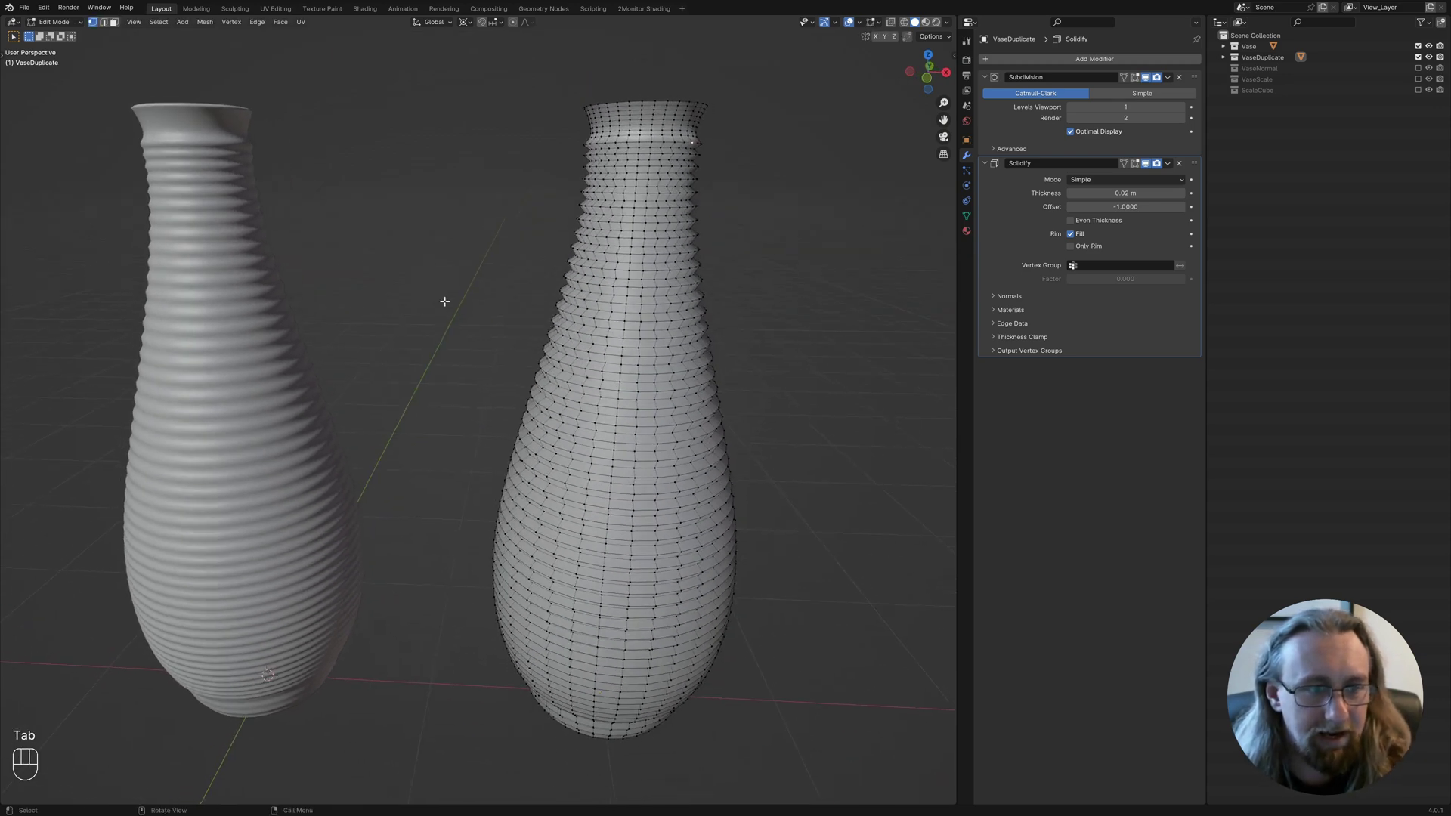
{"action": "key", "text": "Tab"}
{"action": "left_click", "coordinate": [269, 387], "text": "shift"}
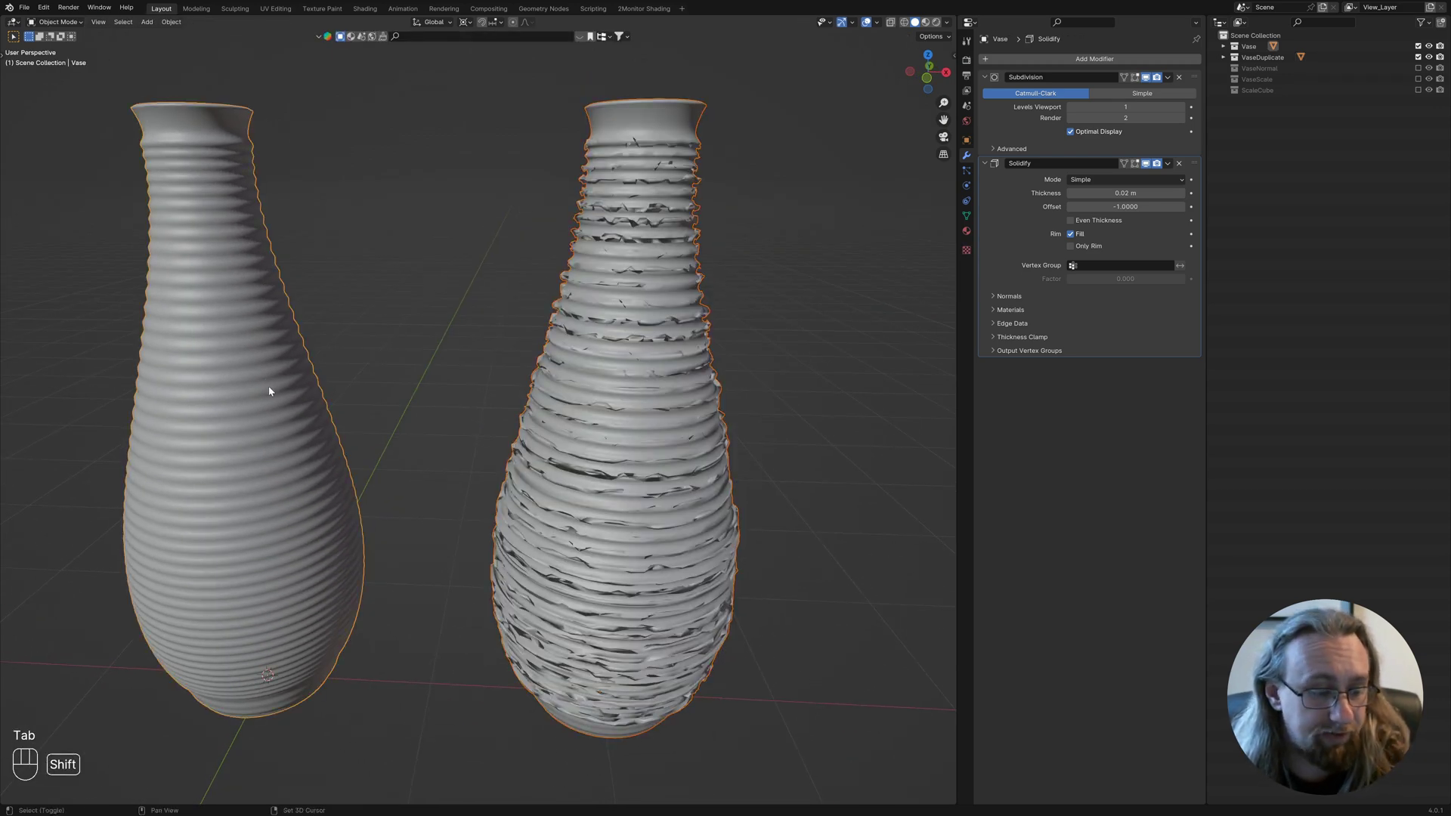
{"action": "key", "text": "Tab"}
{"action": "scroll", "coordinate": [446, 367], "scroll_direction": "up", "scroll_amount": 3}
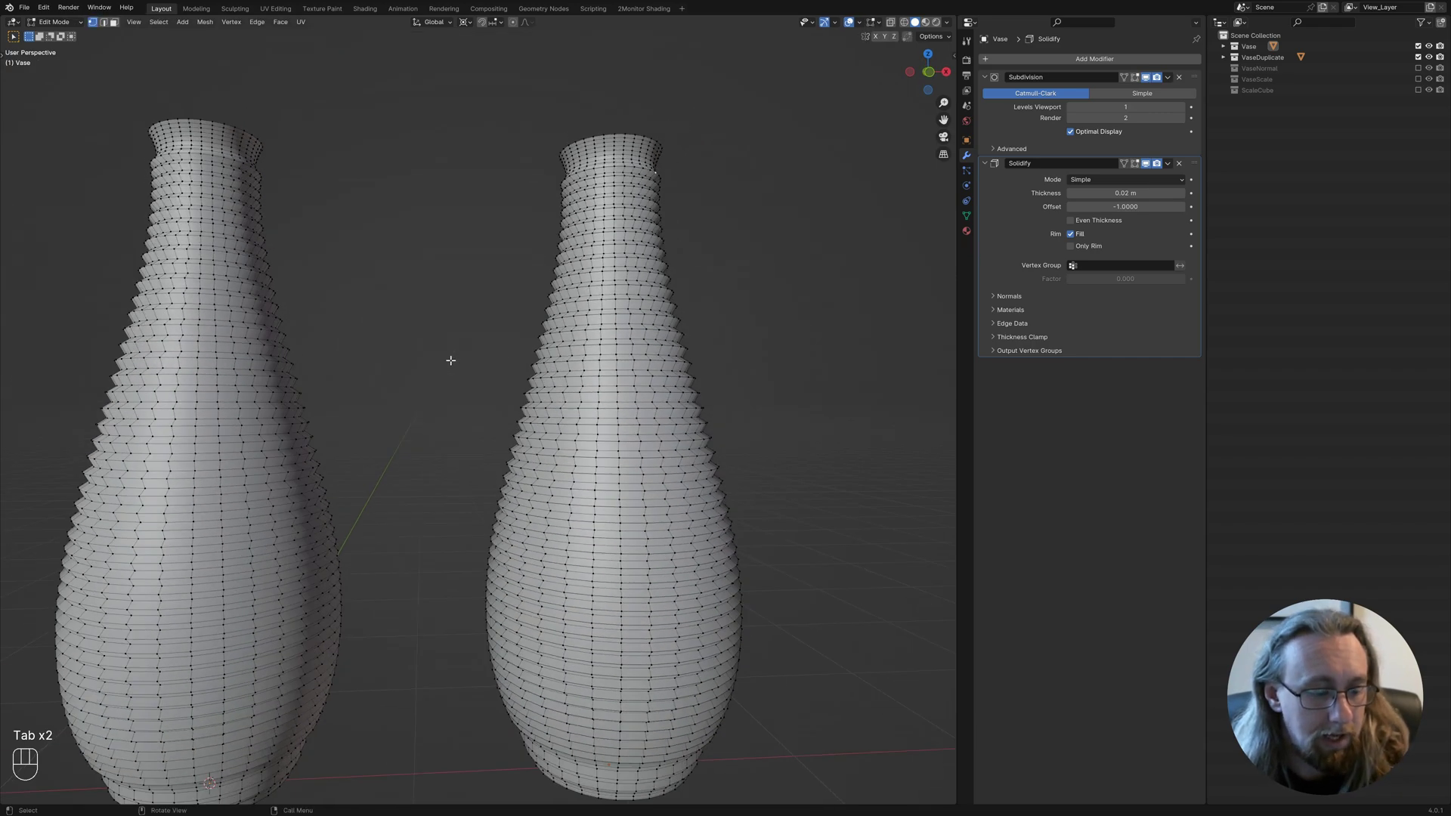
{"action": "middle_click_drag", "start_coordinate": [317, 272], "coordinate": [634, 477]}
{"action": "key", "text": "Tab"}
Select only the duplicate vase and check it with the viewport display of its Solidify and Subdivision modifiers switched off and on.
{"action": "key", "text": "alt+a"}
{"action": "left_click", "coordinate": [690, 431]}
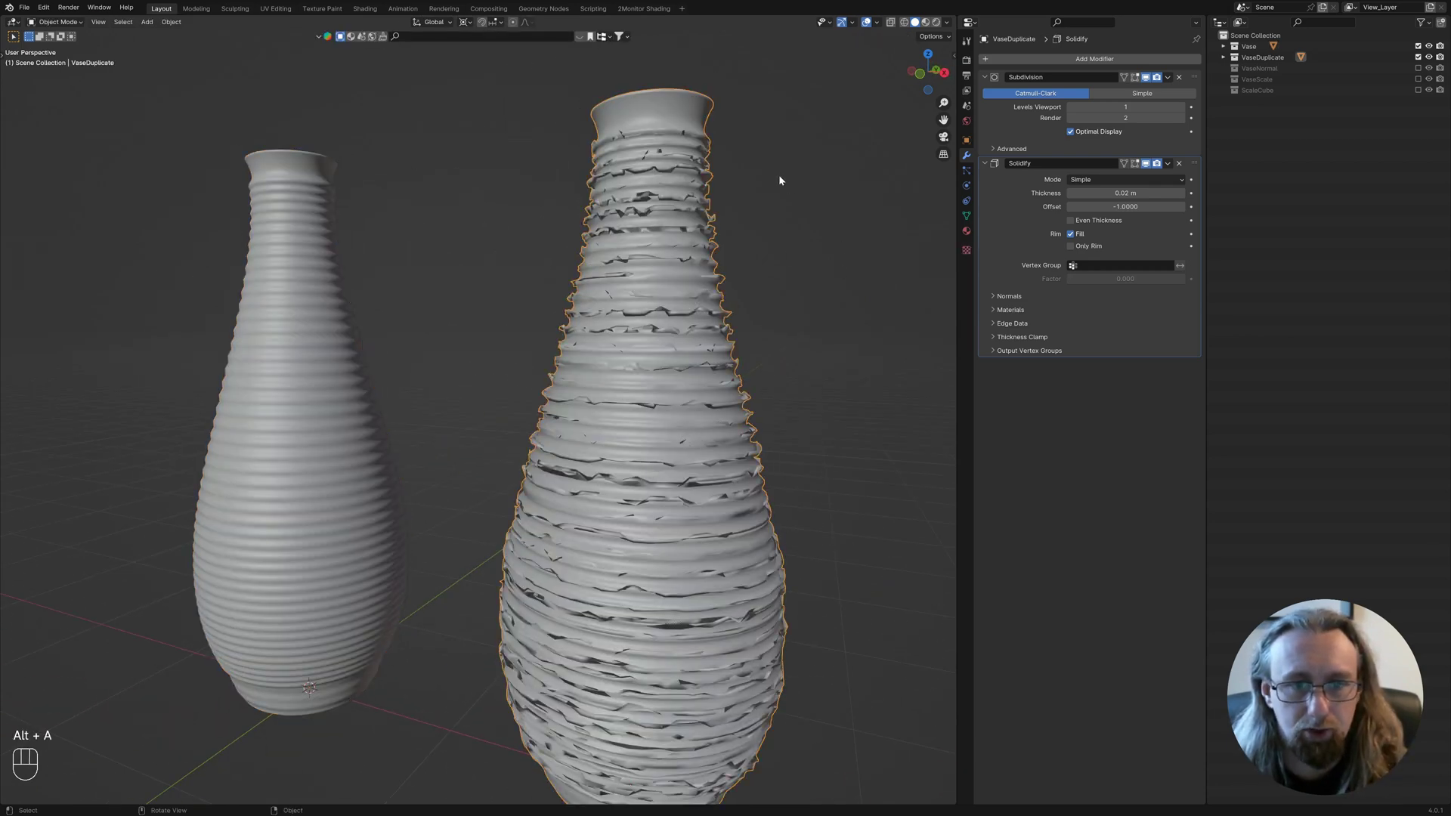
{"action": "left_click", "coordinate": [1145, 163]}
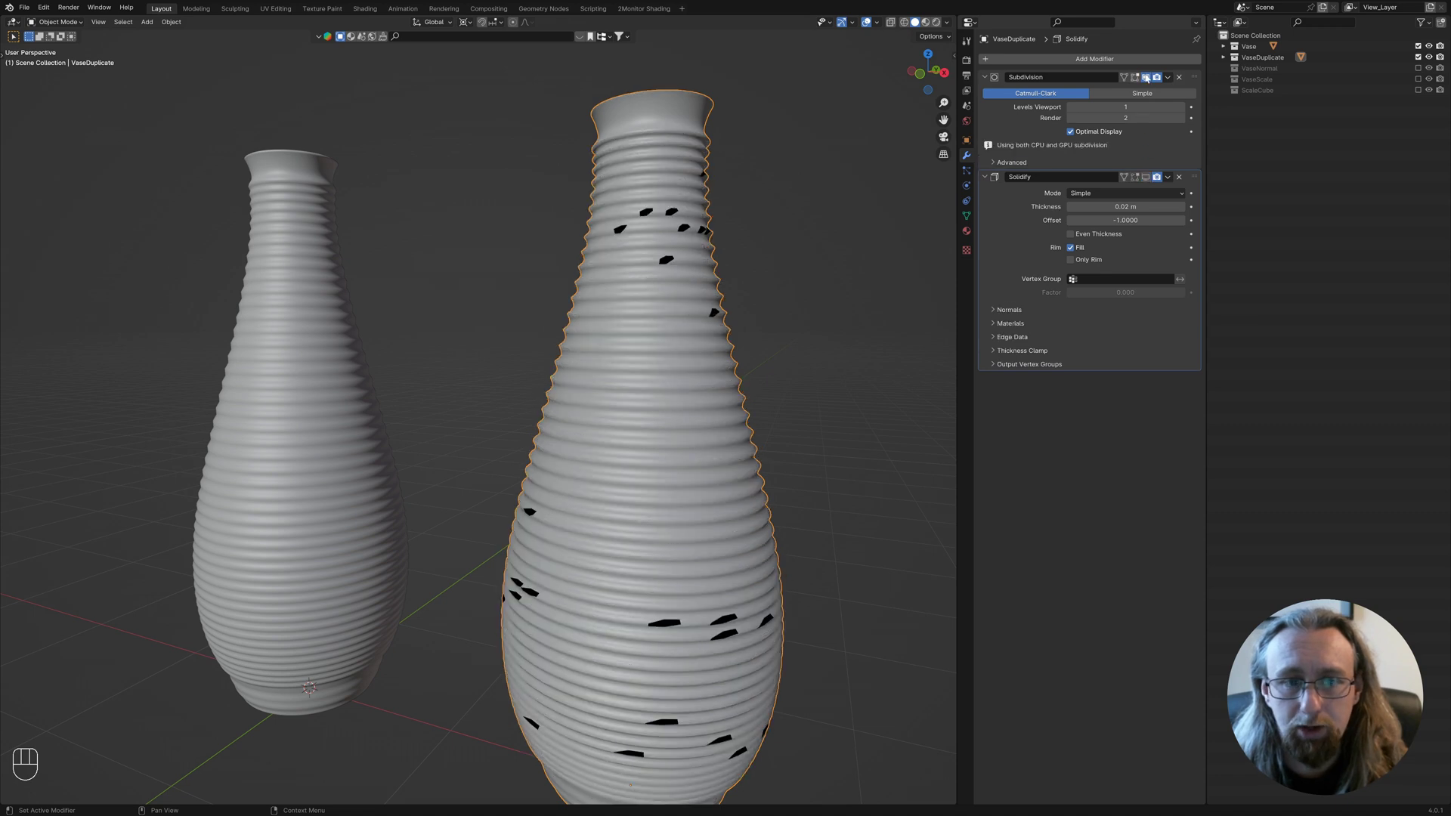
{"action": "left_click", "coordinate": [1145, 77]}
{"action": "left_click", "coordinate": [1145, 77]}
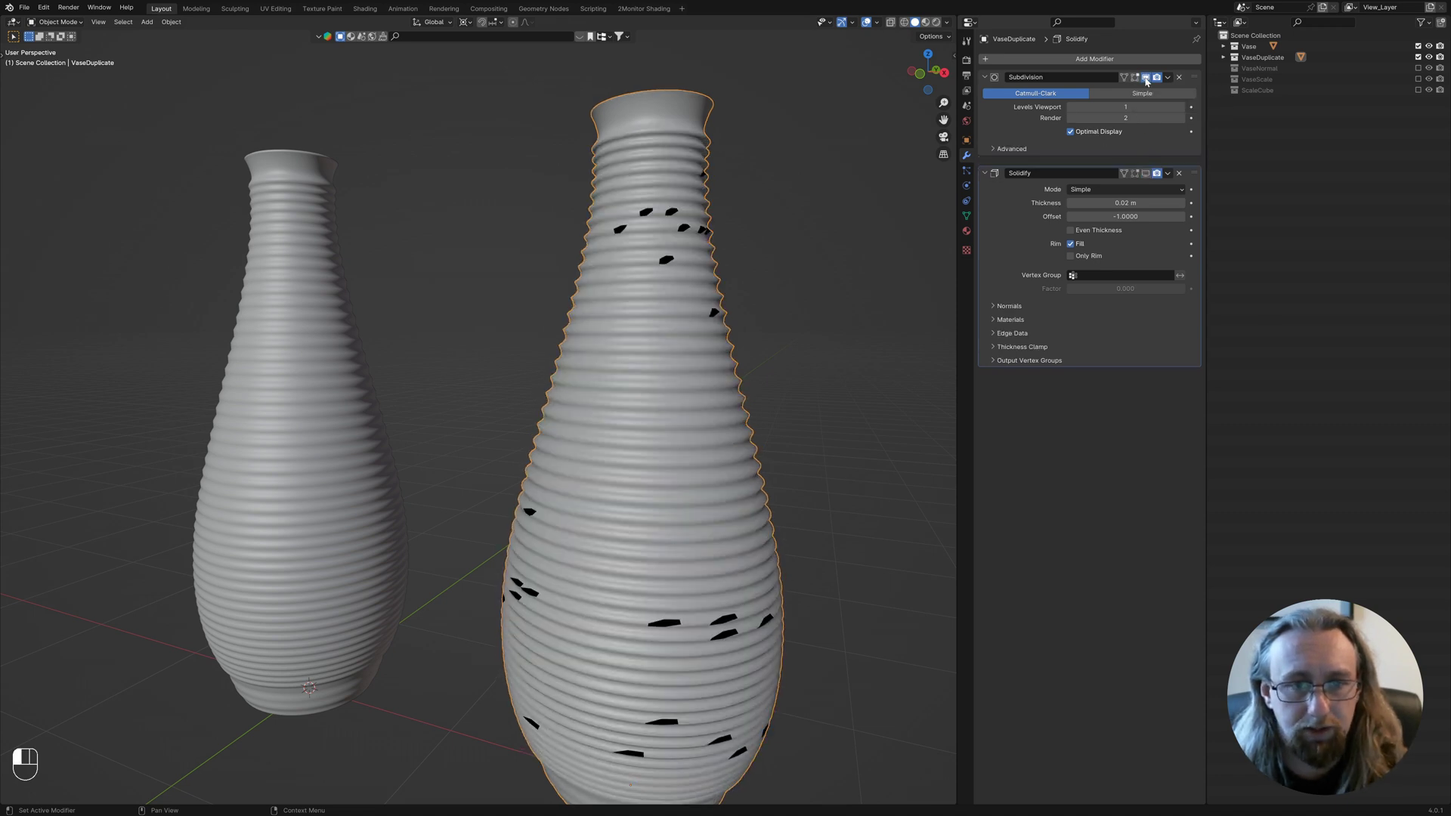
{"action": "left_click", "coordinate": [1146, 163]}
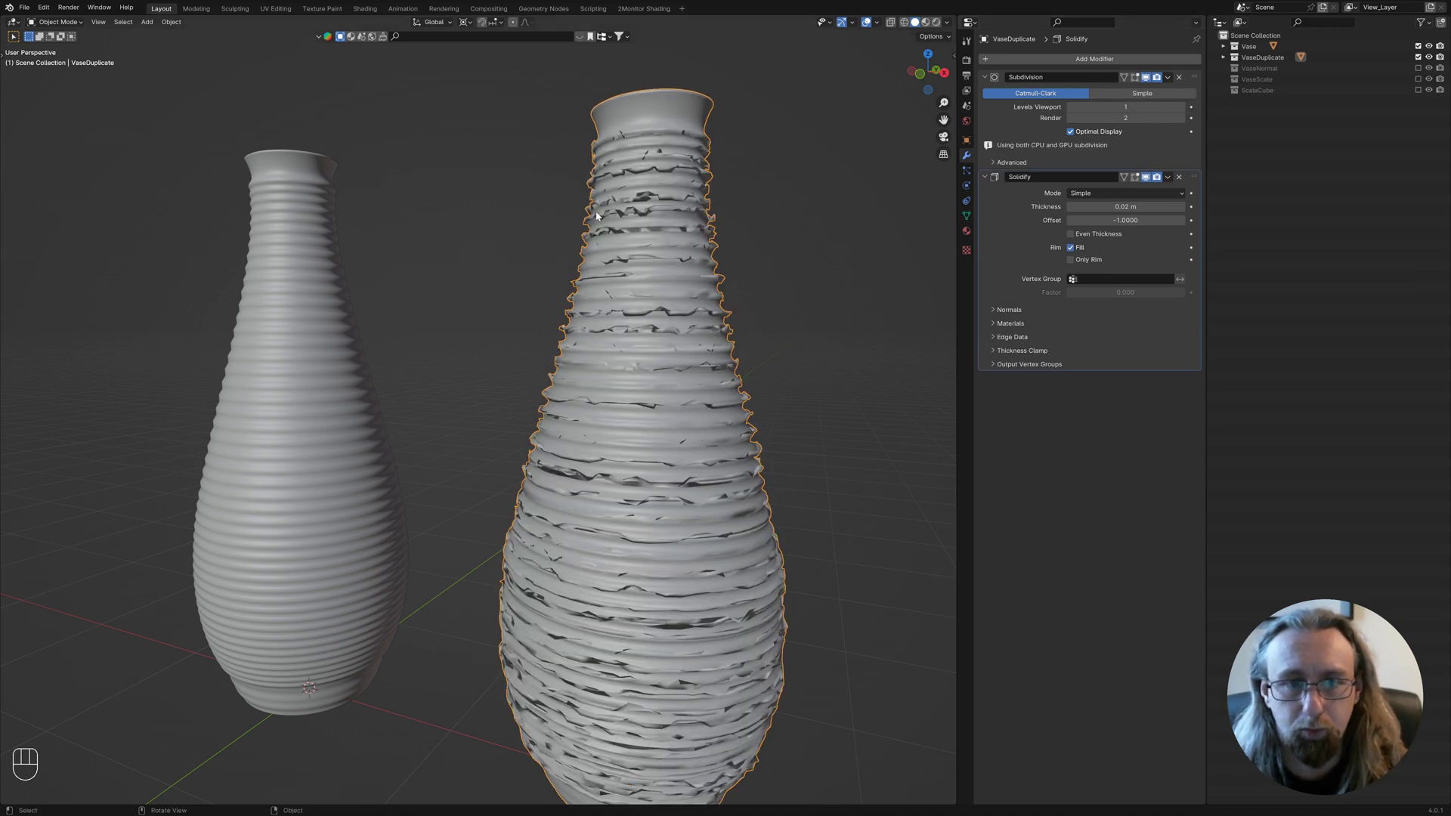
Try to move a single vertex on the uppermost ridge below the duplicate vase's neck in Edit Mode.
{"action": "key", "text": "Tab"}
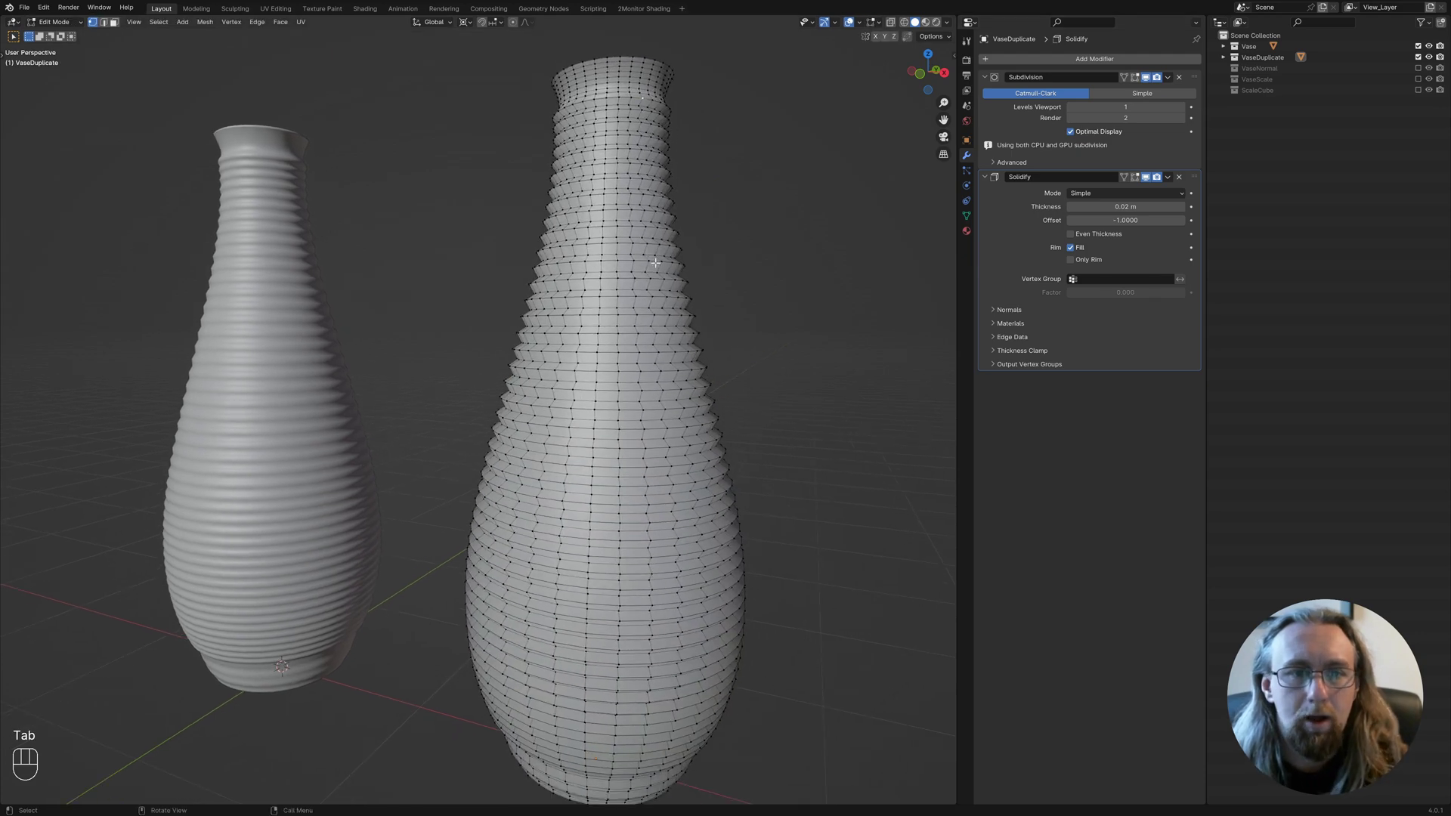
{"action": "key", "text": "KP_Decimal"}
{"action": "scroll", "coordinate": [644, 275], "scroll_direction": "down", "scroll_amount": 6}
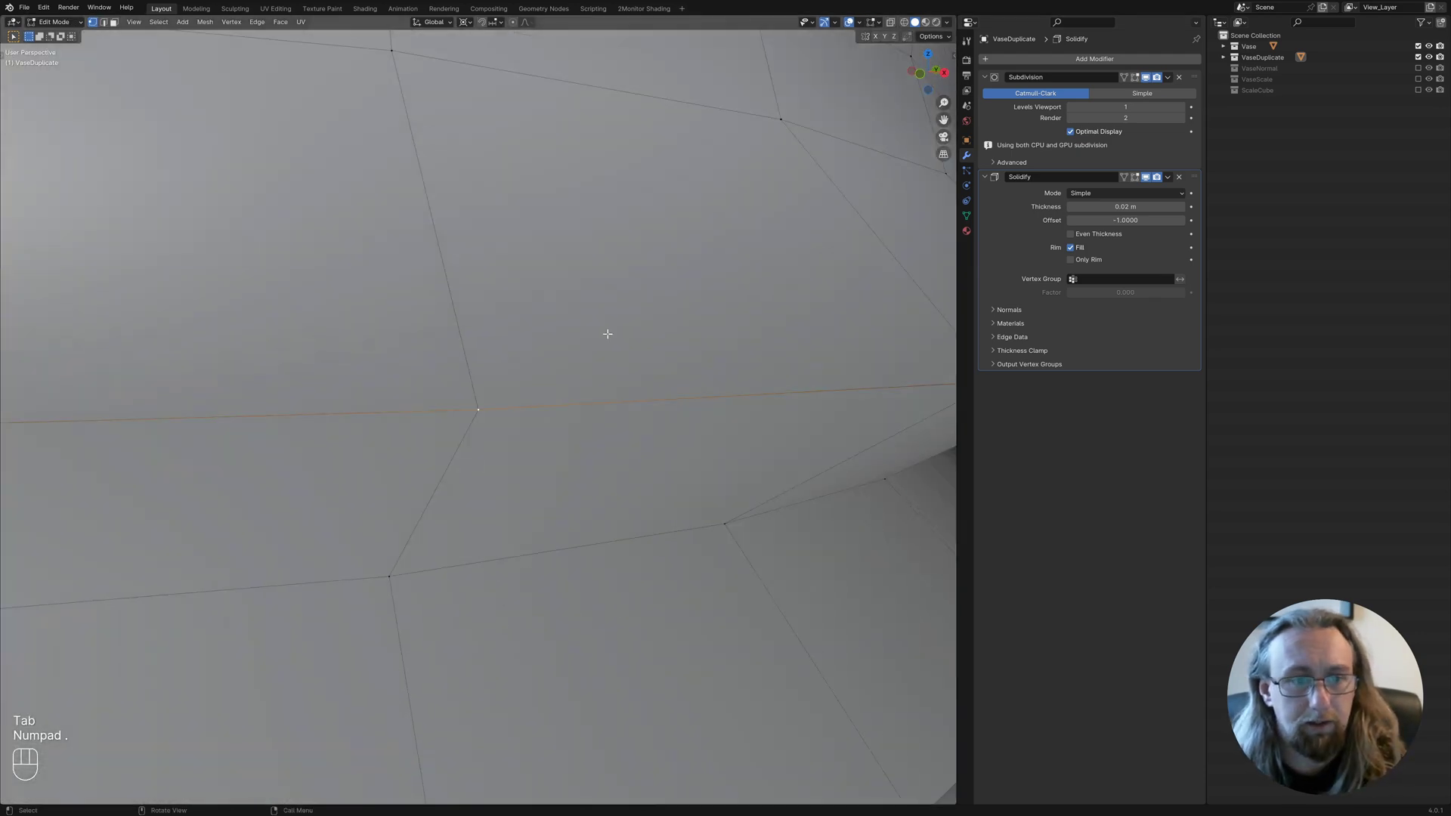
{"action": "middle_click_drag", "start_coordinate": [593, 356], "coordinate": [492, 414]}
{"action": "key", "text": "g"}
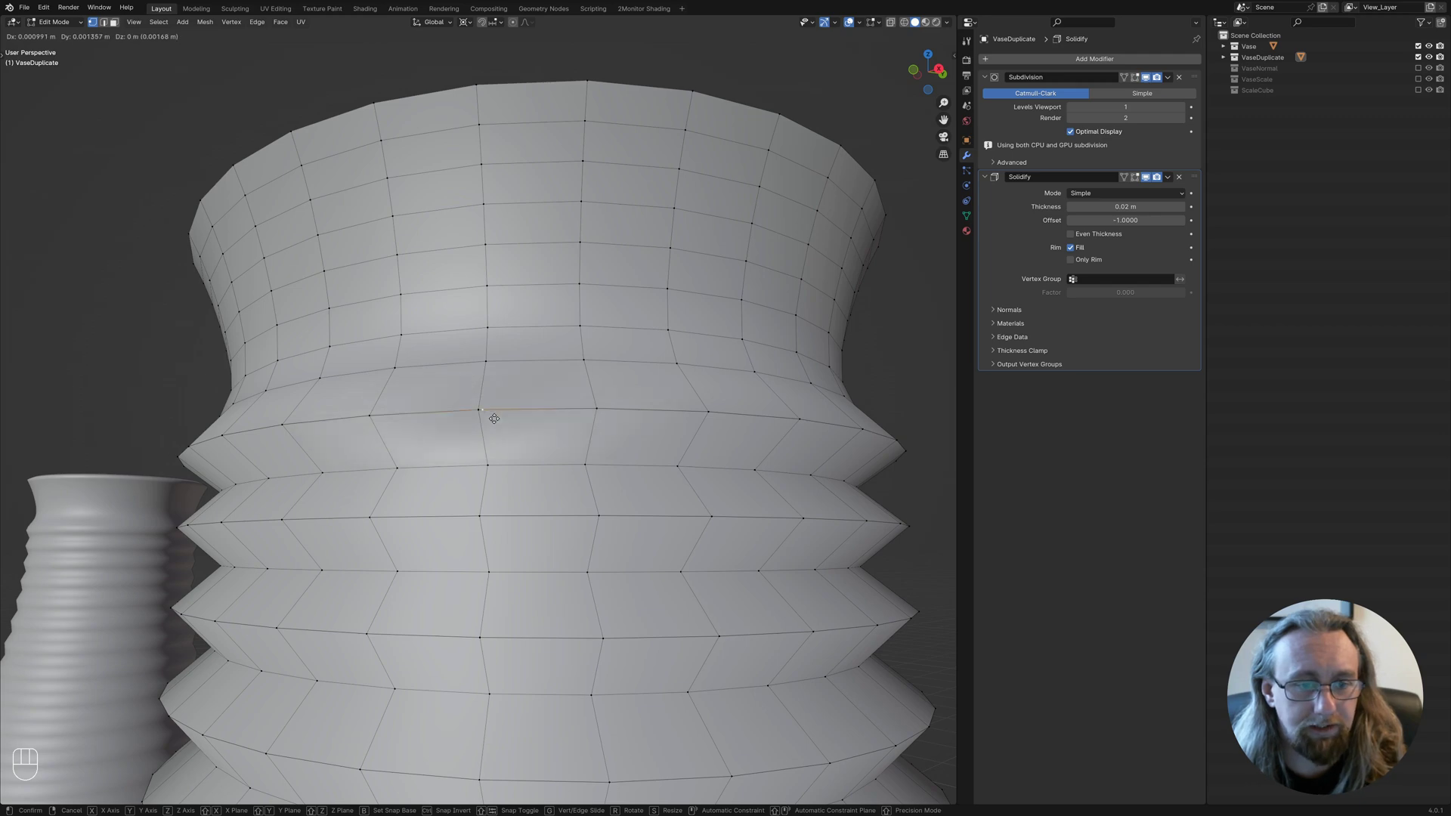
{"action": "right_click", "coordinate": [485, 407]}
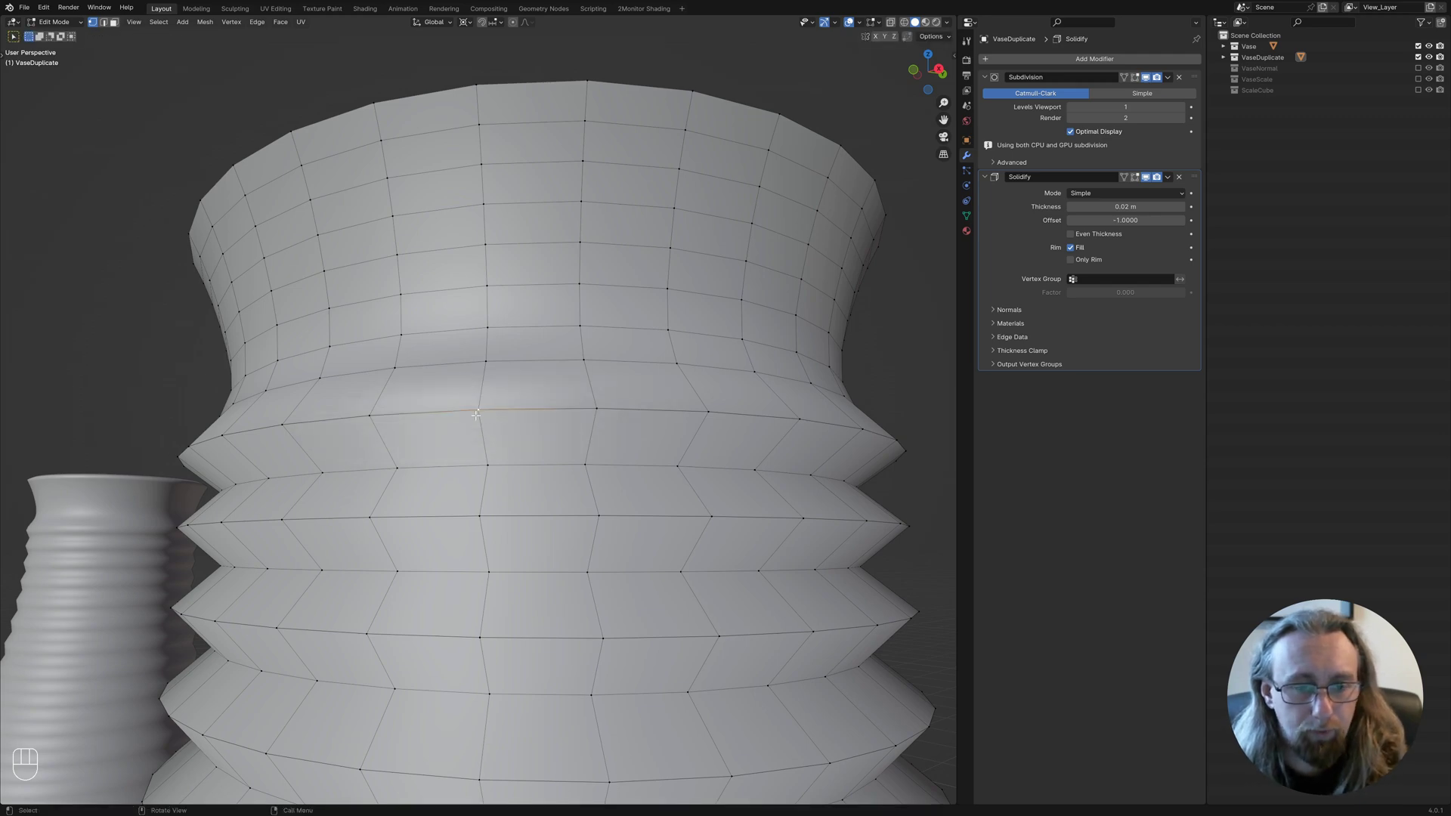
{"action": "scroll", "coordinate": [492, 429], "scroll_direction": "down", "scroll_amount": 2}
{"action": "middle_click_drag", "start_coordinate": [492, 429], "coordinate": [534, 456]}
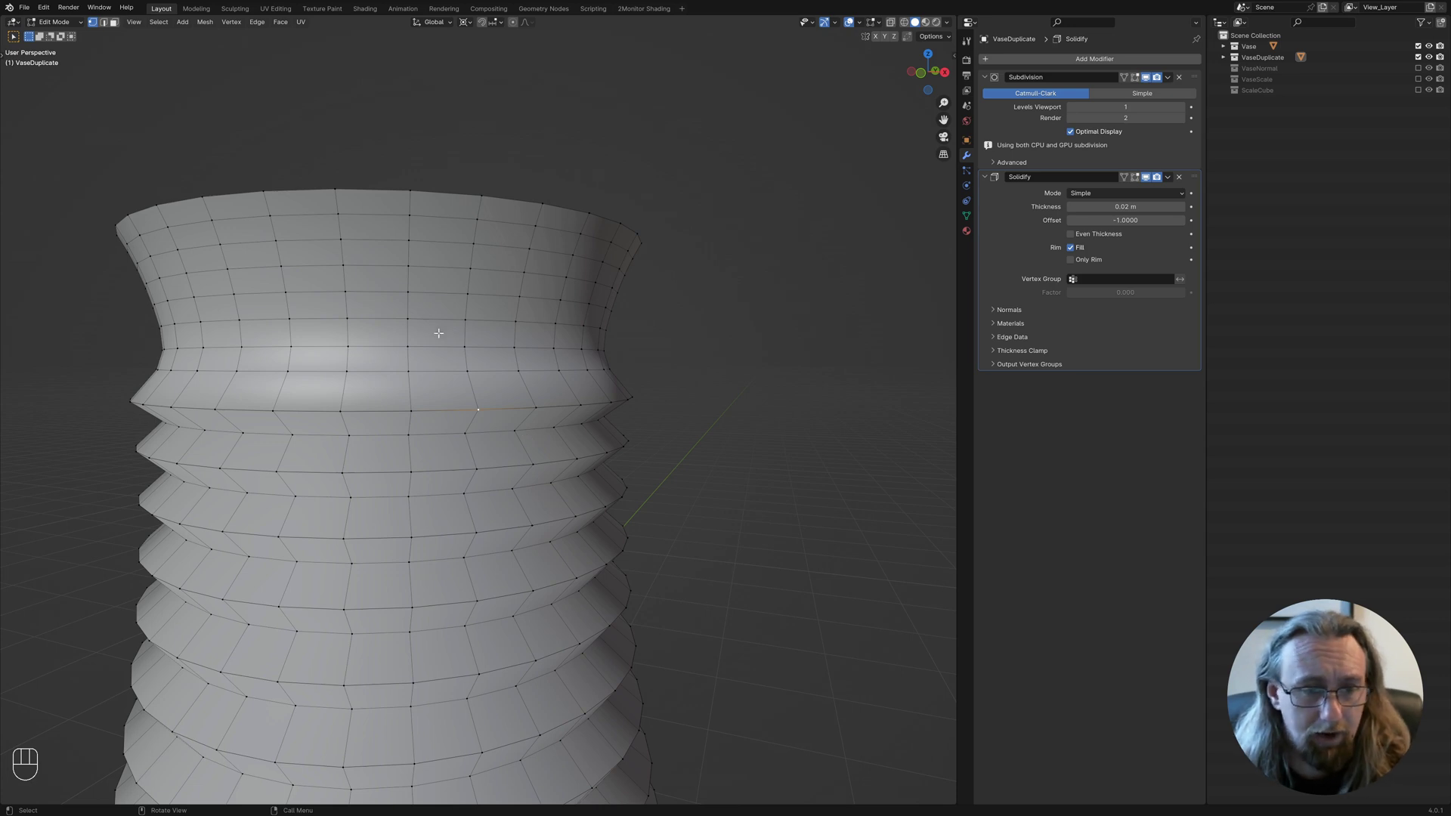
Extrude one vertex on the duplicate vase's flared neck in place without moving it, and inspect the surface in Object Mode.
{"action": "left_click", "coordinate": [466, 316]}
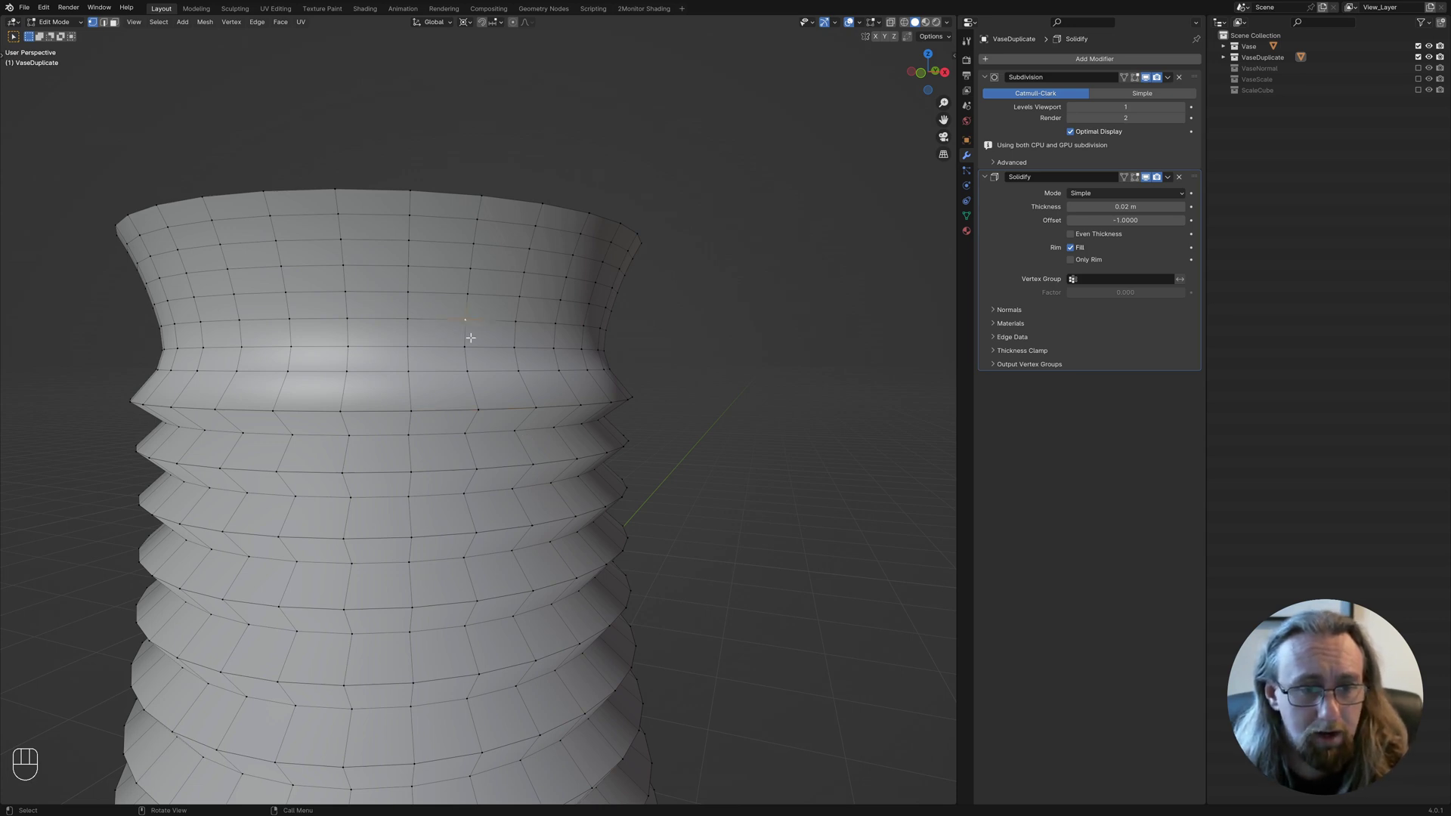
{"action": "key", "text": "e"}
{"action": "right_click", "coordinate": [533, 314]}
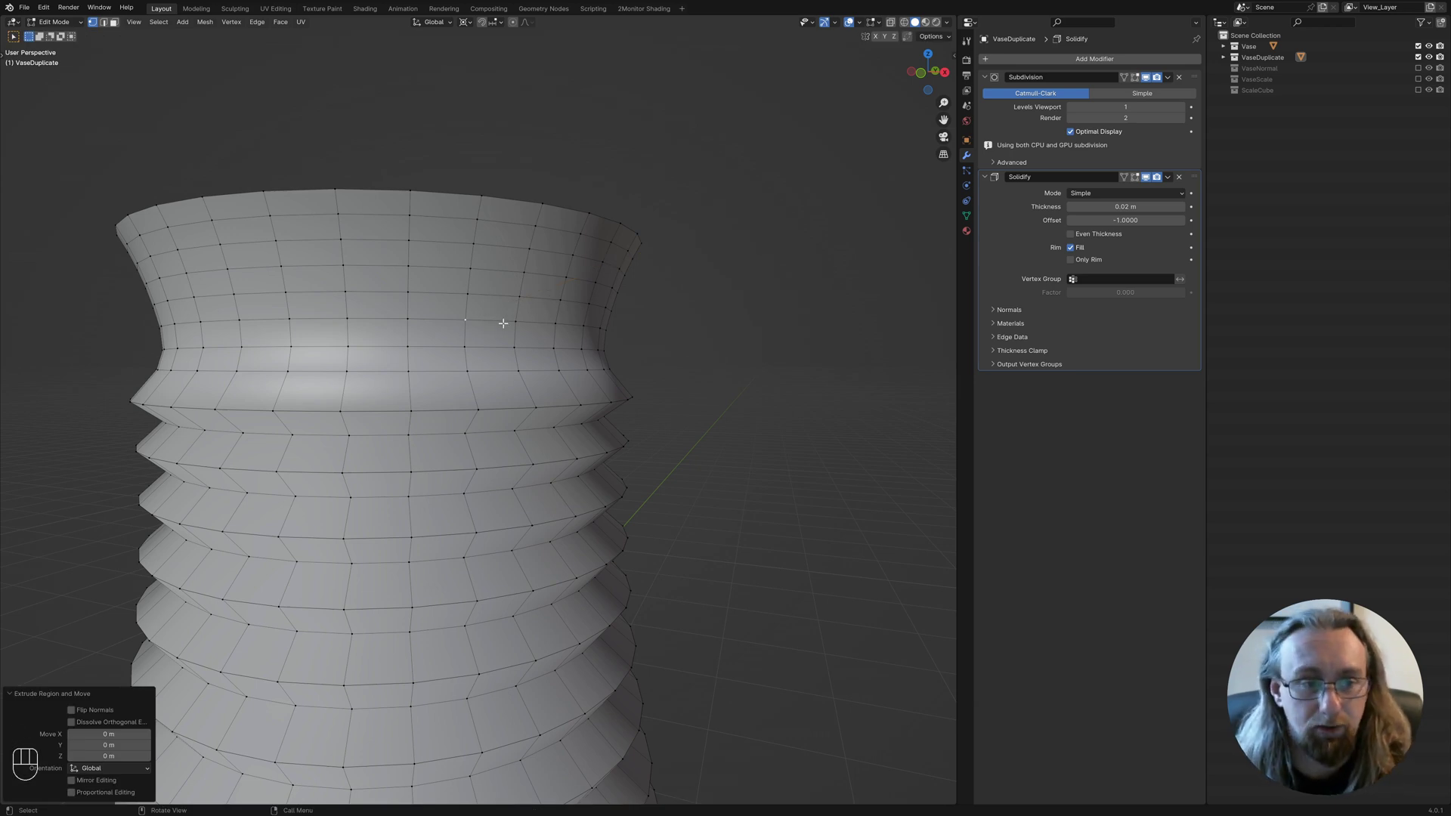
{"action": "key", "text": "Tab"}
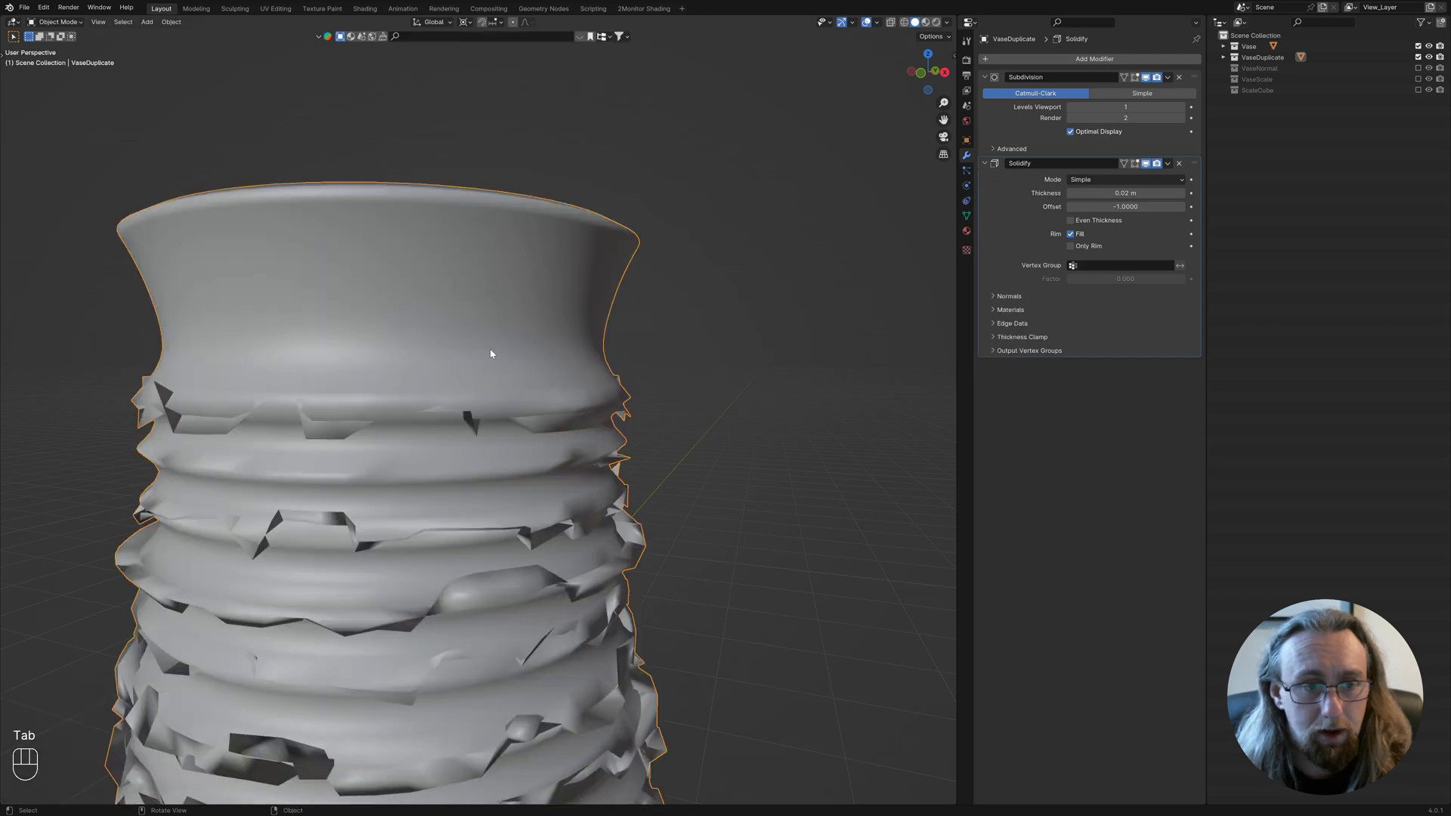
{"action": "middle_click_drag", "start_coordinate": [537, 337], "coordinate": [500, 350]}
Extrude a neck vertex of the duplicate vase in place again, and inspect the surface in Object Mode from another angle.
{"action": "key", "text": "Tab"}
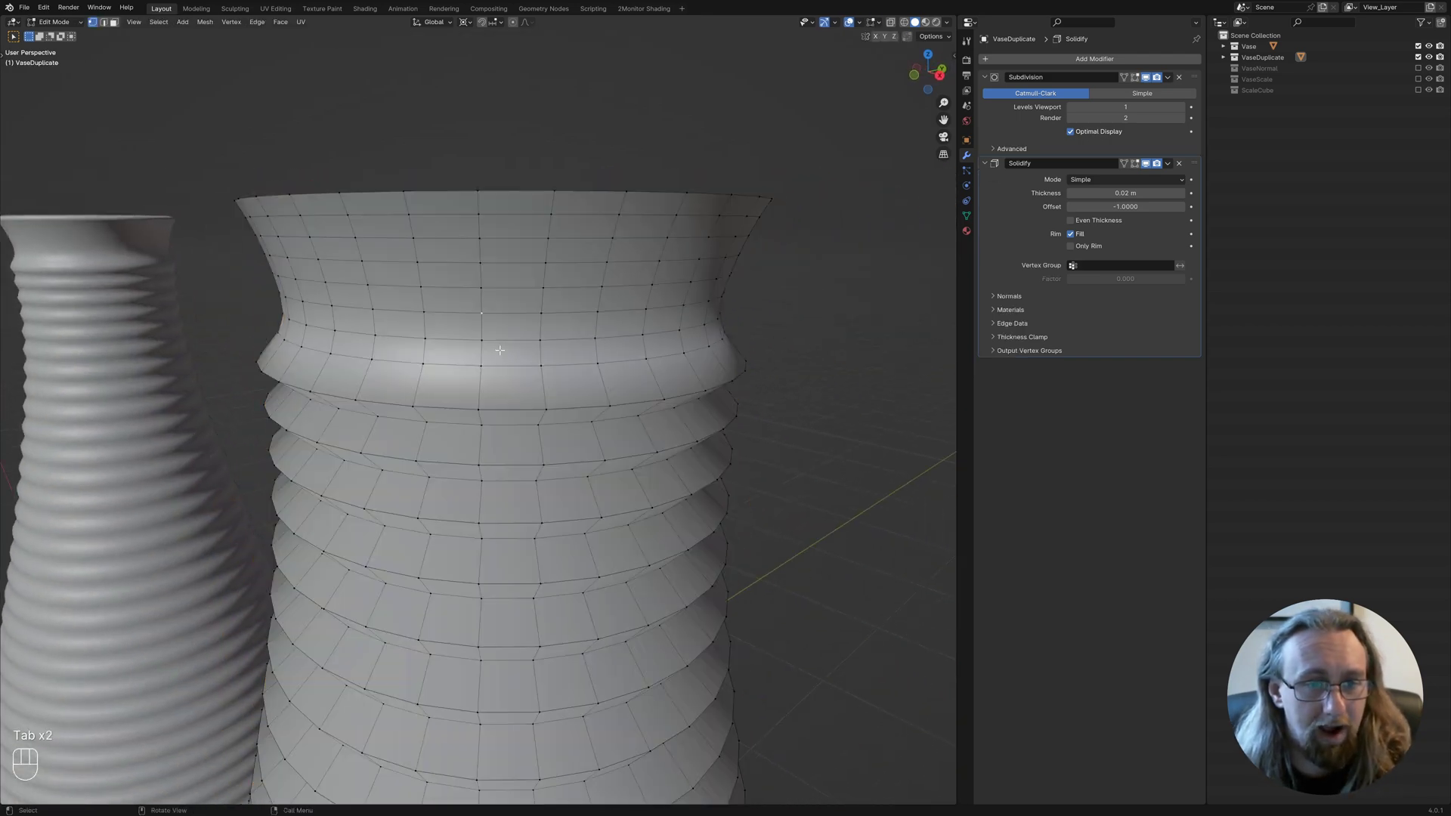
{"action": "key", "text": "e"}
{"action": "left_click", "coordinate": [538, 306]}
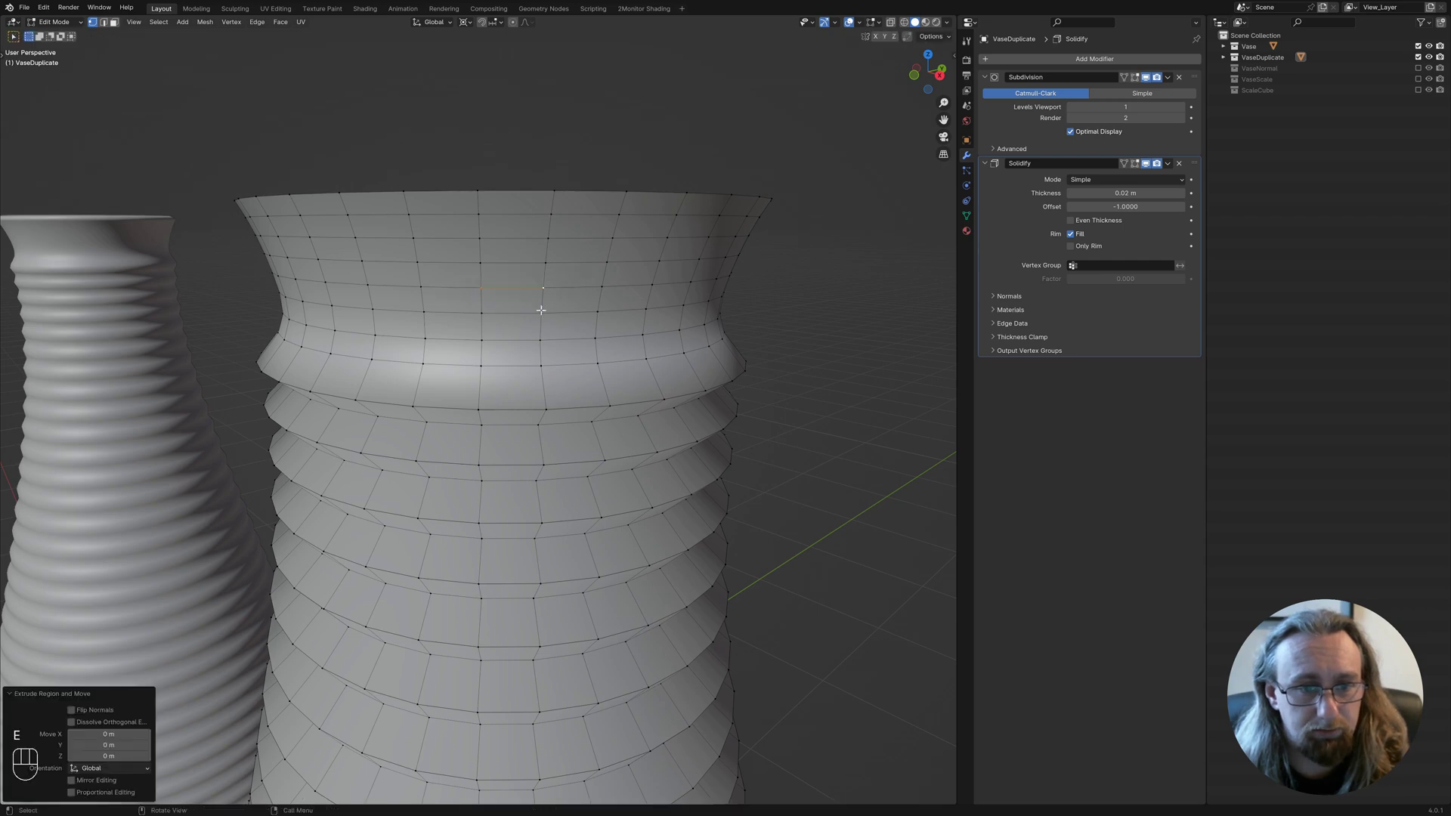
{"action": "key", "text": "Tab"}
{"action": "middle_click_drag", "start_coordinate": [526, 343], "coordinate": [421, 266]}
Extrude a single face on the duplicate vase's flared neck using face selection, and return to Object Mode.
{"action": "key", "text": "Tab"}
{"action": "key", "text": "3"}
{"action": "left_click", "coordinate": [398, 275]}
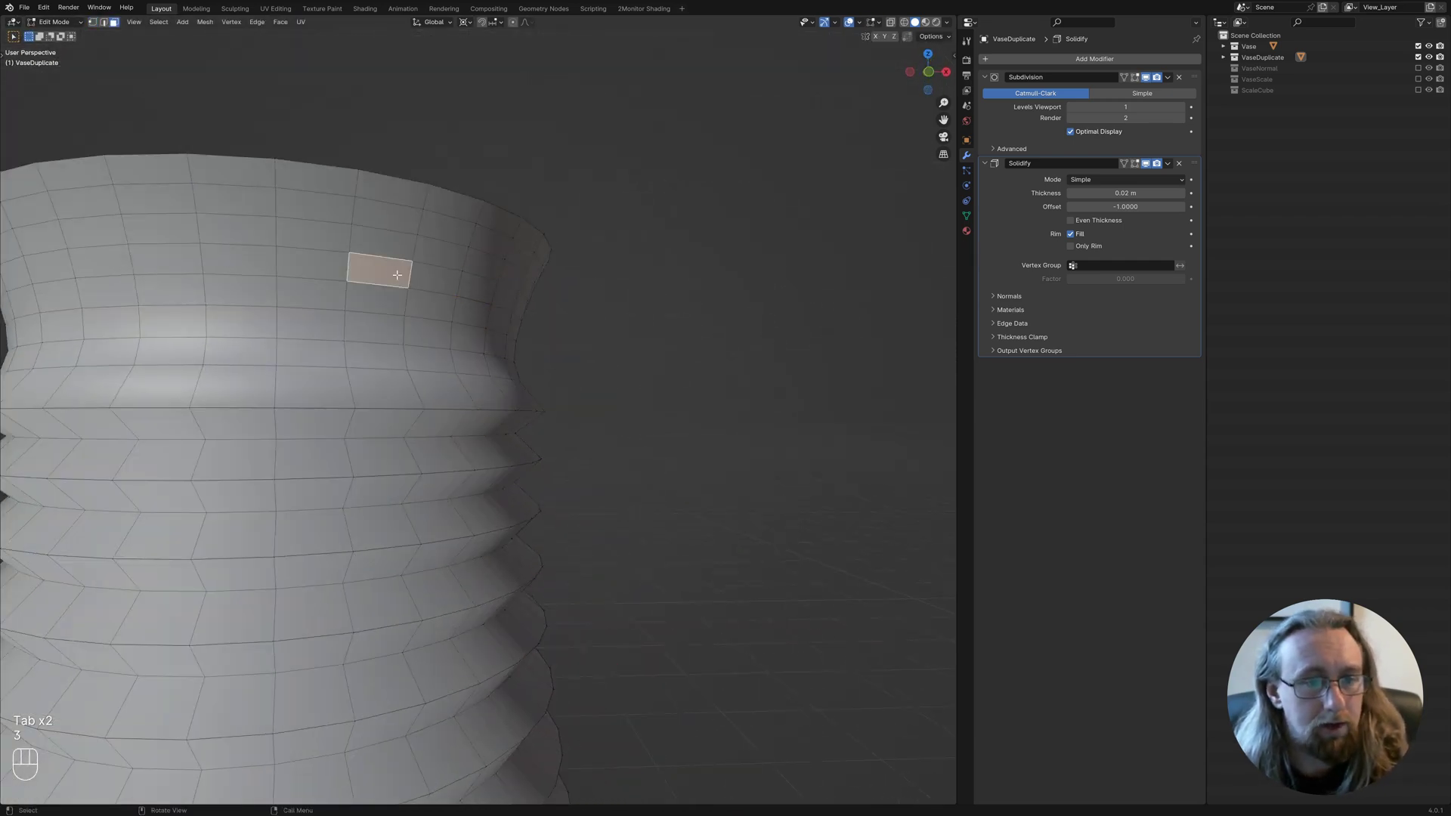
{"action": "key", "text": "e"}
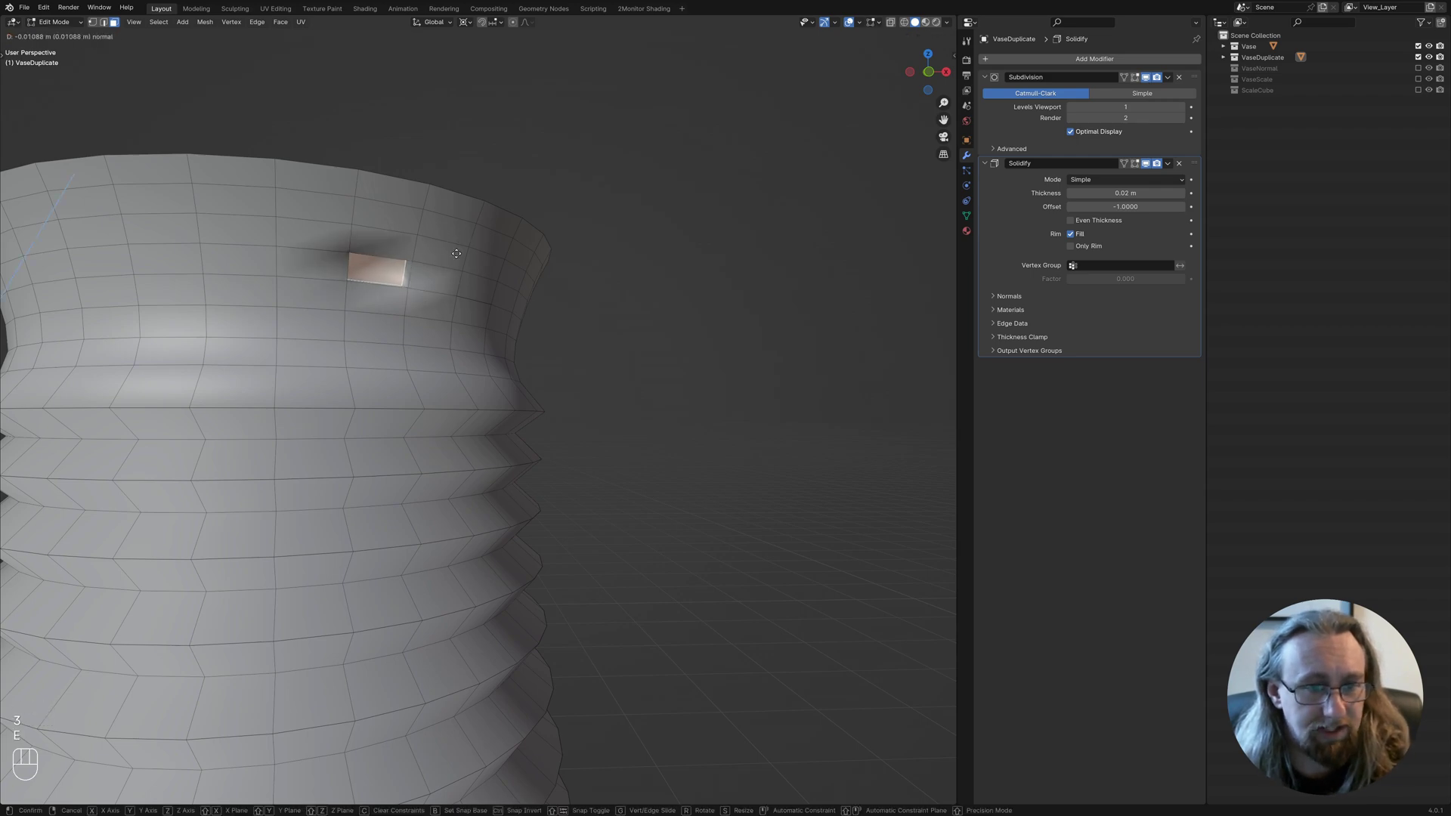
{"action": "left_click", "coordinate": [486, 306]}
{"action": "key", "text": "Tab"}
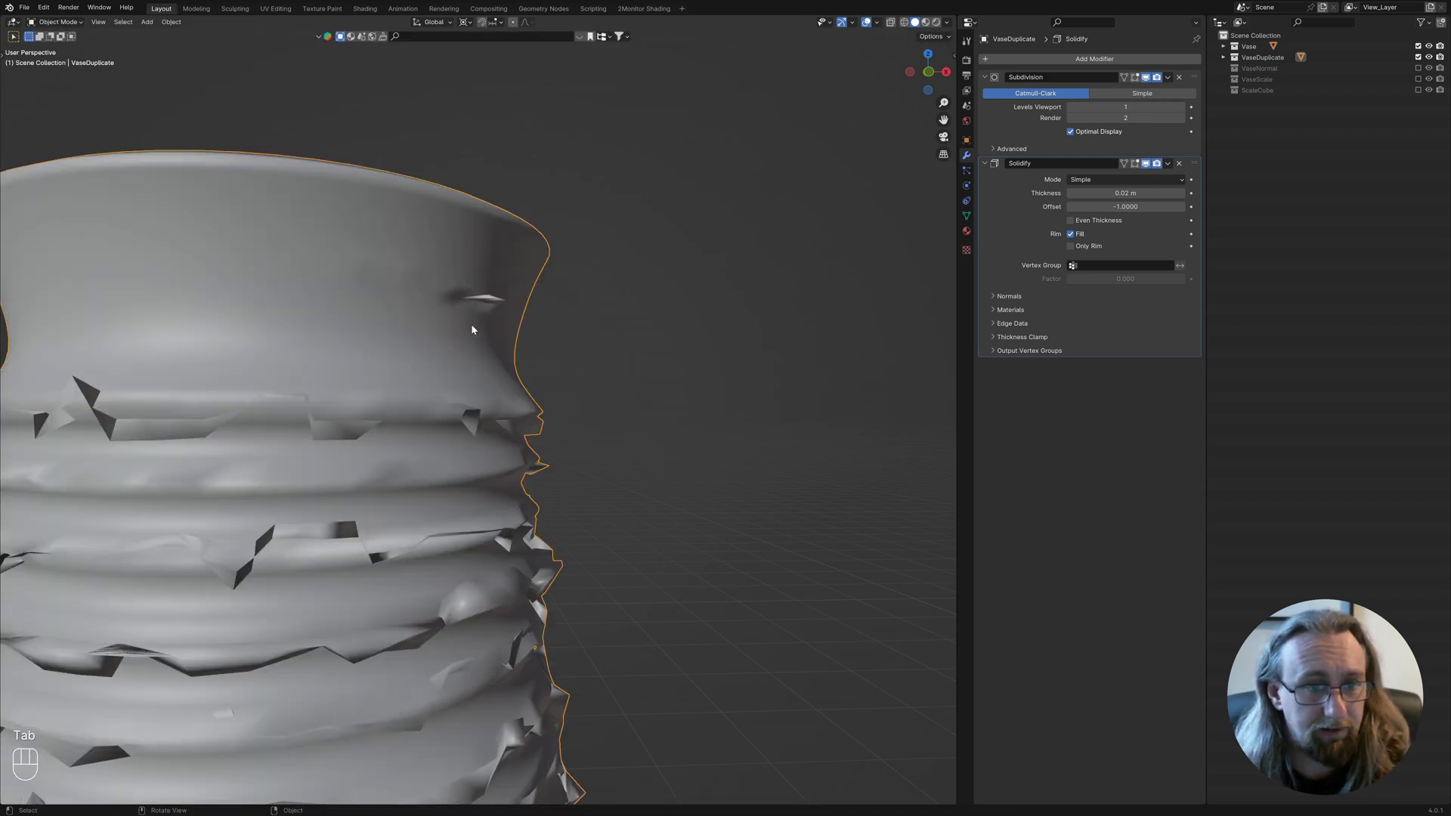
Turn off the viewport display of the duplicate vase's Subdivision modifier and inspect the unsmoothed extruded geometry up close.
{"action": "middle_click_drag", "start_coordinate": [470, 324], "coordinate": [496, 368]}
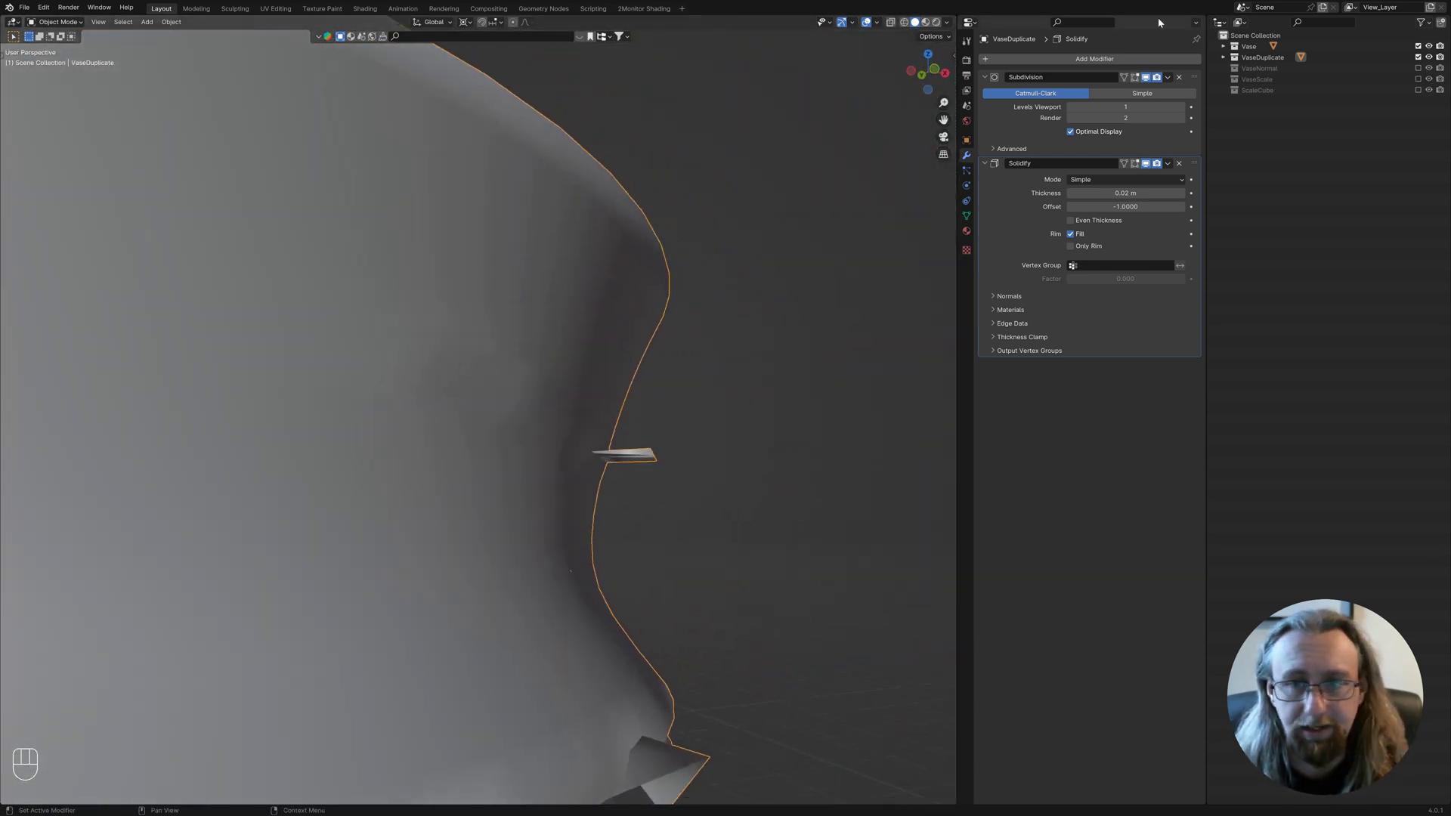
{"action": "left_click", "coordinate": [1146, 77]}
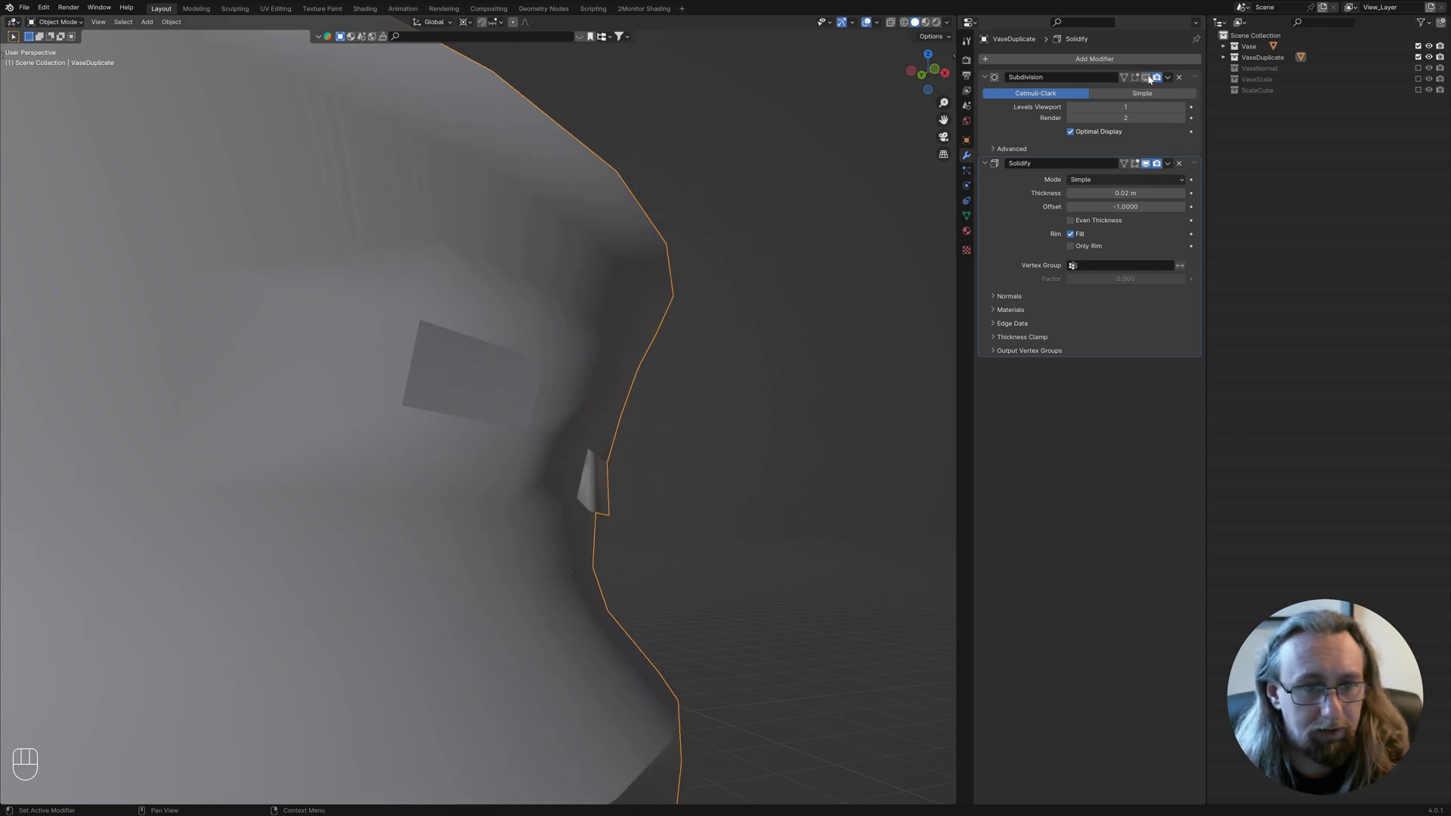
{"action": "middle_click_drag", "start_coordinate": [508, 446], "coordinate": [547, 476]}
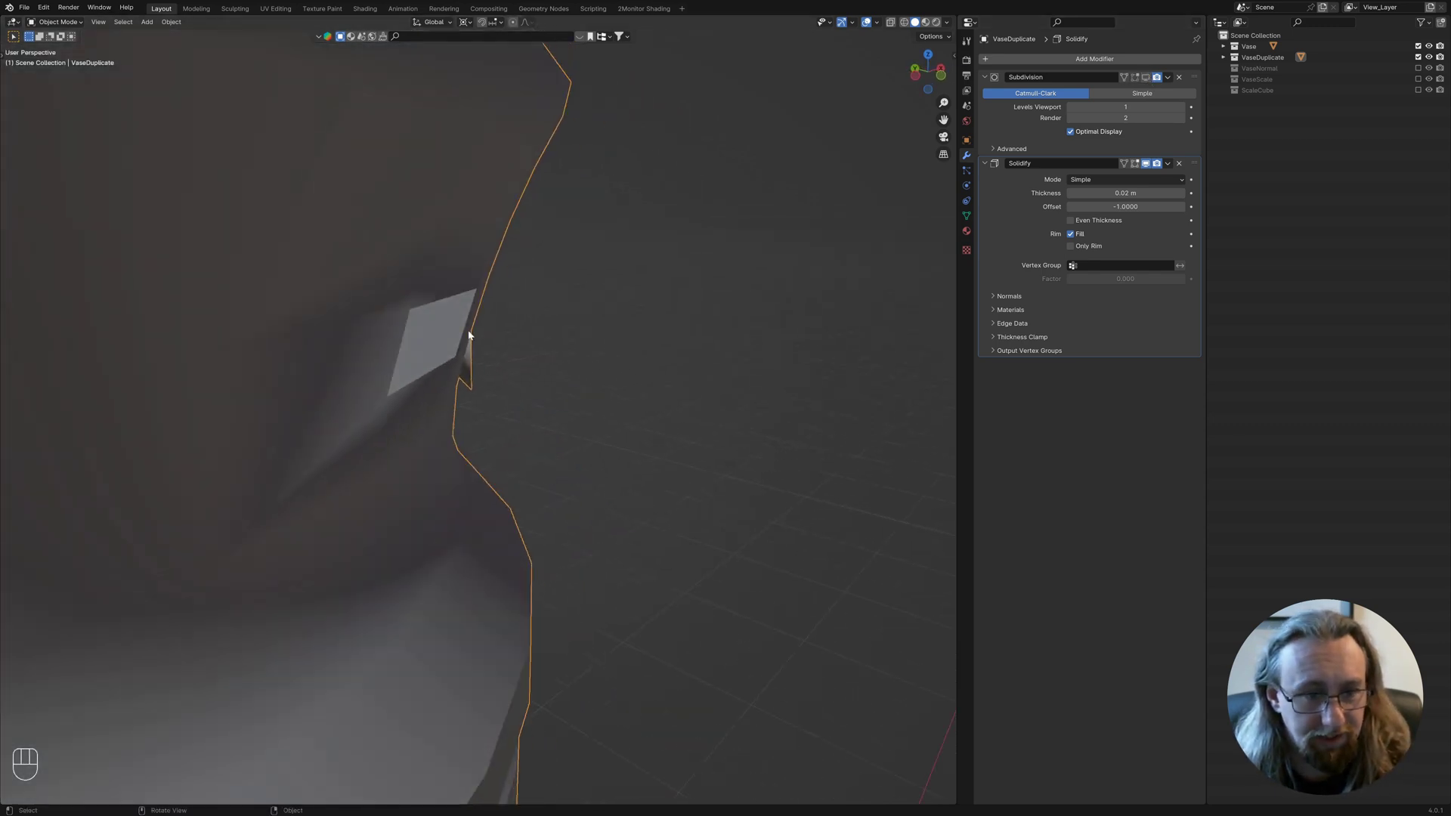
Turn the duplicate vase's Subdivision modifier display back on in the viewport and inspect the extruded areas on the neck.
{"action": "middle_click_drag", "start_coordinate": [360, 339], "coordinate": [397, 437]}
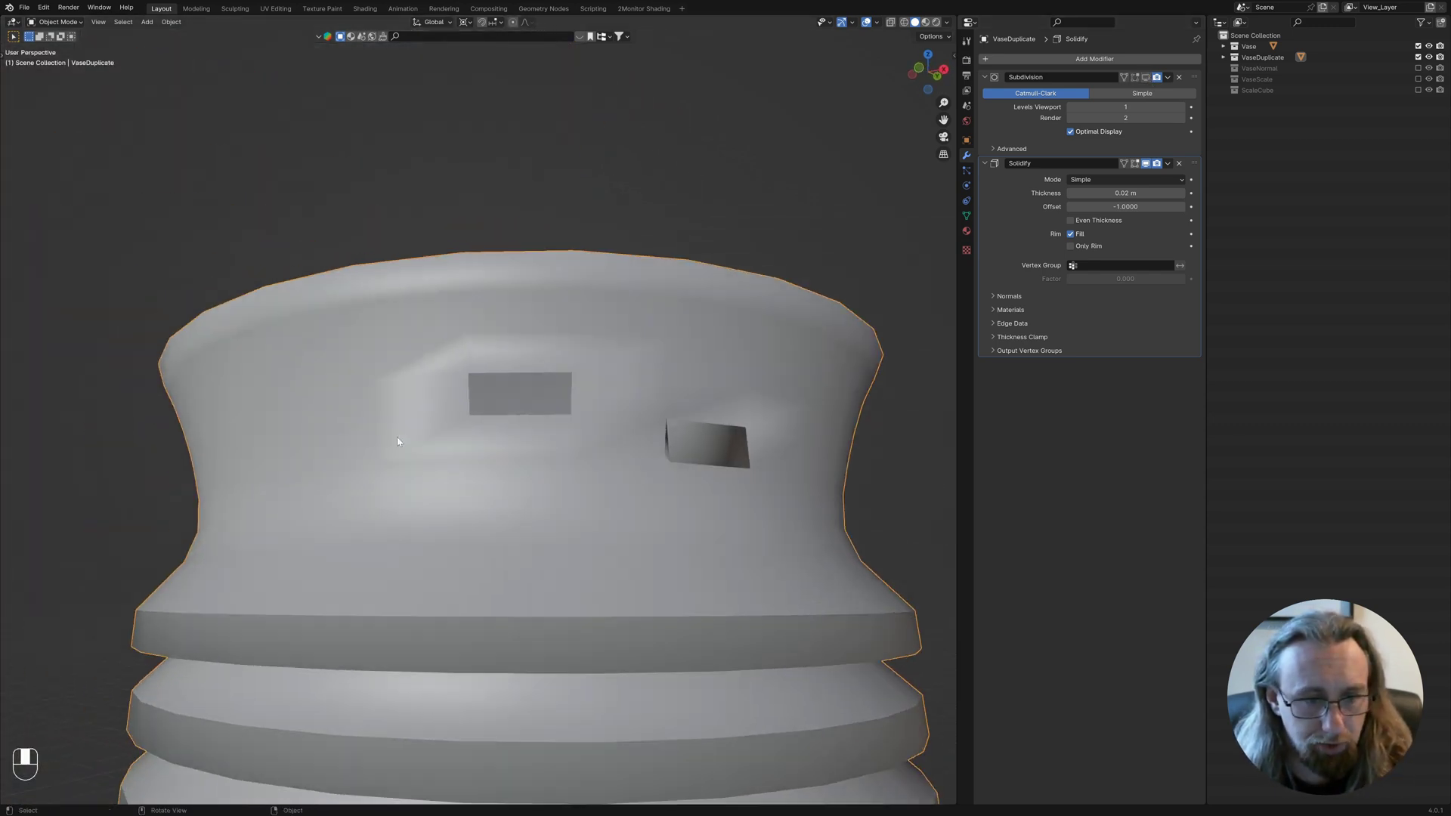
{"action": "left_click", "coordinate": [1147, 77]}
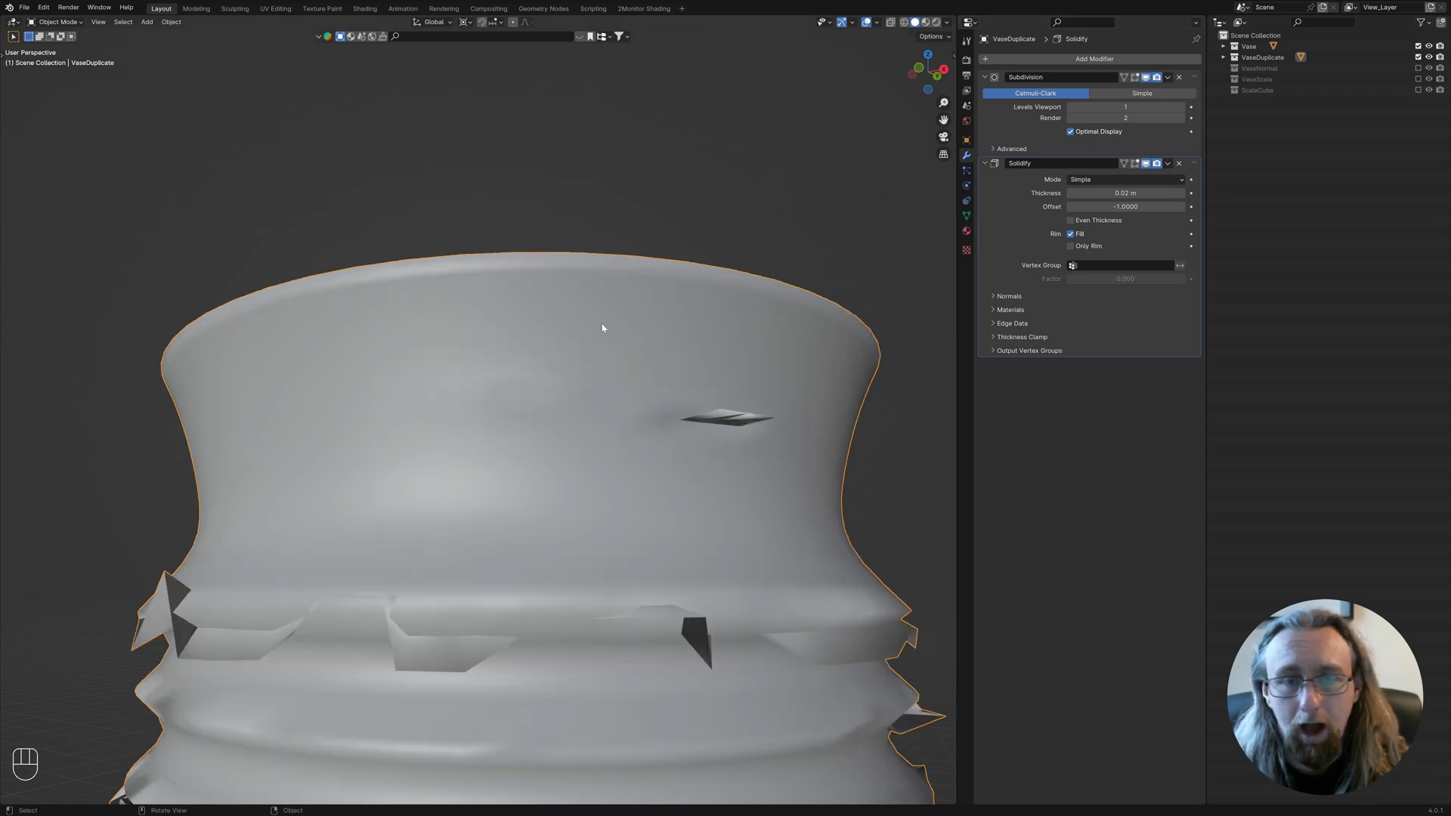
{"action": "middle_click_drag", "start_coordinate": [602, 324], "coordinate": [612, 354]}
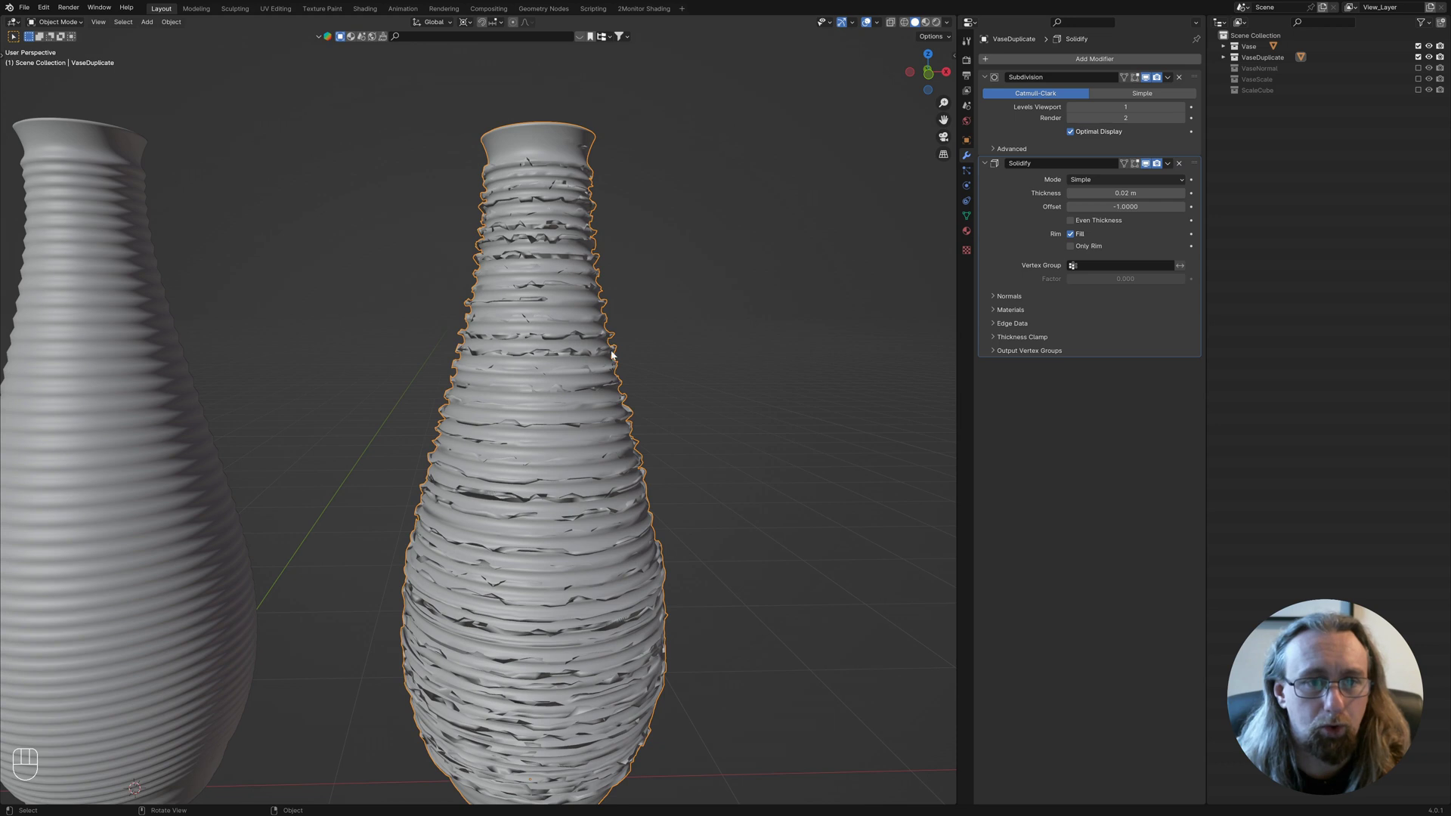
Merge all of the duplicate vase's vertices by distance in Edit Mode, and return to Object Mode to inspect the surface.
{"action": "middle_click_drag", "start_coordinate": [589, 497], "coordinate": [616, 456]}
{"action": "key", "text": "Tab"}
{"action": "key", "text": "a"}
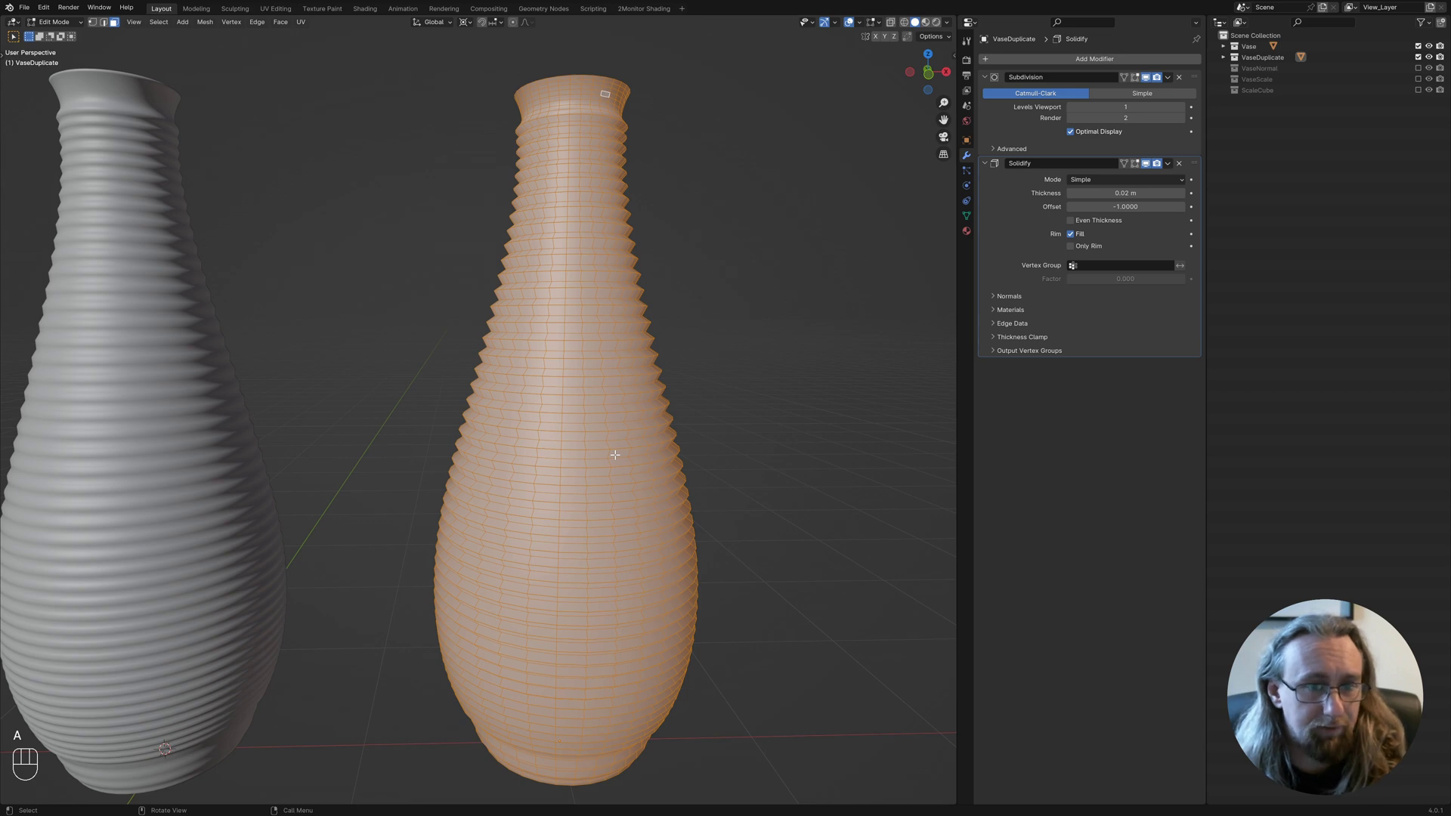
{"action": "key", "text": "m"}
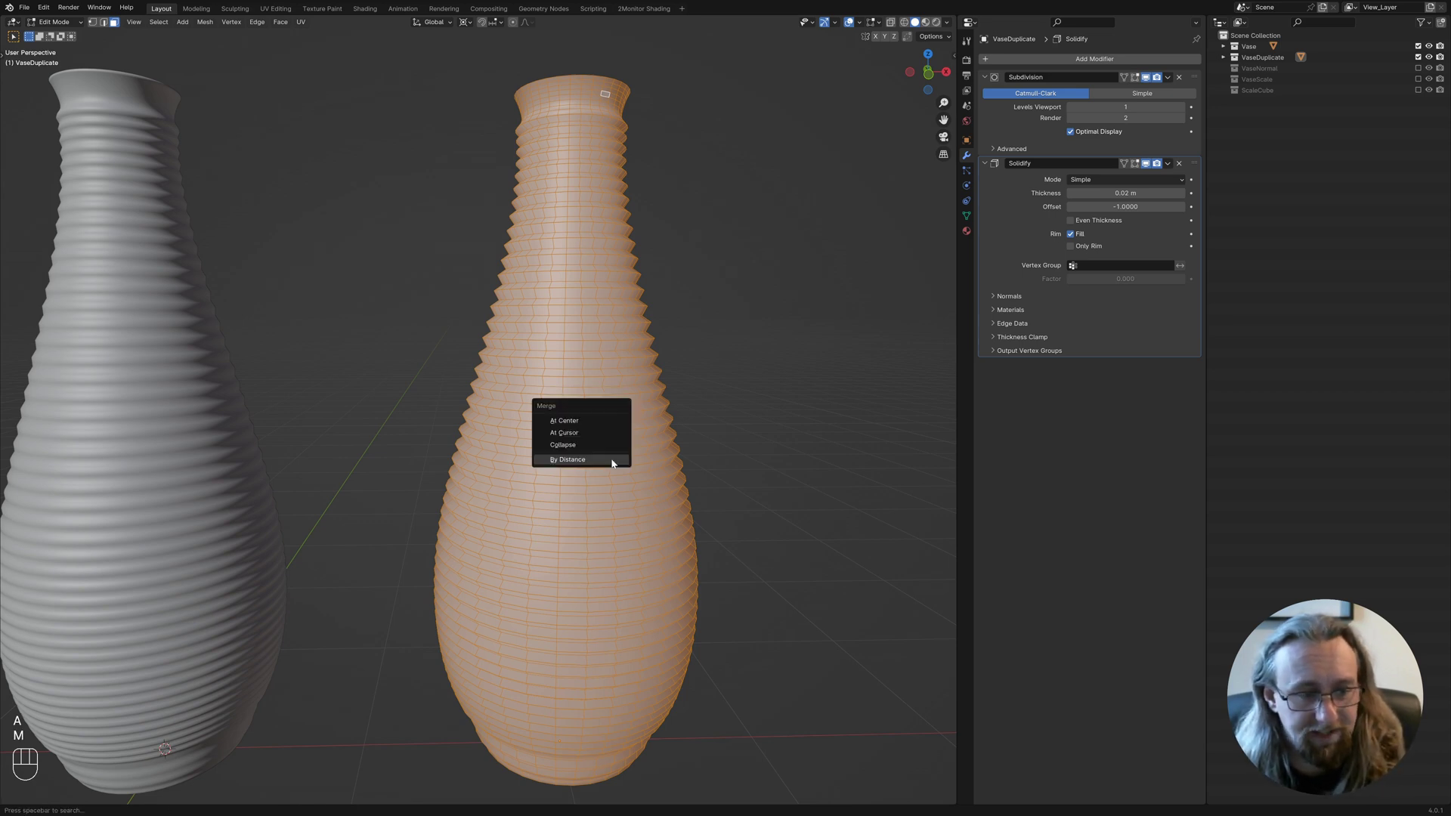
{"action": "left_click", "coordinate": [567, 459]}
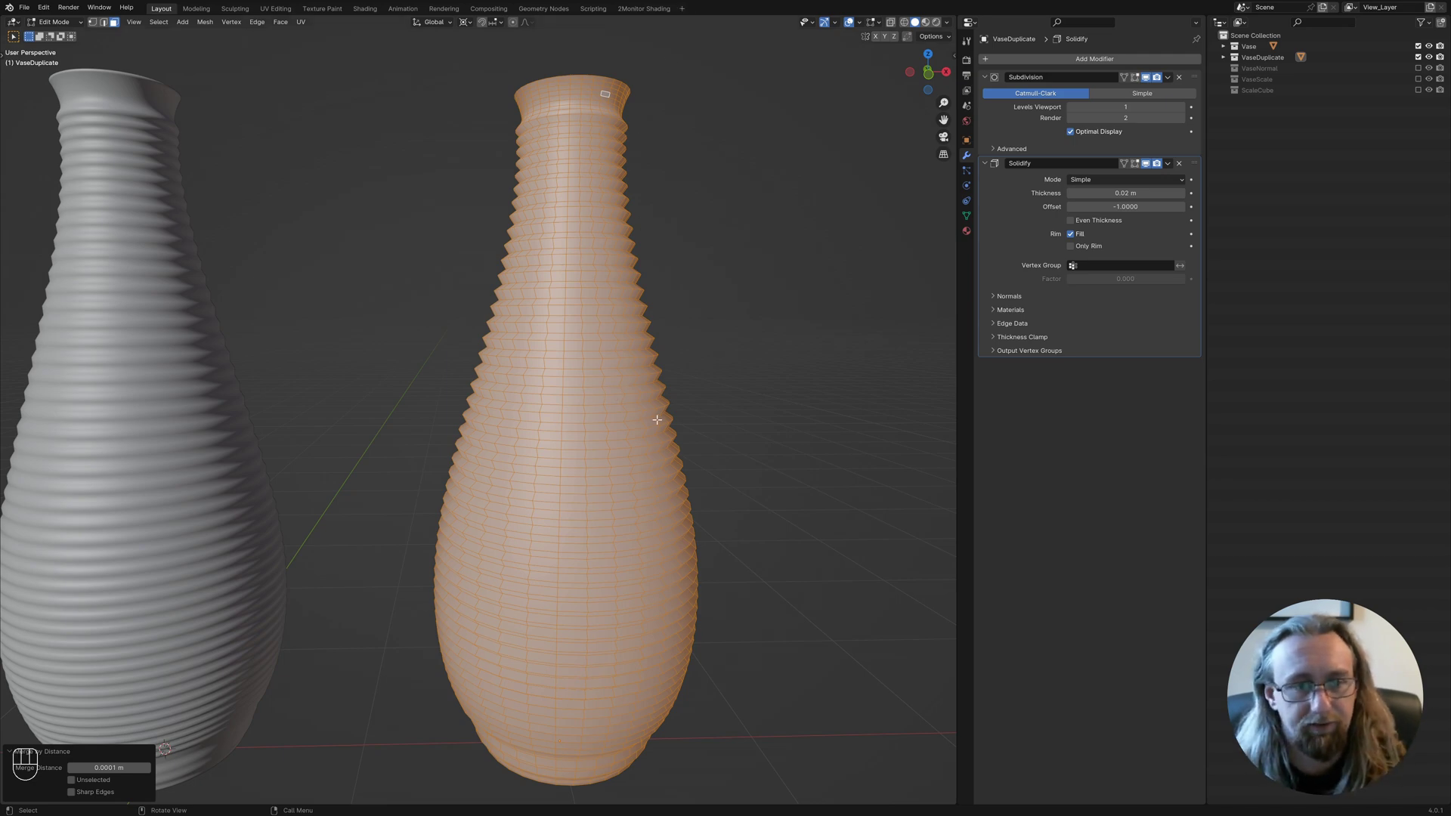
{"action": "key", "text": "Tab"}
{"action": "mouse_move", "coordinate": [577, 430]}
{"action": "middle_mouse_down"}
{"action": "mouse_move", "coordinate": [506, 455]}
{"action": "mouse_move", "coordinate": [560, 451]}
{"action": "middle_mouse_up"}
Preview both vases in Rendered viewport shading to compare their surfaces, and return to Solid shading.
{"action": "left_click", "coordinate": [936, 21]}
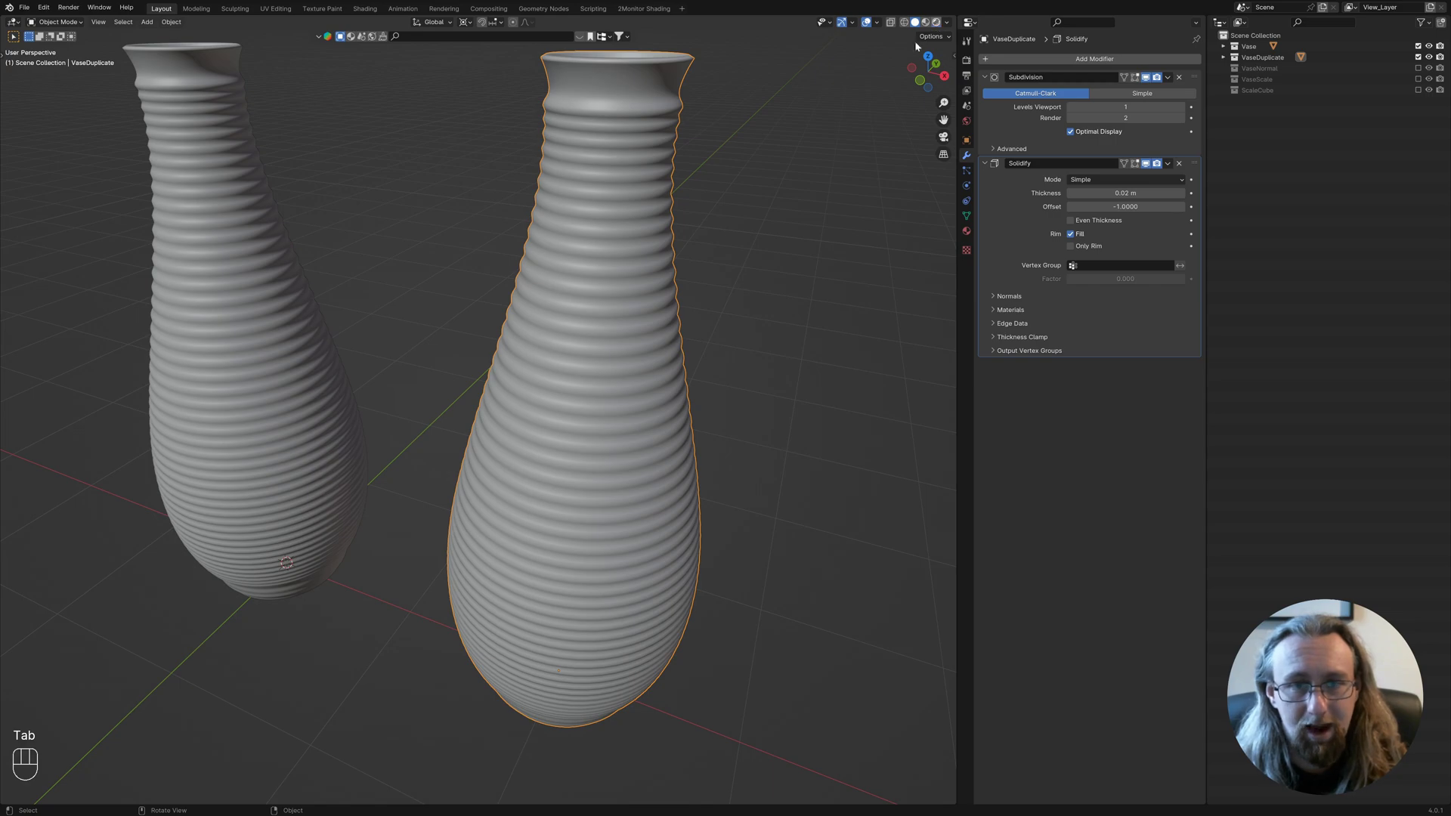
{"action": "middle_click_drag", "start_coordinate": [496, 460], "coordinate": [726, 285]}
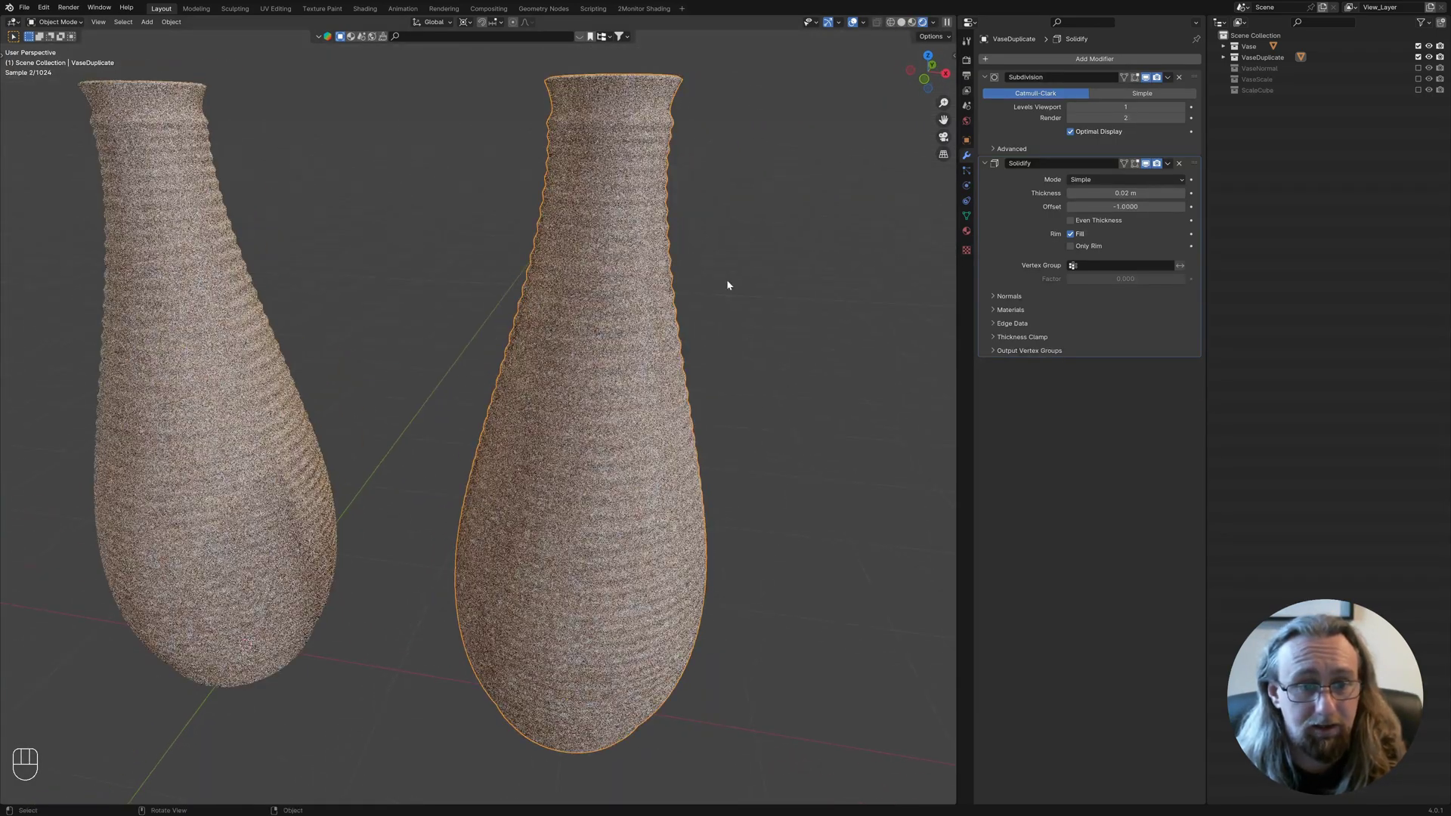
{"action": "left_click", "coordinate": [146, 318]}
{"action": "left_click", "coordinate": [586, 287]}
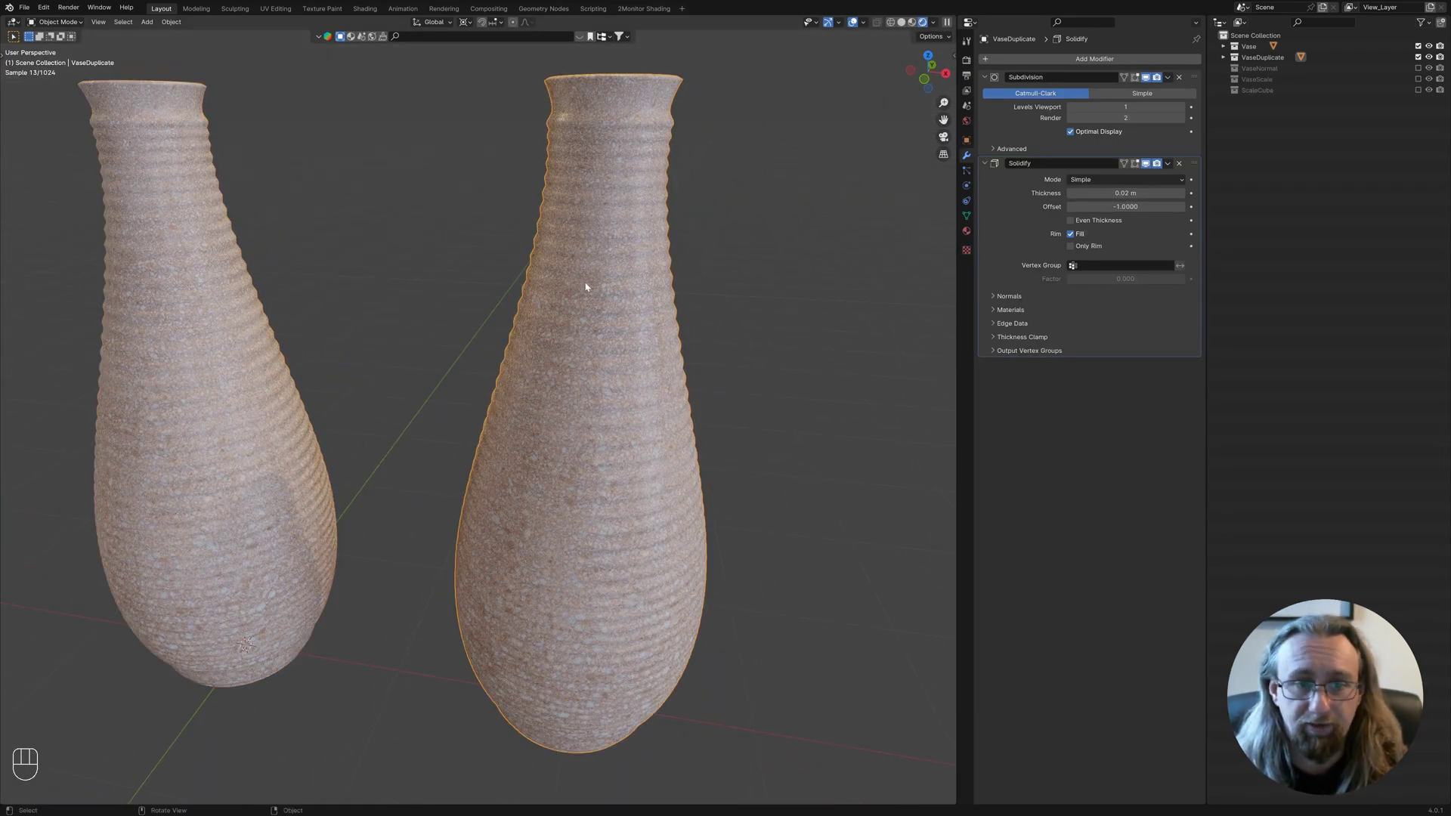
{"action": "left_click", "coordinate": [902, 22]}
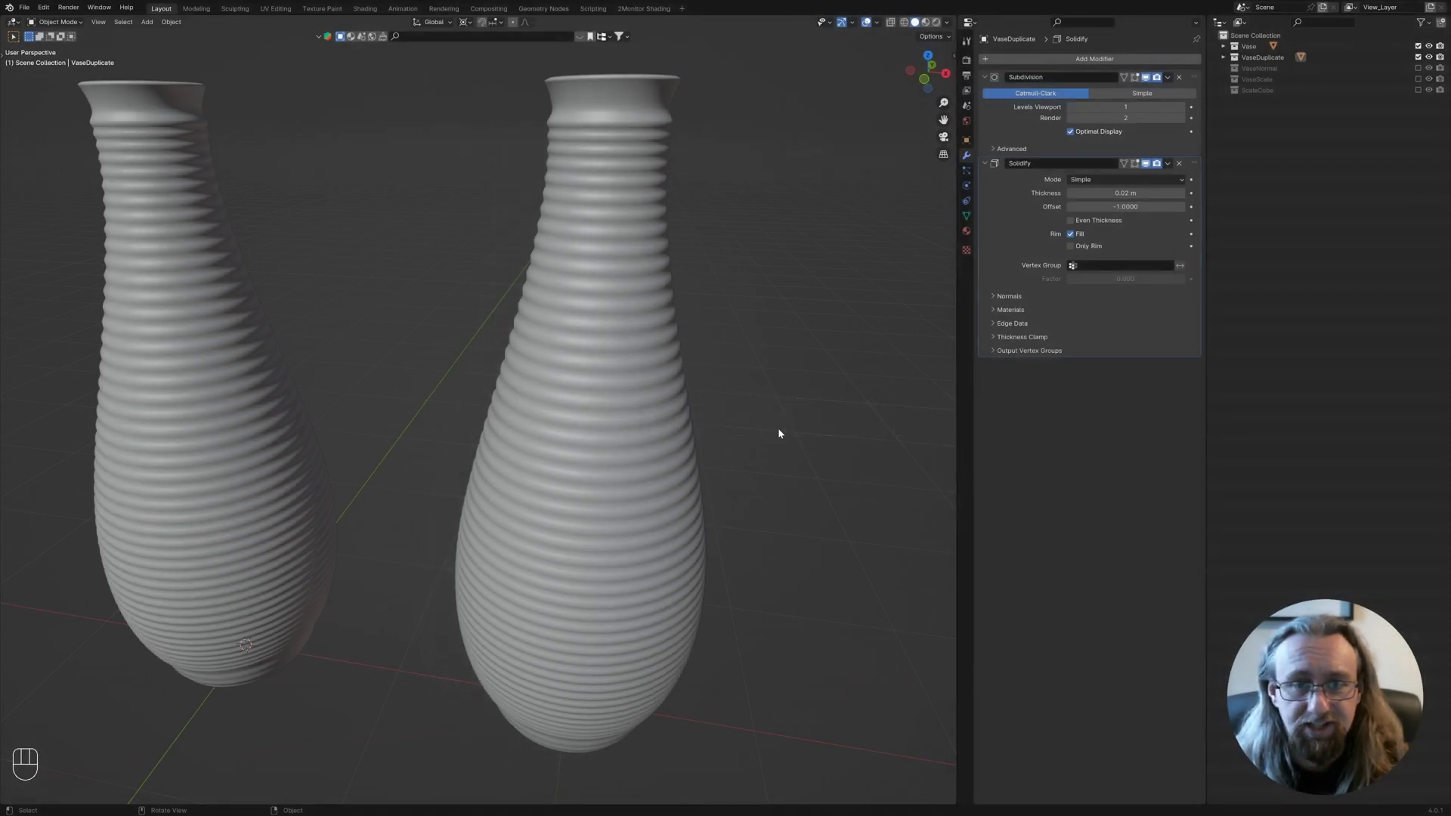
{"action": "middle_click_drag", "start_coordinate": [777, 433], "coordinate": [511, 440]}
{"action": "middle_click_drag", "start_coordinate": [637, 372], "coordinate": [647, 386]}
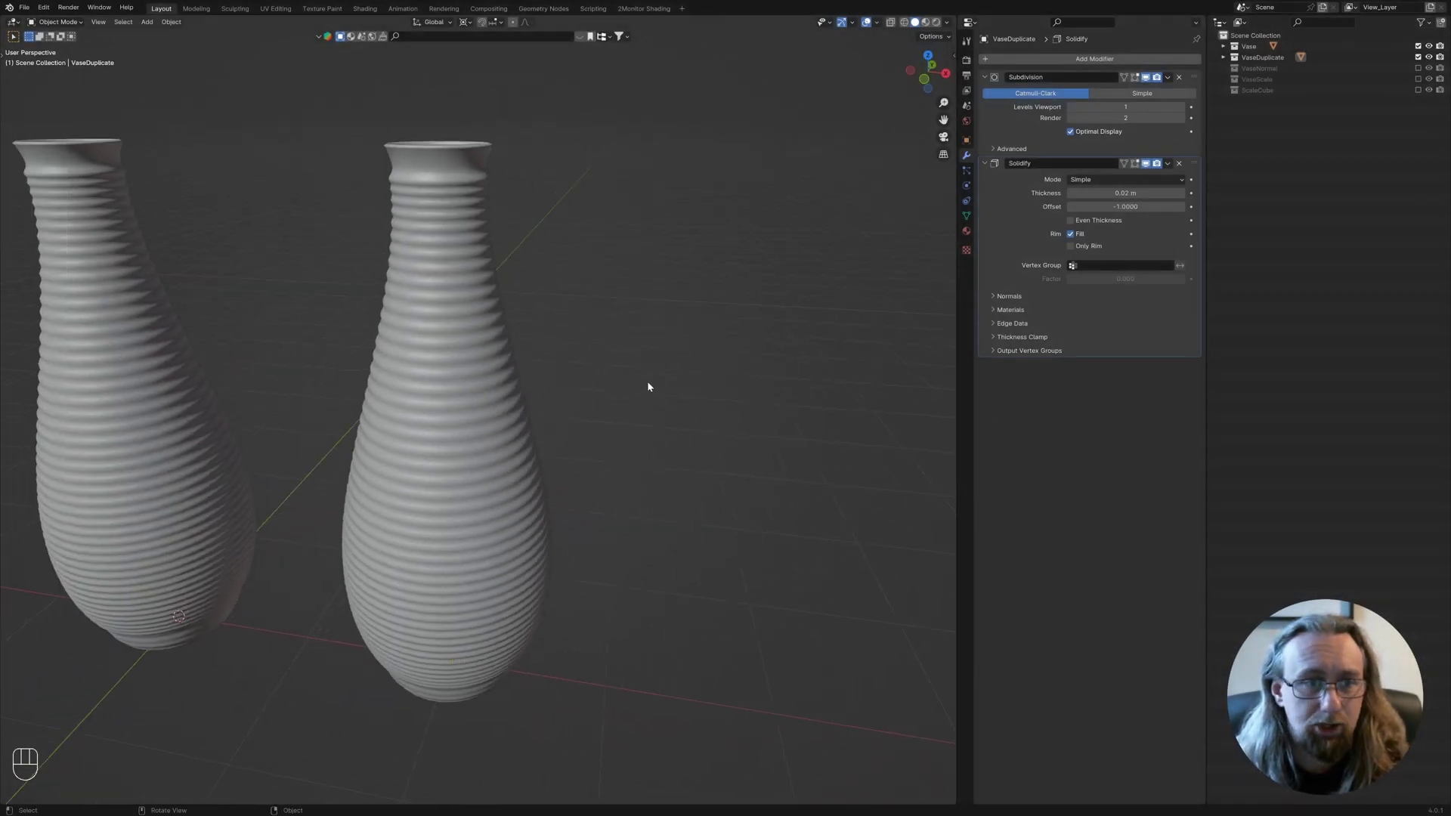
Inspect the duplicate vase's merged mesh in Edit Mode and return to Object Mode.
{"action": "left_click", "coordinate": [504, 364]}
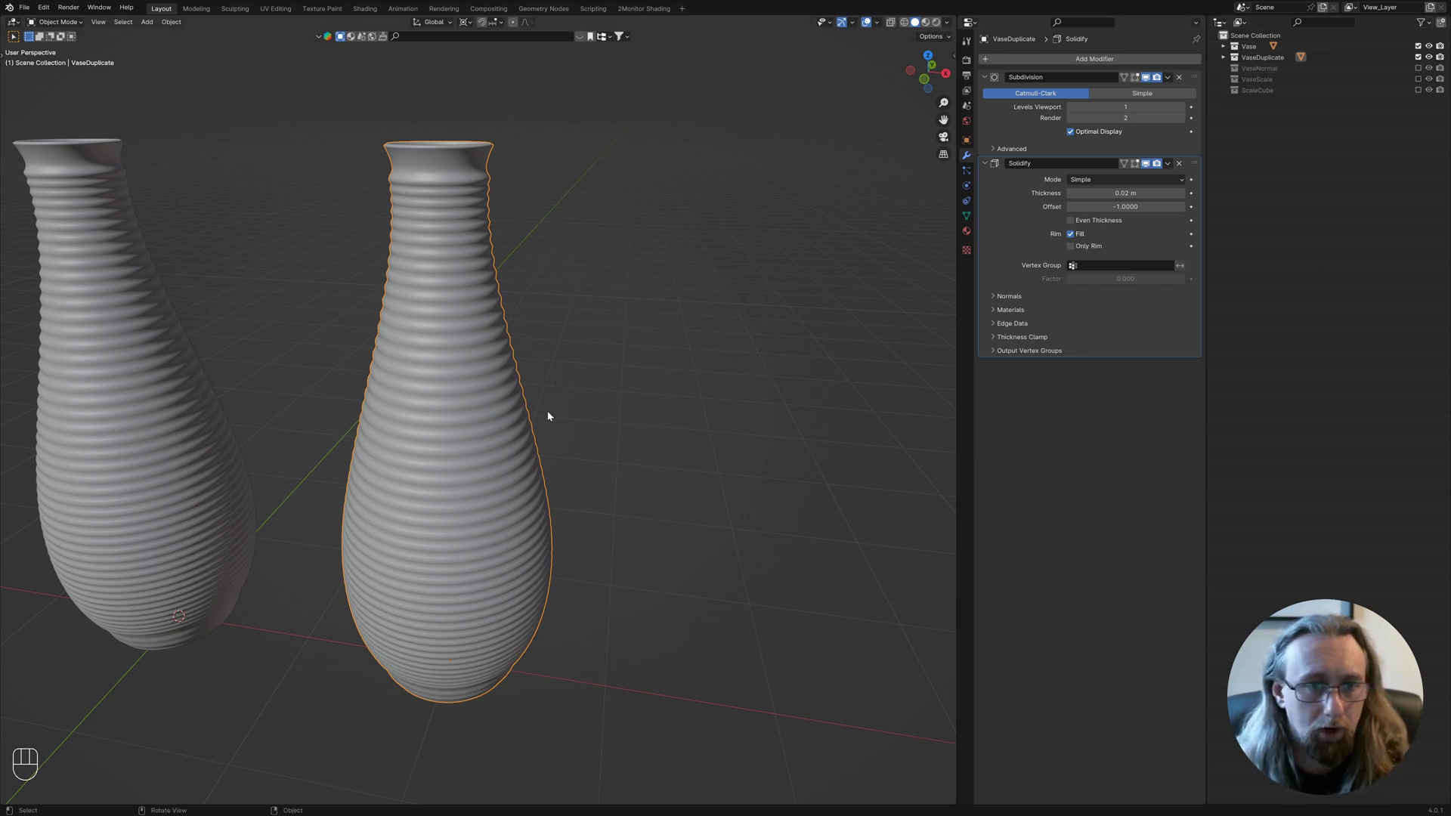
{"action": "key", "text": "Tab"}
{"action": "middle_click_drag", "start_coordinate": [502, 458], "coordinate": [532, 451]}
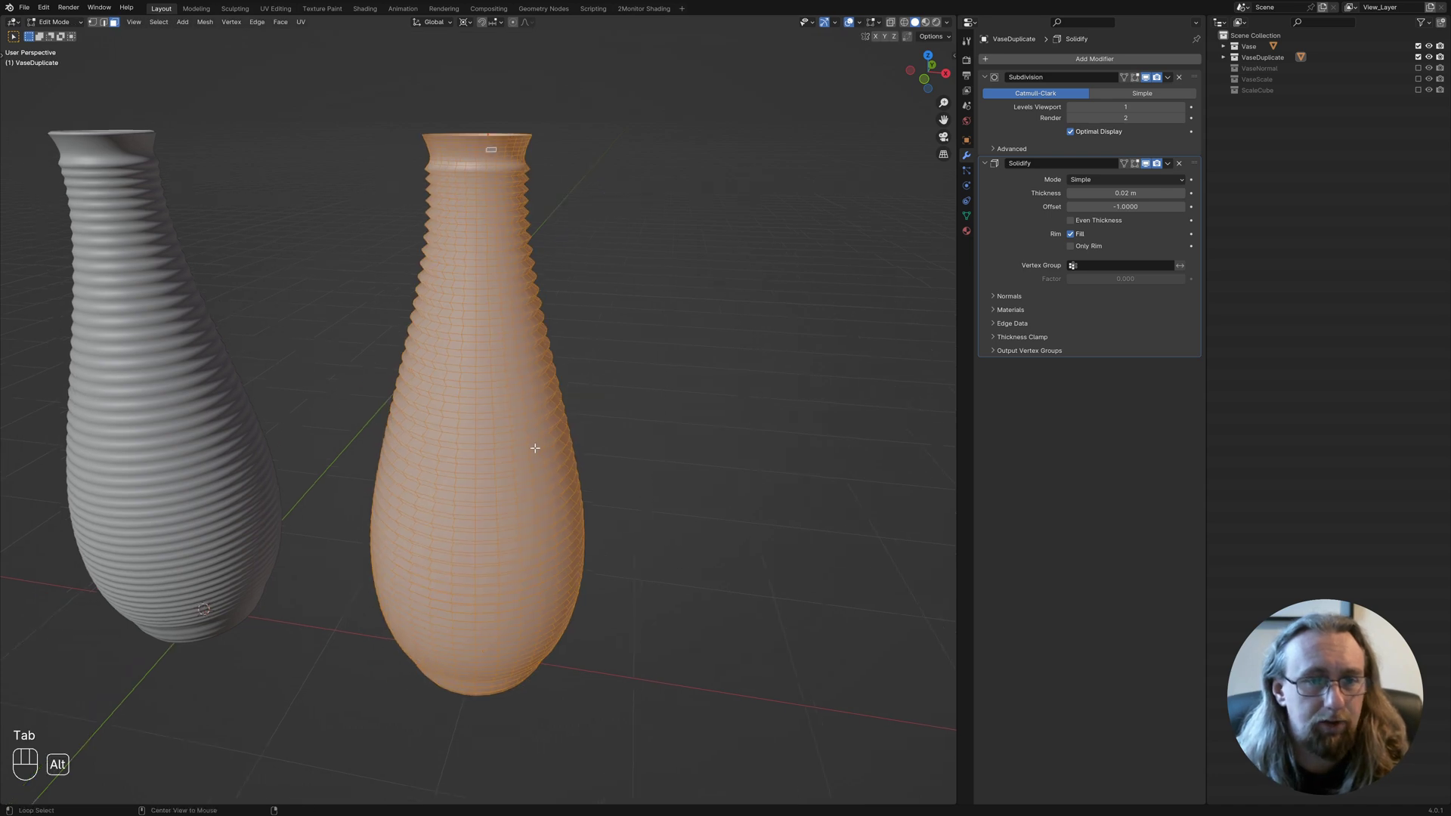
{"action": "key", "text": "Tab"}
Exclude the VaseDuplicate collection from the view layer and open the original vase in Edit Mode.
{"action": "left_click", "coordinate": [181, 431]}
{"action": "left_click", "coordinate": [1418, 57]}
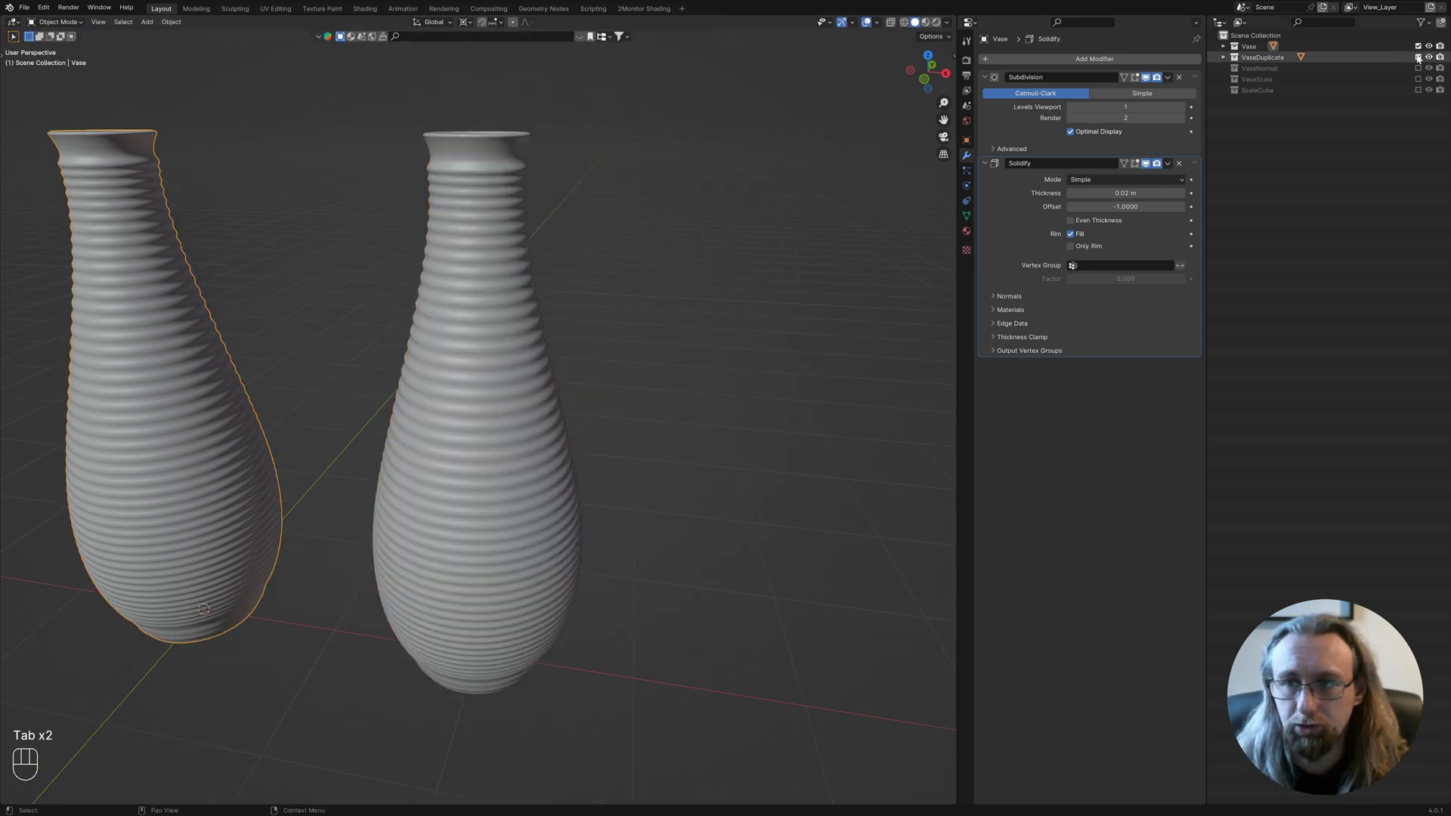
{"action": "key", "text": "Tab"}
{"action": "middle_click_drag", "start_coordinate": [363, 343], "coordinate": [638, 356], "text": "shift"}
{"action": "scroll", "coordinate": [638, 356], "scroll_direction": "up", "scroll_amount": 2}
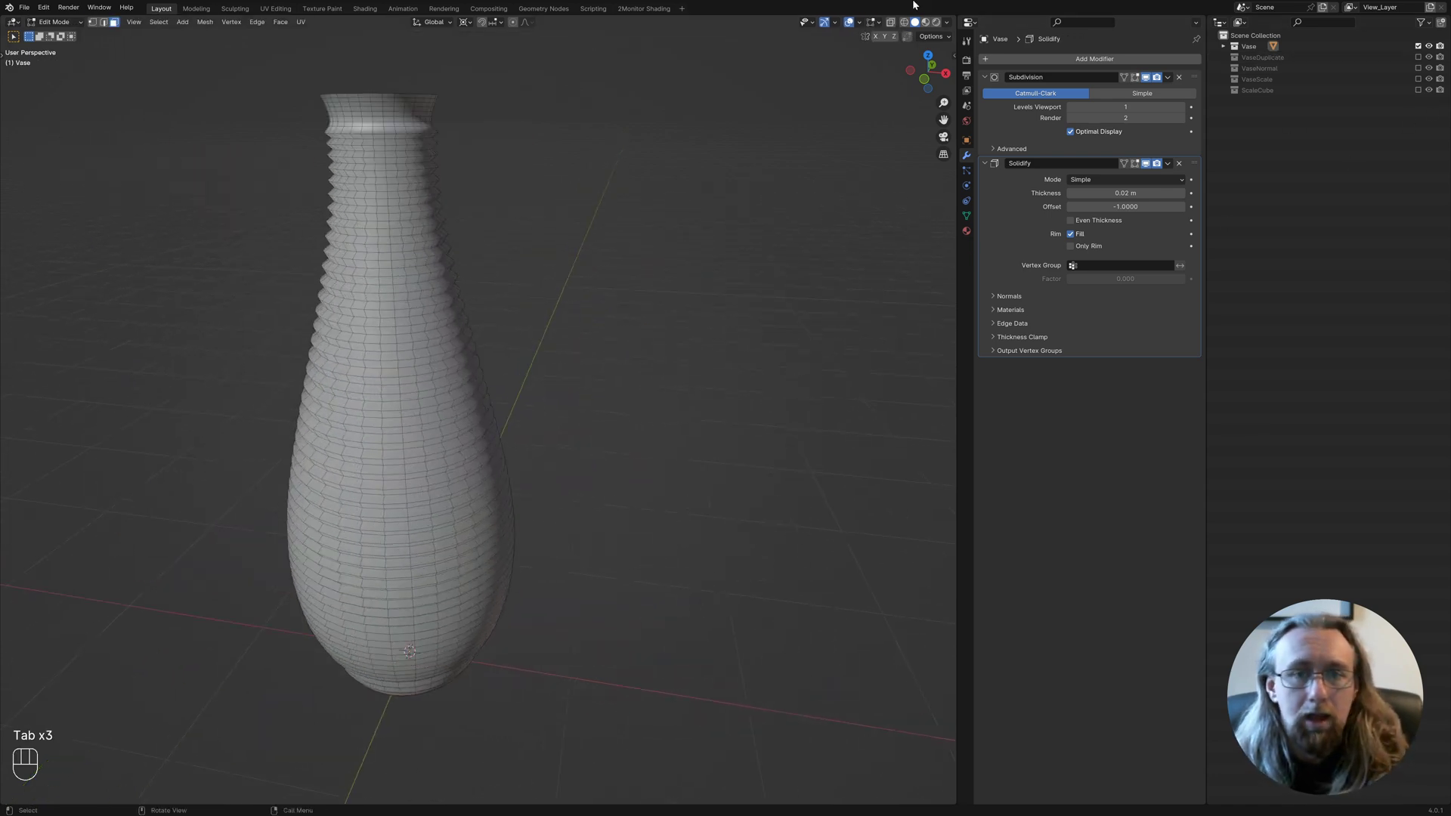
Enable the Face Orientation overlay and examine the outside and inside of the original vase.
{"action": "left_click", "coordinate": [859, 23]}
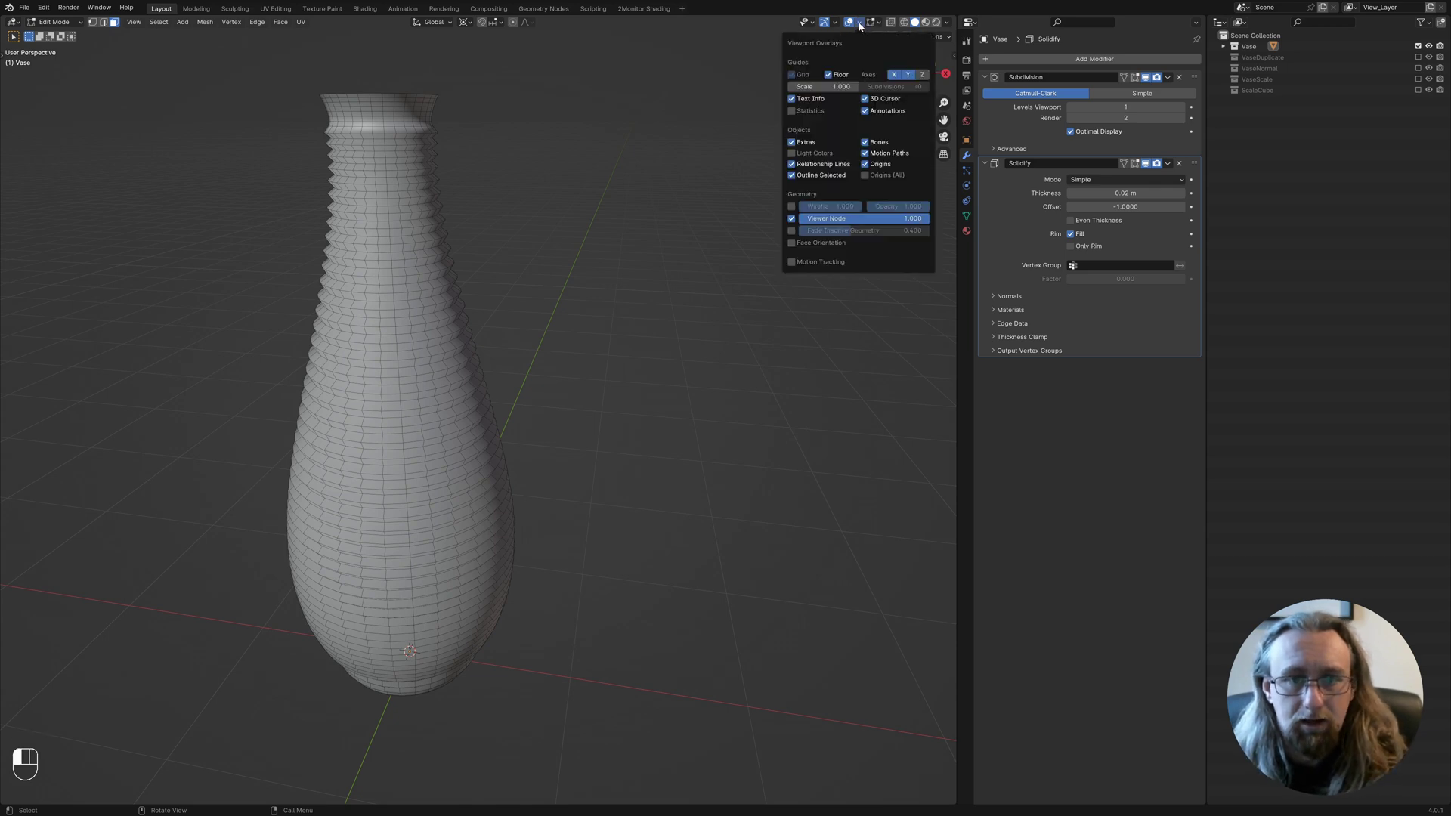
{"action": "left_click", "coordinate": [792, 244]}
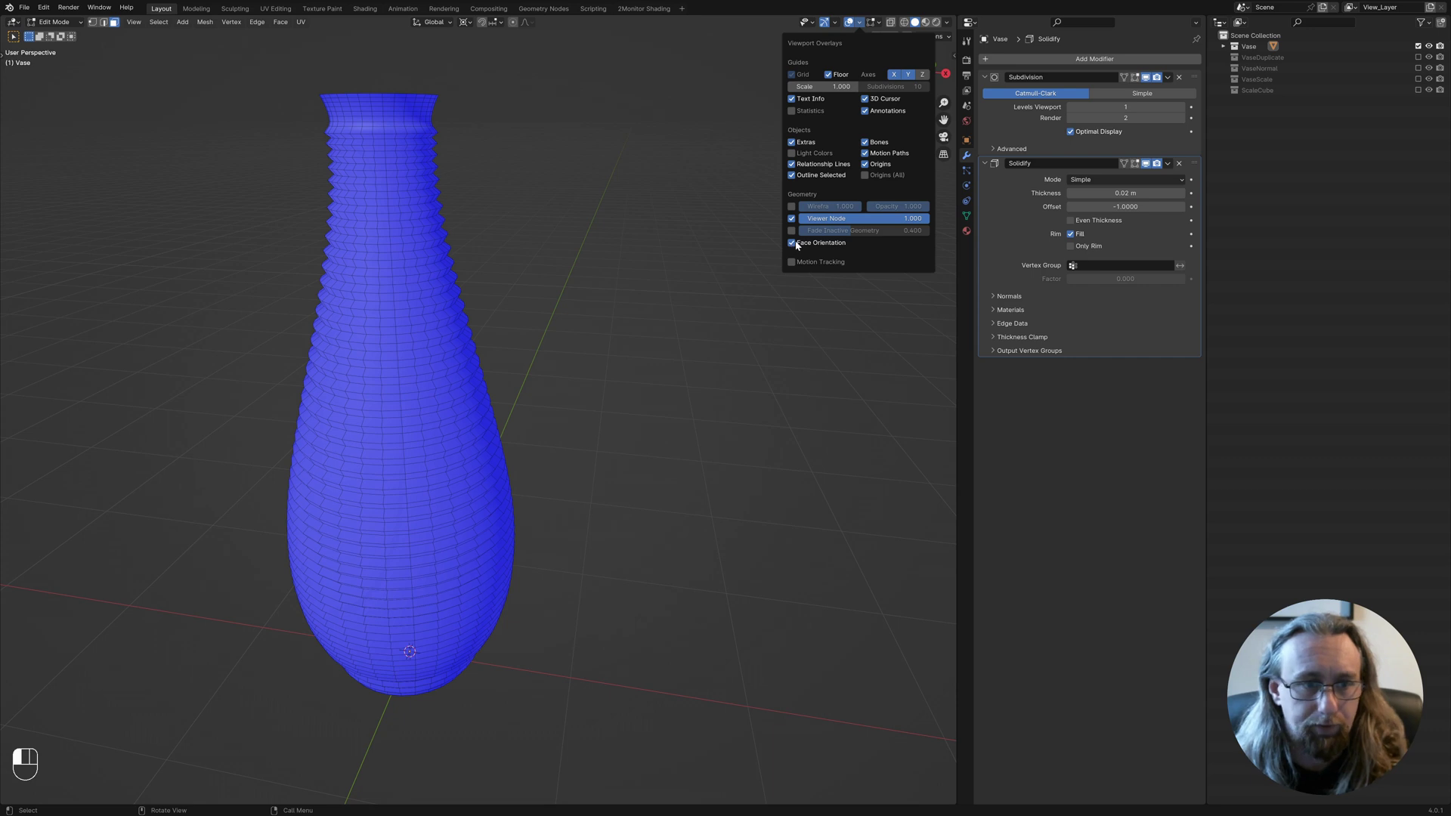
{"action": "middle_click_drag", "start_coordinate": [428, 333], "coordinate": [576, 395]}
{"action": "middle_click_drag", "start_coordinate": [547, 439], "coordinate": [527, 246]}
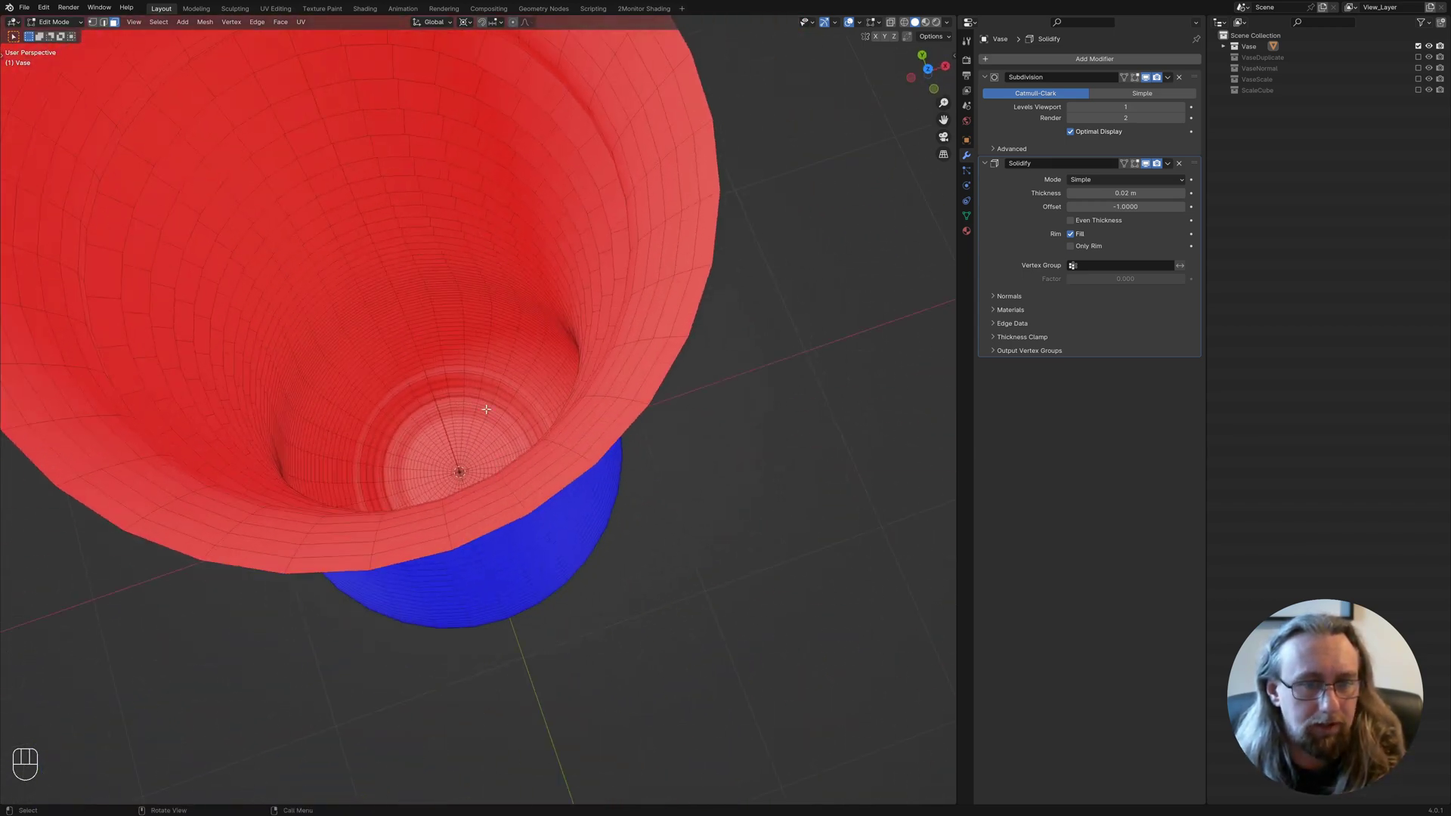
{"action": "scroll", "coordinate": [440, 322], "scroll_direction": "down", "scroll_amount": 5}
{"action": "middle_click_drag", "start_coordinate": [441, 323], "coordinate": [509, 379]}
{"action": "scroll", "coordinate": [508, 379], "scroll_direction": "up", "scroll_amount": 4}
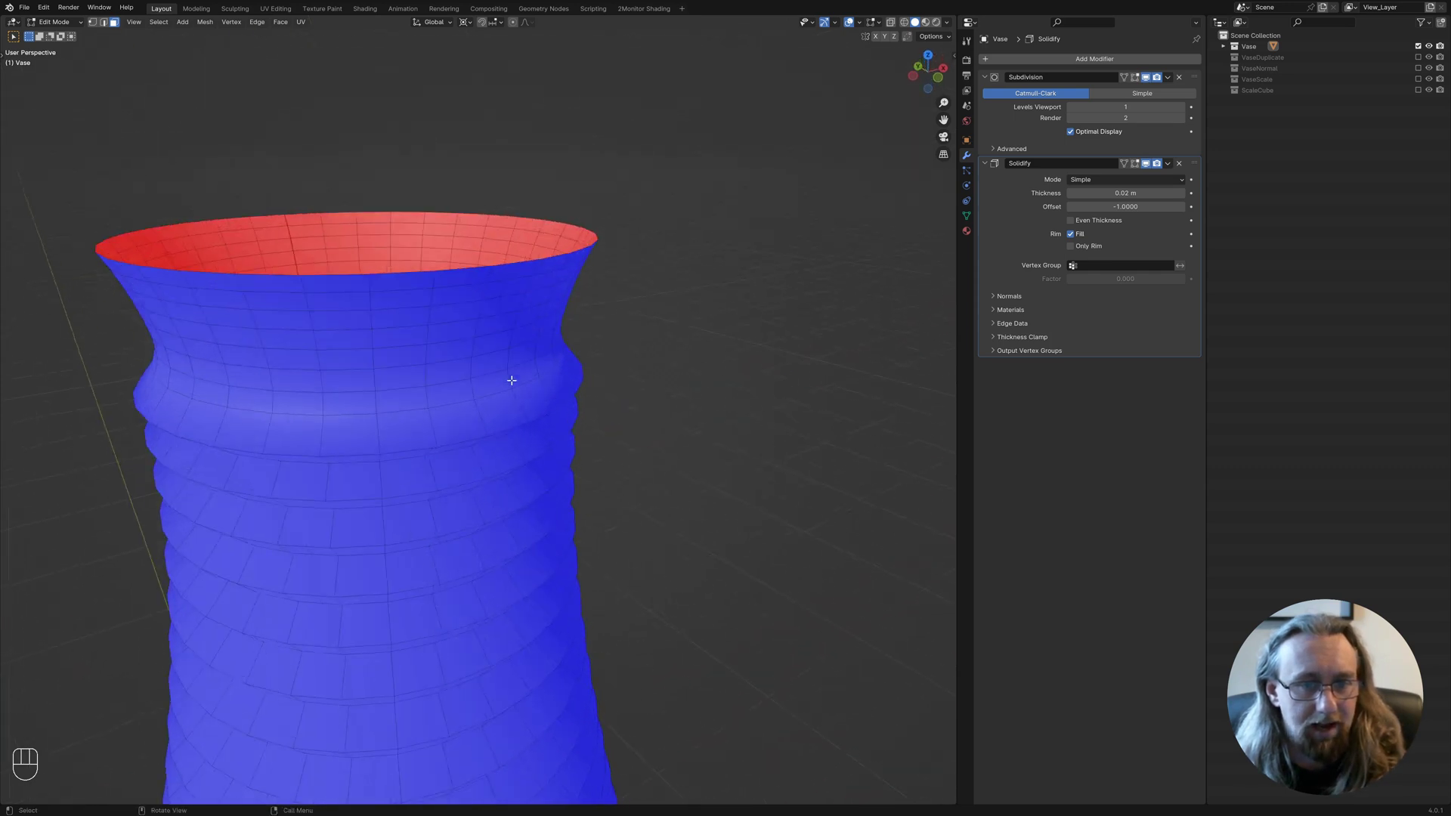
{"action": "key", "text": "d"}
{"action": "right_click", "coordinate": [568, 229]}
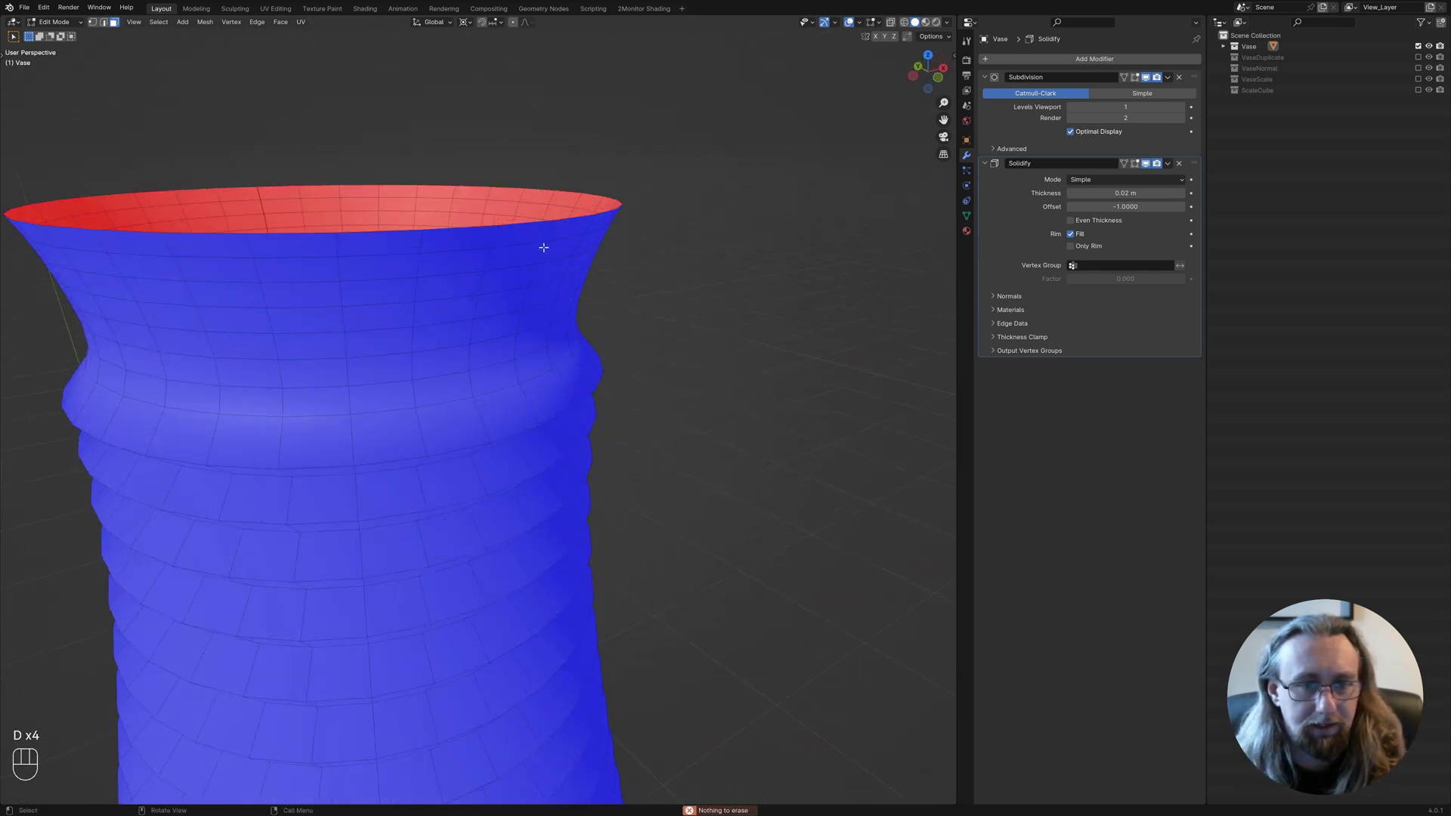
{"action": "left_click_drag", "start_coordinate": [568, 229], "coordinate": [661, 306]}
{"action": "mouse_move", "coordinate": [554, 225]}
{"action": "right_mouse_down"}
{"action": "mouse_move", "coordinate": [648, 285]}
{"action": "mouse_move", "coordinate": [658, 265]}
{"action": "right_mouse_up"}
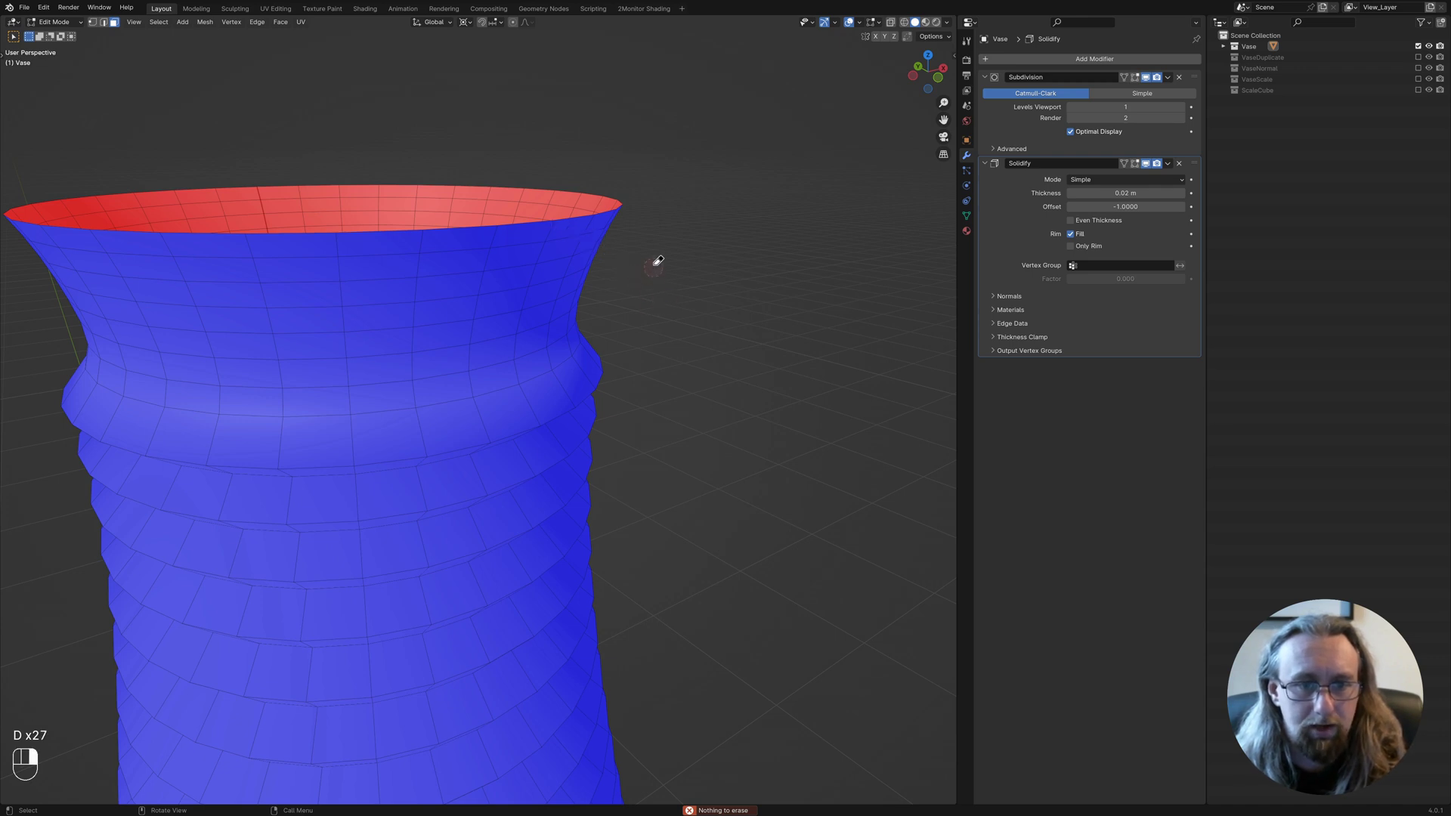
Display the face normals of the original vase through the mesh Edit Mode overlays.
{"action": "left_click", "coordinate": [860, 23]}
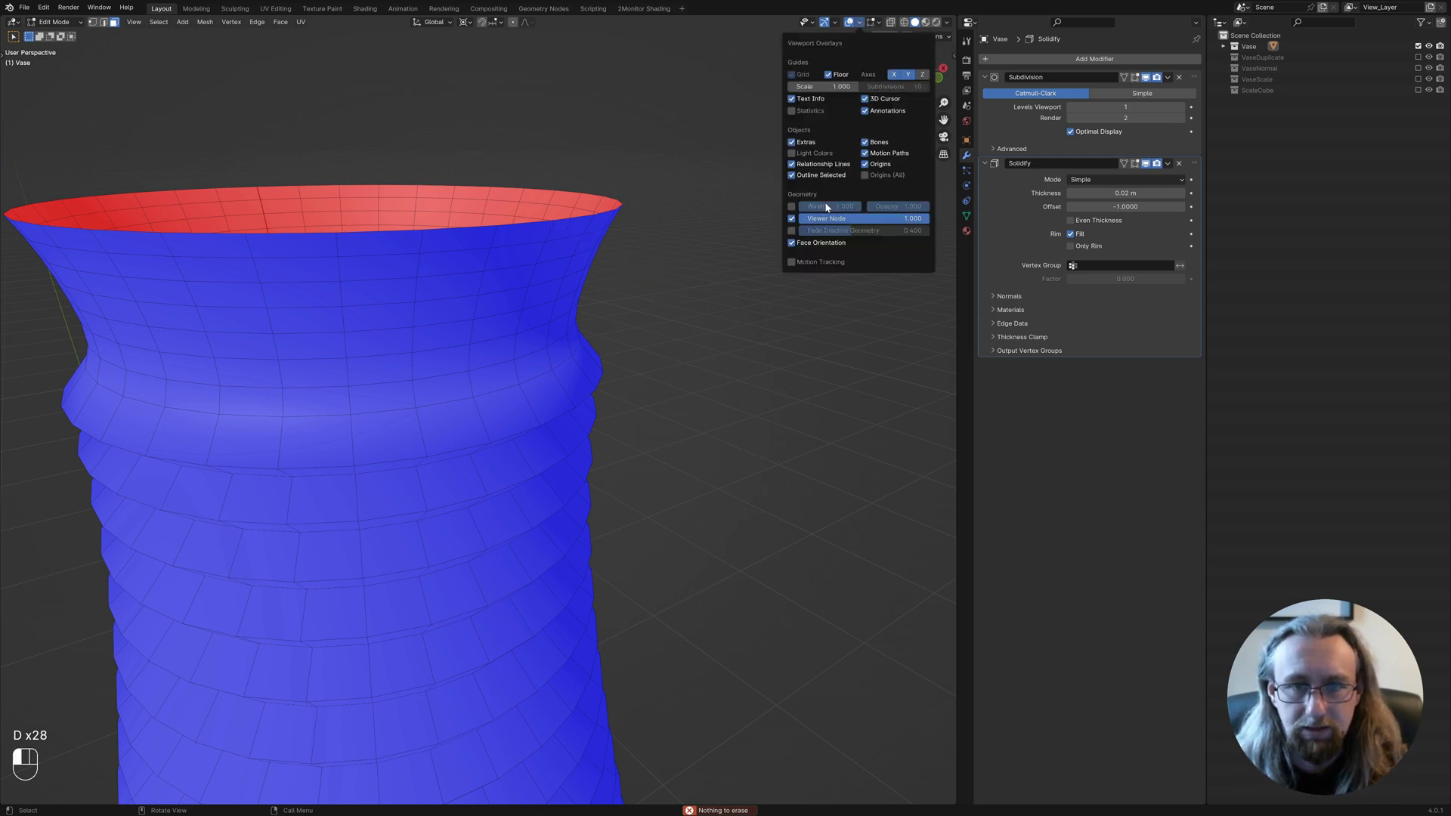
{"action": "left_click", "coordinate": [877, 21]}
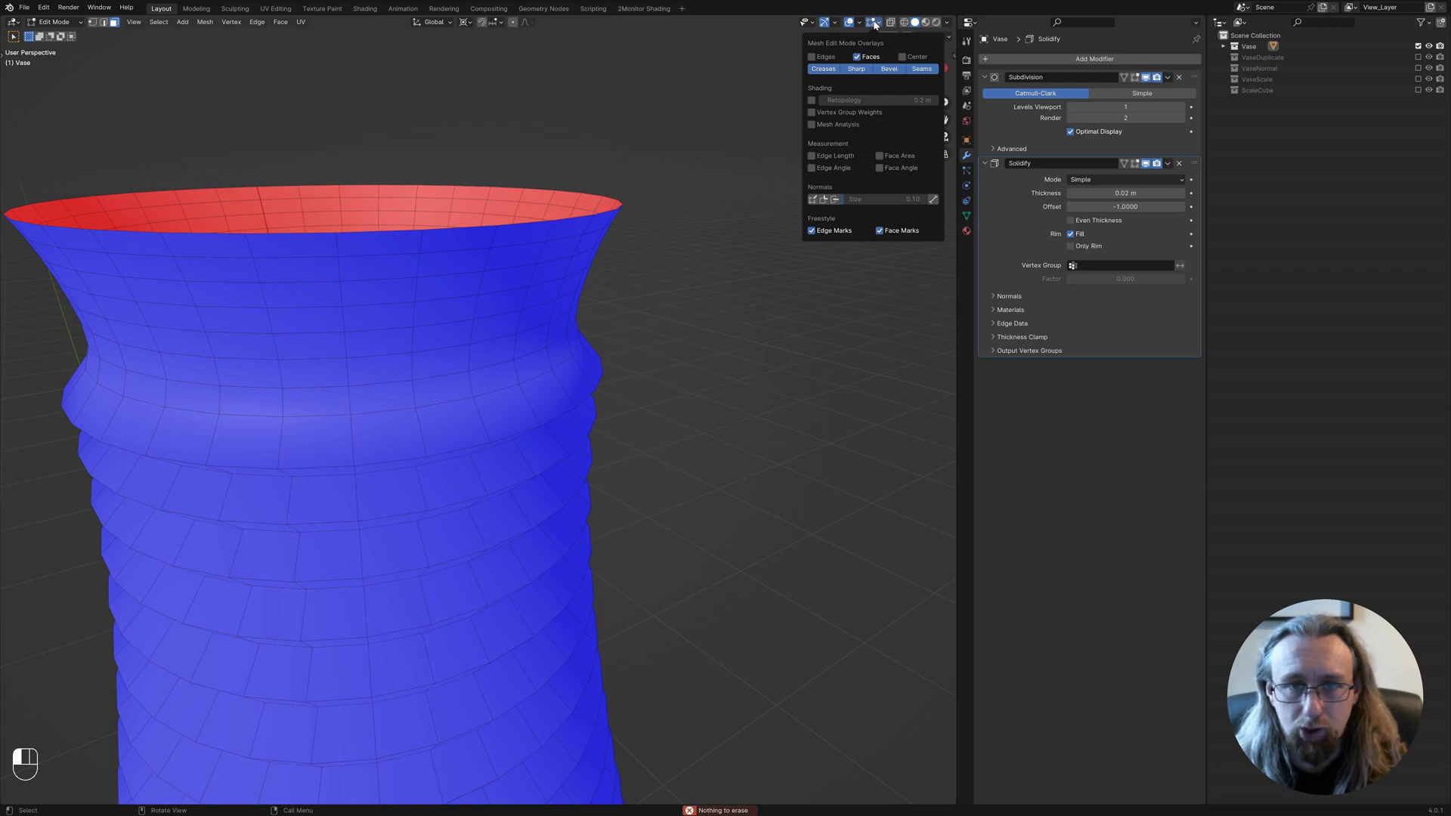
{"action": "left_click", "coordinate": [876, 22]}
{"action": "left_click", "coordinate": [876, 23]}
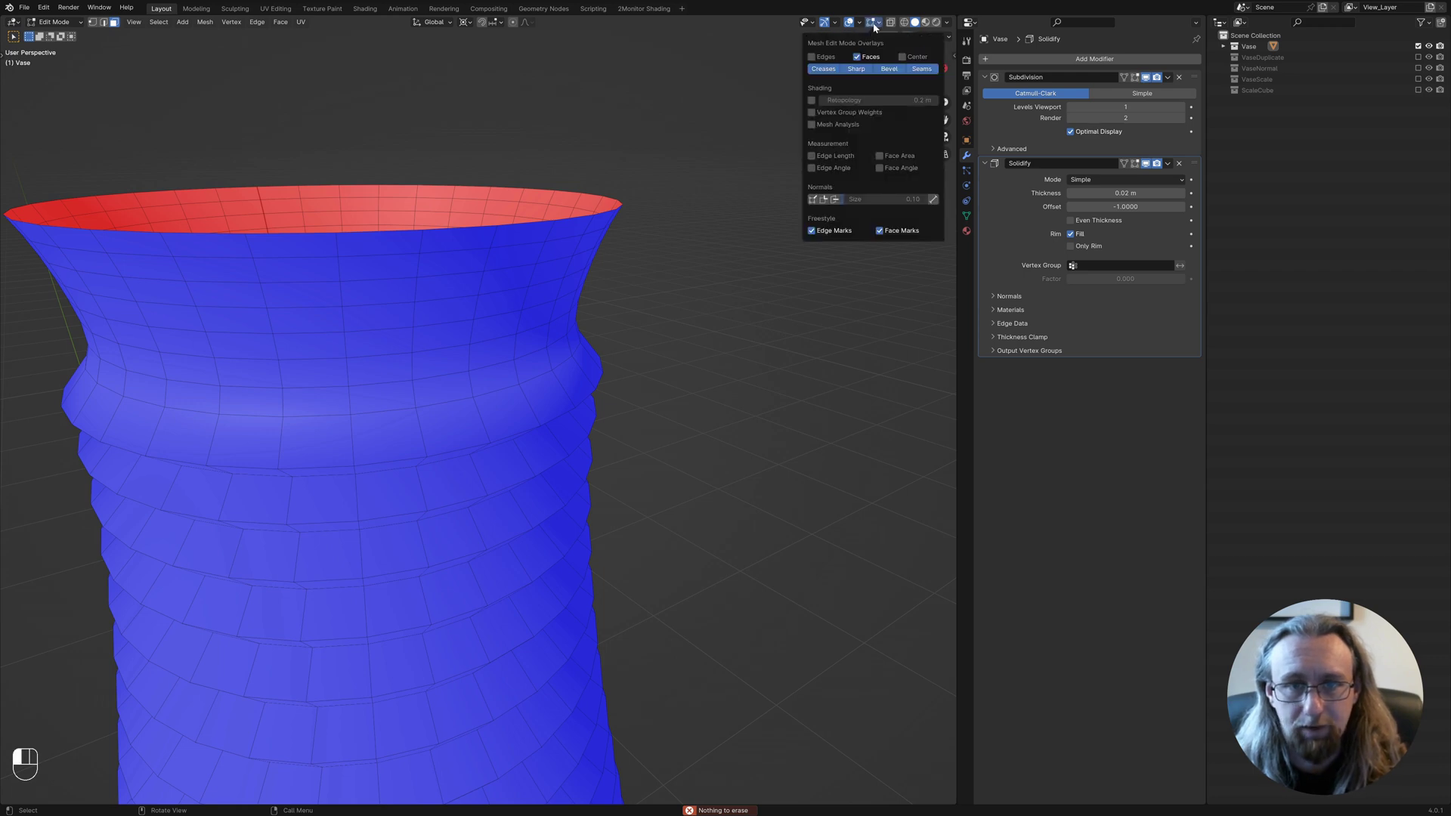
{"action": "left_click", "coordinate": [836, 199]}
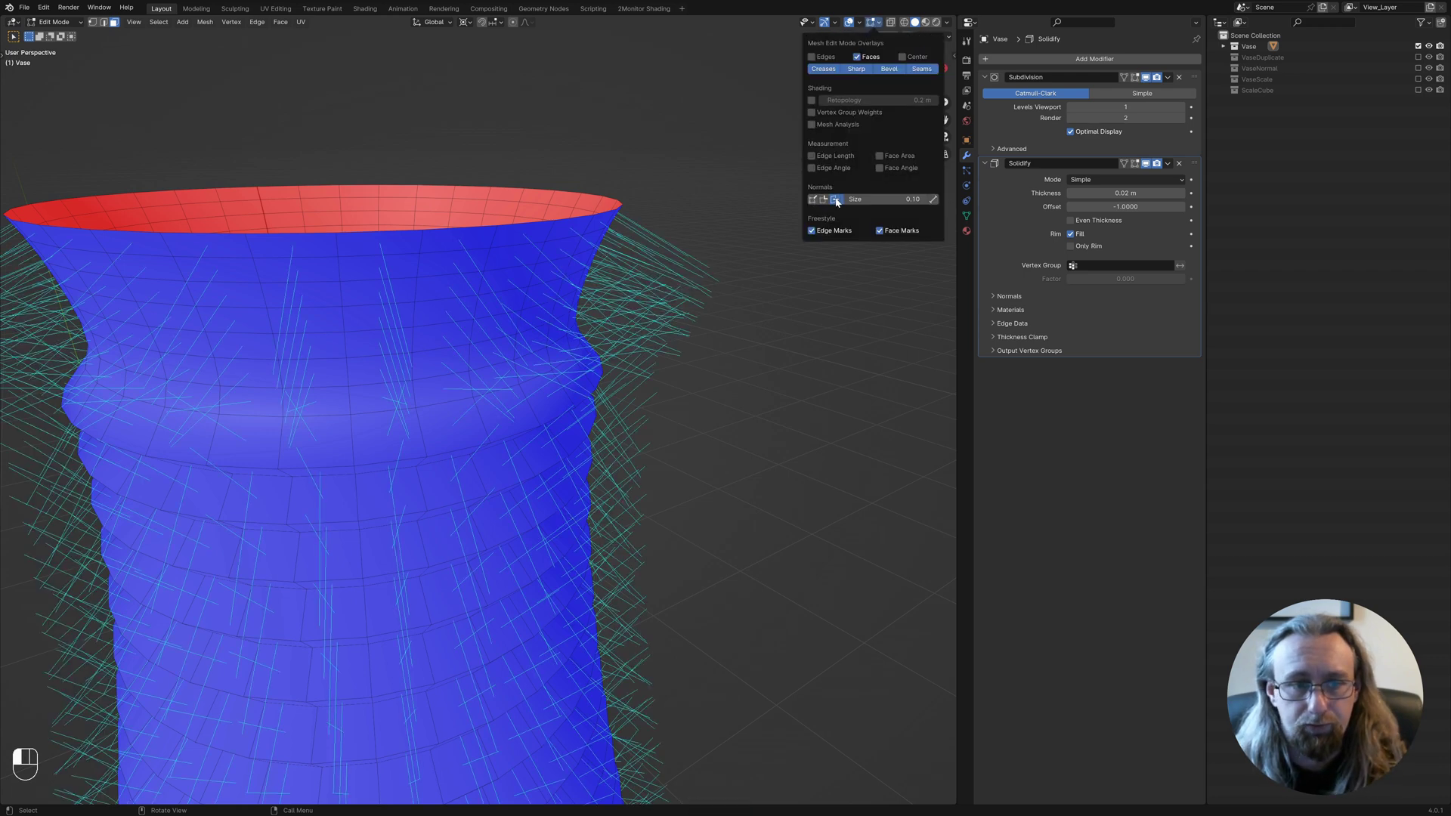
Examine the direction of the face normals around the vase's rim, body and base.
{"action": "scroll", "coordinate": [474, 298], "scroll_direction": "up", "scroll_amount": 5}
{"action": "middle_click_drag", "start_coordinate": [473, 298], "coordinate": [443, 230]}
{"action": "scroll", "coordinate": [537, 257], "scroll_direction": "down", "scroll_amount": 4}
{"action": "scroll", "coordinate": [582, 269], "scroll_direction": "up", "scroll_amount": 4}
{"action": "scroll", "coordinate": [442, 231], "scroll_direction": "up", "scroll_amount": 5}
{"action": "scroll", "coordinate": [442, 230], "scroll_direction": "down", "scroll_amount": 5}
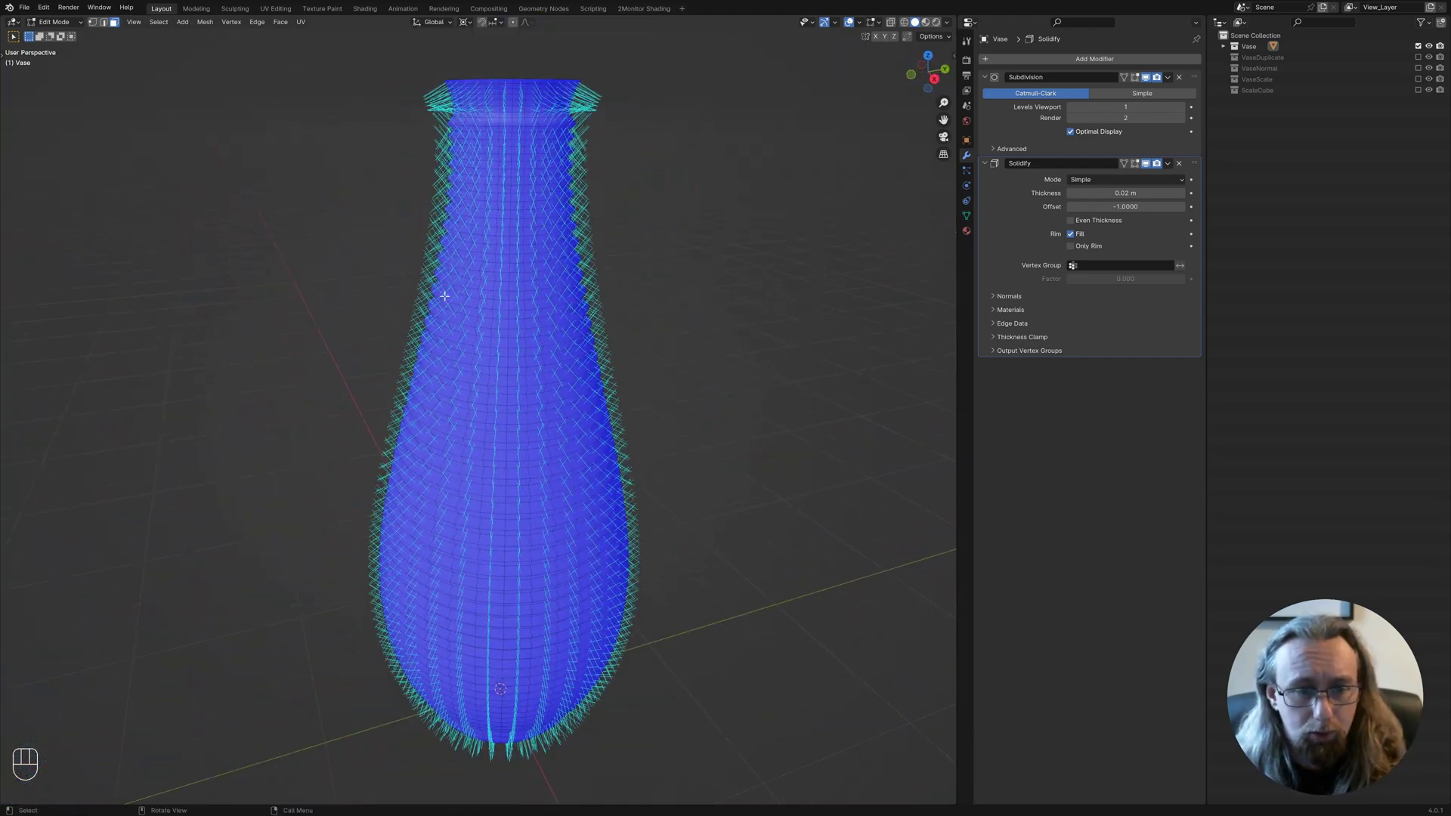
{"action": "middle_click_drag", "start_coordinate": [444, 298], "coordinate": [538, 241]}
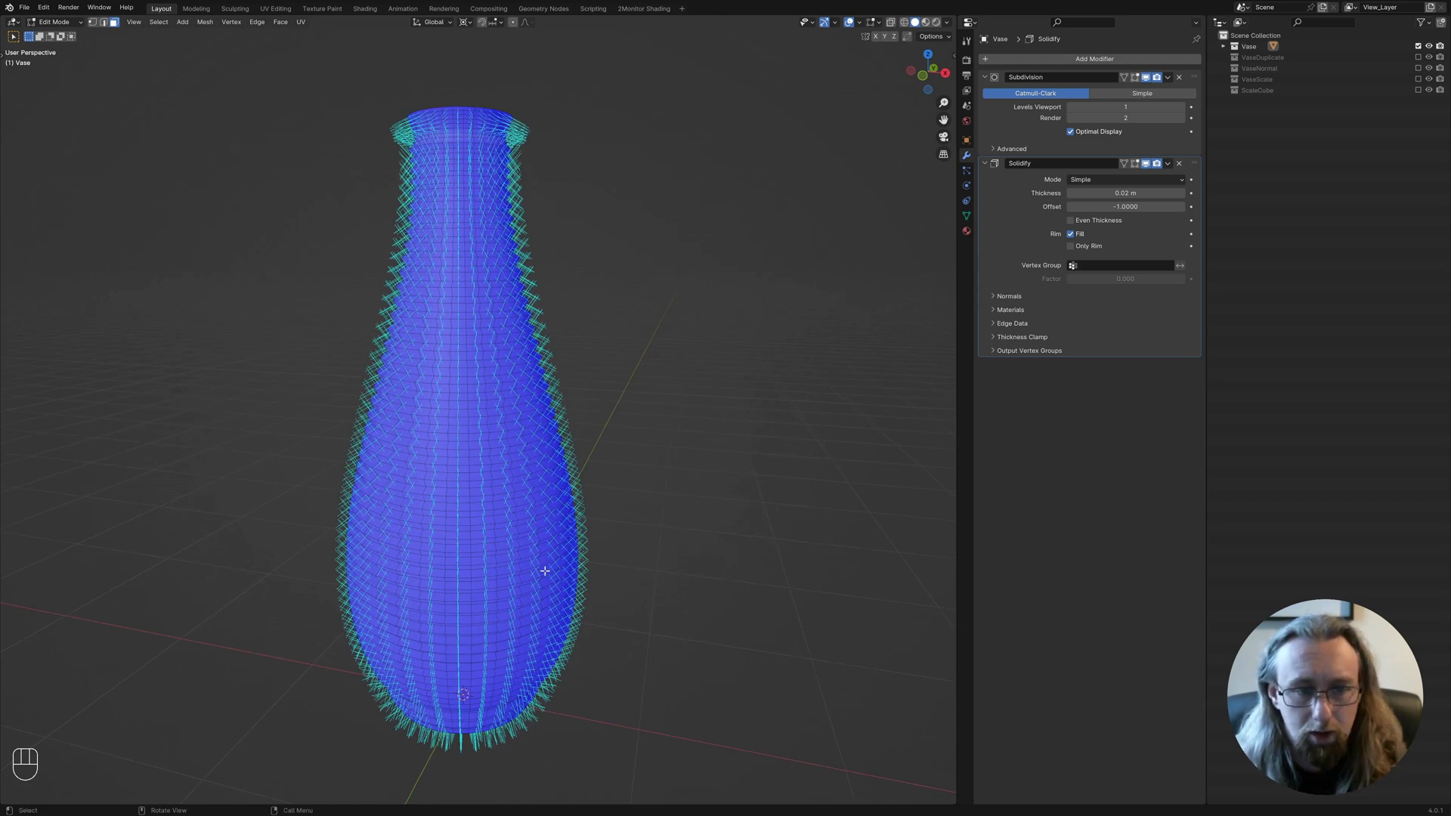
{"action": "middle_click_drag", "start_coordinate": [450, 482], "coordinate": [542, 288]}
{"action": "scroll", "coordinate": [599, 291], "scroll_direction": "down", "scroll_amount": 5}
{"action": "middle_click_drag", "start_coordinate": [557, 569], "coordinate": [449, 400]}
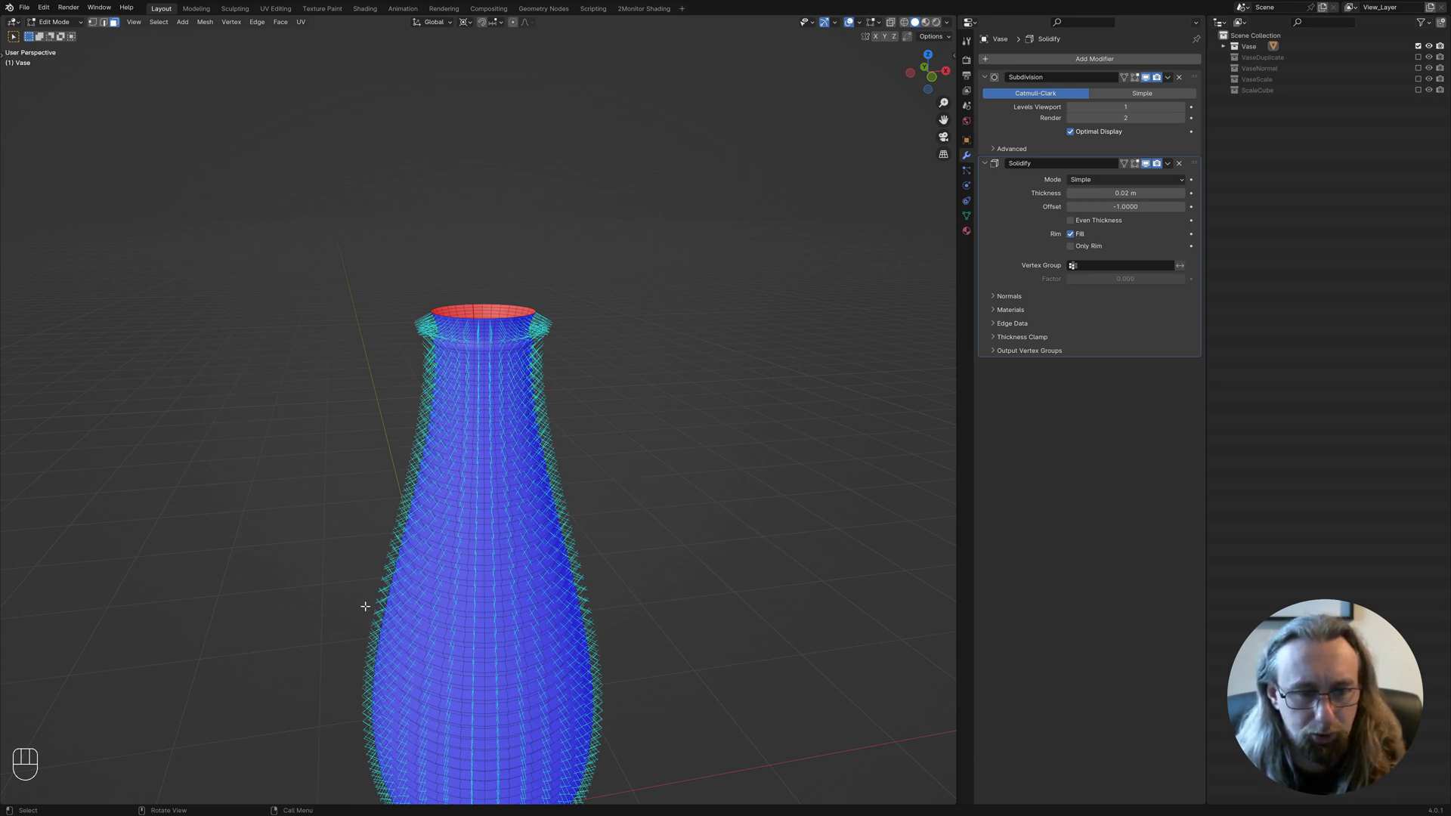
{"action": "middle_click_drag", "start_coordinate": [365, 606], "coordinate": [384, 450]}
Turn off the face normals display and return the original vase to Object Mode.
{"action": "left_click", "coordinate": [878, 22]}
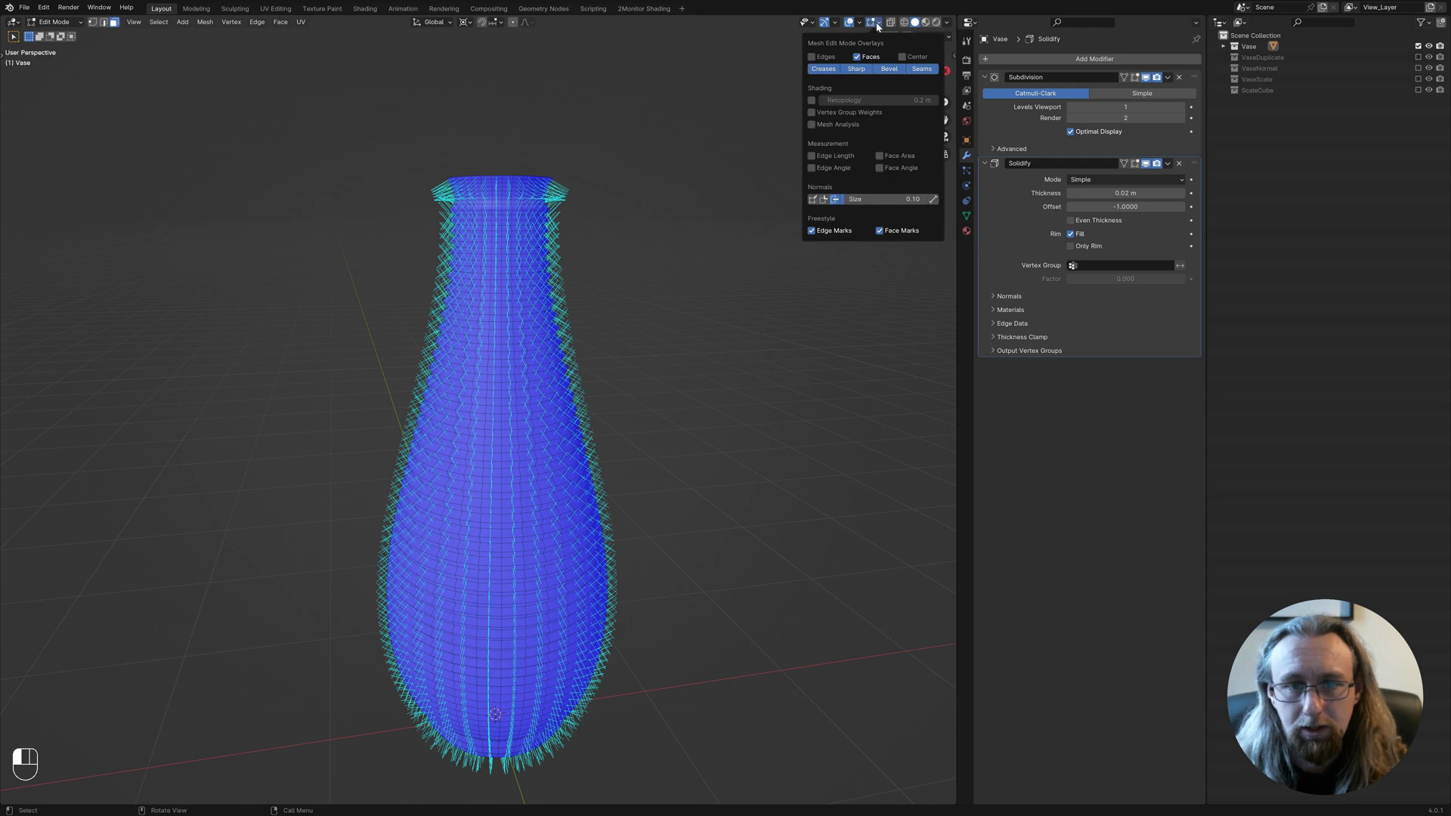
{"action": "left_click", "coordinate": [833, 200]}
{"action": "middle_click_drag", "start_coordinate": [639, 361], "coordinate": [547, 325]}
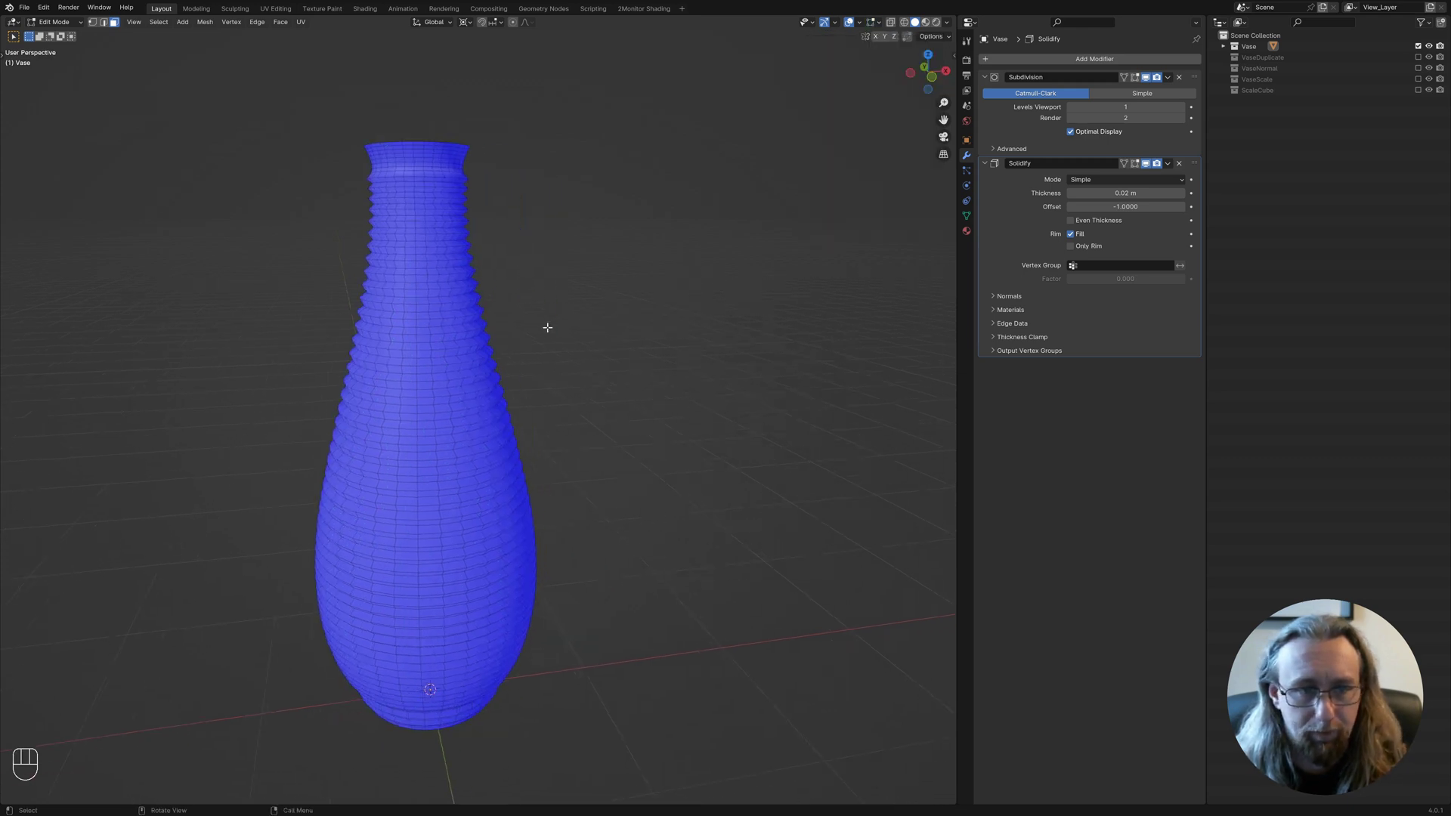
{"action": "key", "text": "Tab"}
Exclude the Vase collection from the view layer and disable the Face Orientation overlay.
{"action": "left_click", "coordinate": [1418, 46]}
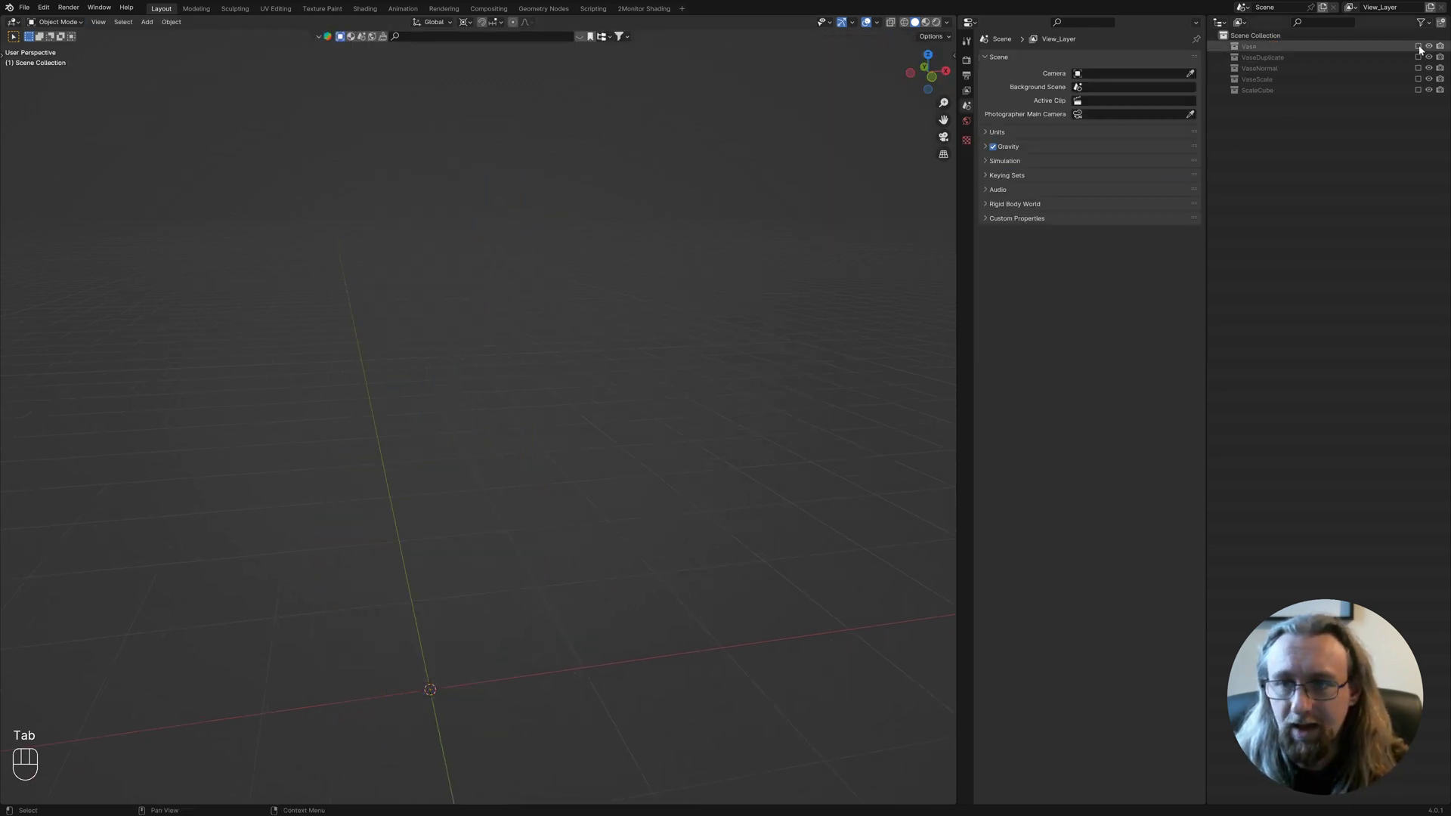
{"action": "left_click", "coordinate": [875, 24]}
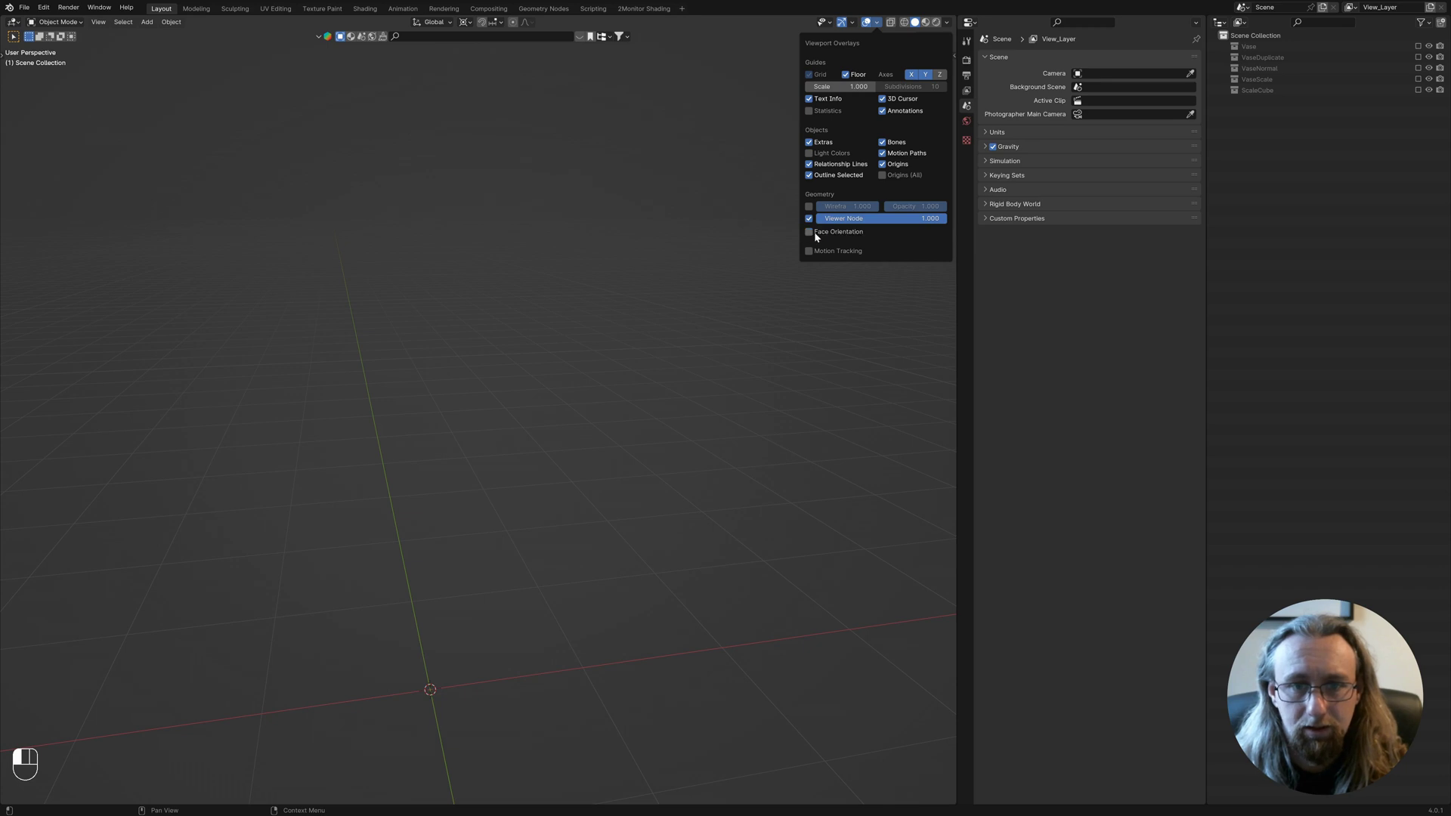
{"action": "left_click", "coordinate": [814, 231]}
Include the VaseNormal collection in the view layer, select its vase and inspect the surface artifacts.
{"action": "left_click", "coordinate": [1418, 68]}
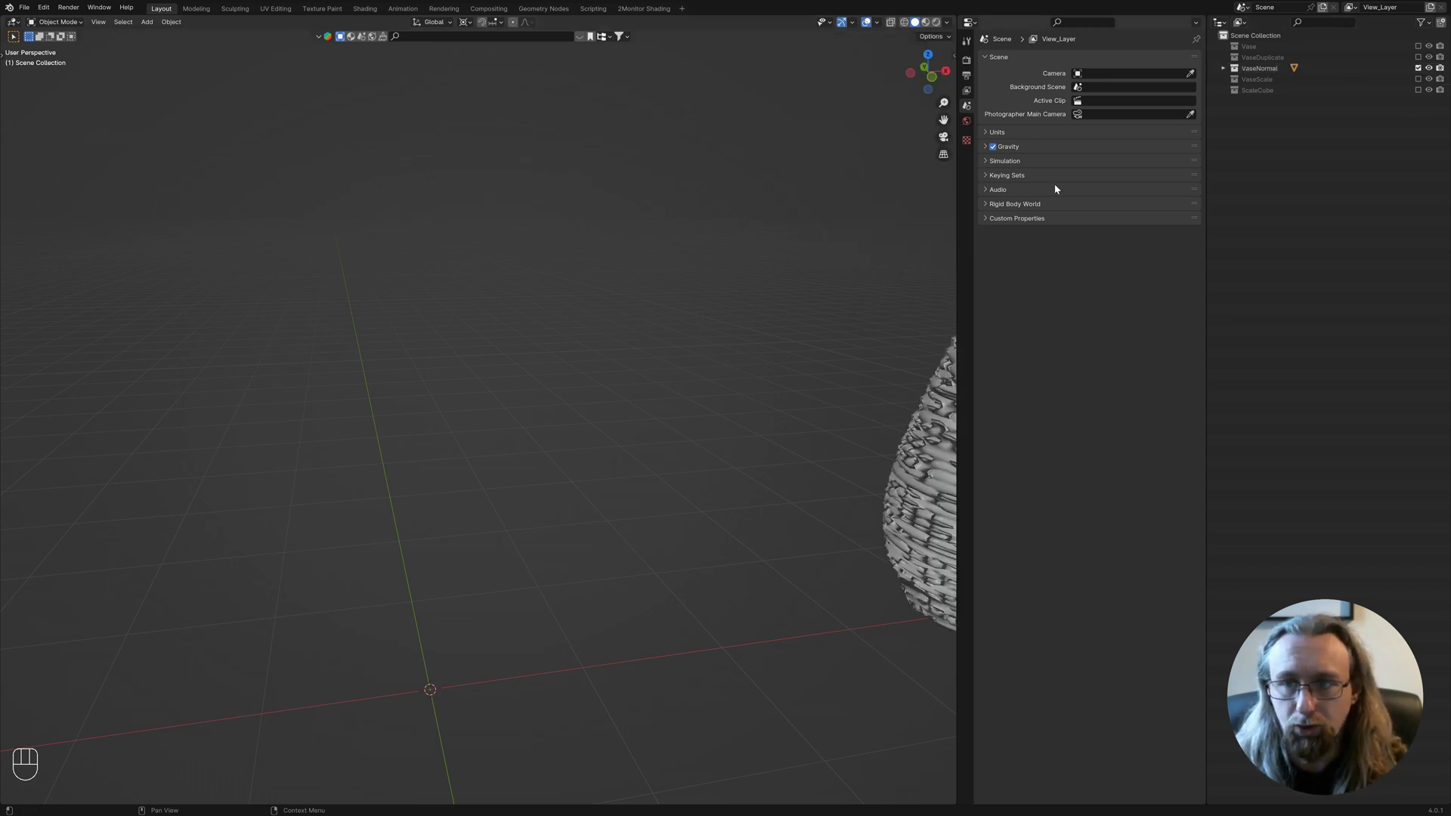
{"action": "middle_click_drag", "start_coordinate": [681, 453], "coordinate": [49, 443], "text": "shift"}
{"action": "left_click", "coordinate": [647, 402]}
{"action": "scroll", "coordinate": [647, 402], "scroll_direction": "up", "scroll_amount": 2}
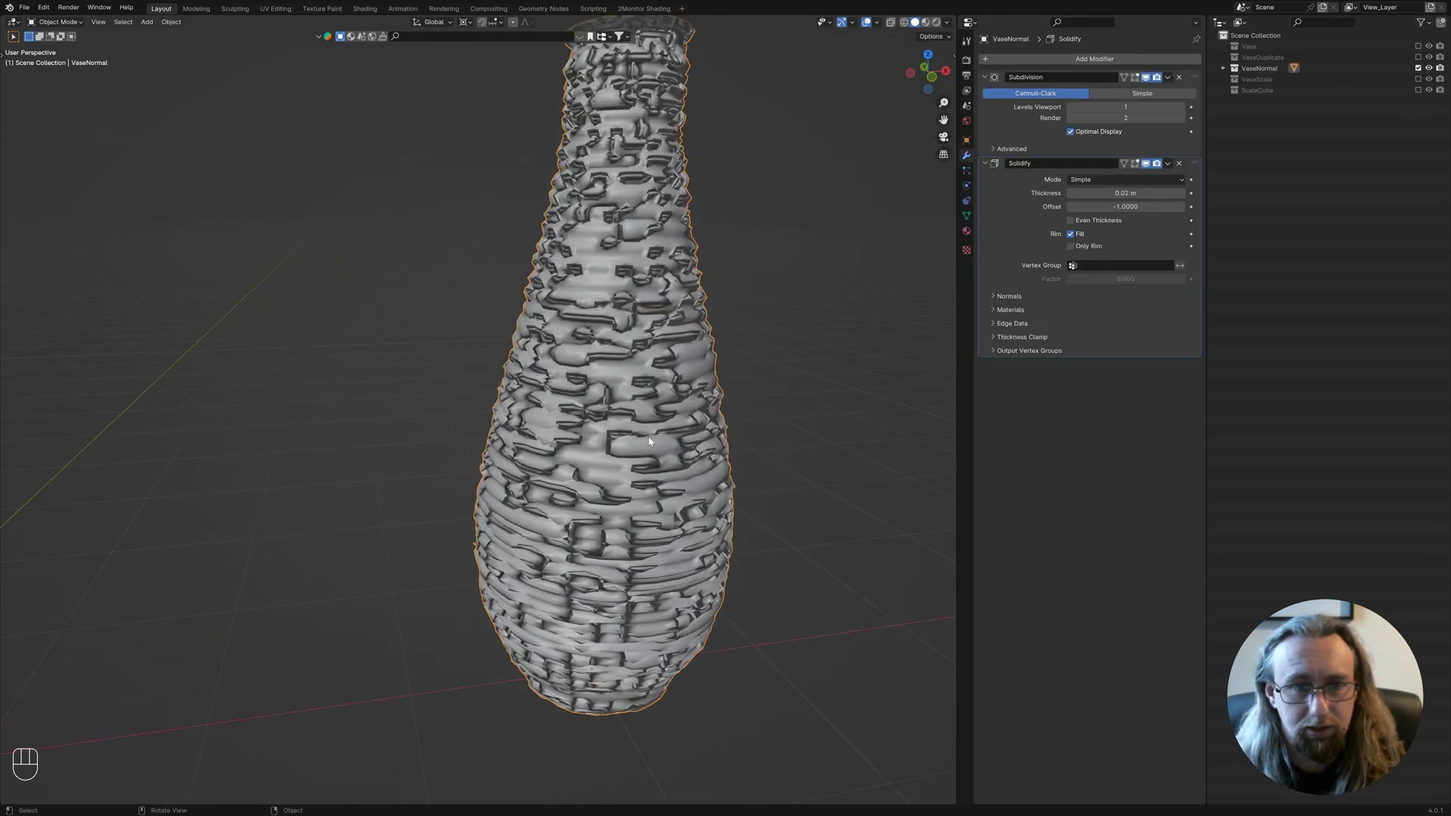
{"action": "middle_click_drag", "start_coordinate": [820, 555], "coordinate": [630, 430]}
{"action": "scroll", "coordinate": [609, 444], "scroll_direction": "down", "scroll_amount": 4}
{"action": "scroll", "coordinate": [607, 420], "scroll_direction": "up", "scroll_amount": 2}
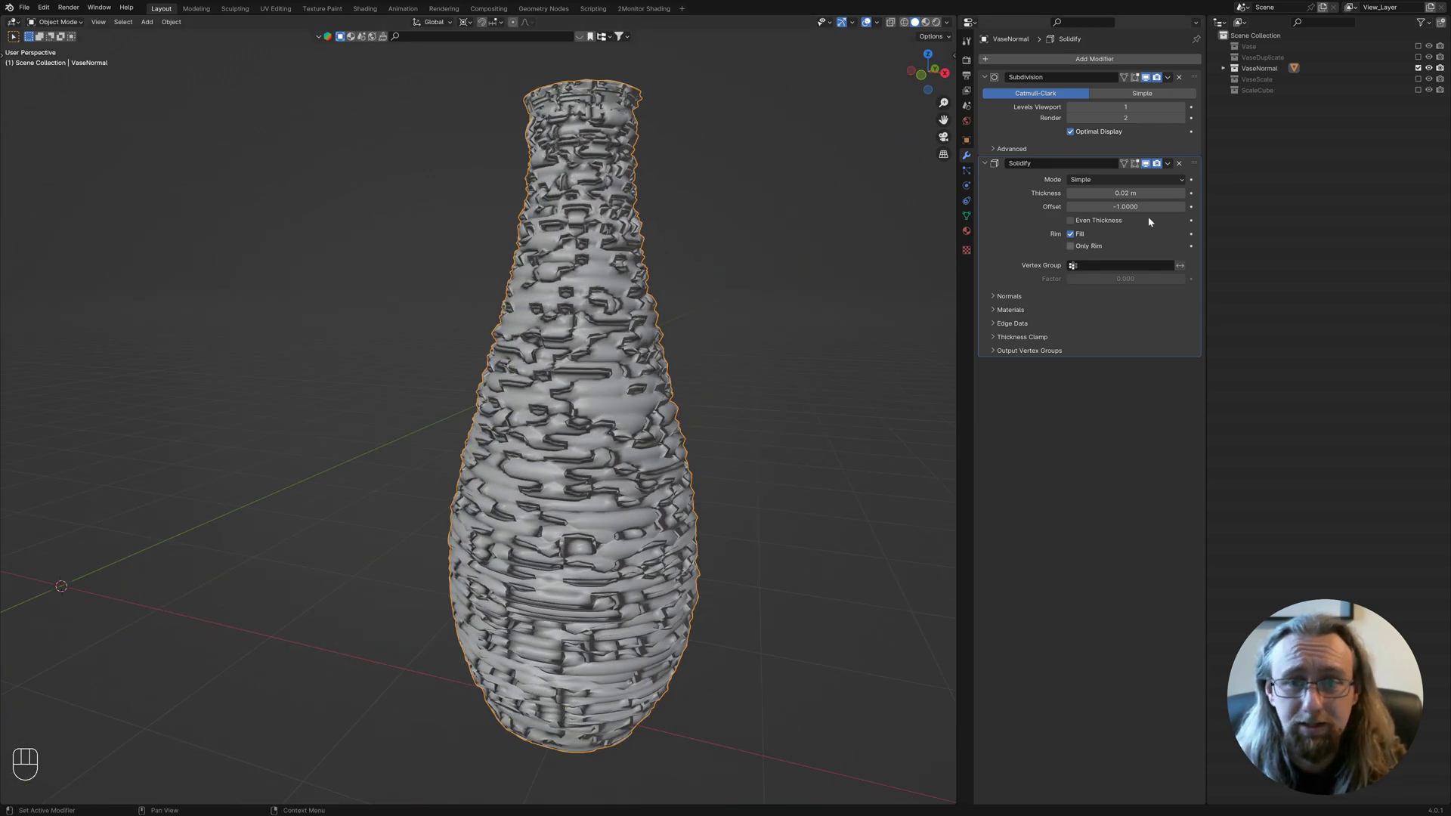
Disable the viewport display of the Solidify and Subdivision modifiers and inspect the bare vase surface up close.
{"action": "left_click", "coordinate": [1145, 164]}
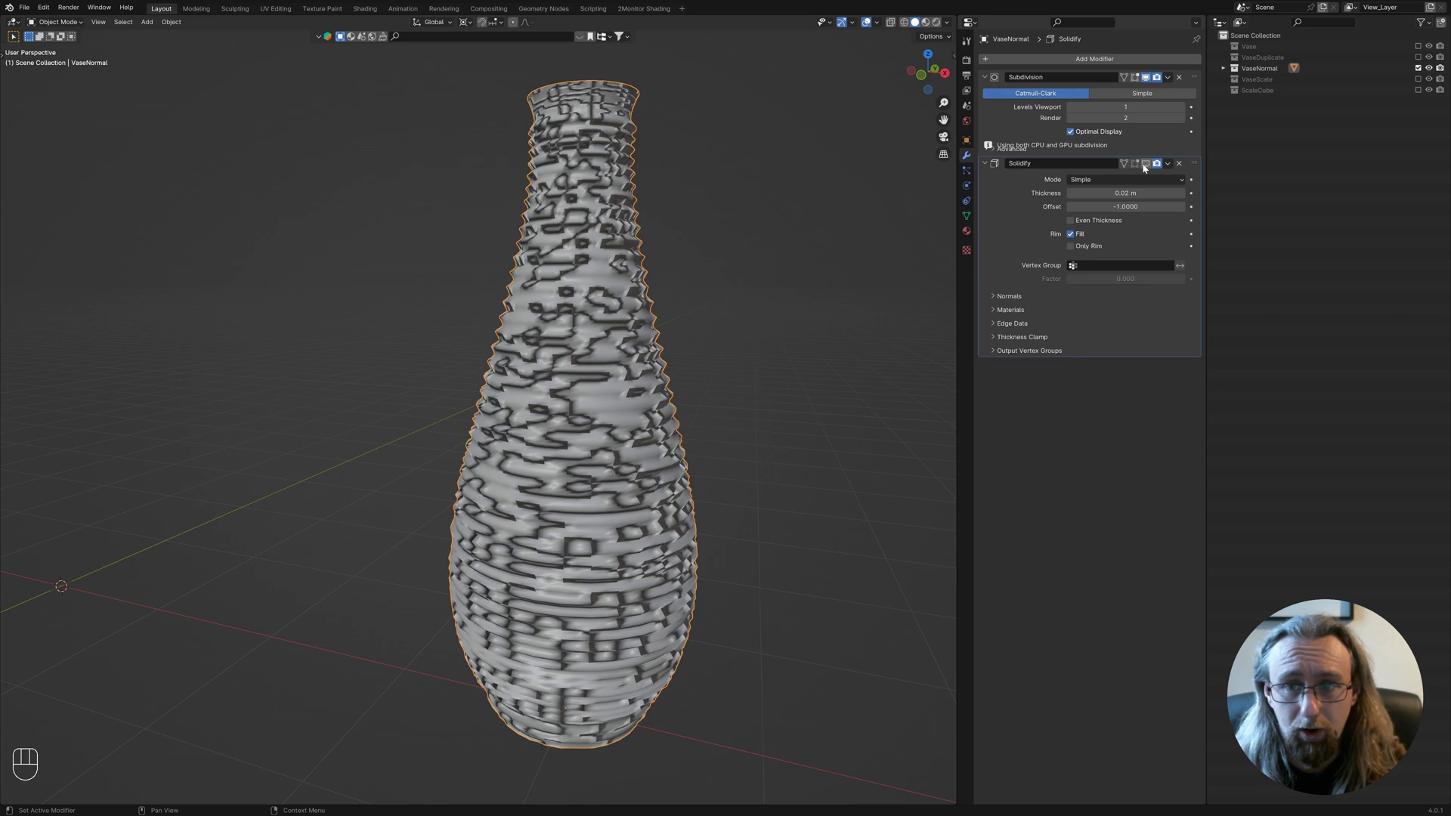
{"action": "left_click", "coordinate": [1148, 78]}
{"action": "middle_click_drag", "start_coordinate": [578, 300], "coordinate": [623, 393]}
{"action": "scroll", "coordinate": [622, 424], "scroll_direction": "up", "scroll_amount": 3}
{"action": "middle_click_drag", "start_coordinate": [619, 443], "coordinate": [846, 513], "text": "shift"}
{"action": "key", "text": "alt+a"}
{"action": "left_click", "coordinate": [155, 466]}
{"action": "middle_click_drag", "start_coordinate": [253, 455], "coordinate": [608, 415], "text": "shift"}
Apply Shade Flat to the vase and inspect the ridges along its neck and body.
{"action": "right_click", "coordinate": [608, 416]}
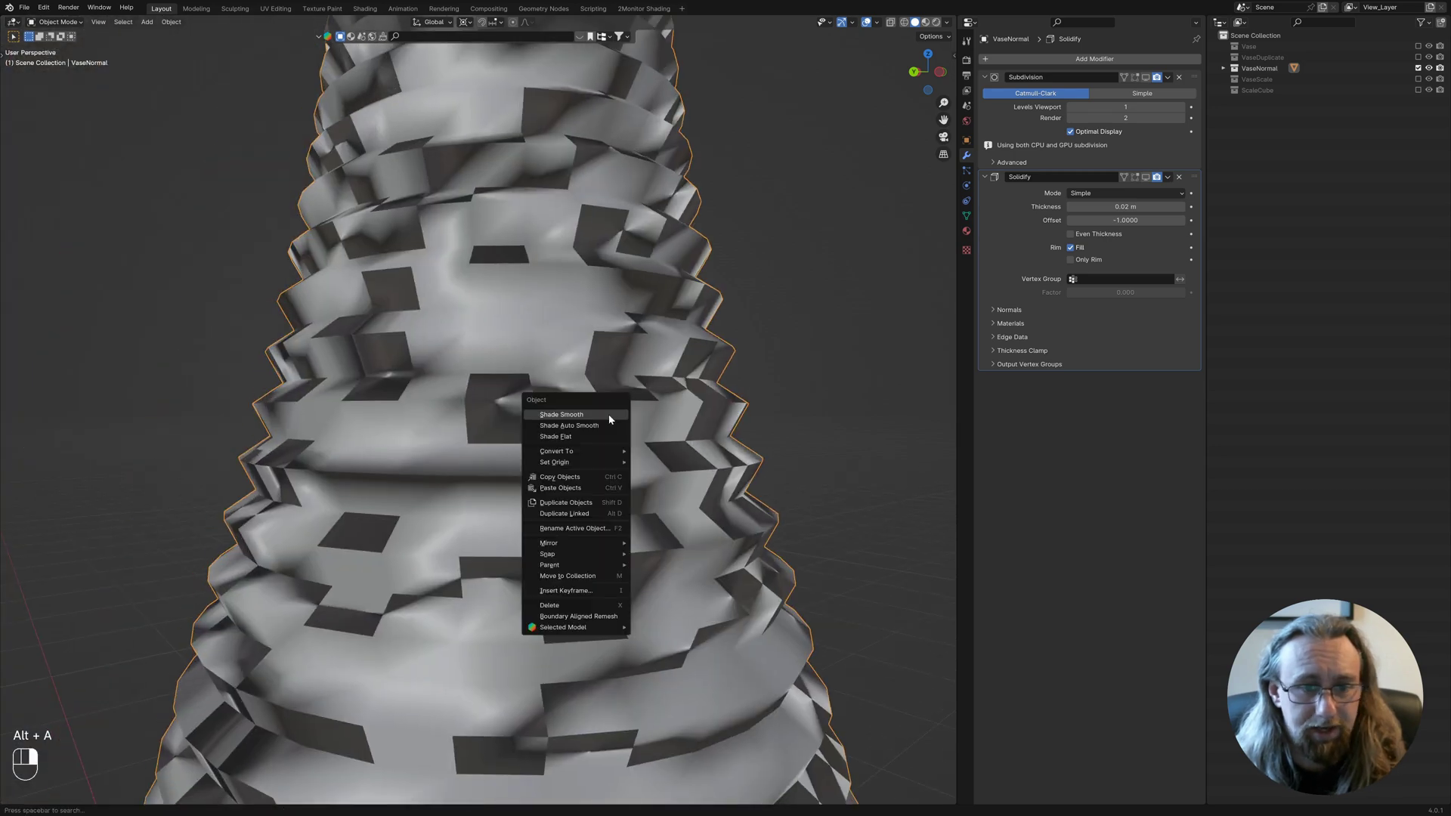
{"action": "left_click", "coordinate": [569, 439]}
{"action": "scroll", "coordinate": [574, 447], "scroll_direction": "down", "scroll_amount": 5}
{"action": "middle_click_drag", "start_coordinate": [577, 453], "coordinate": [476, 492]}
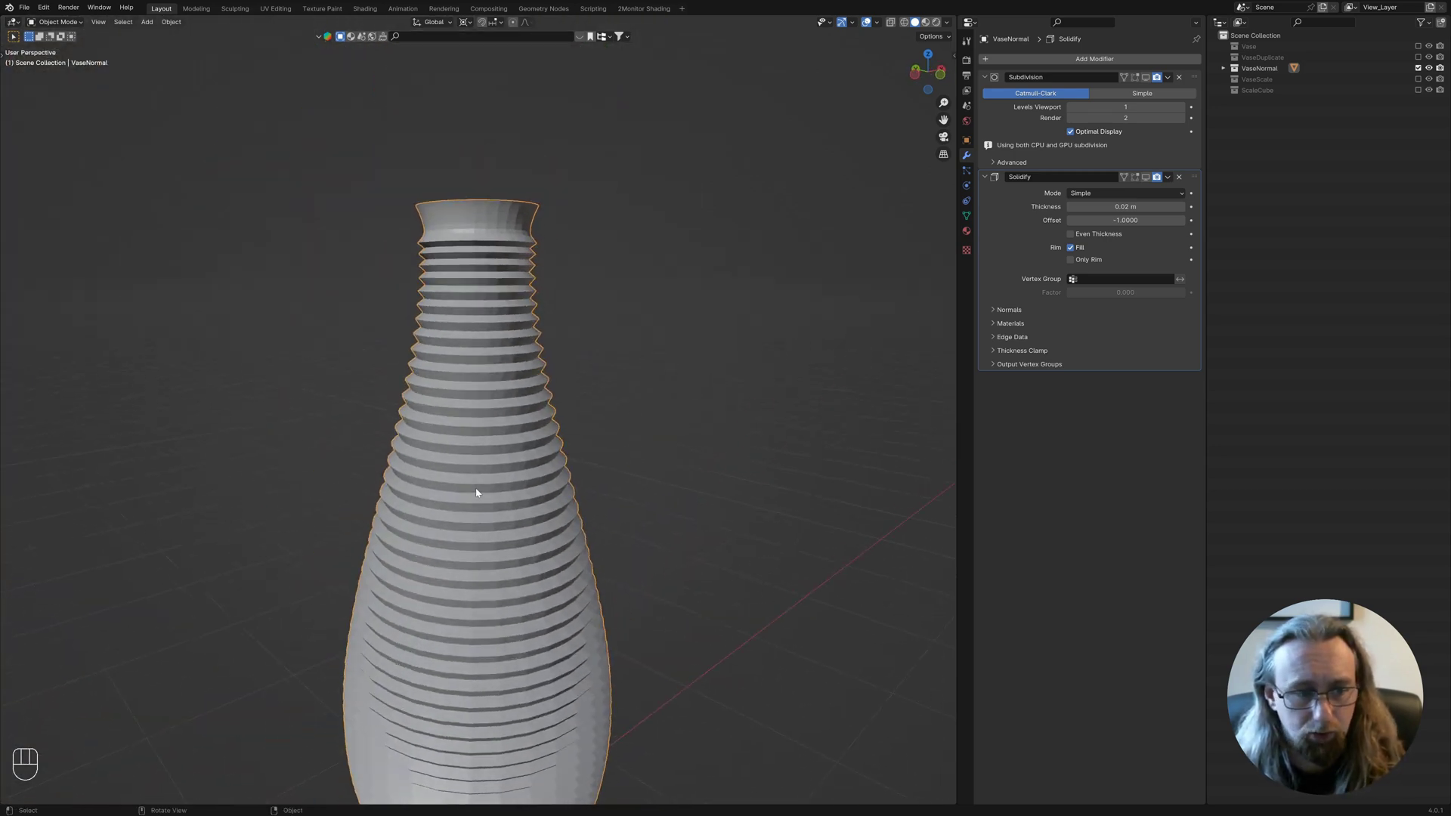
{"action": "right_click", "coordinate": [493, 456]}
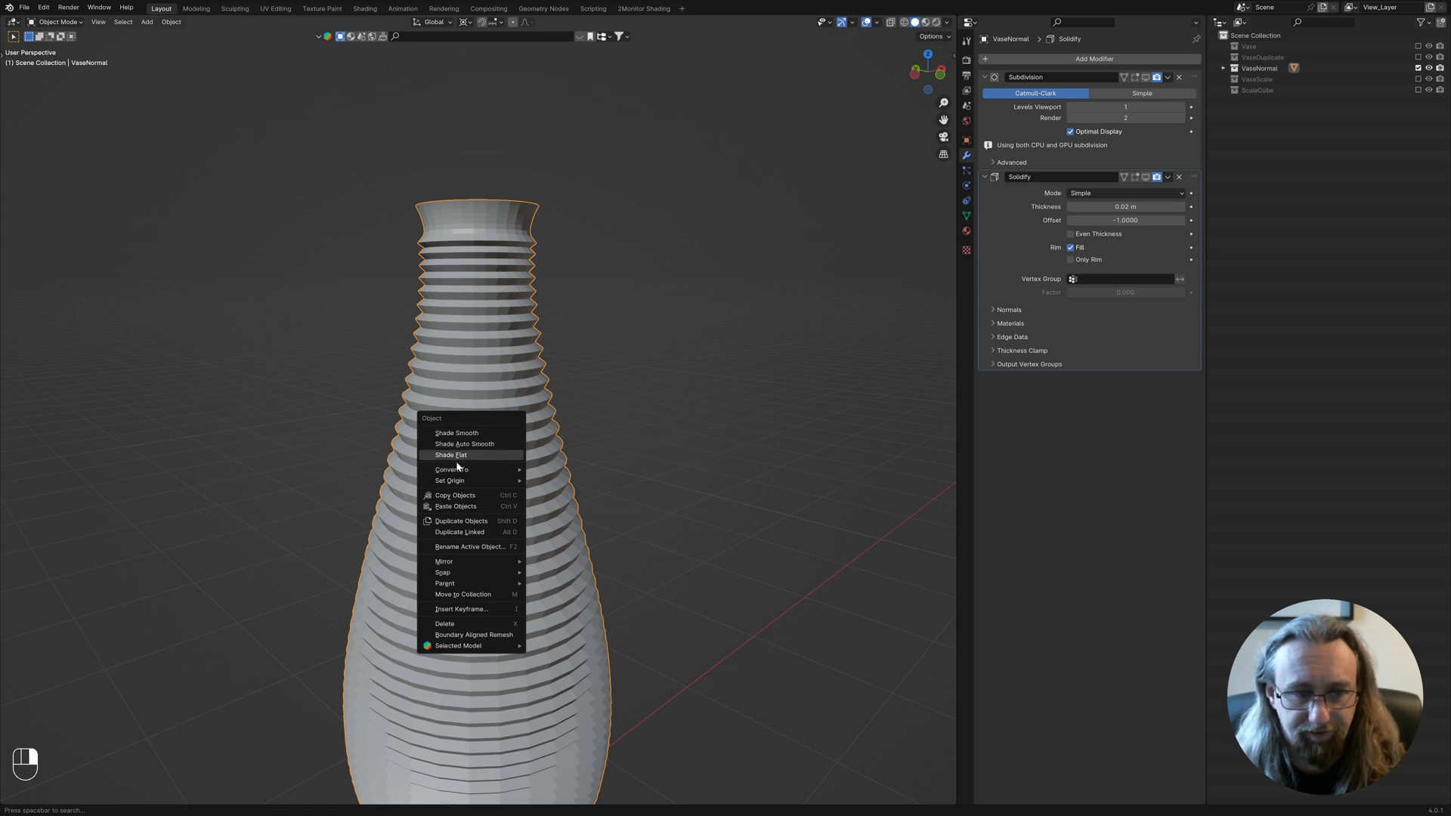
{"action": "scroll", "coordinate": [479, 388], "scroll_direction": "up", "scroll_amount": 4}
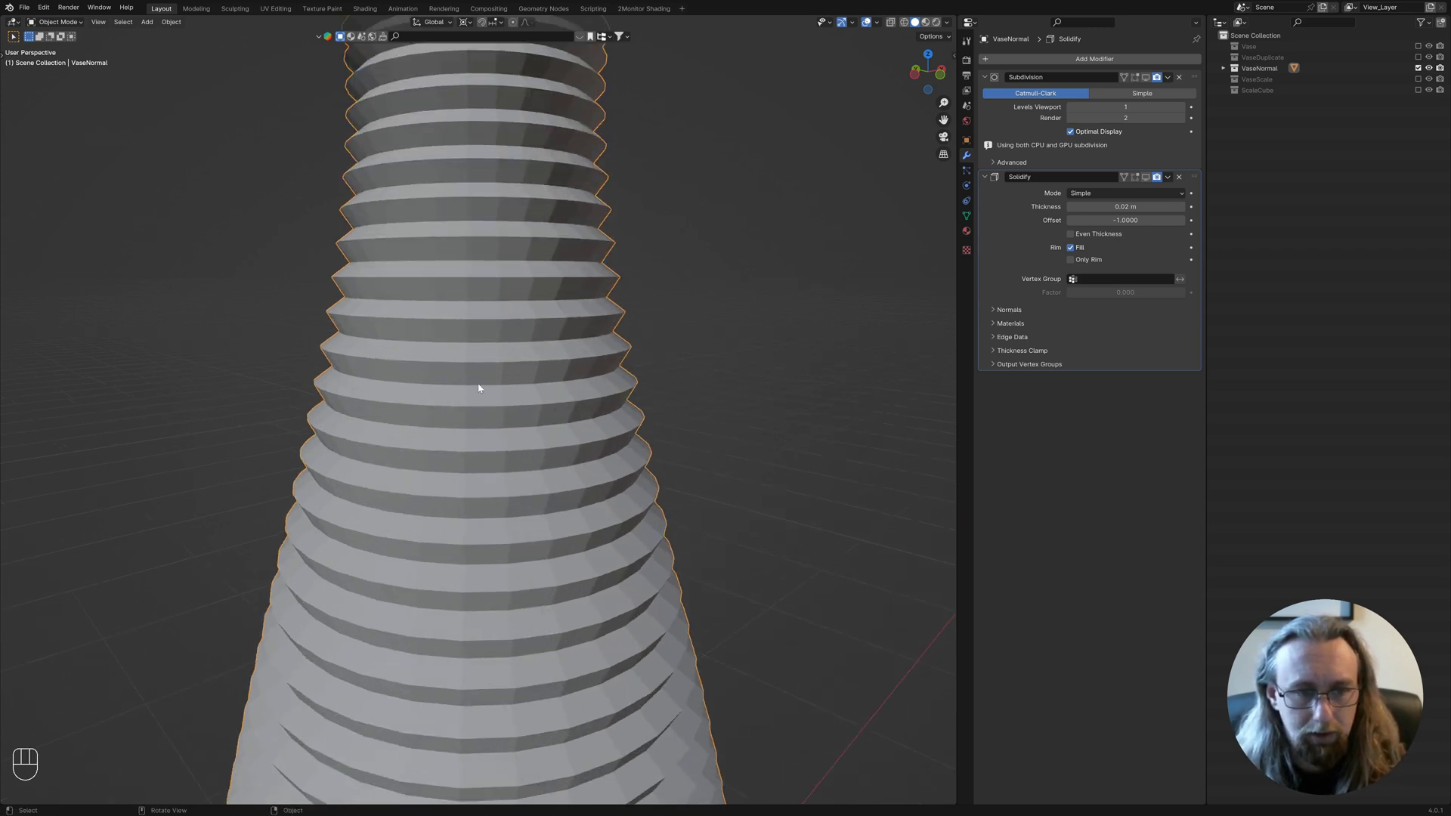
{"action": "middle_click_drag", "start_coordinate": [479, 388], "coordinate": [503, 366]}
Apply Shade Smooth to the vase without enabling Auto Smooth.
{"action": "right_click", "coordinate": [655, 305]}
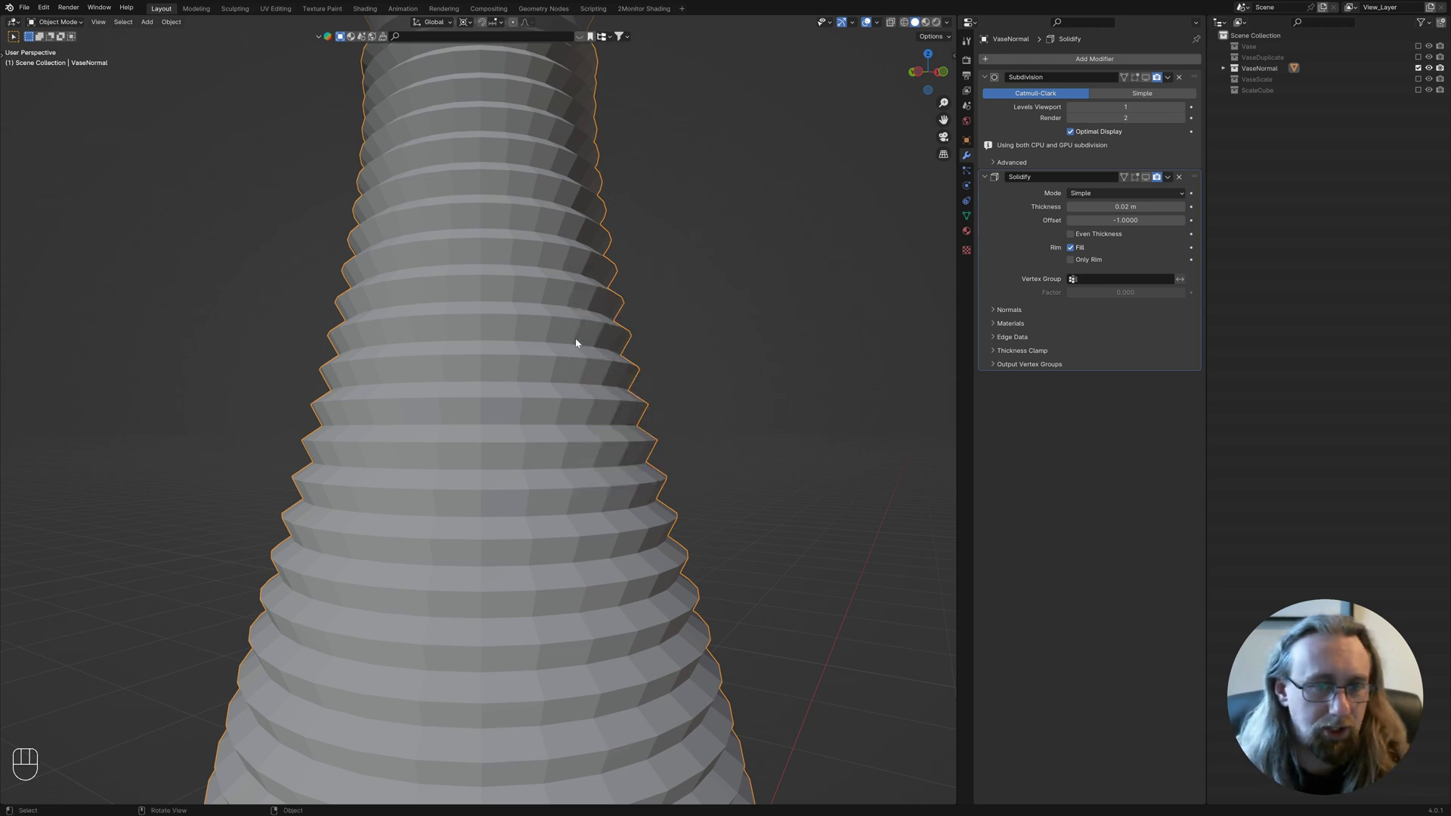
{"action": "right_click", "coordinate": [638, 294]}
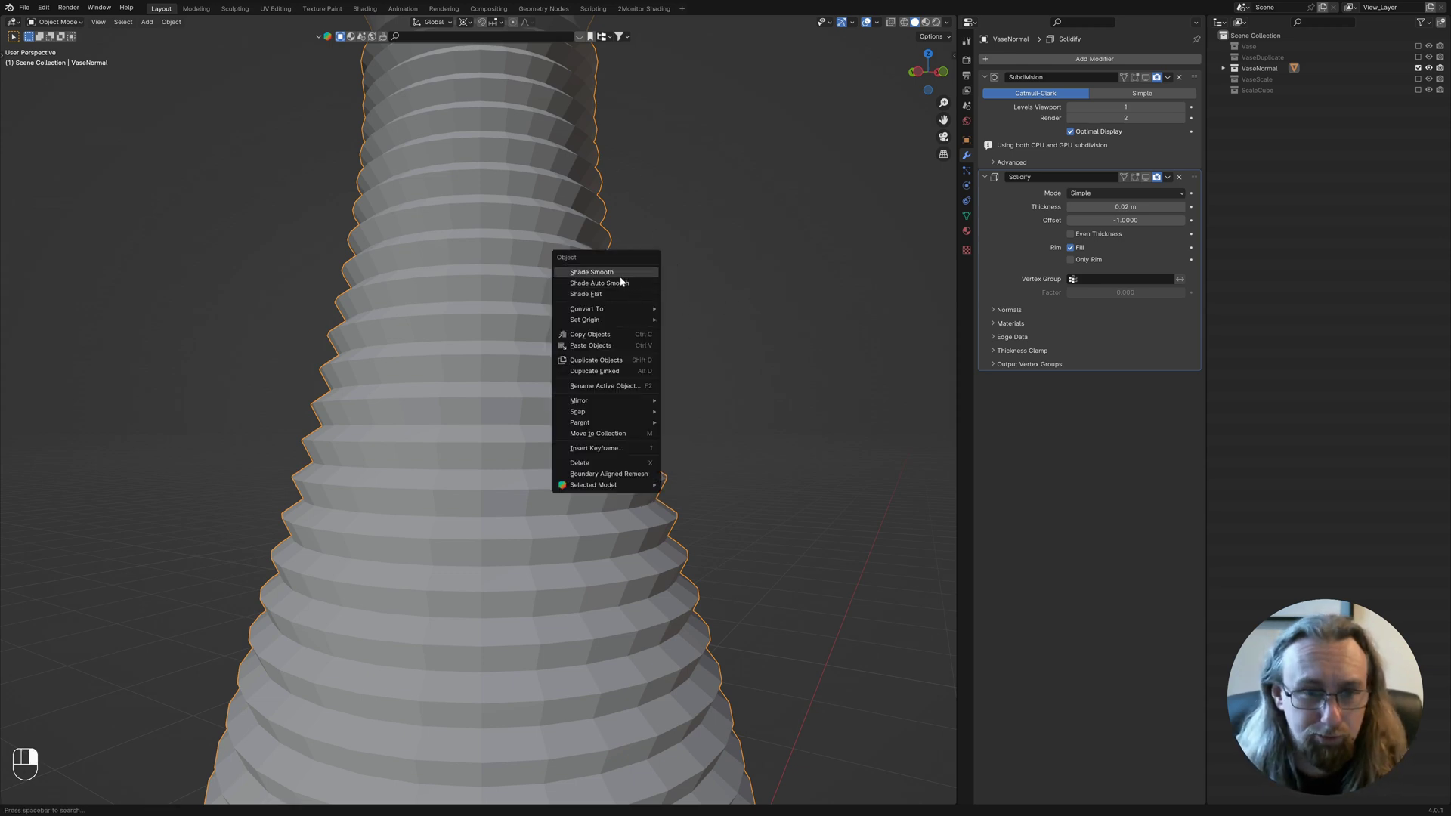
{"action": "left_click", "coordinate": [615, 284]}
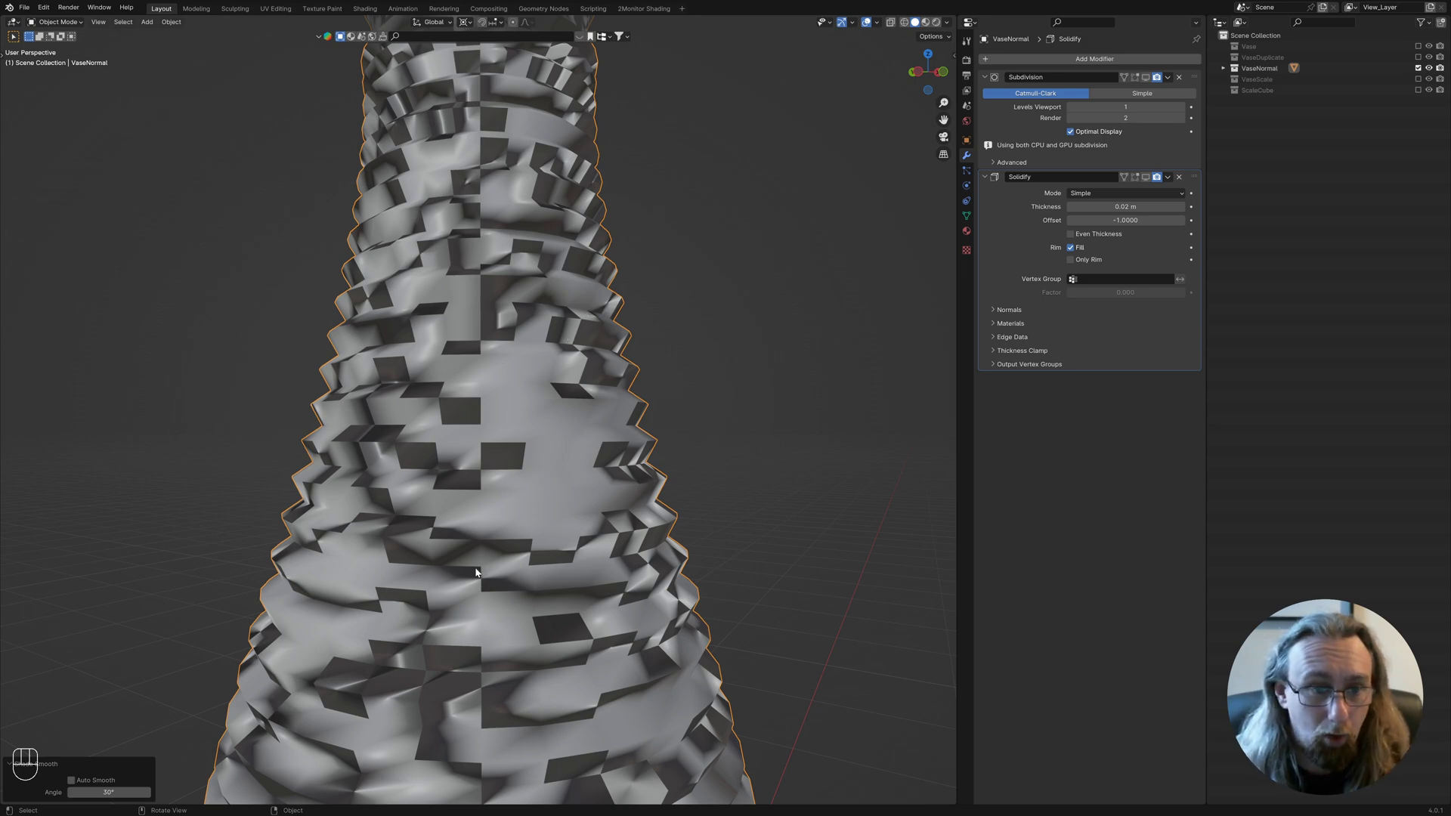
Put the vase in Edit Mode with nothing selected and enable the Face Orientation overlay.
{"action": "scroll", "coordinate": [600, 541], "scroll_direction": "down", "scroll_amount": 4}
{"action": "middle_click_drag", "start_coordinate": [584, 536], "coordinate": [587, 435]}
{"action": "key", "text": "Tab"}
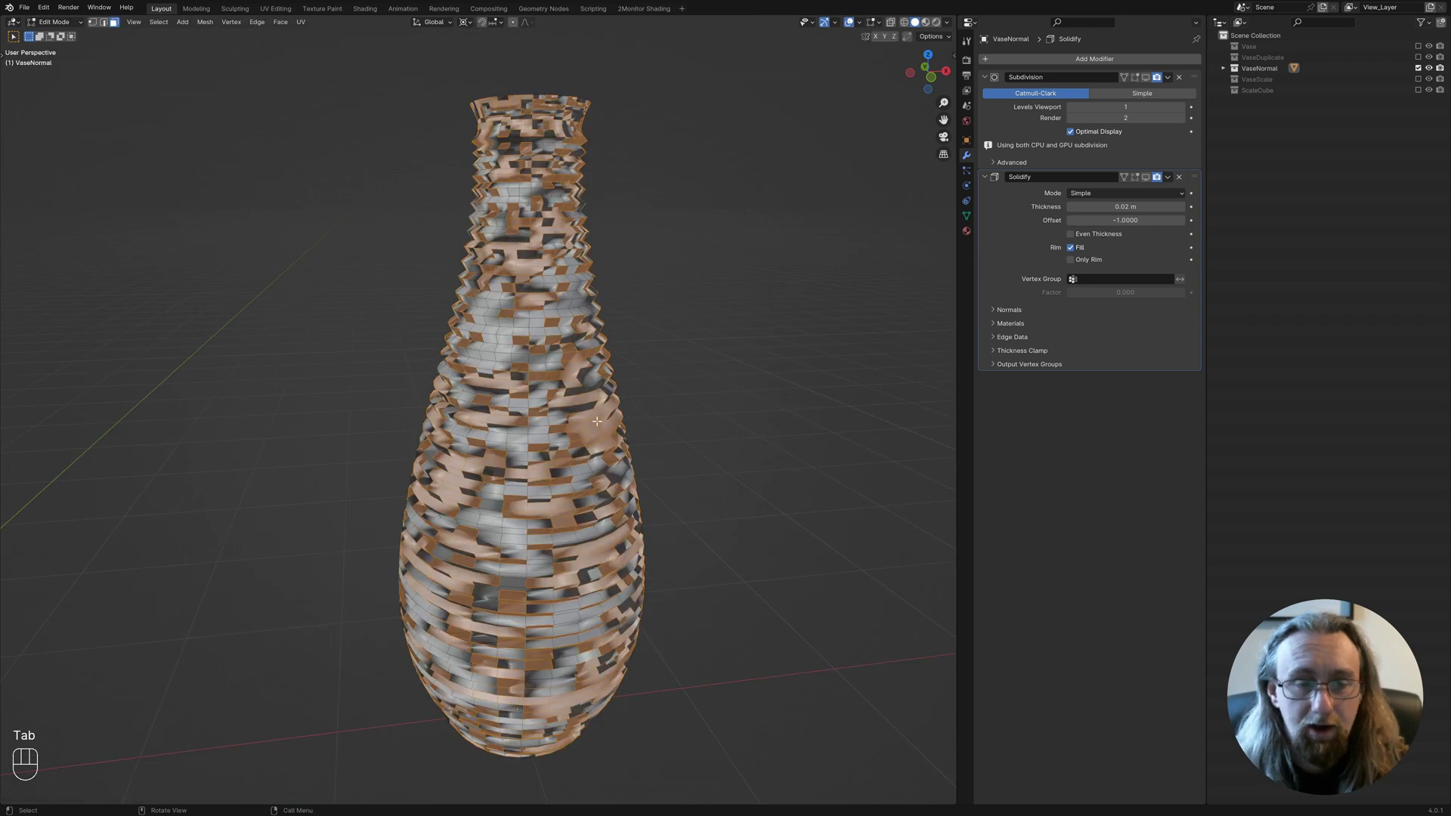
{"action": "key", "text": "alt+a"}
{"action": "left_click", "coordinate": [862, 23]}
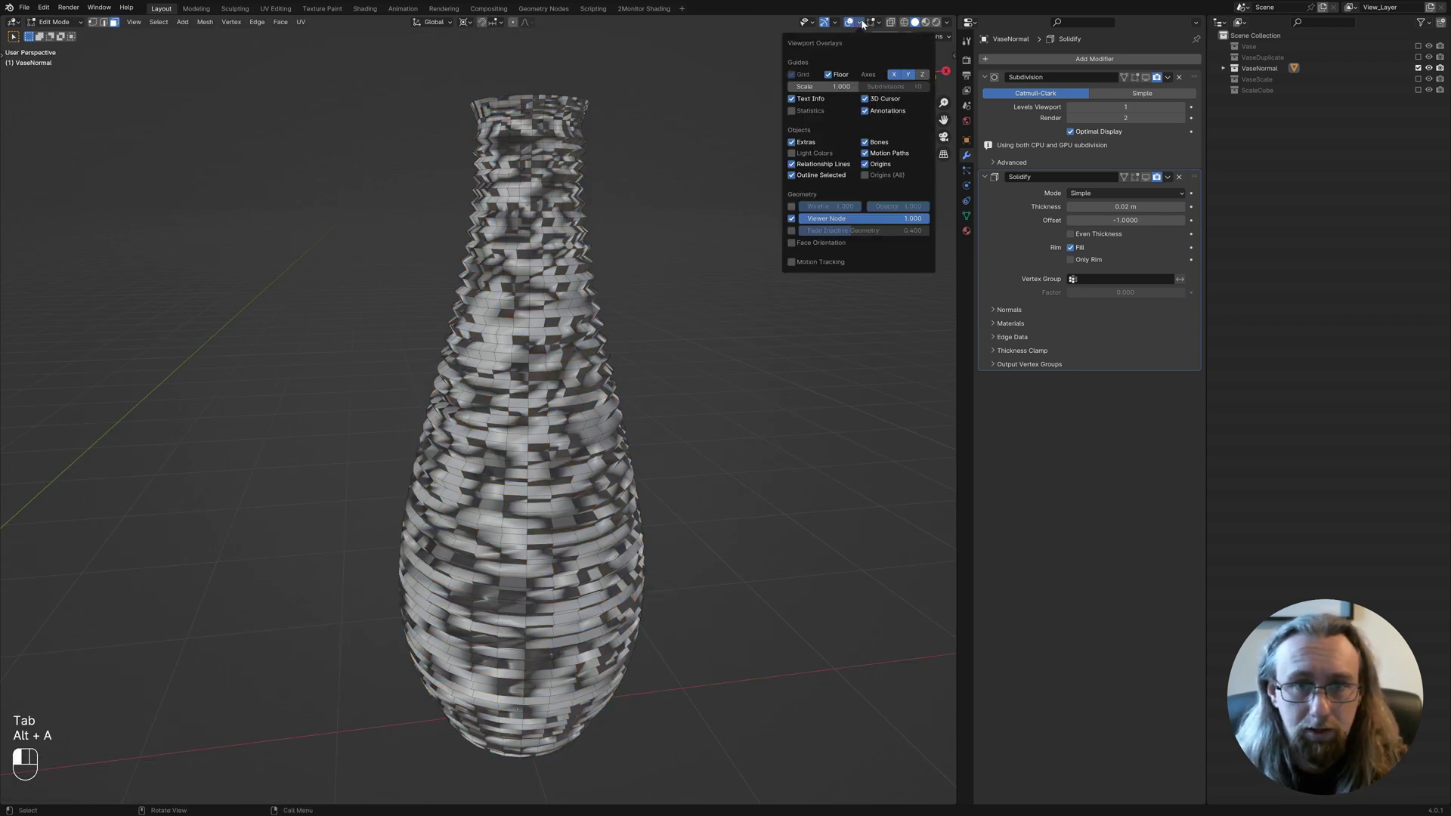
{"action": "left_click", "coordinate": [792, 244]}
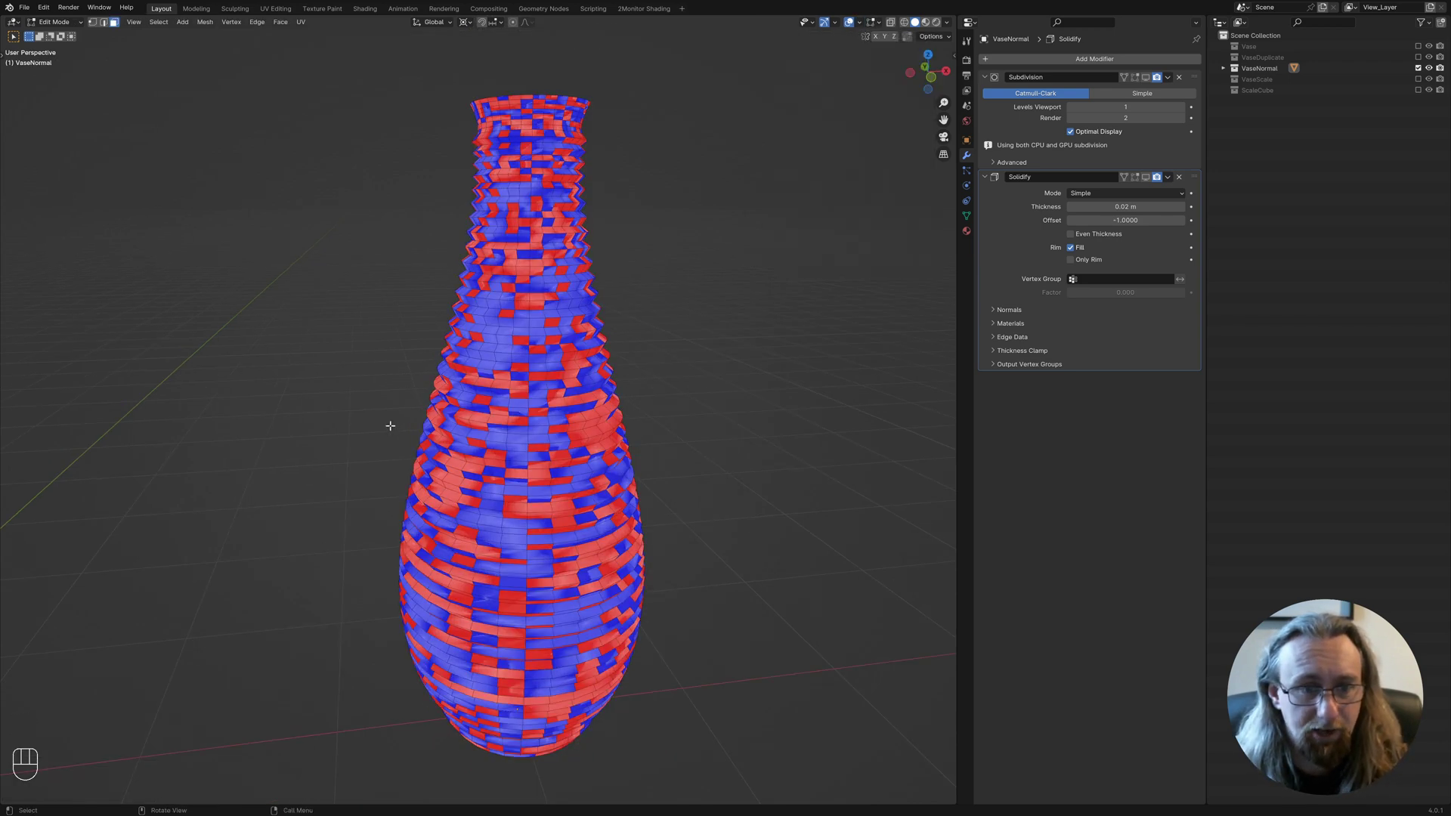
Return the vase to Object Mode, inspect its face orientation colours and turn off the Face Orientation overlay.
{"action": "middle_click_drag", "start_coordinate": [388, 421], "coordinate": [414, 436], "text": "ctrl"}
{"action": "key", "text": "Tab"}
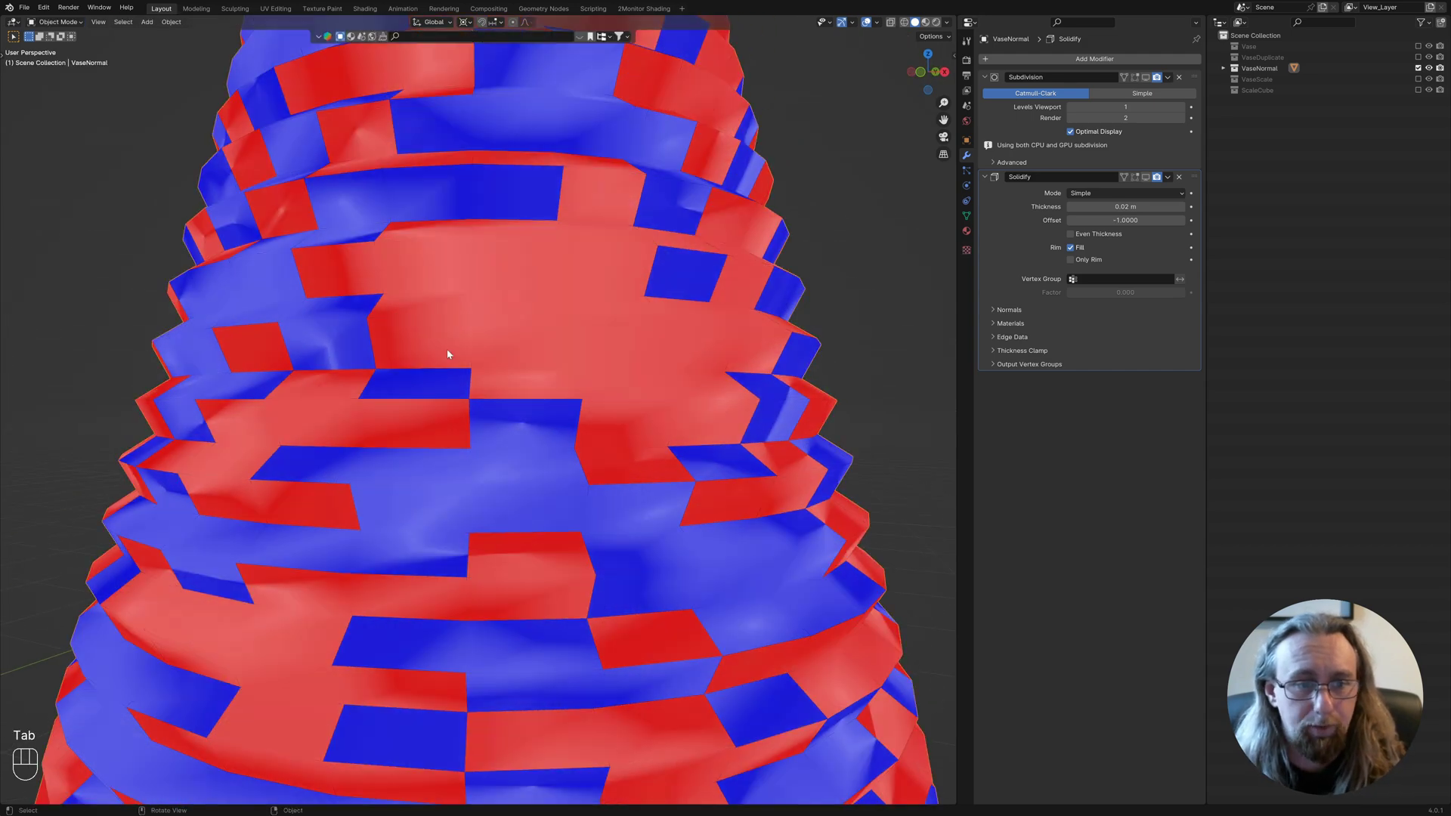
{"action": "middle_click_drag", "start_coordinate": [519, 317], "coordinate": [423, 276], "text": "ctrl"}
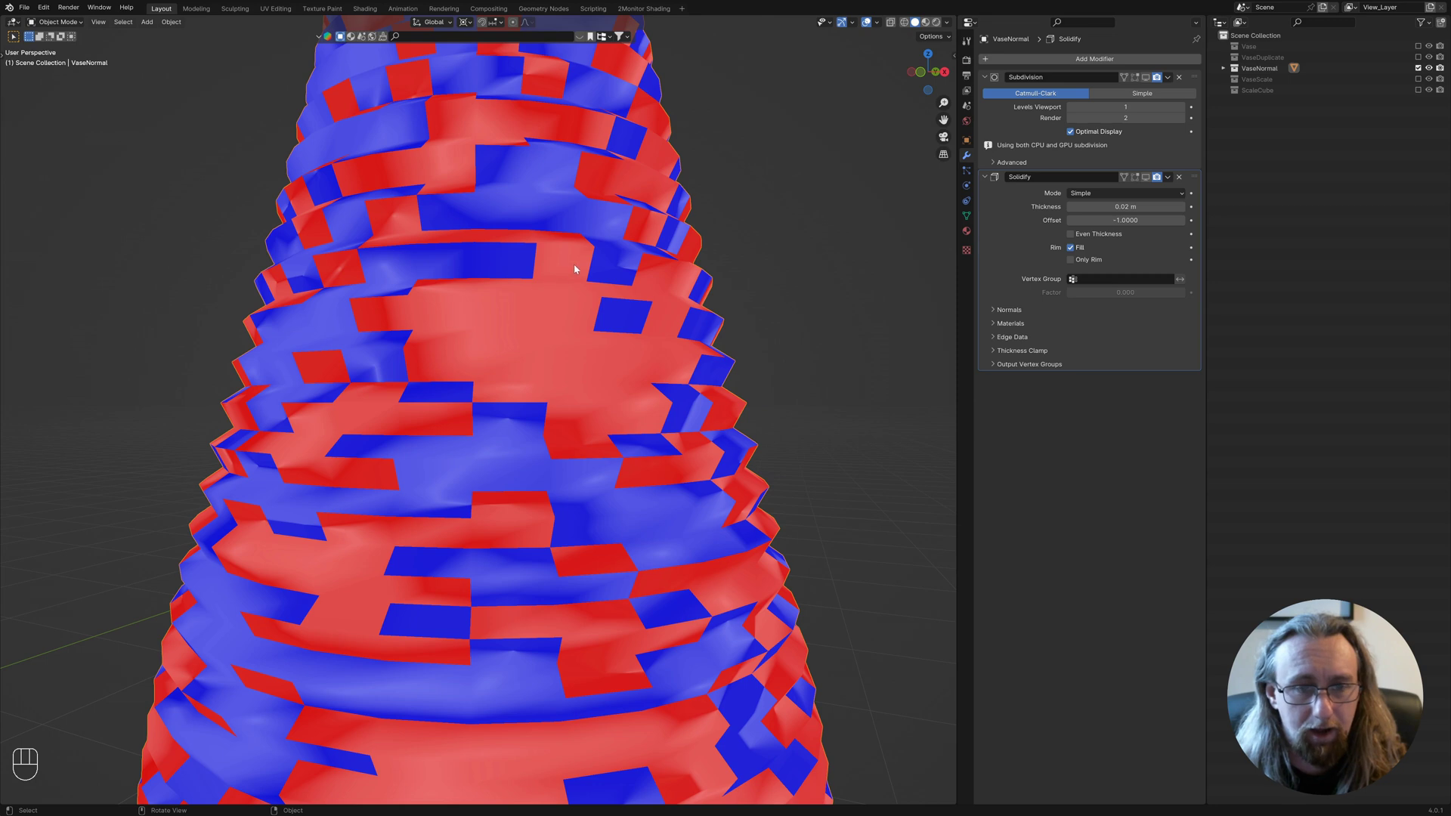
{"action": "left_click", "coordinate": [853, 23]}
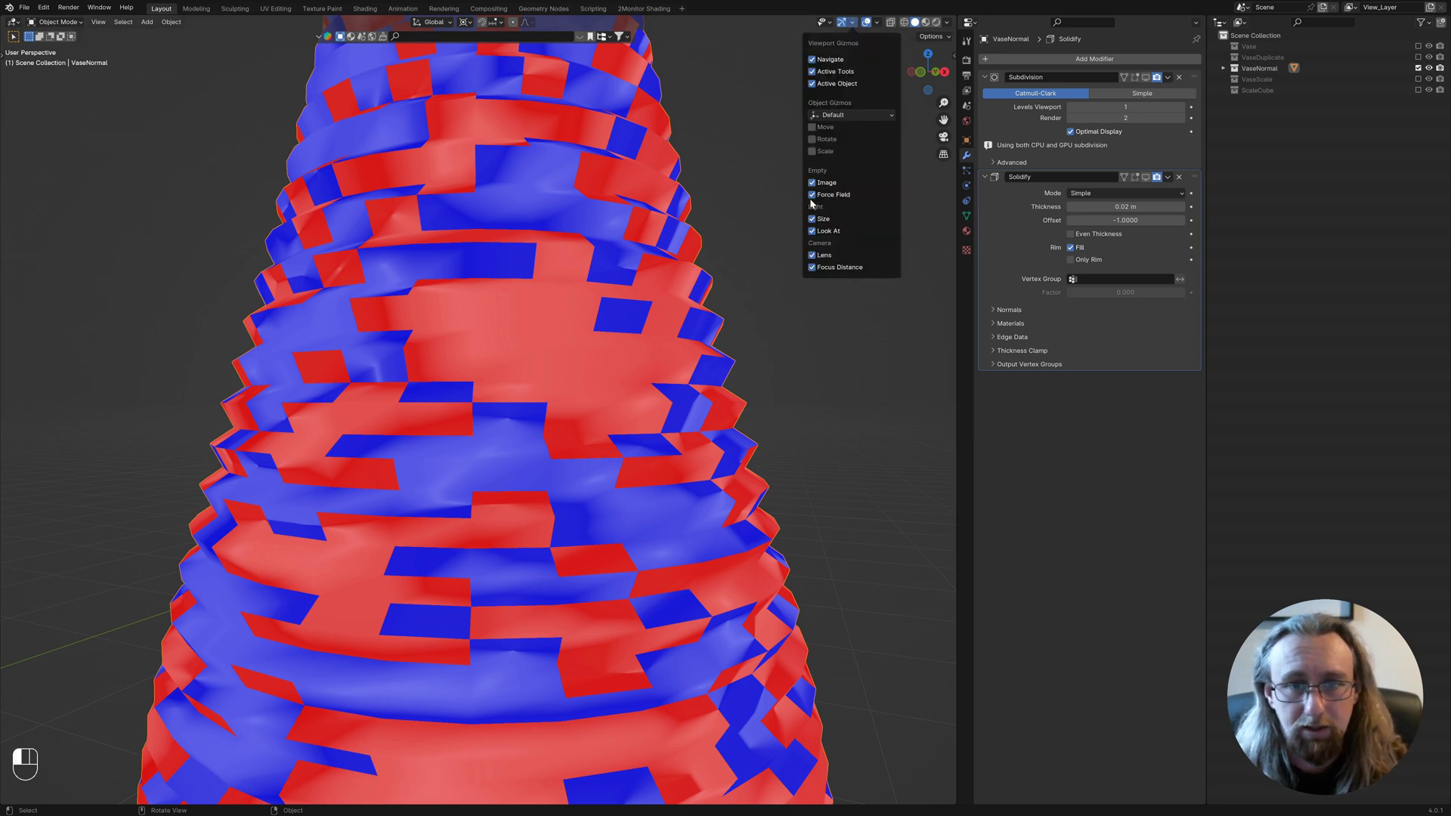
{"action": "left_click", "coordinate": [877, 22]}
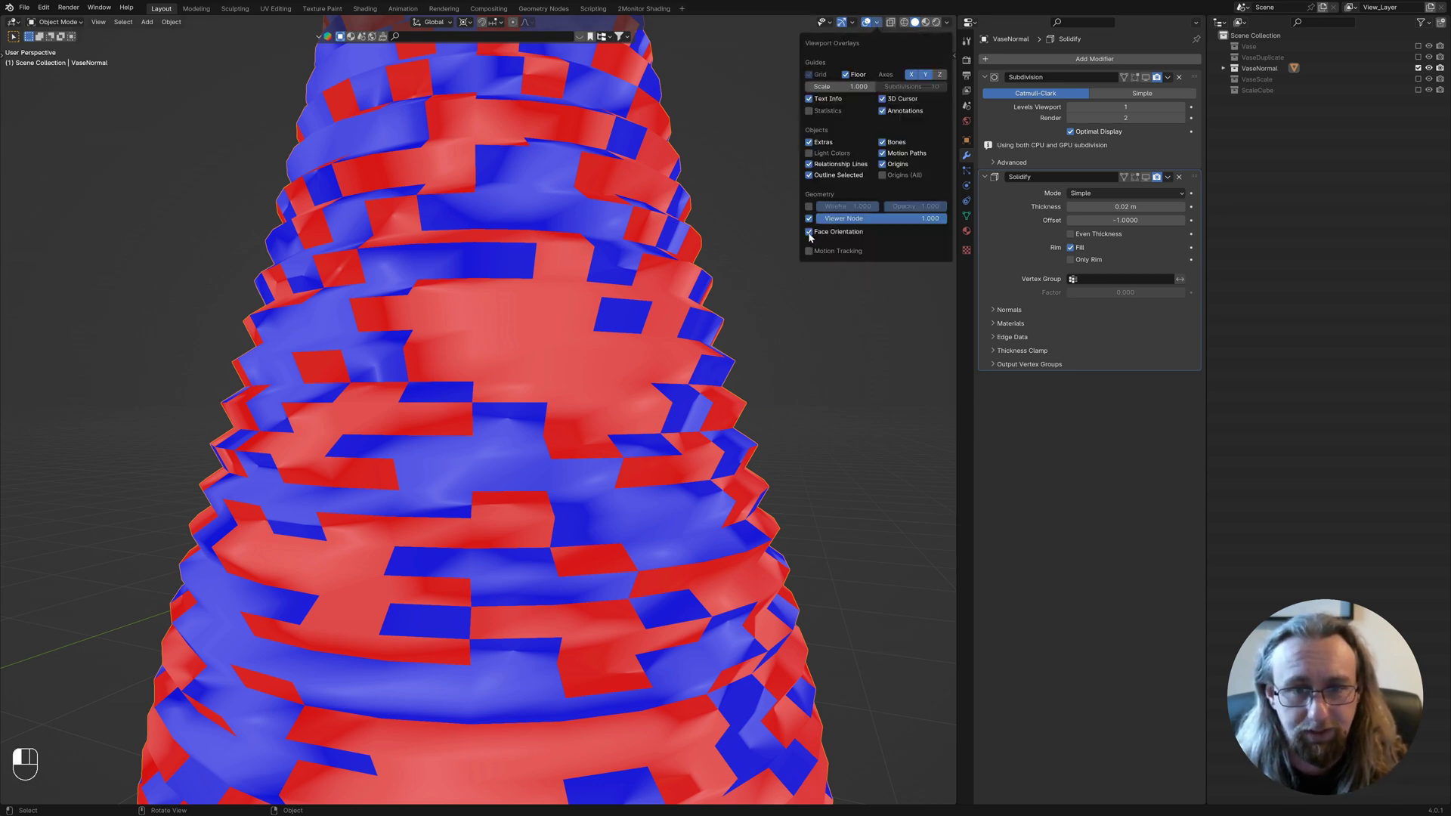
{"action": "left_click", "coordinate": [810, 232]}
Re-enable the viewport display of the Subdivision and Solidify modifiers and inspect the artifacts on the vase's surface.
{"action": "left_click", "coordinate": [1146, 77]}
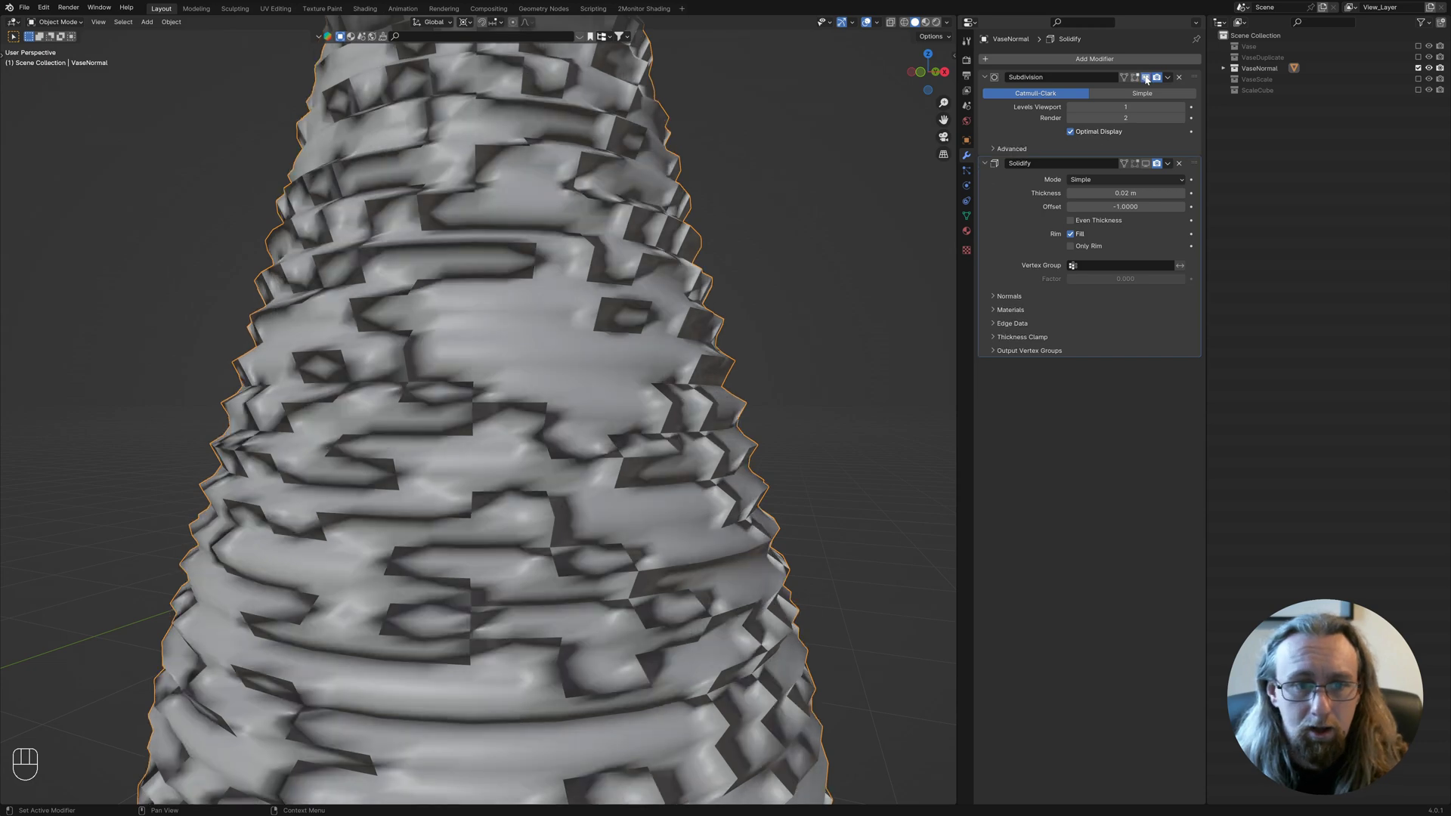
{"action": "middle_click_drag", "start_coordinate": [873, 193], "coordinate": [682, 349]}
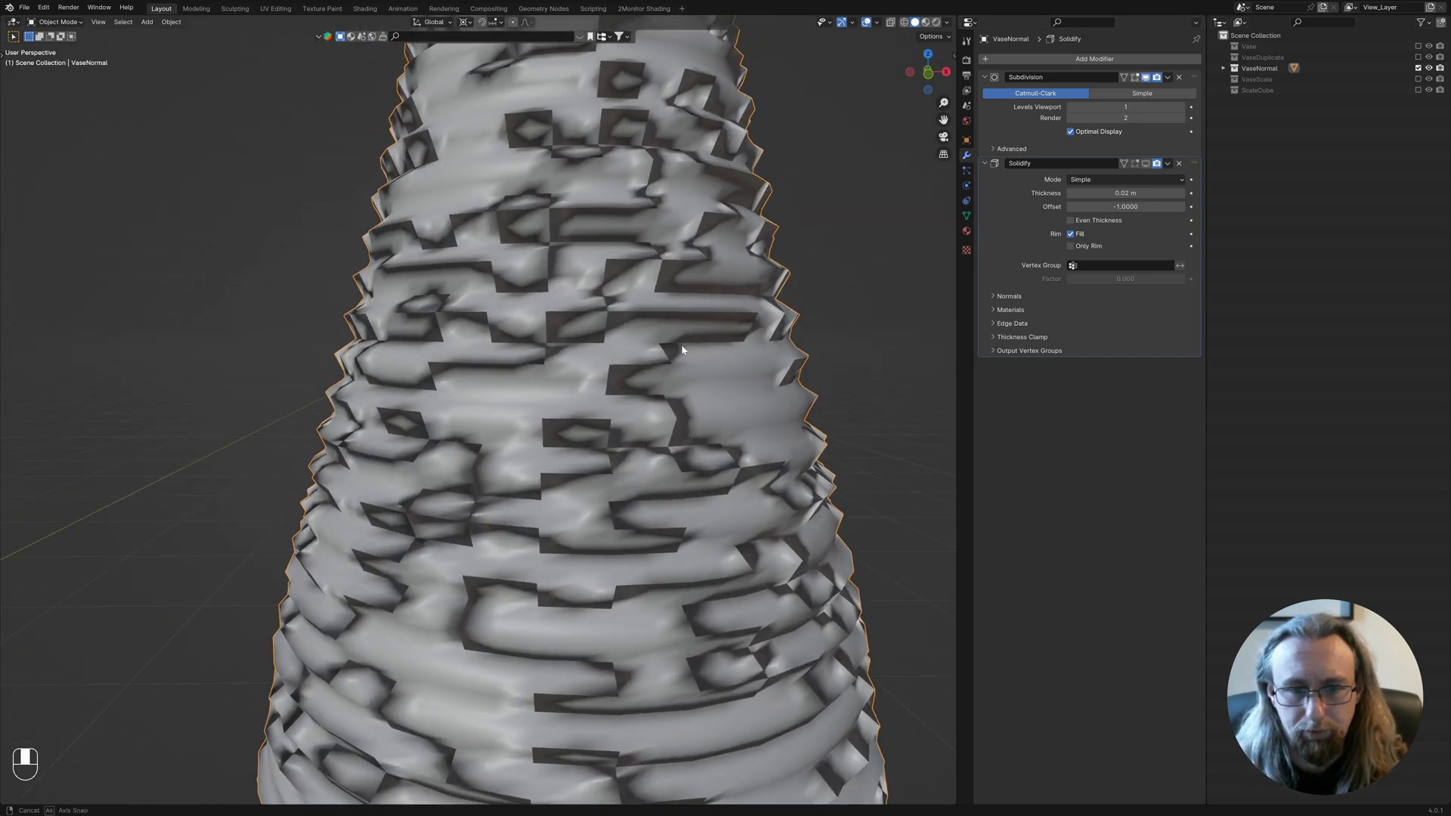
{"action": "scroll", "coordinate": [682, 349], "scroll_direction": "up", "scroll_amount": 2}
{"action": "left_click", "coordinate": [1146, 163]}
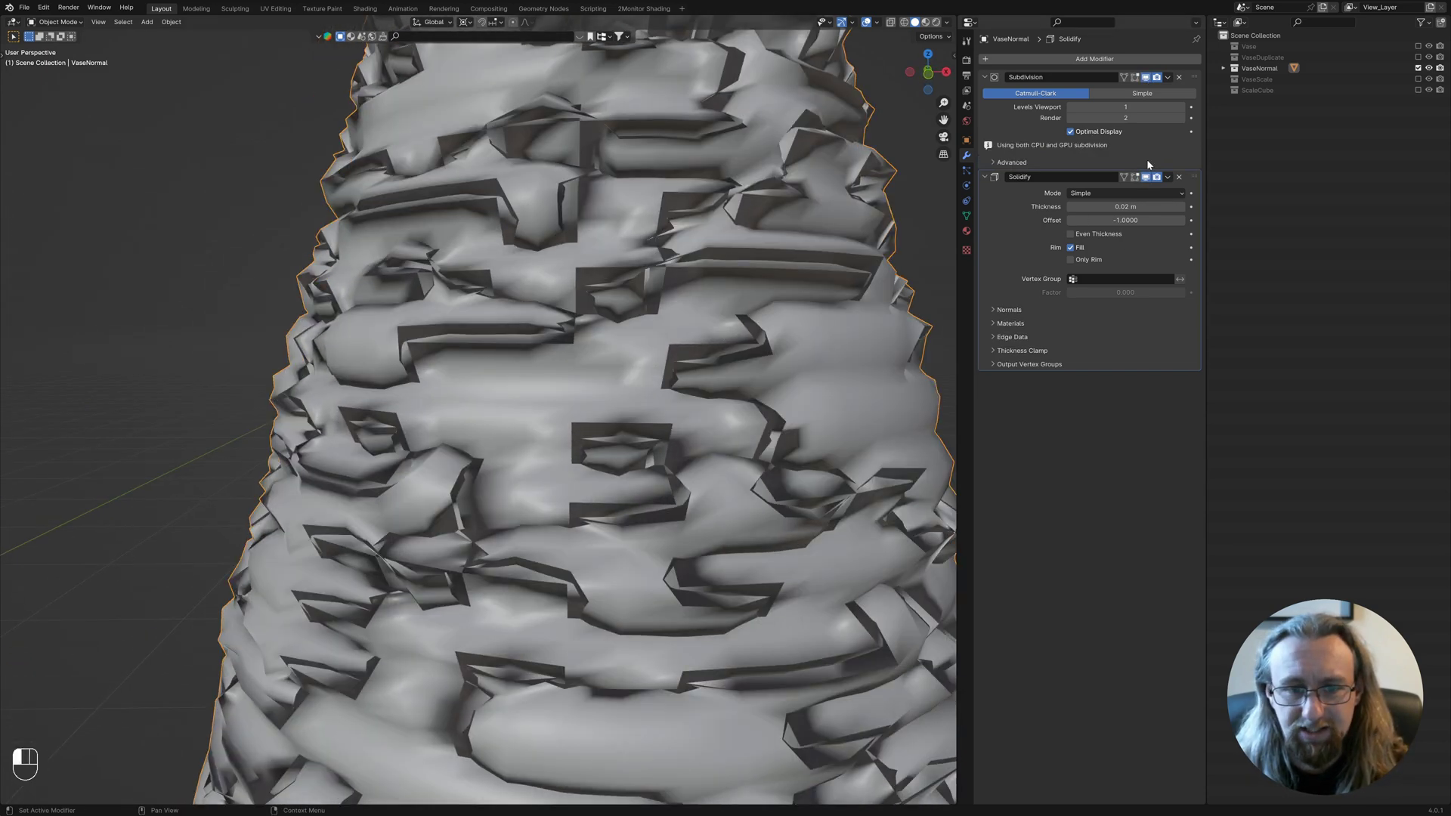
{"action": "middle_click_drag", "start_coordinate": [796, 383], "coordinate": [615, 388], "text": "shift"}
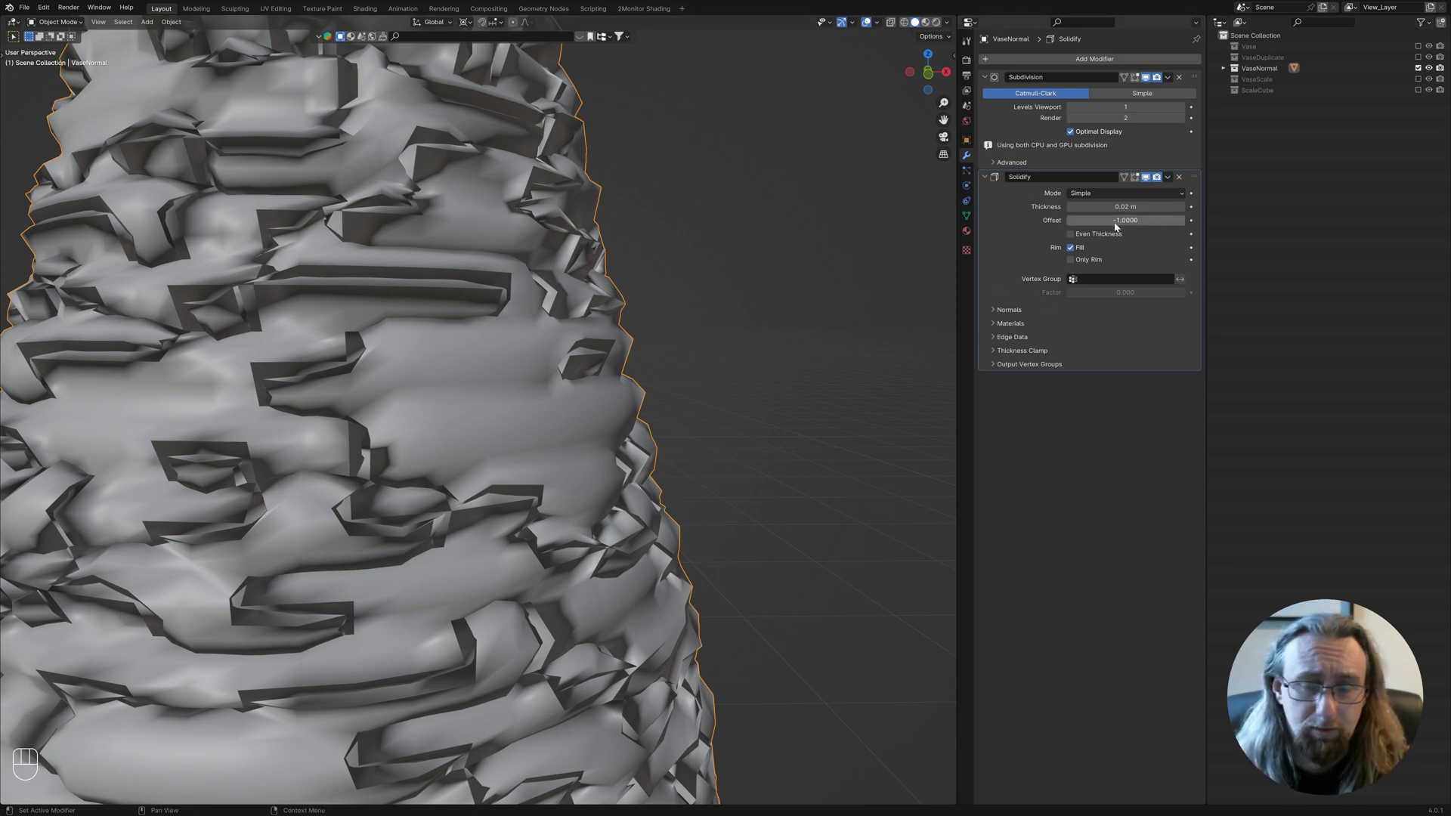
{"action": "scroll", "coordinate": [514, 457], "scroll_direction": "up", "scroll_amount": 8}
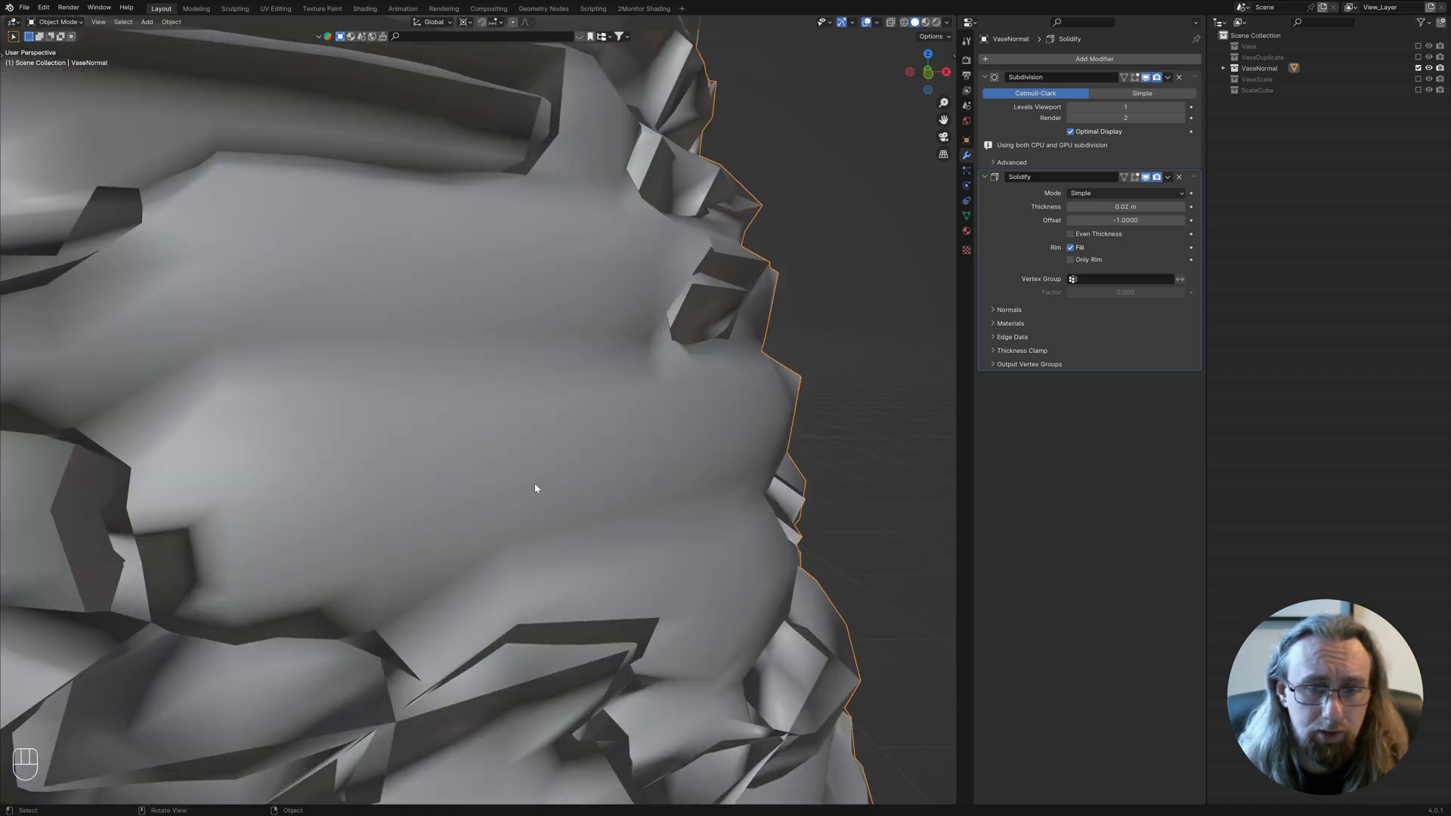
{"action": "scroll", "coordinate": [748, 442], "scroll_direction": "down", "scroll_amount": 5}
{"action": "scroll", "coordinate": [673, 441], "scroll_direction": "up", "scroll_amount": 3}
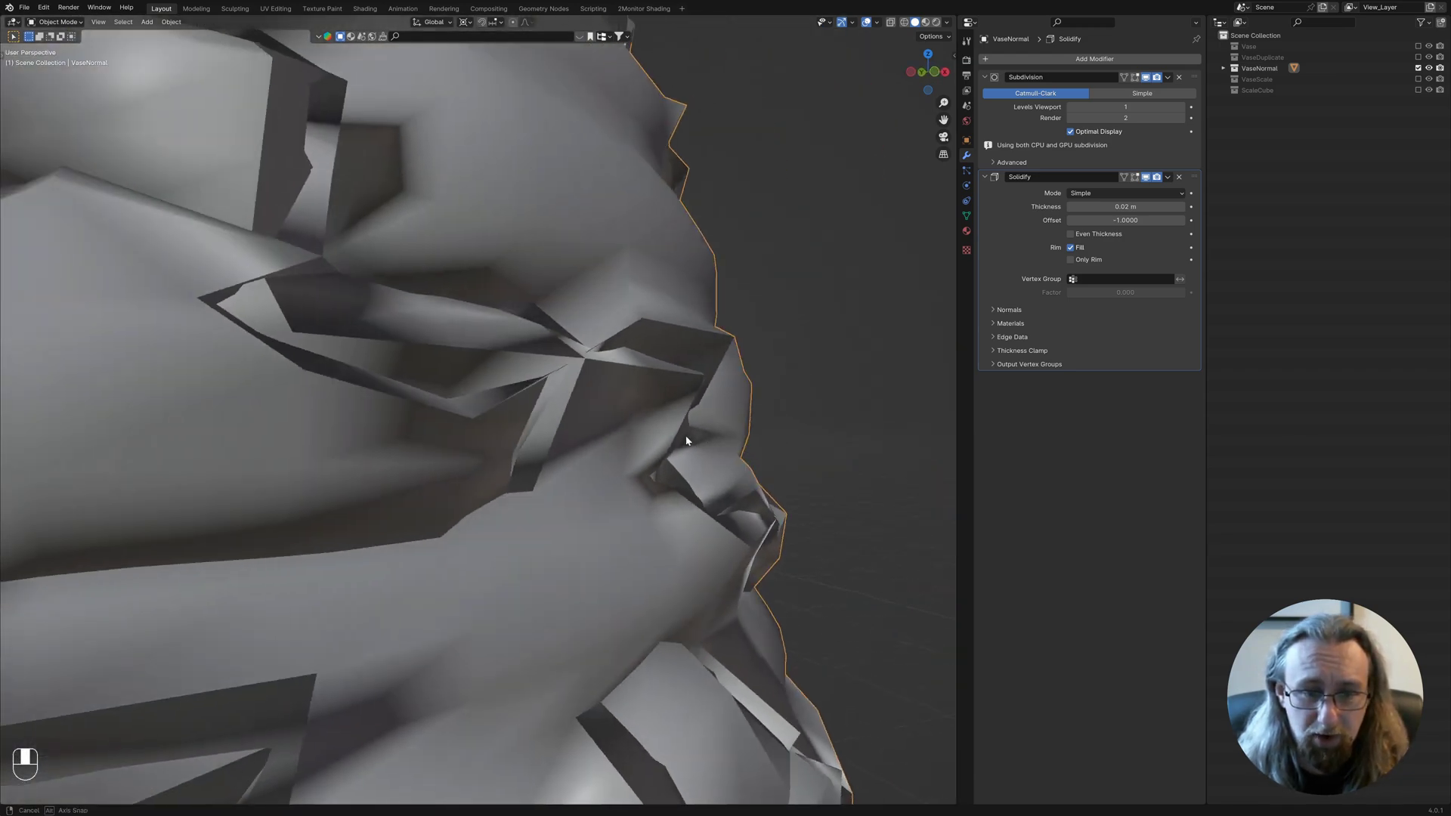
{"action": "scroll", "coordinate": [665, 449], "scroll_direction": "down", "scroll_amount": 6}
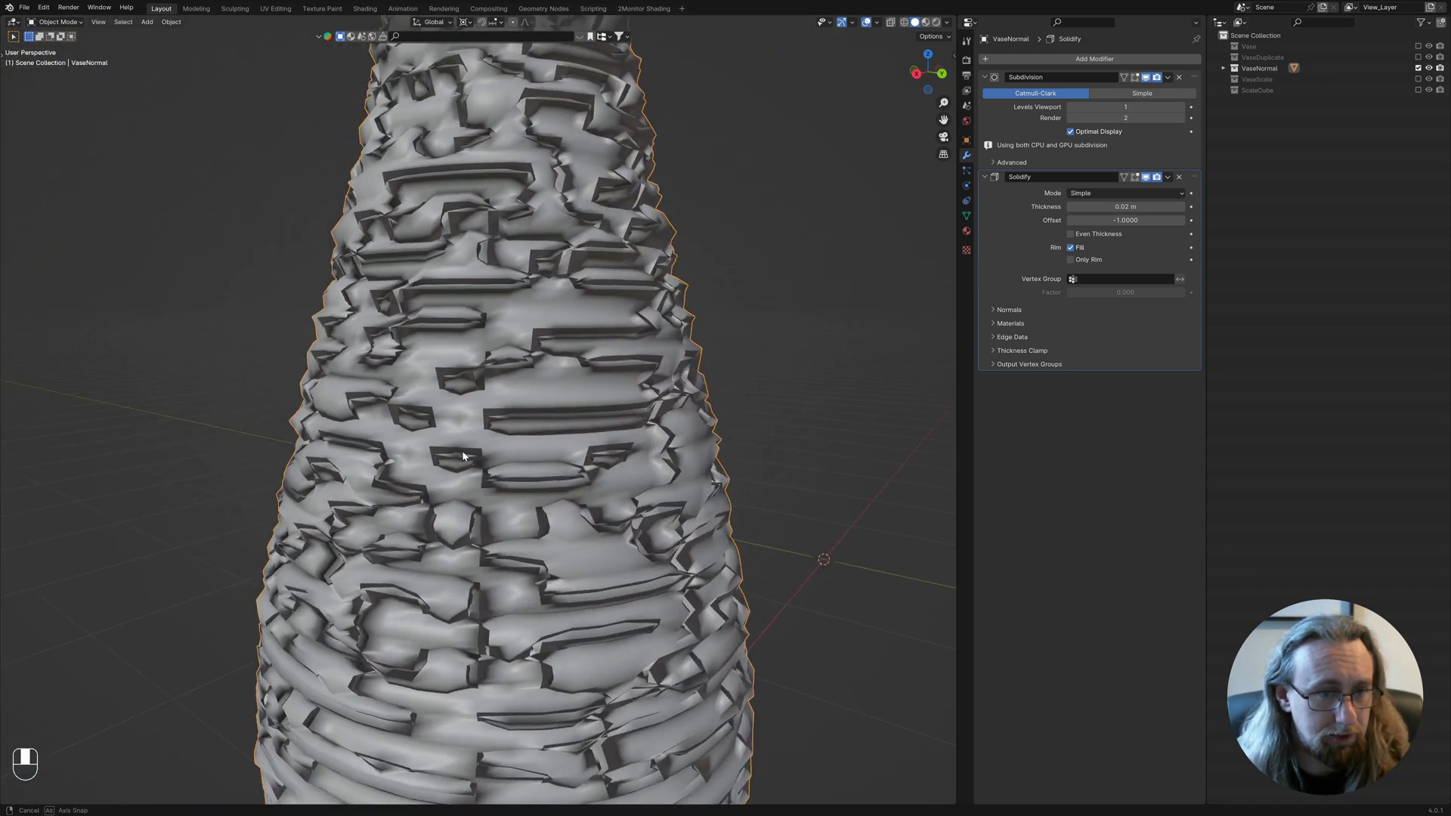
Recalculate the normals of all the vase's faces to the outside in Edit Mode and check the surface in Object Mode.
{"action": "key", "text": "Tab"}
{"action": "scroll", "coordinate": [457, 447], "scroll_direction": "down", "scroll_amount": 5}
{"action": "key", "text": "a"}
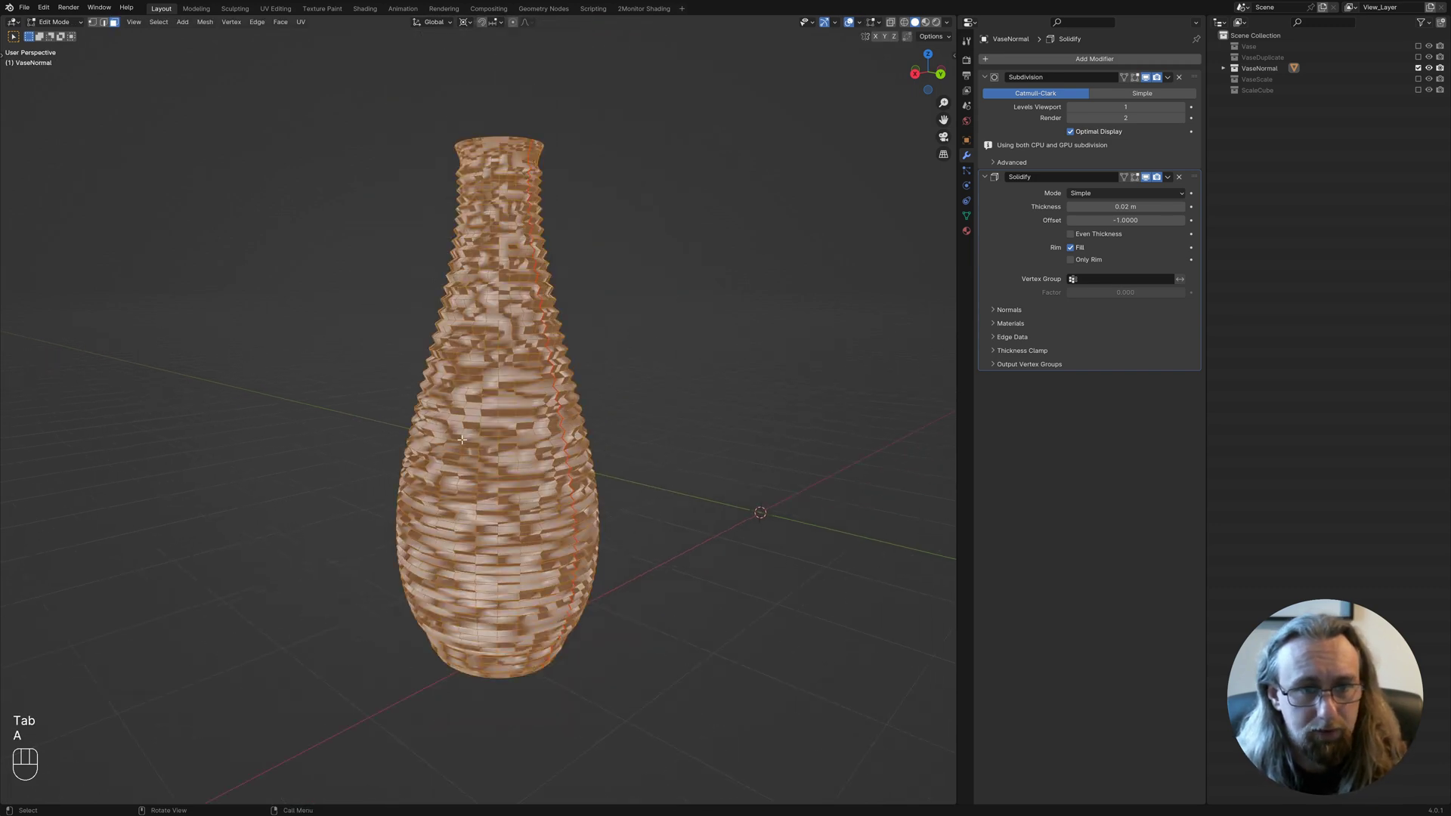
{"action": "middle_click_drag", "start_coordinate": [461, 437], "coordinate": [533, 442]}
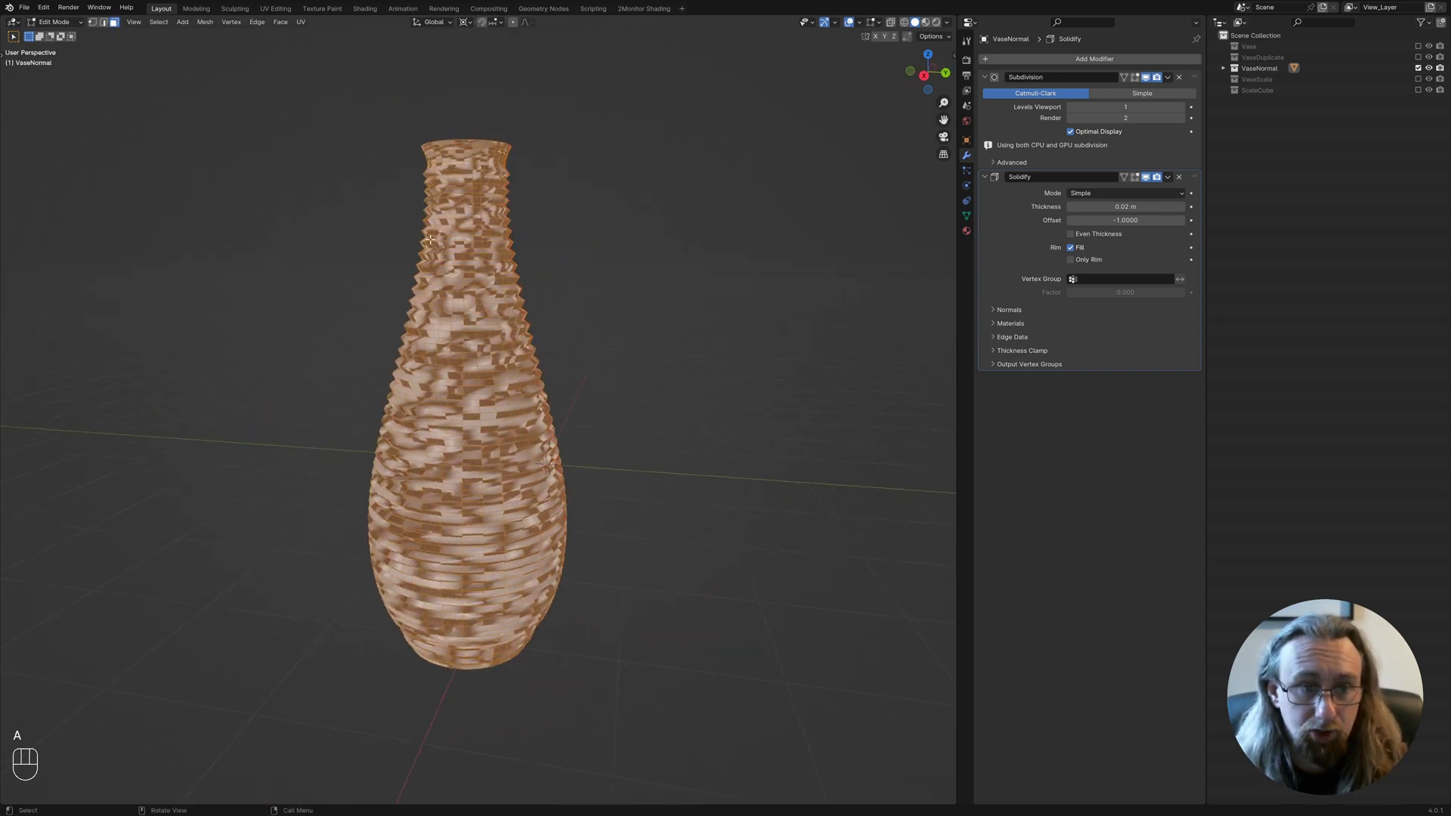
{"action": "key", "text": "shift"}
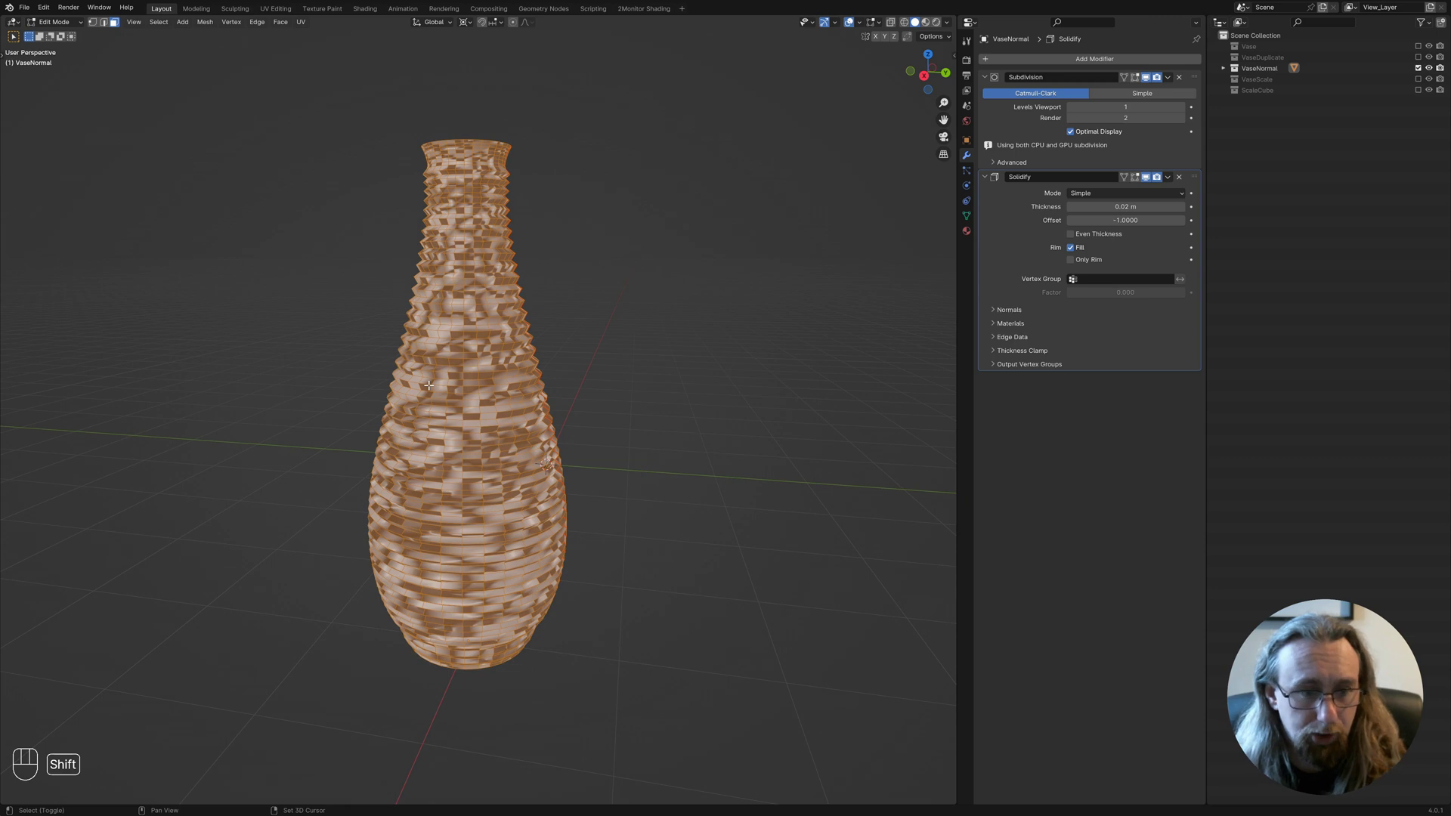
{"action": "key", "text": "shift+n"}
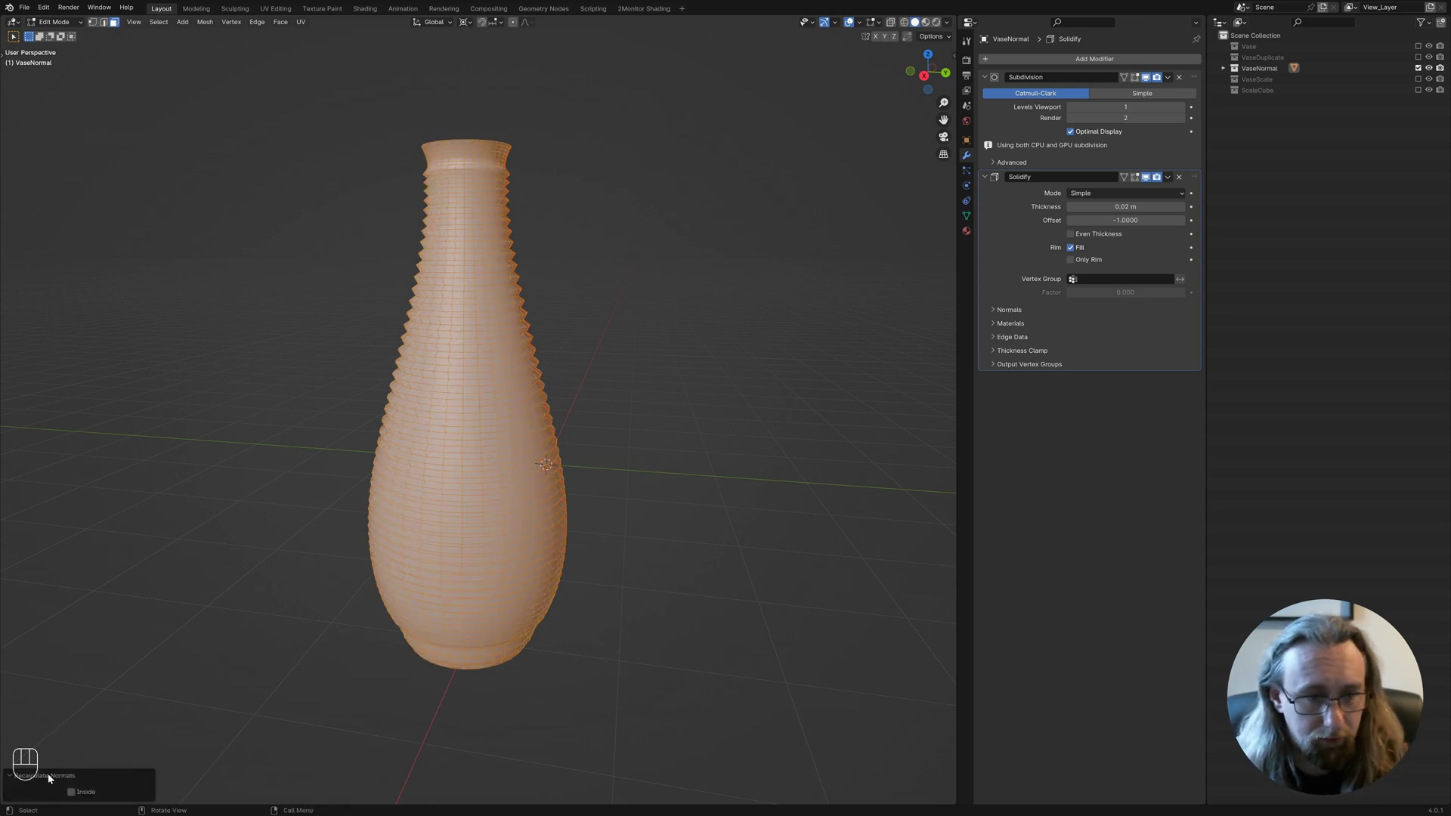
{"action": "key", "text": "Tab"}
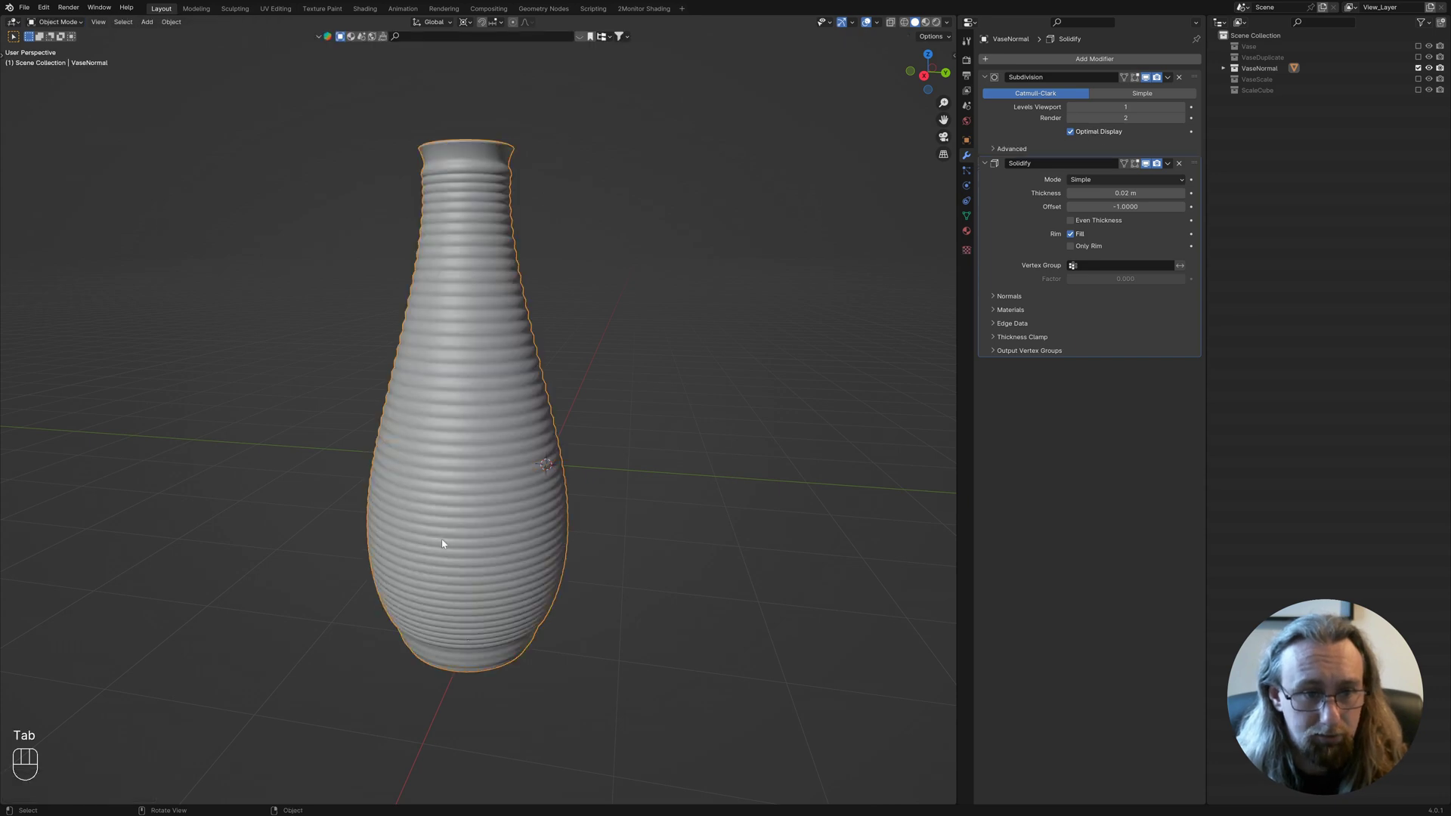
{"action": "middle_click_drag", "start_coordinate": [444, 541], "coordinate": [674, 474]}
{"action": "scroll", "coordinate": [783, 485], "scroll_direction": "up", "scroll_amount": 2}
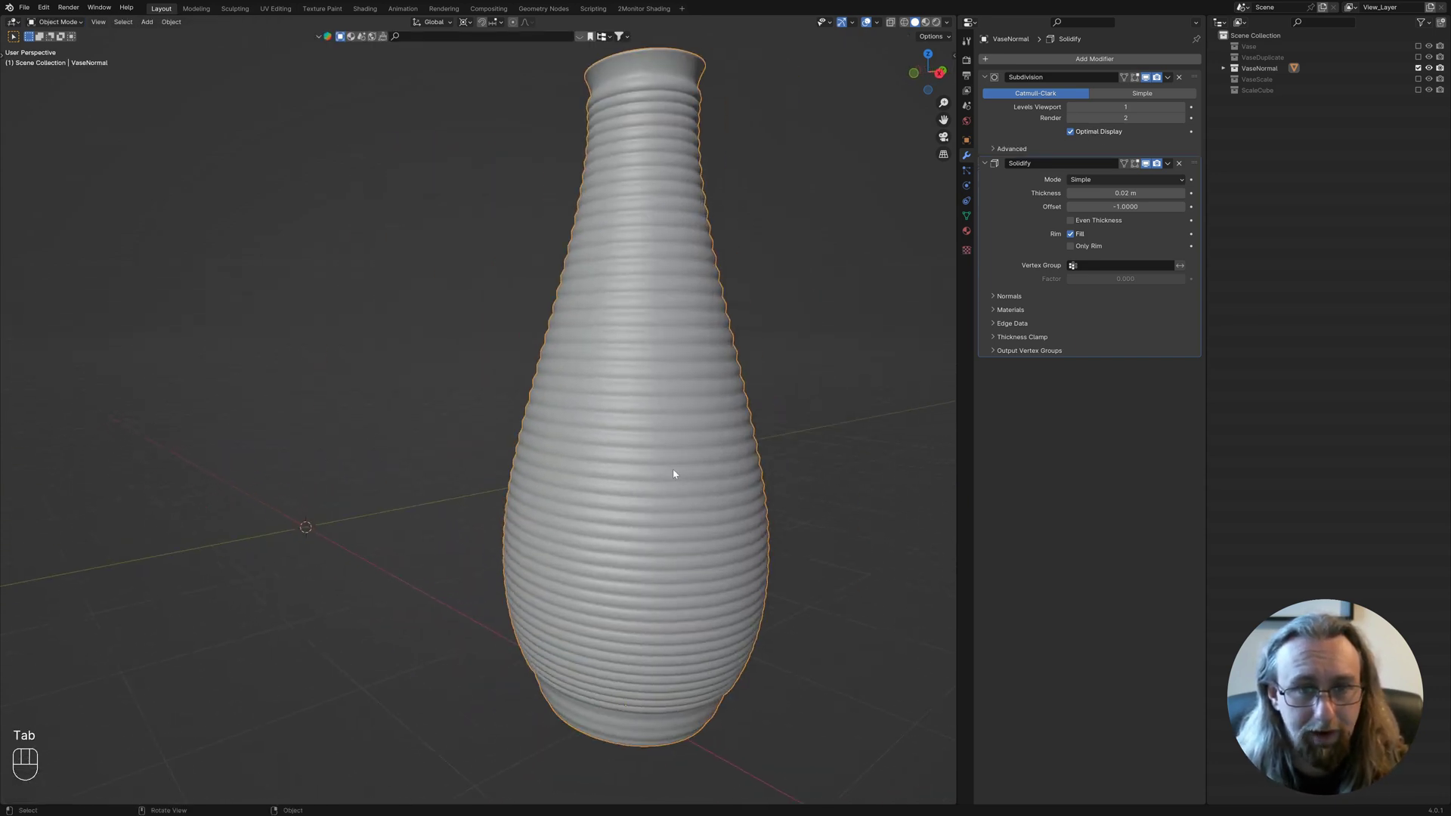
Undo the normals recalculation and select all of the vase's faces in Edit Mode.
{"action": "key", "text": "Tab"}
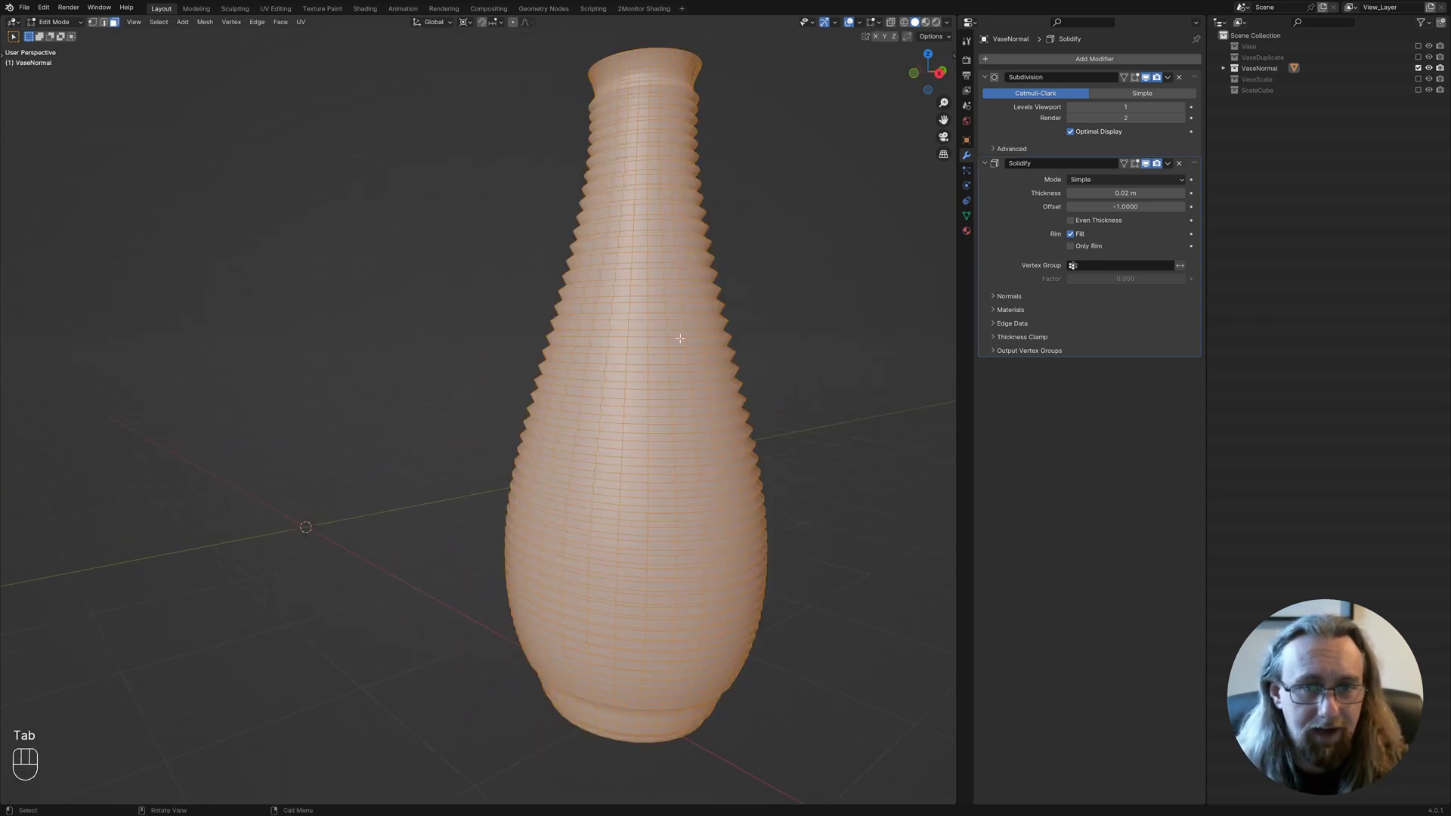
{"action": "key", "text": "ctrl+z"}
{"action": "key", "text": "ctrl+z"}
{"action": "key", "text": "ctrl+z"}
{"action": "key", "text": "alt+a"}
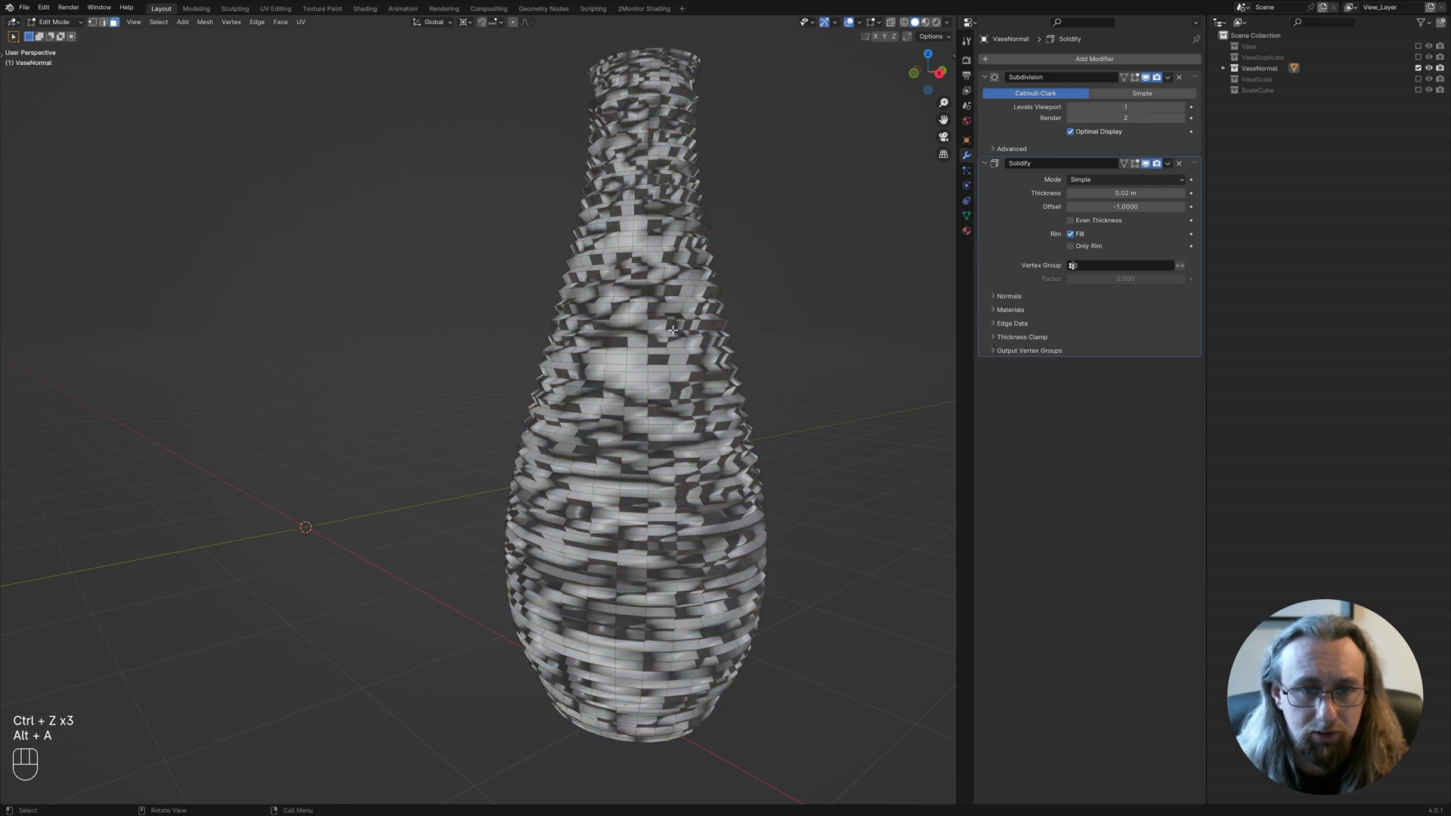
{"action": "middle_click_drag", "start_coordinate": [673, 330], "coordinate": [598, 330], "text": "shift"}
{"action": "key", "text": "a"}
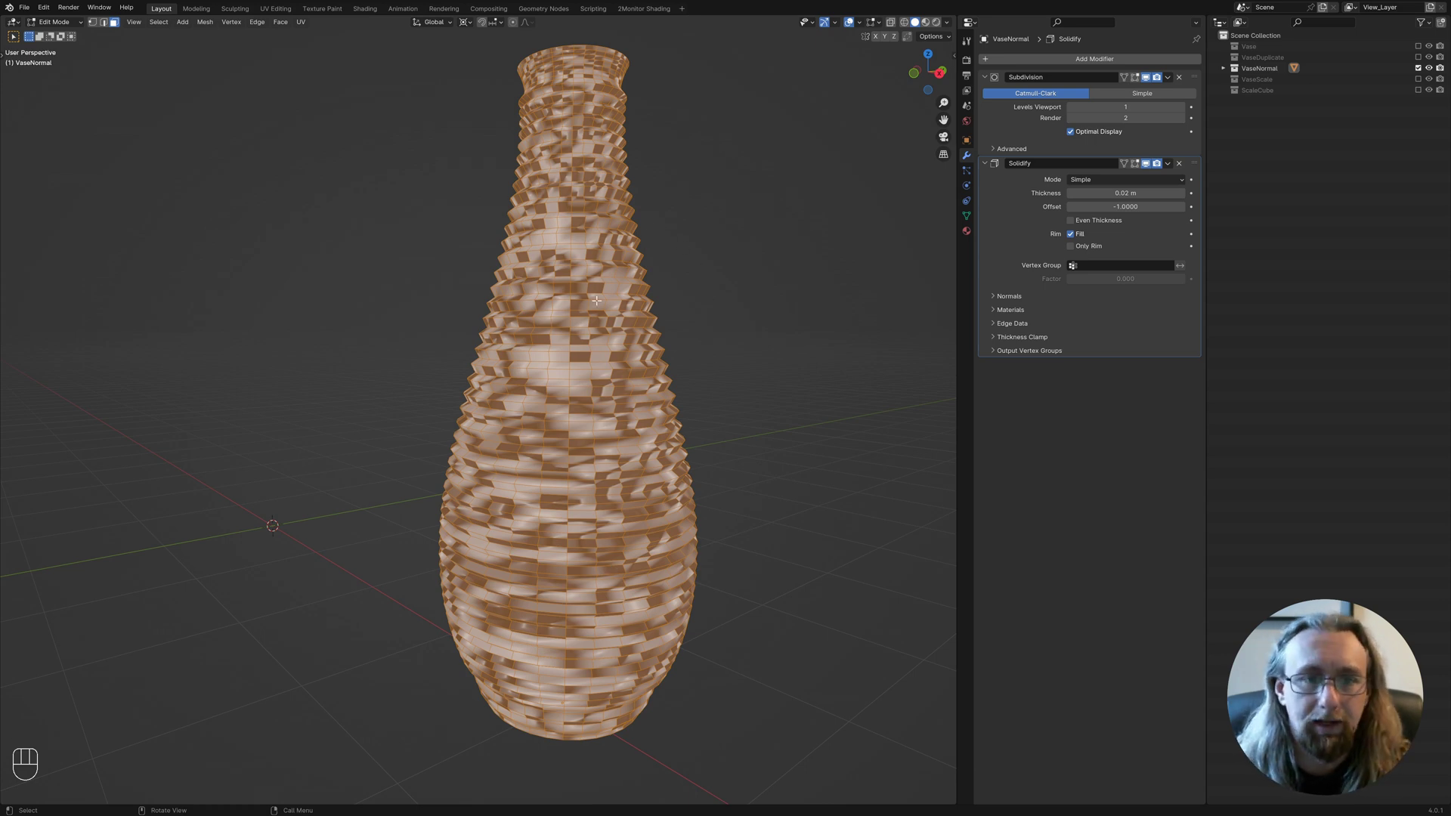
Enable the Face Orientation overlay and clear the face selection on the vase.
{"action": "left_click", "coordinate": [859, 22]}
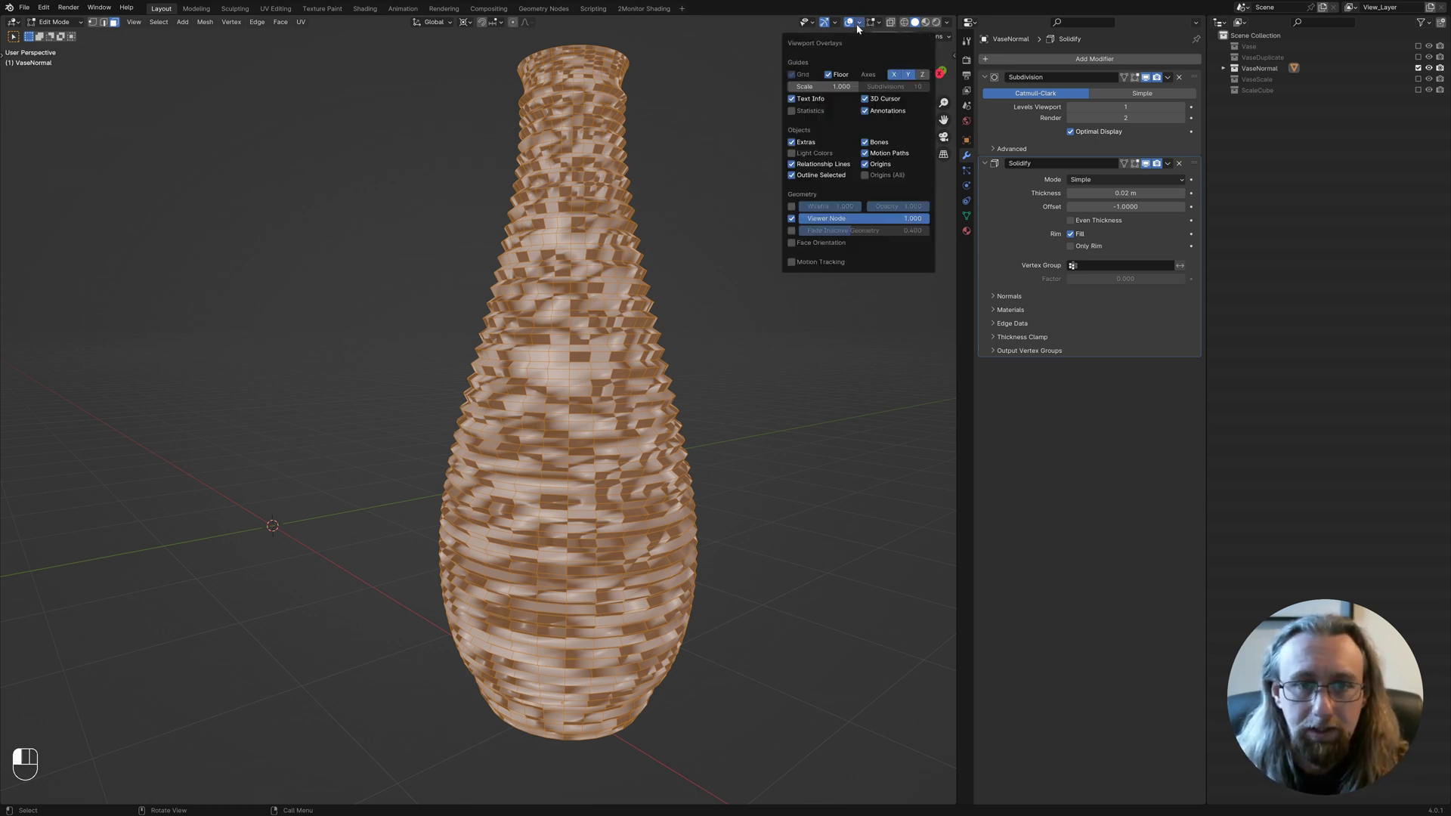
{"action": "left_click", "coordinate": [791, 247]}
{"action": "key", "text": "alt+a"}
{"action": "scroll", "coordinate": [624, 407], "scroll_direction": "up", "scroll_amount": 2}
{"action": "scroll", "coordinate": [625, 407], "scroll_direction": "up", "scroll_amount": 2}
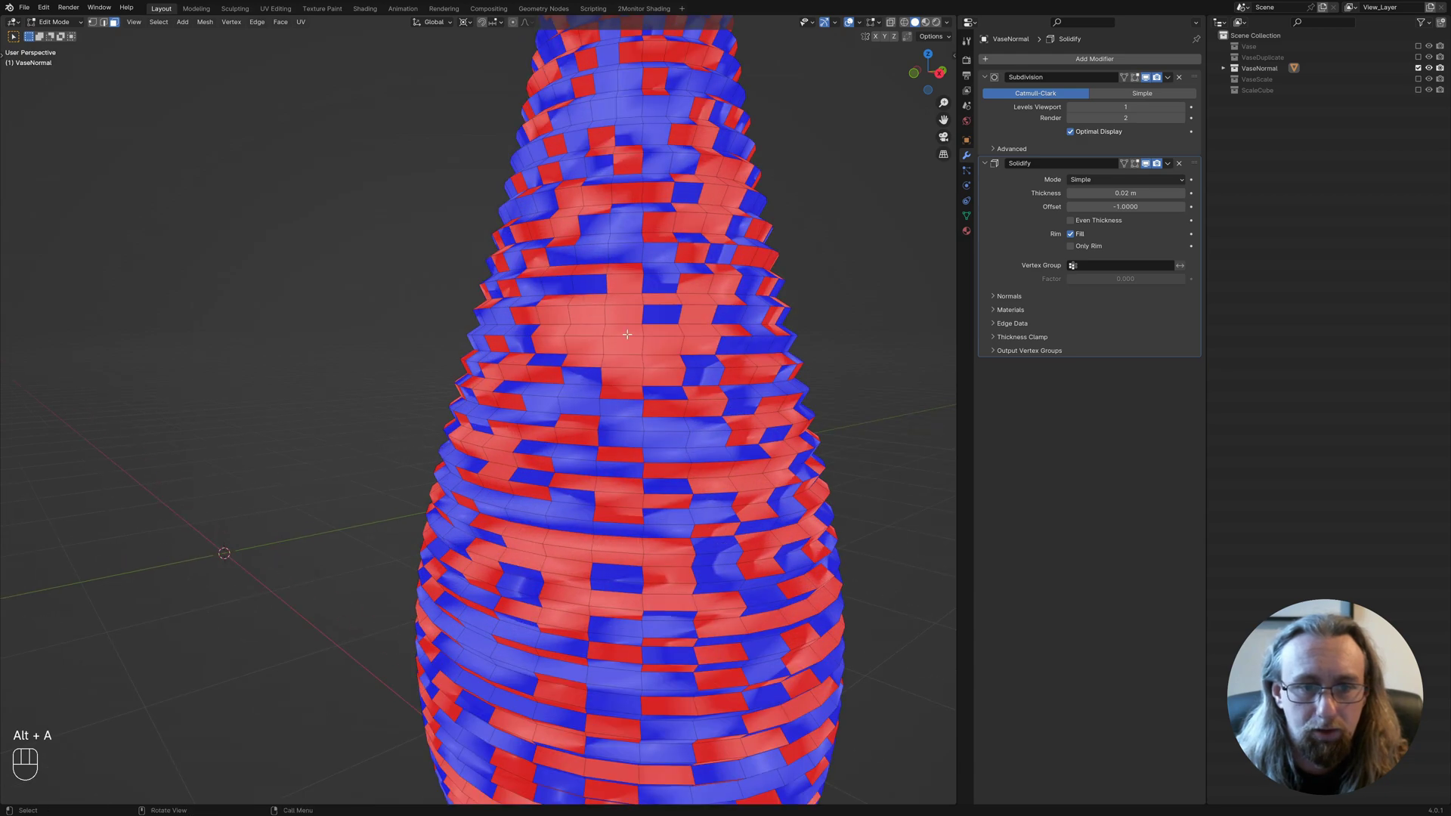
Pick a red, inward-facing face on the vase's body and select similar faces by Normal.
{"action": "left_click", "coordinate": [627, 333]}
{"action": "key", "text": "shift+g"}
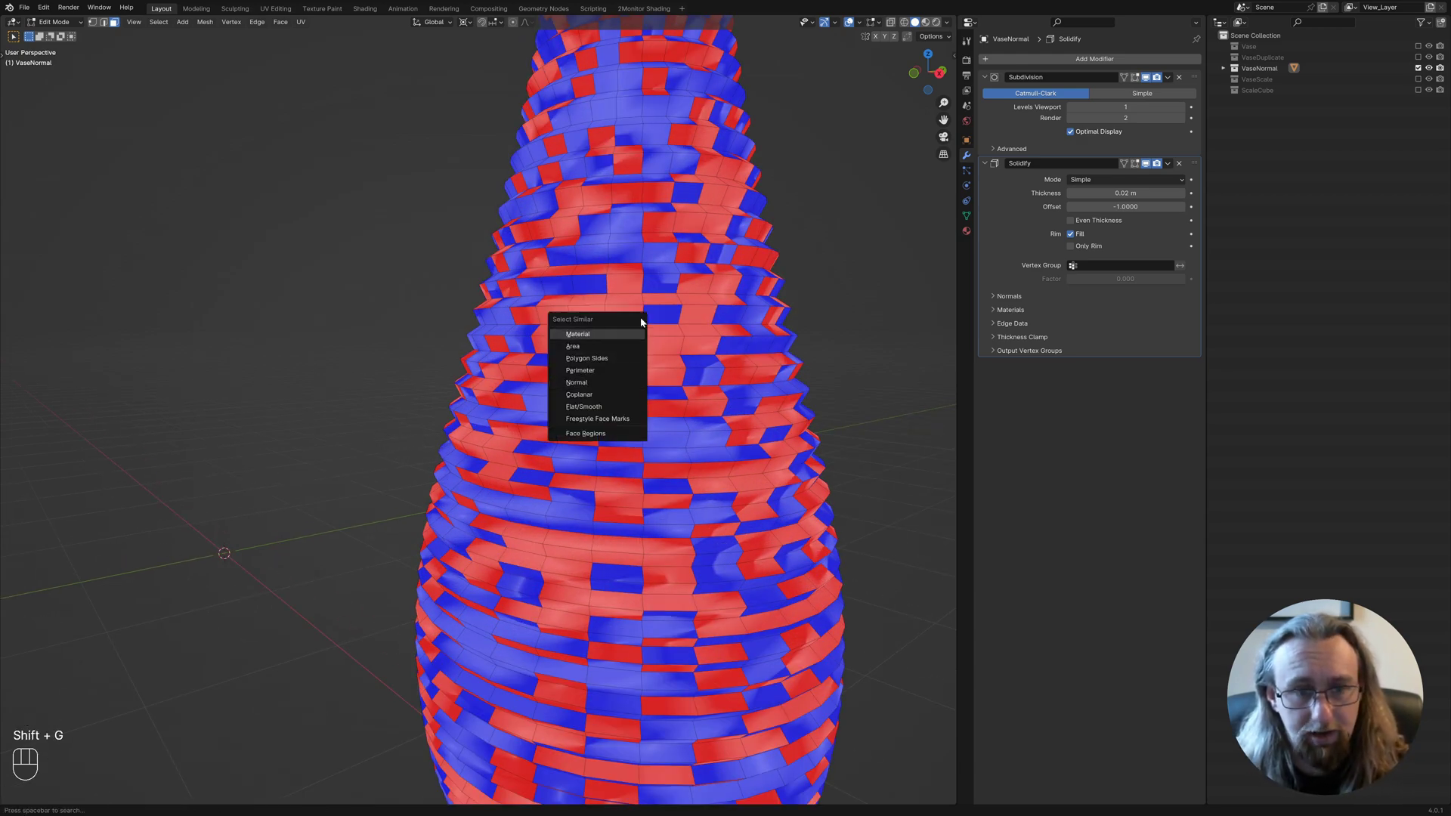
{"action": "left_click", "coordinate": [589, 383]}
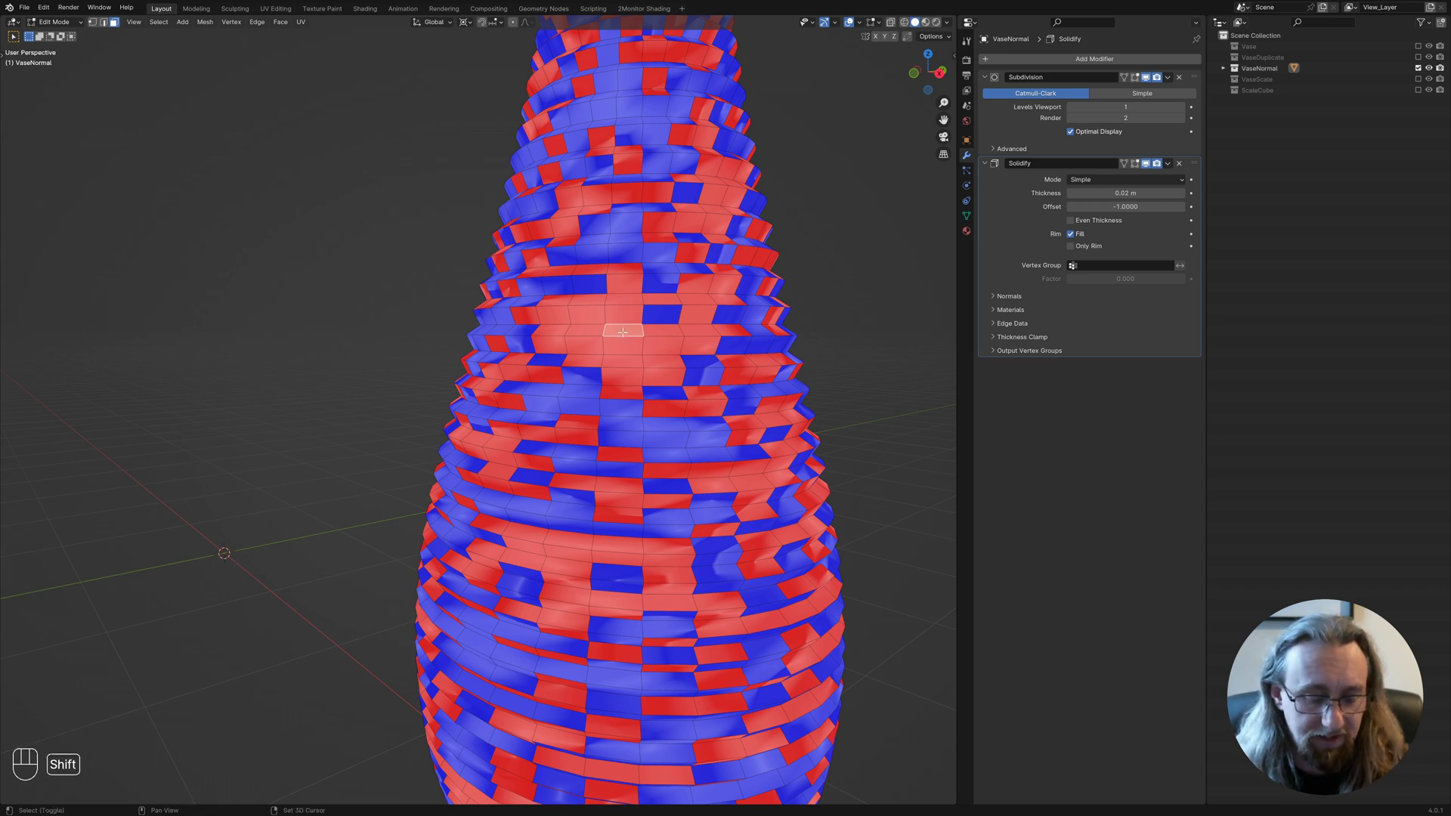
Extend the selection to every face sharing the picked face's Normal and examine the selected faces around the vase's body.
{"action": "key", "text": "shift+g"}
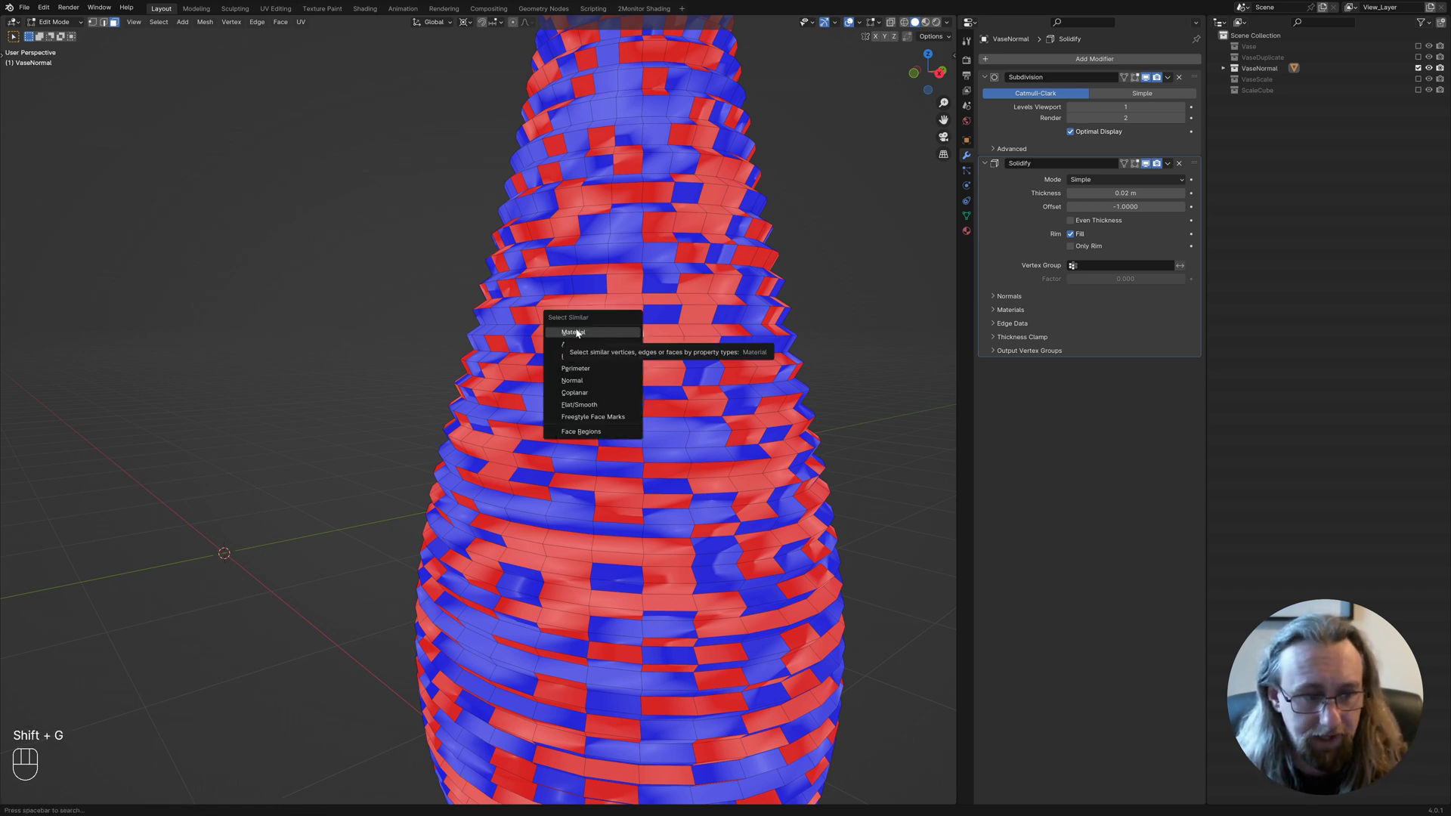
{"action": "left_click", "coordinate": [579, 380]}
{"action": "middle_click_drag", "start_coordinate": [580, 379], "coordinate": [650, 332]}
{"action": "scroll", "coordinate": [650, 332], "scroll_direction": "up", "scroll_amount": 8}
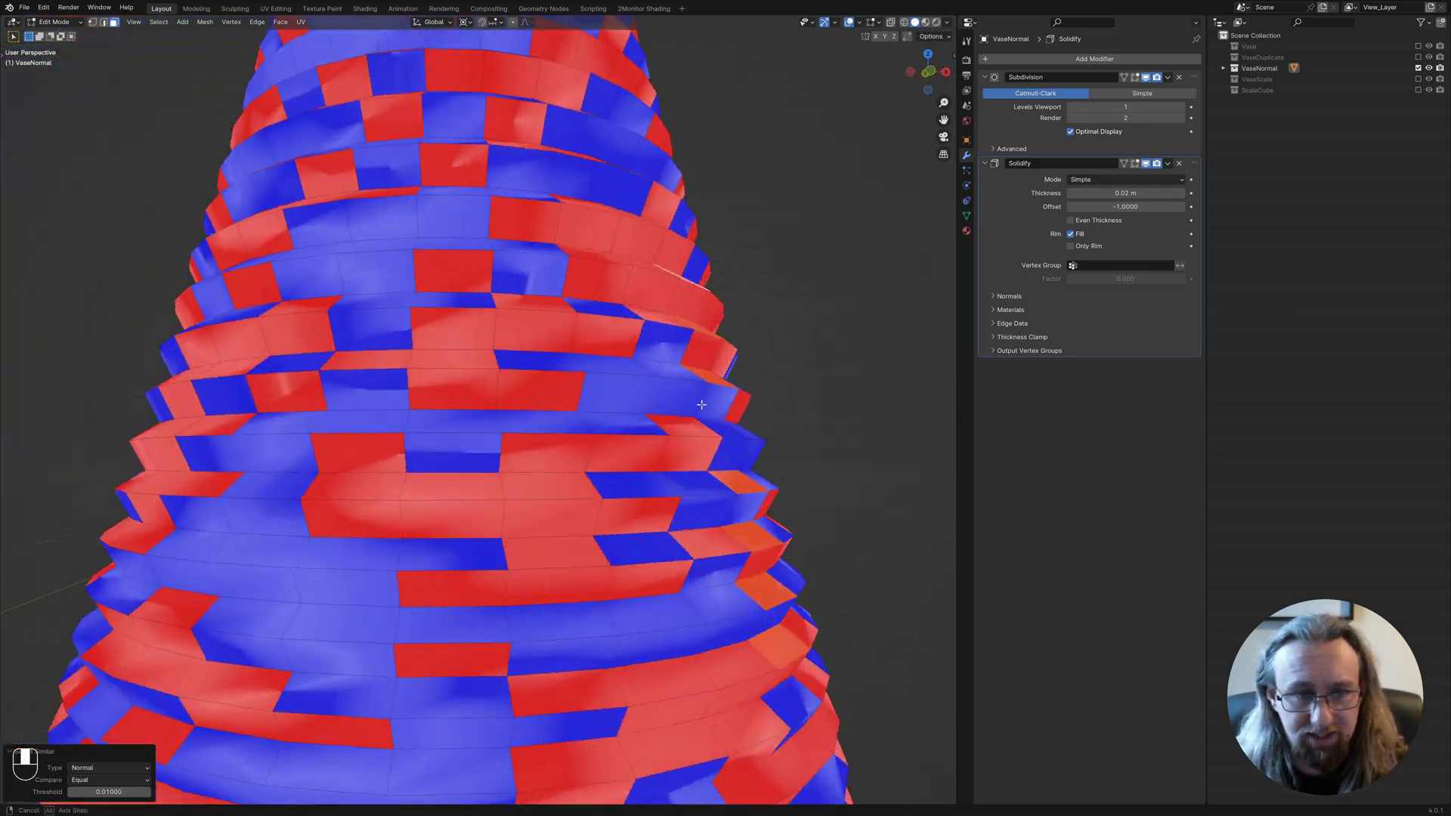
{"action": "middle_click_drag", "start_coordinate": [701, 404], "coordinate": [696, 251]}
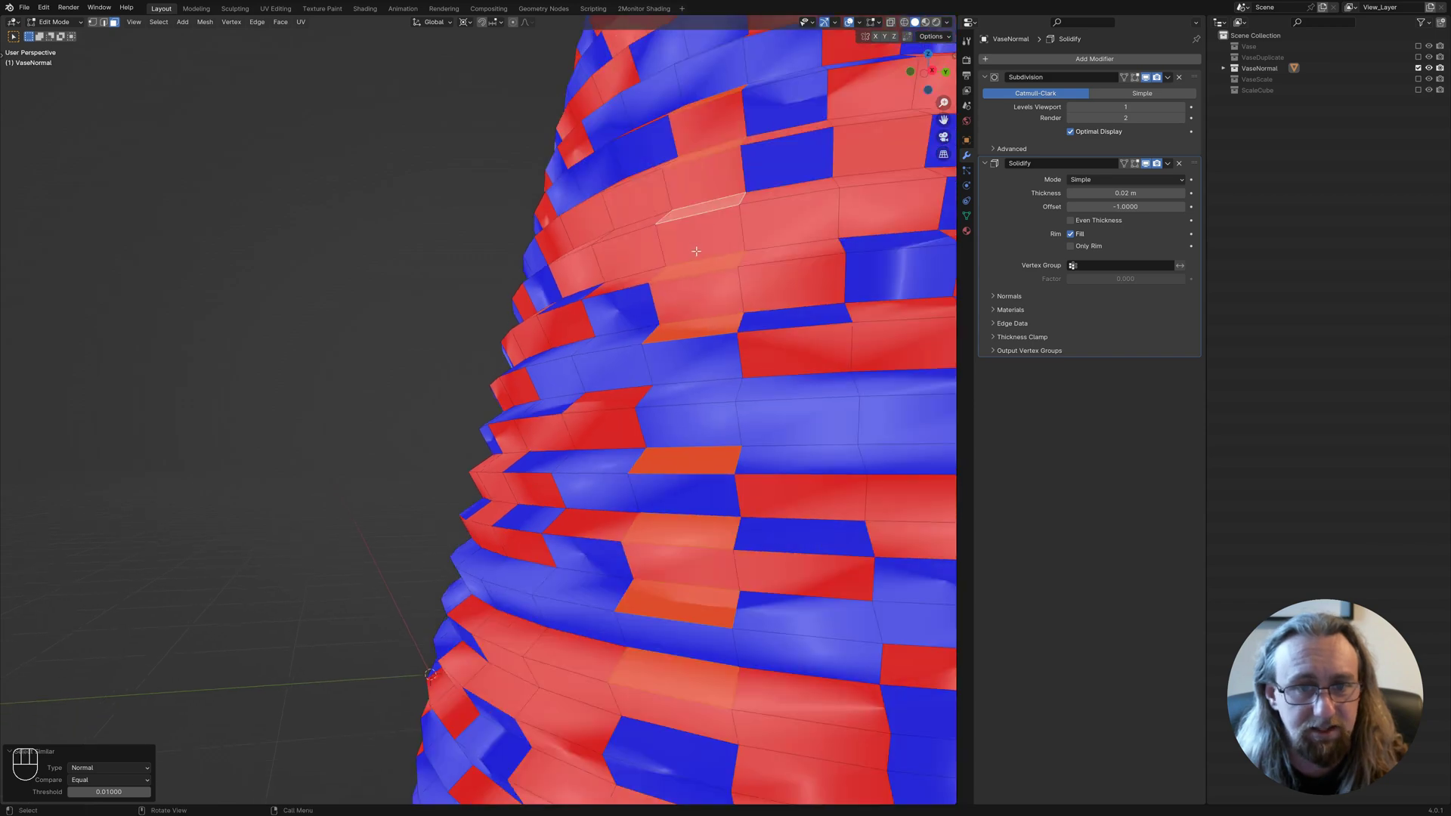
{"action": "middle_click_drag", "start_coordinate": [703, 195], "coordinate": [545, 326]}
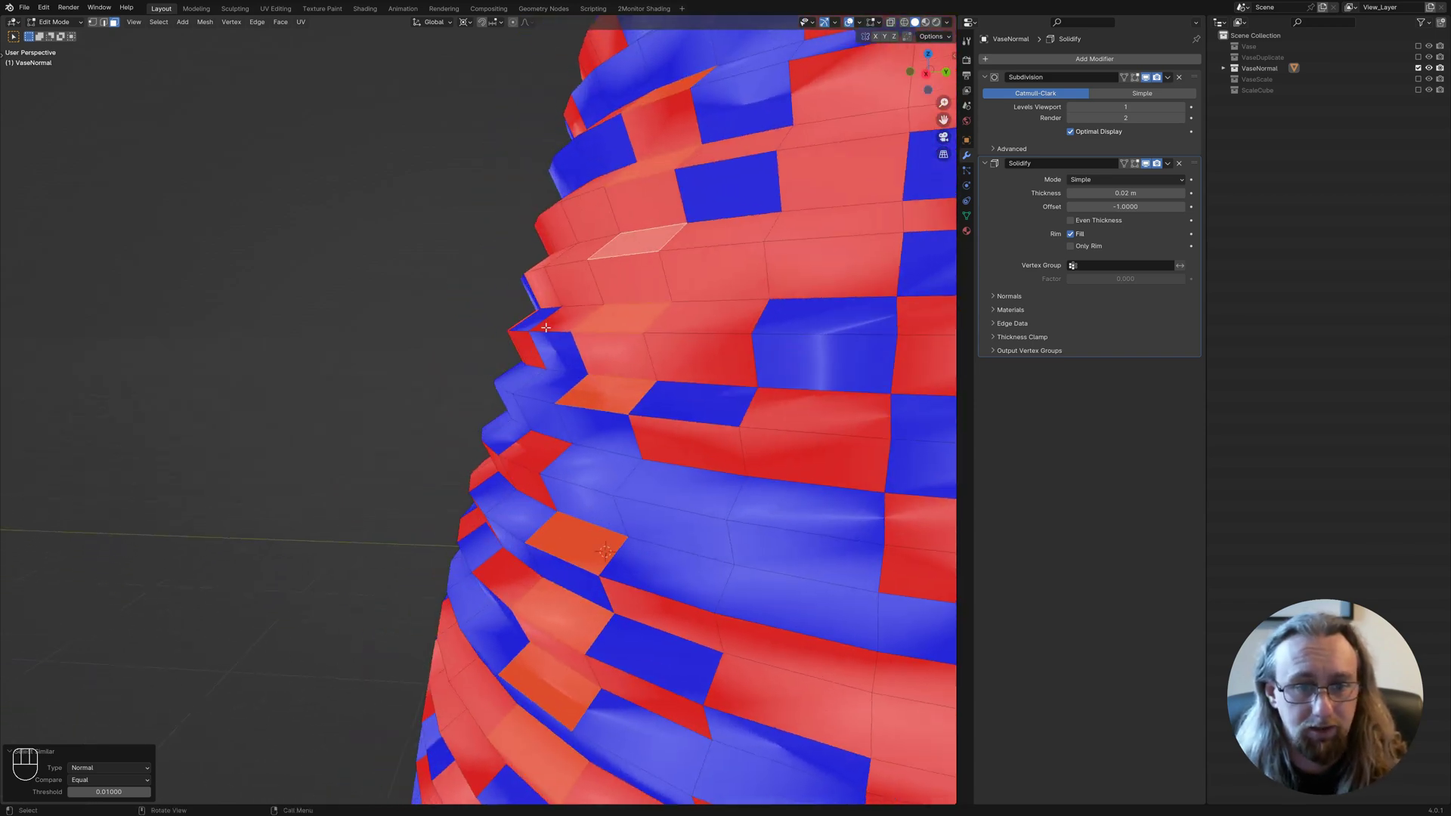
{"action": "left_click", "coordinate": [586, 472]}
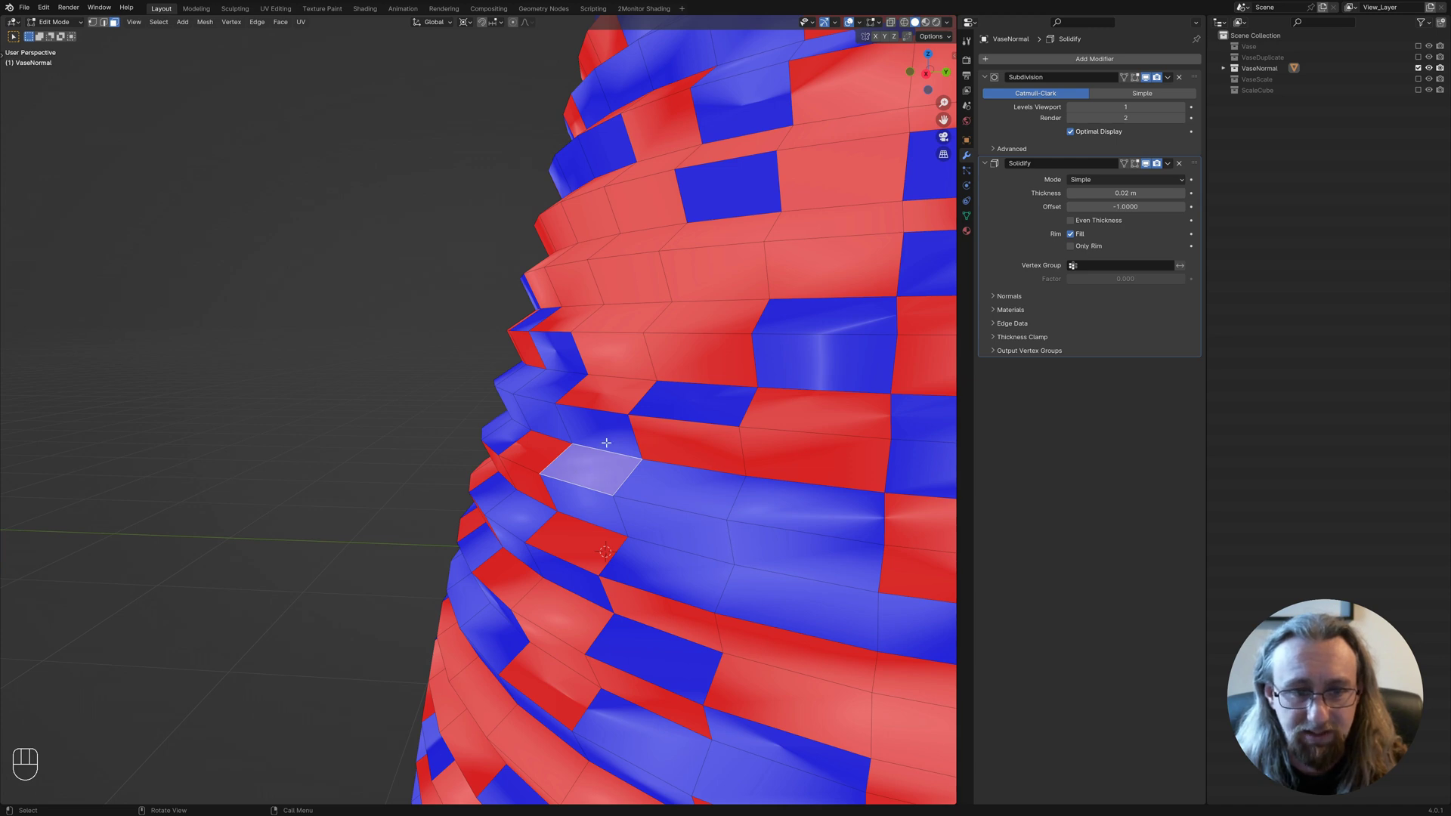
{"action": "left_click", "coordinate": [606, 393]}
{"action": "key", "text": "ctrl+z"}
{"action": "key", "text": "ctrl+z"}
{"action": "key", "text": "ctrl+z"}
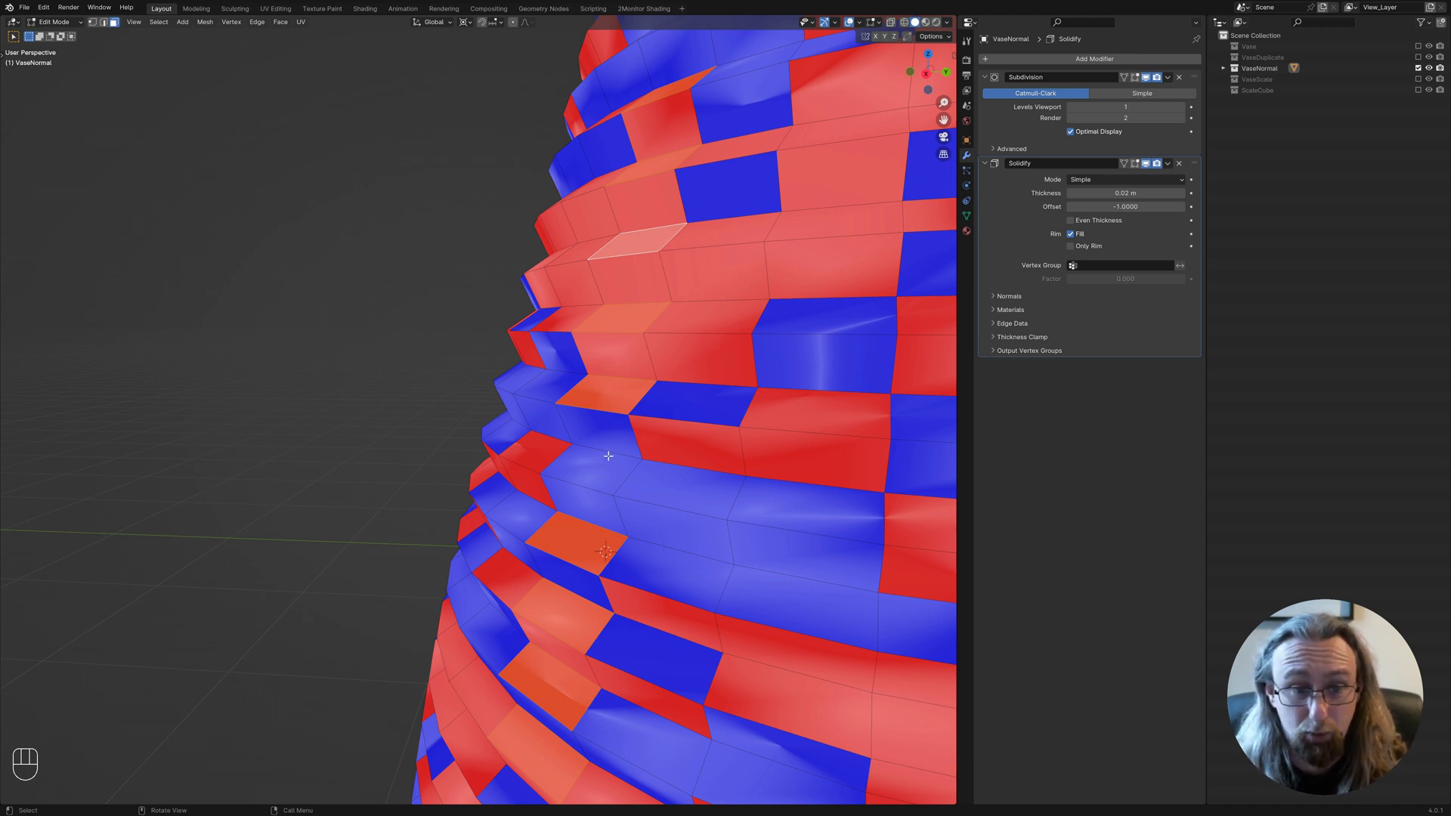
Flip the normals of the selected inward-facing faces and clear the selection.
{"action": "key", "text": "alt"}
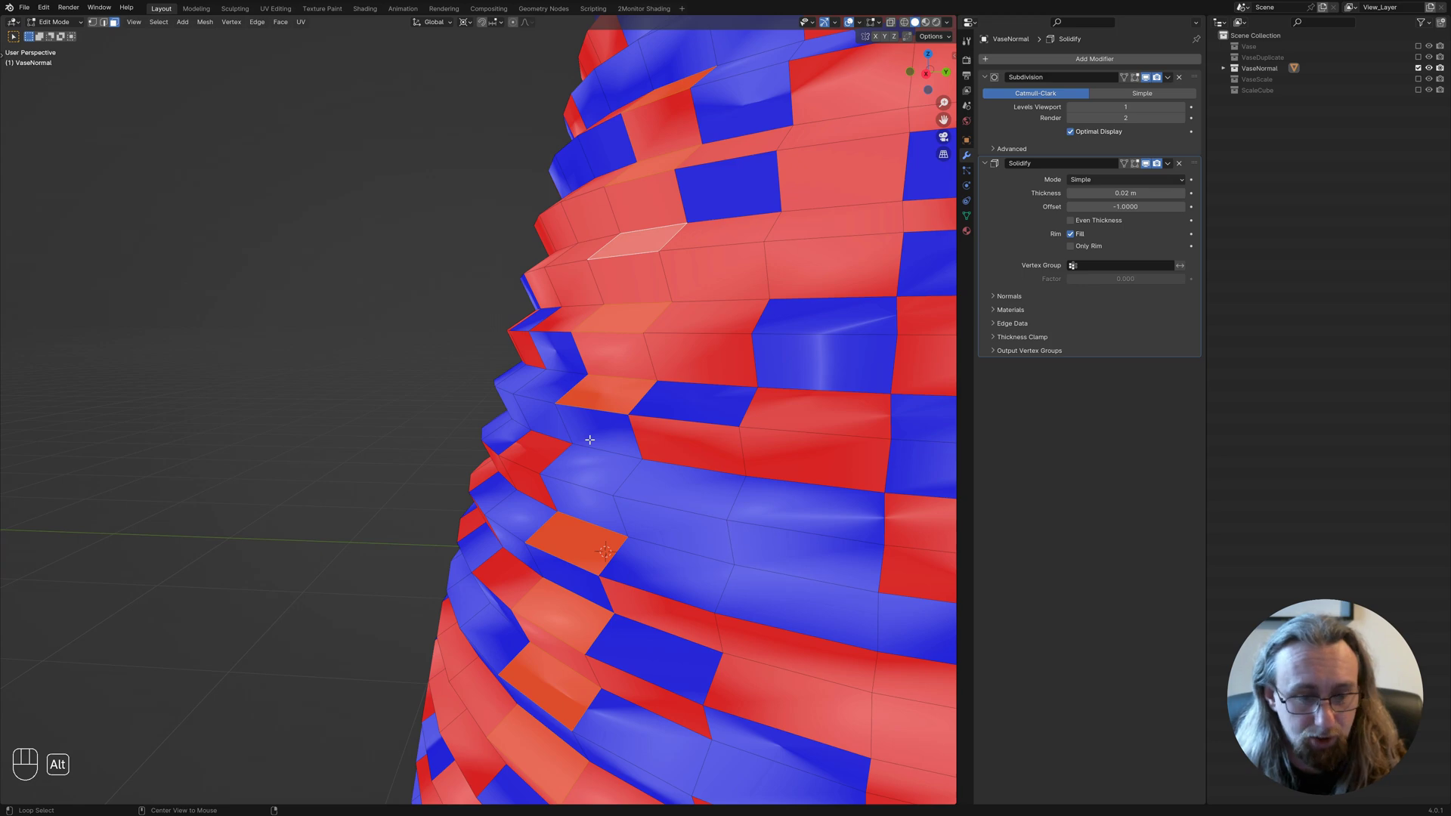
{"action": "key", "text": "alt+n"}
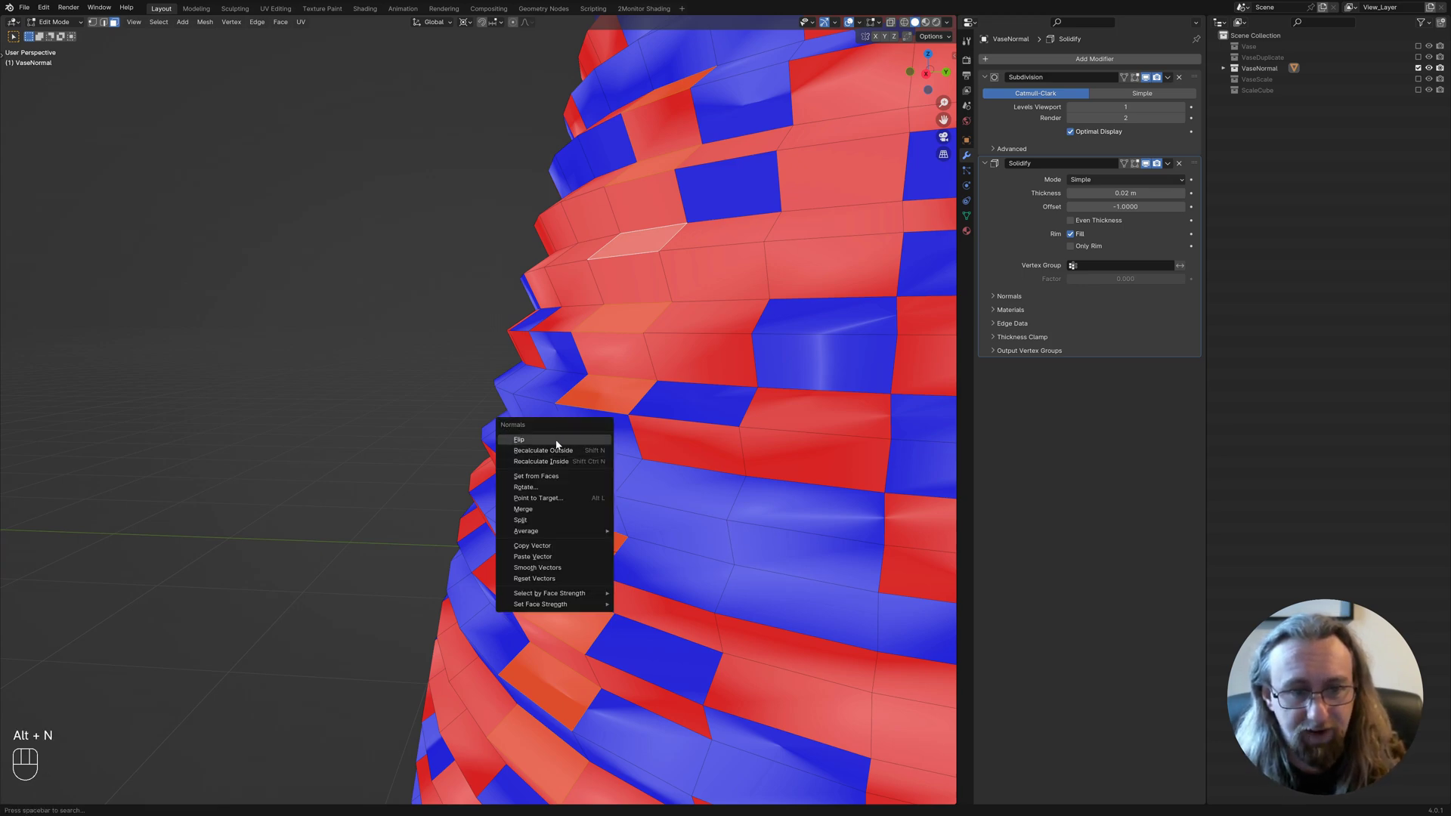
{"action": "left_click", "coordinate": [521, 440]}
{"action": "key", "text": "alt+a"}
{"action": "middle_click_drag", "start_coordinate": [522, 447], "coordinate": [596, 490]}
{"action": "scroll", "coordinate": [575, 468], "scroll_direction": "down", "scroll_amount": 6}
{"action": "scroll", "coordinate": [609, 493], "scroll_direction": "up", "scroll_amount": 2}
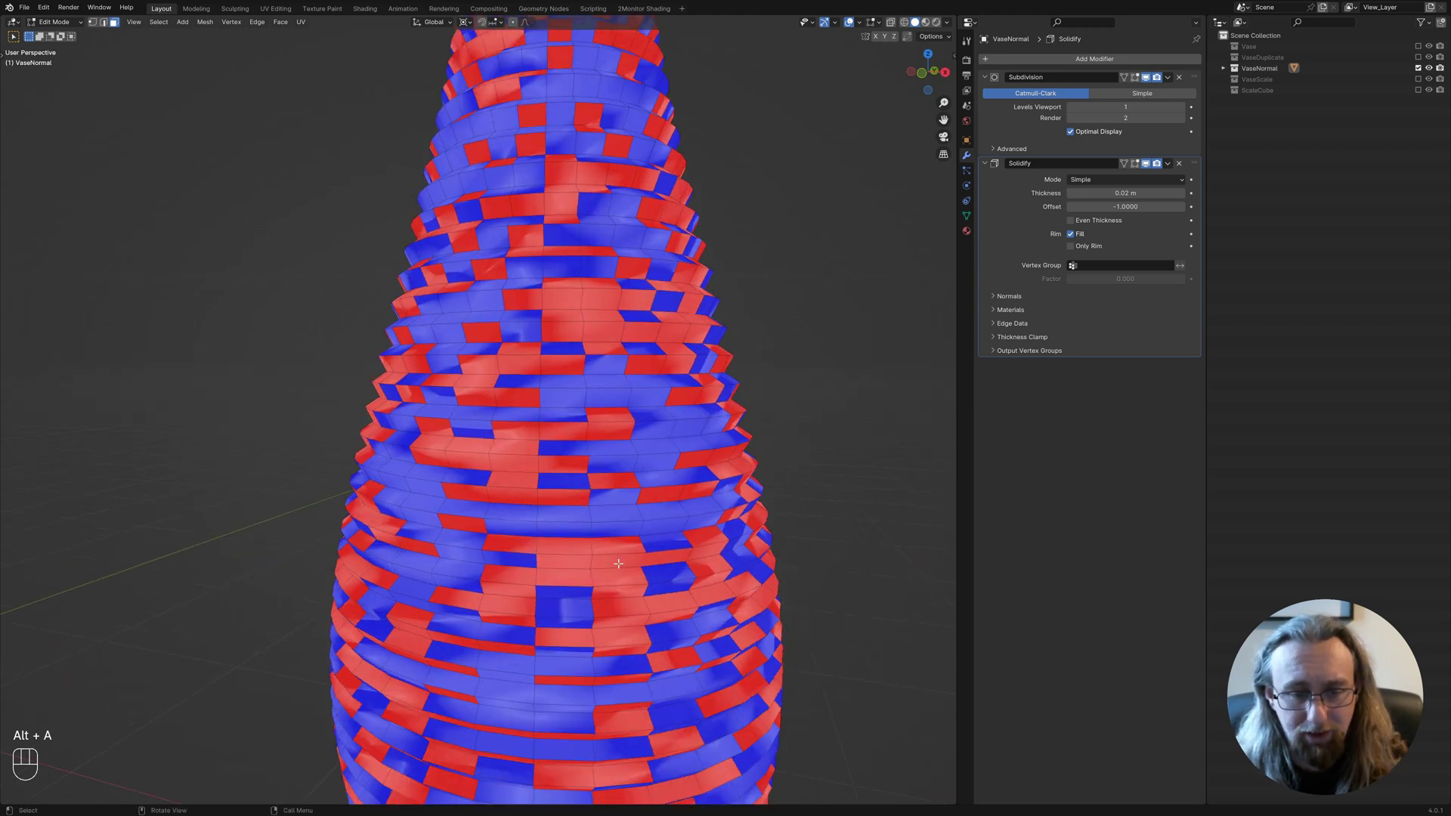
Pick another red face on the vase's lower body, select similar faces by Normal, flip their normals and clear the selection.
{"action": "left_click", "coordinate": [617, 559]}
{"action": "key", "text": "shift+g"}
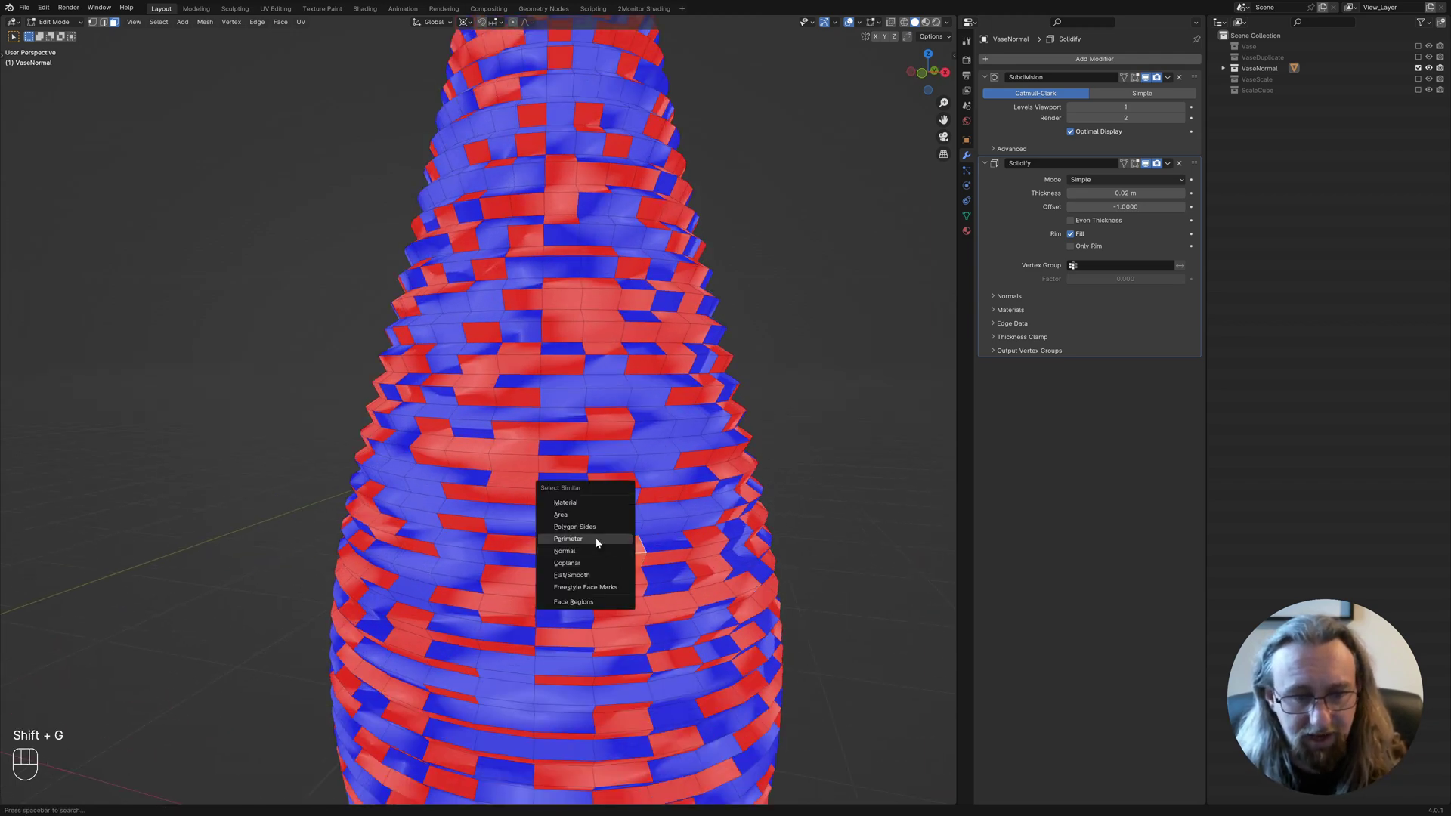
{"action": "left_click", "coordinate": [592, 551]}
{"action": "key", "text": "alt+n"}
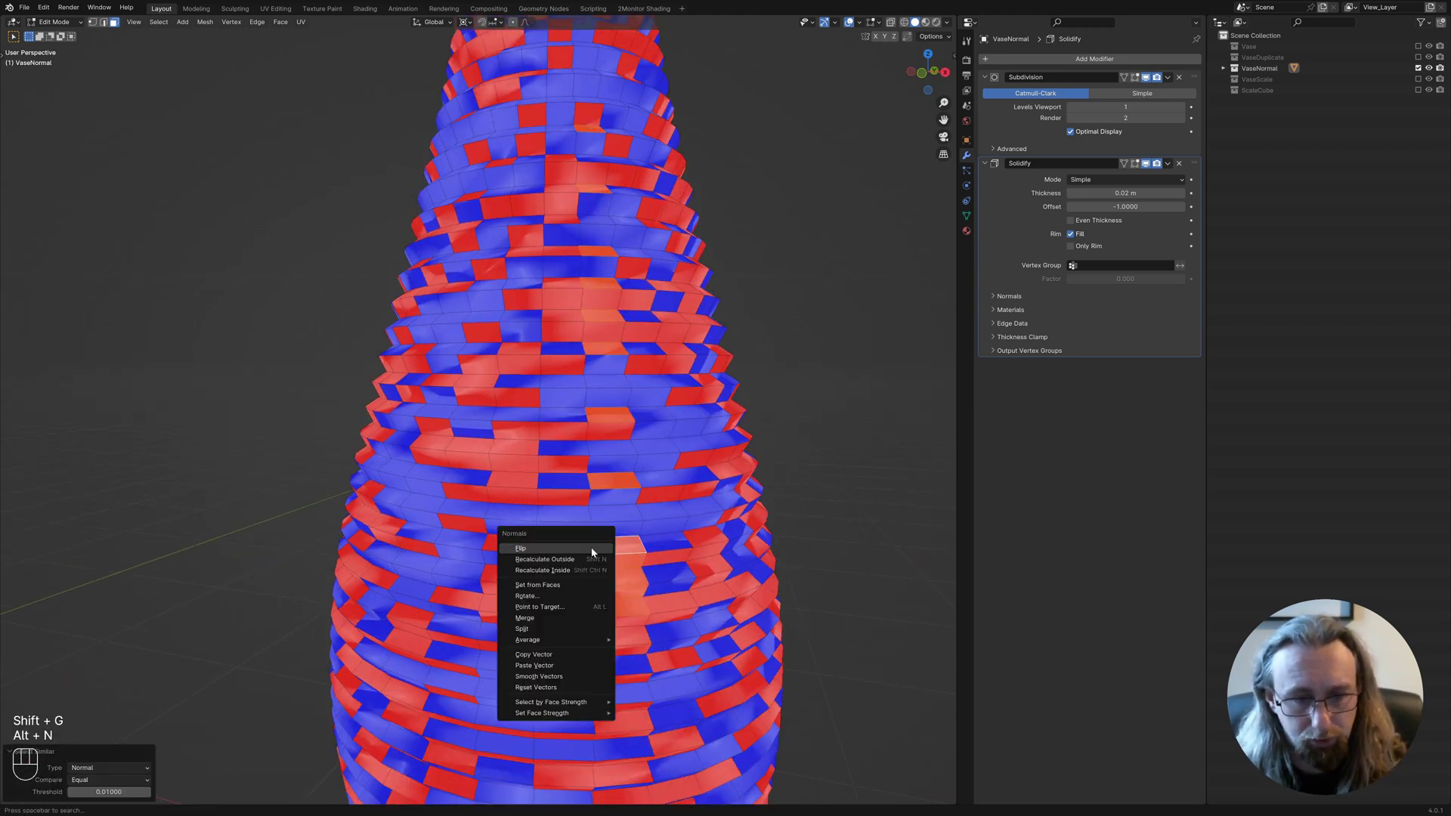
{"action": "left_click", "coordinate": [591, 551]}
{"action": "key", "text": "alt+a"}
{"action": "middle_click_drag", "start_coordinate": [592, 550], "coordinate": [590, 390]}
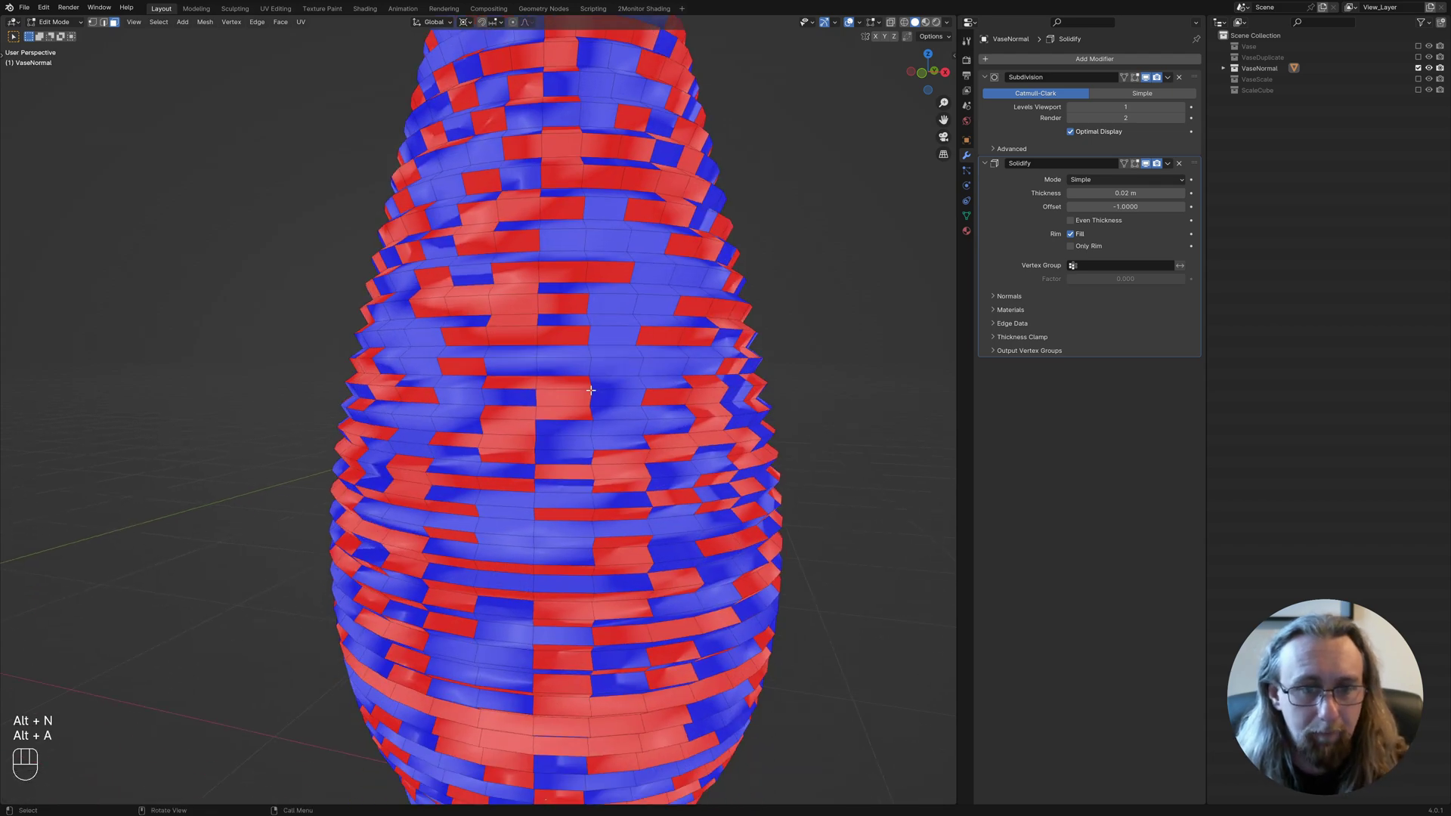
Select all of the vase's faces, recalculate their normals to the outside and clear the selection.
{"action": "key", "text": "a"}
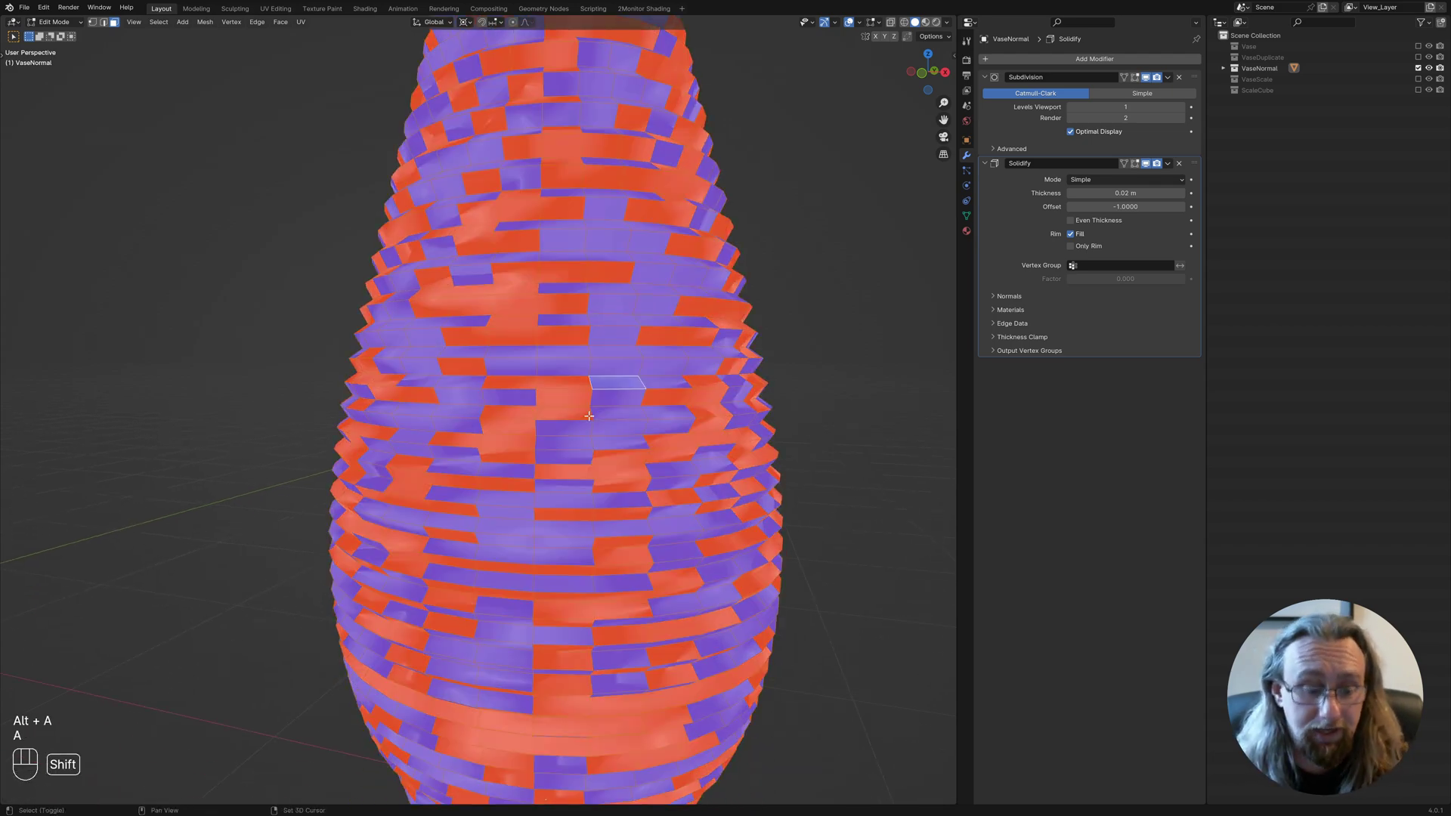
{"action": "key", "text": "shift+n"}
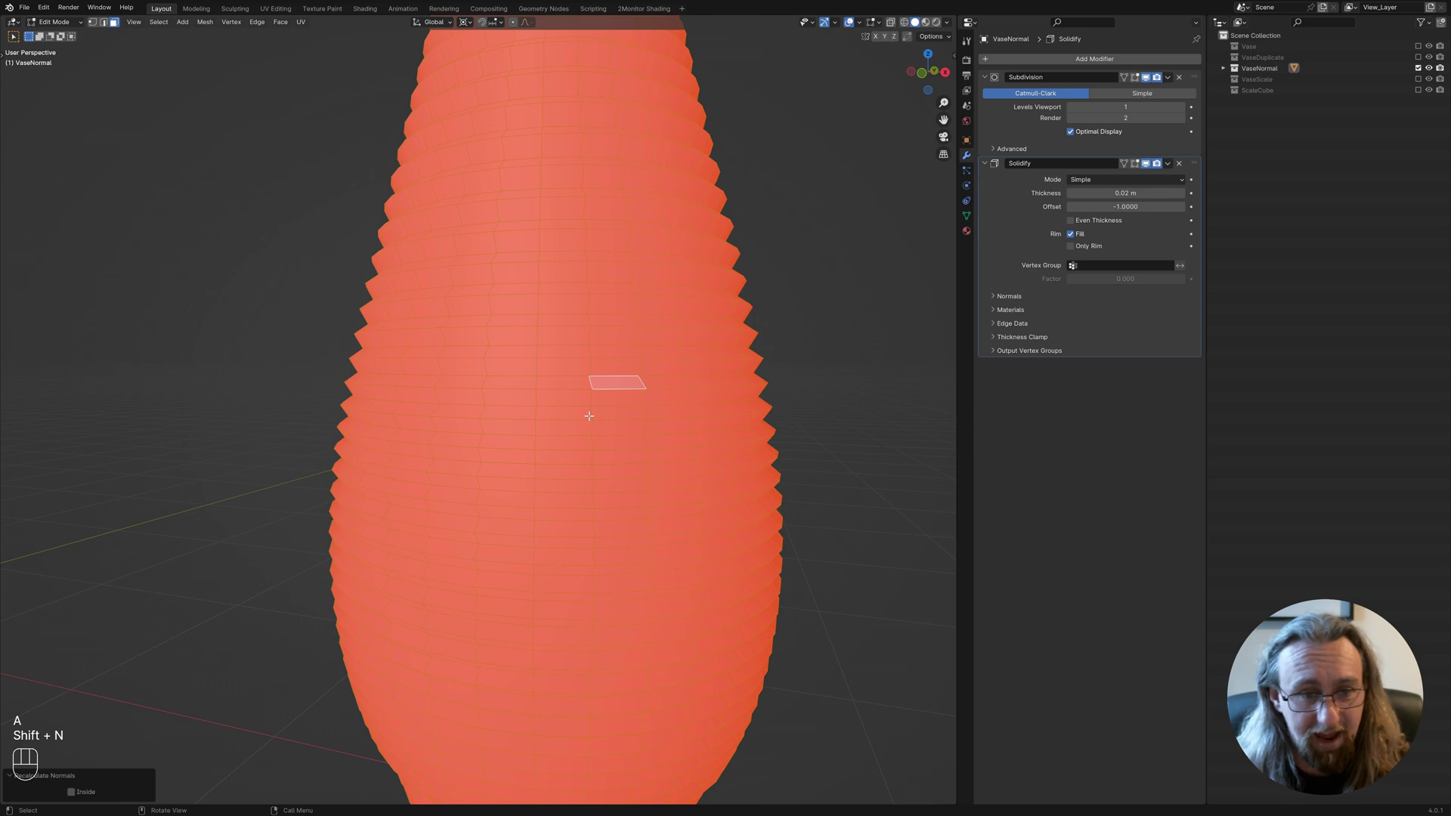
{"action": "scroll", "coordinate": [590, 416], "scroll_direction": "down", "scroll_amount": 4}
{"action": "scroll", "coordinate": [573, 355], "scroll_direction": "down", "scroll_amount": 2}
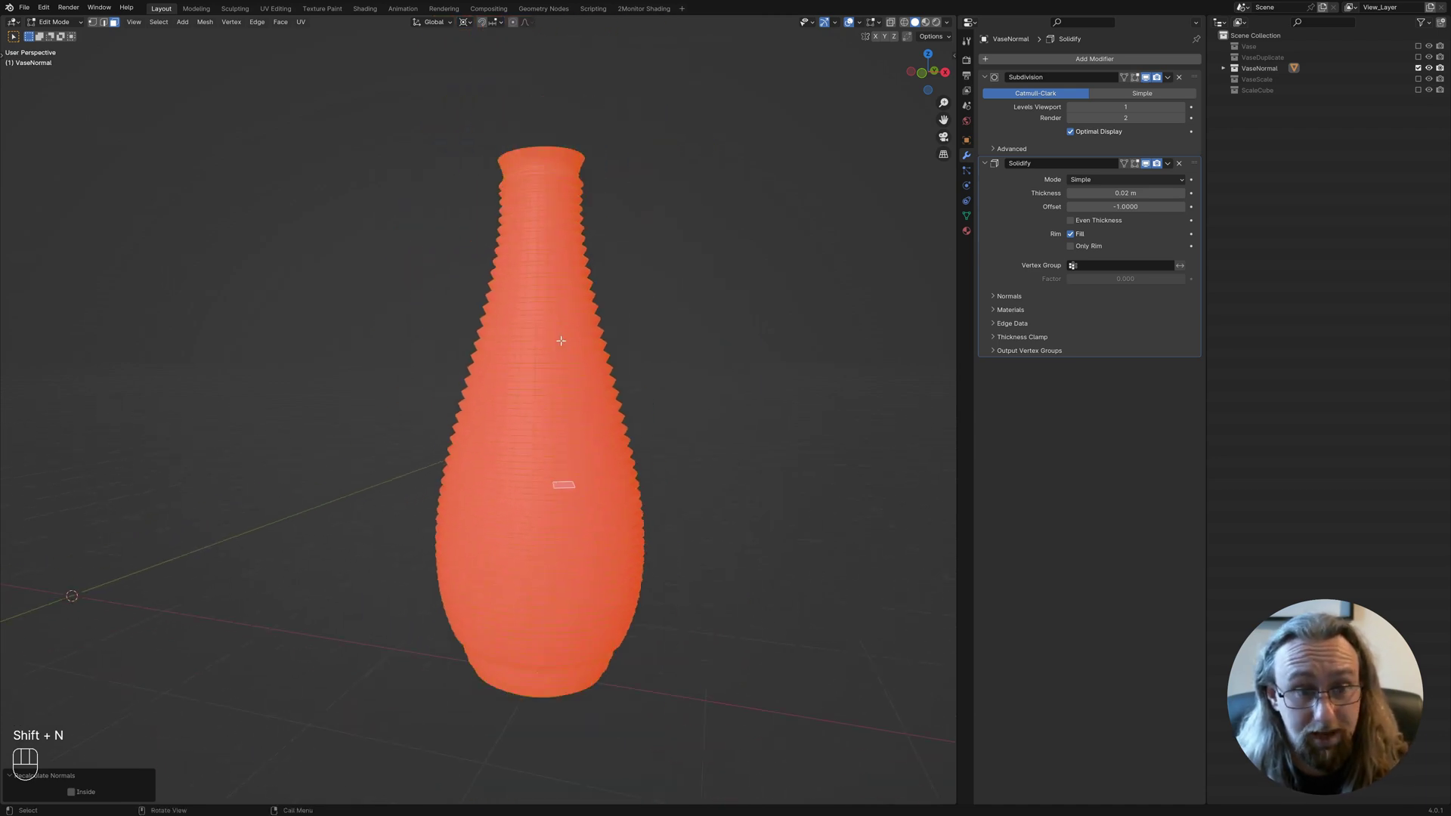
{"action": "middle_click_drag", "start_coordinate": [561, 340], "coordinate": [555, 168]}
{"action": "key", "text": "alt+a"}
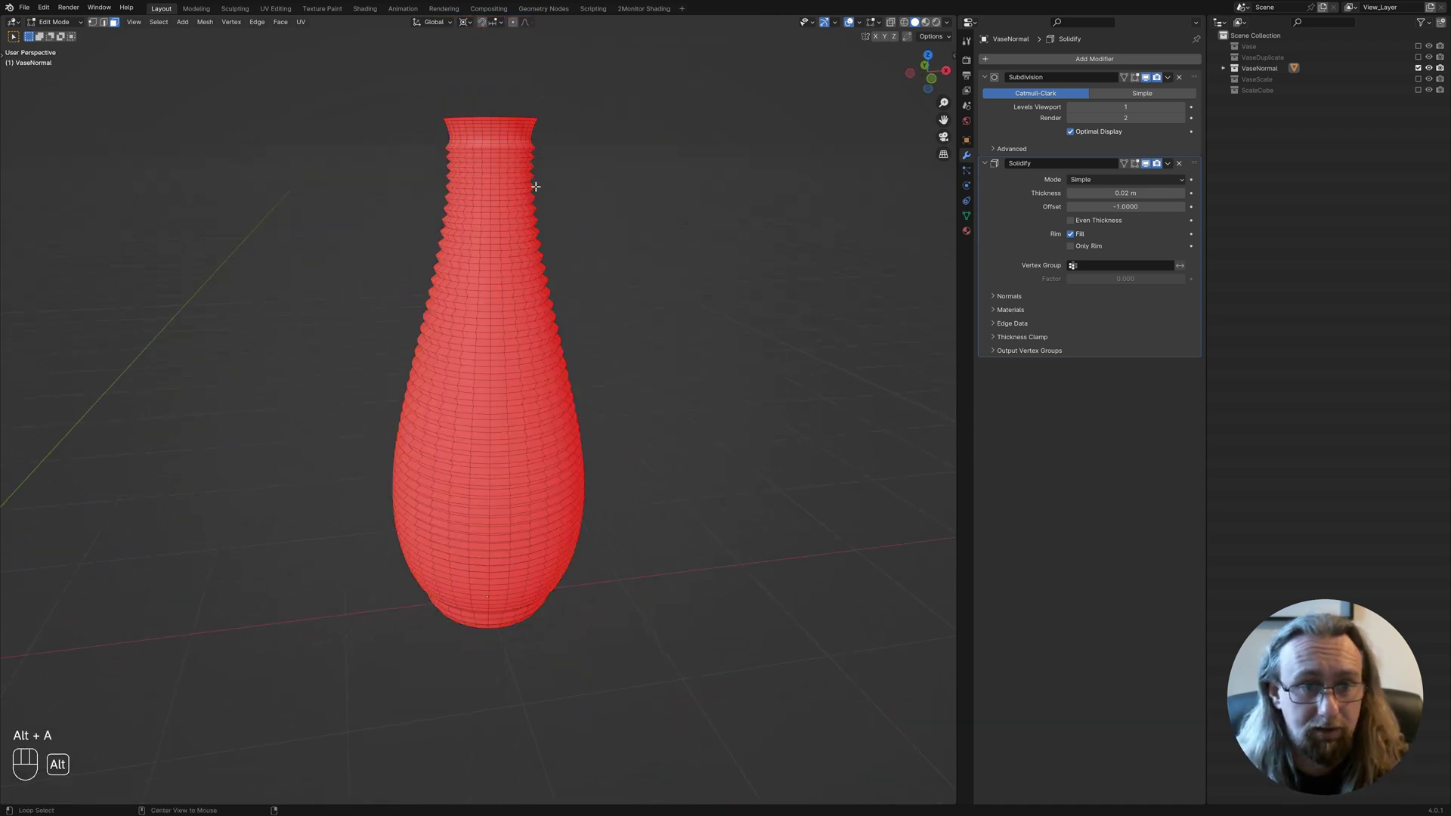
Flip the normals of all the vase's faces, clear the selection and view the vase in Object Mode.
{"action": "key", "text": "a"}
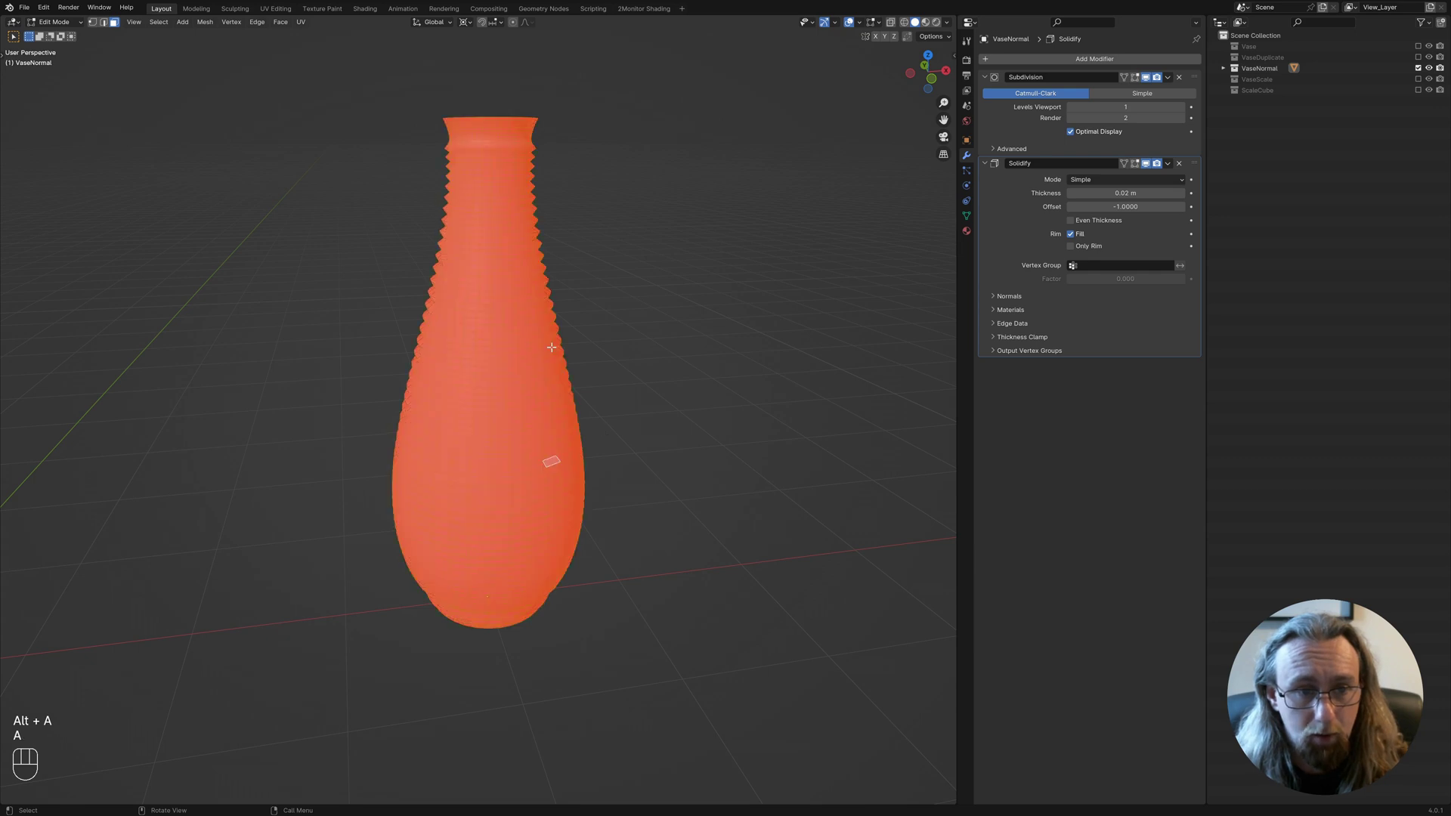
{"action": "key", "text": "alt+n"}
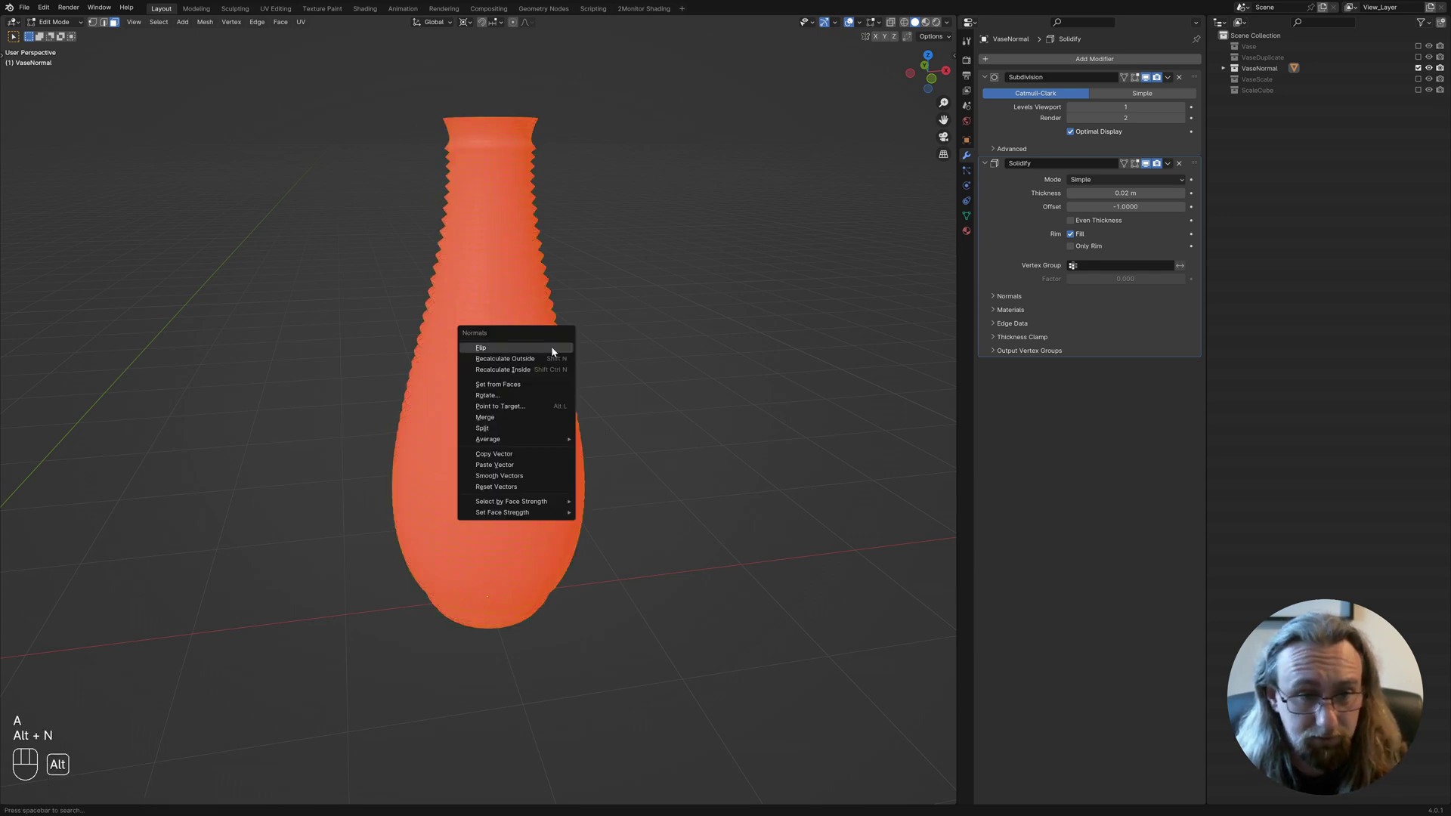
{"action": "left_click", "coordinate": [553, 351]}
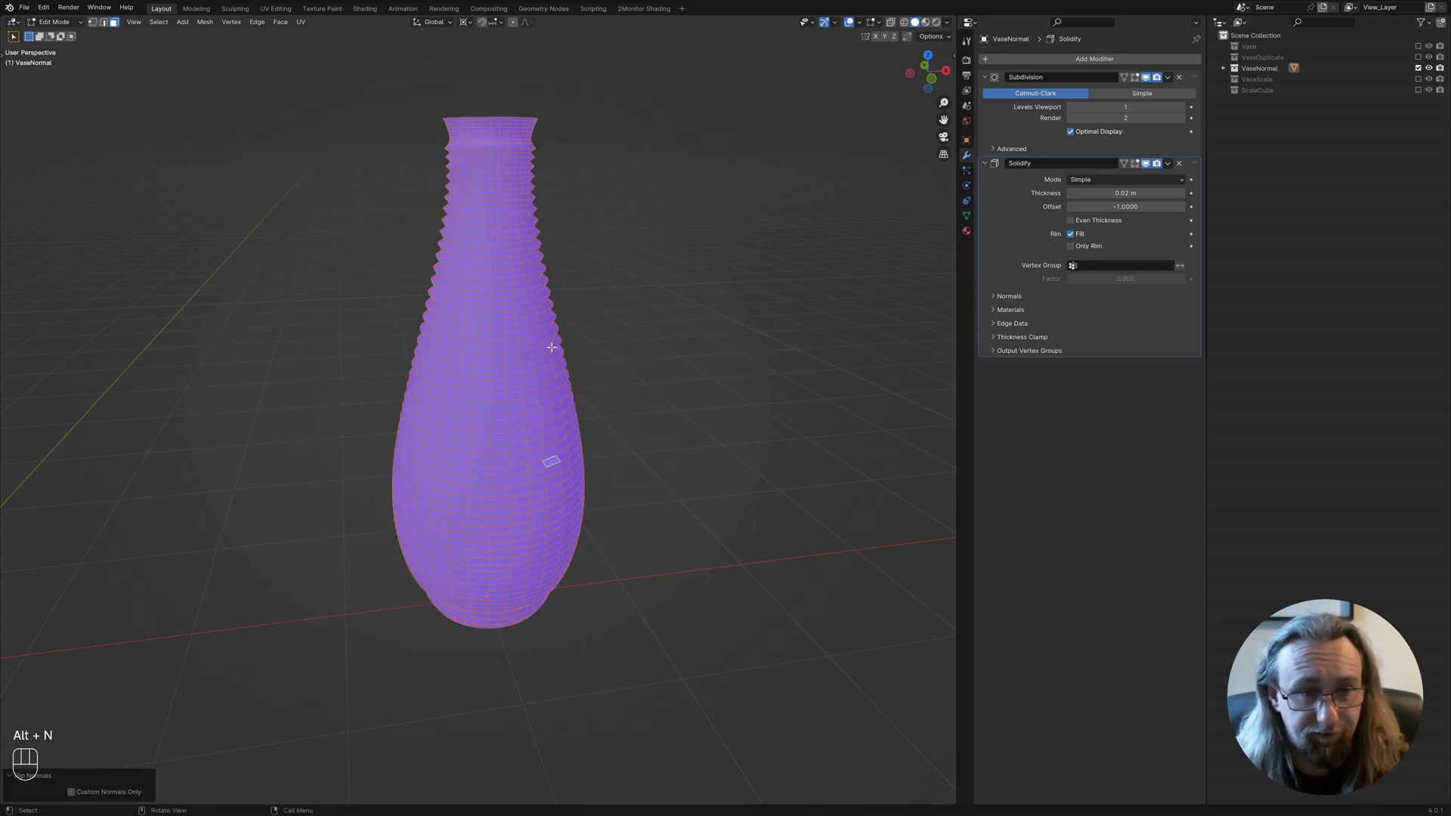
{"action": "key", "text": "alt+a"}
{"action": "scroll", "coordinate": [476, 381], "scroll_direction": "up", "scroll_amount": 4}
{"action": "key", "text": "Tab"}
{"action": "scroll", "coordinate": [568, 451], "scroll_direction": "down", "scroll_amount": 4}
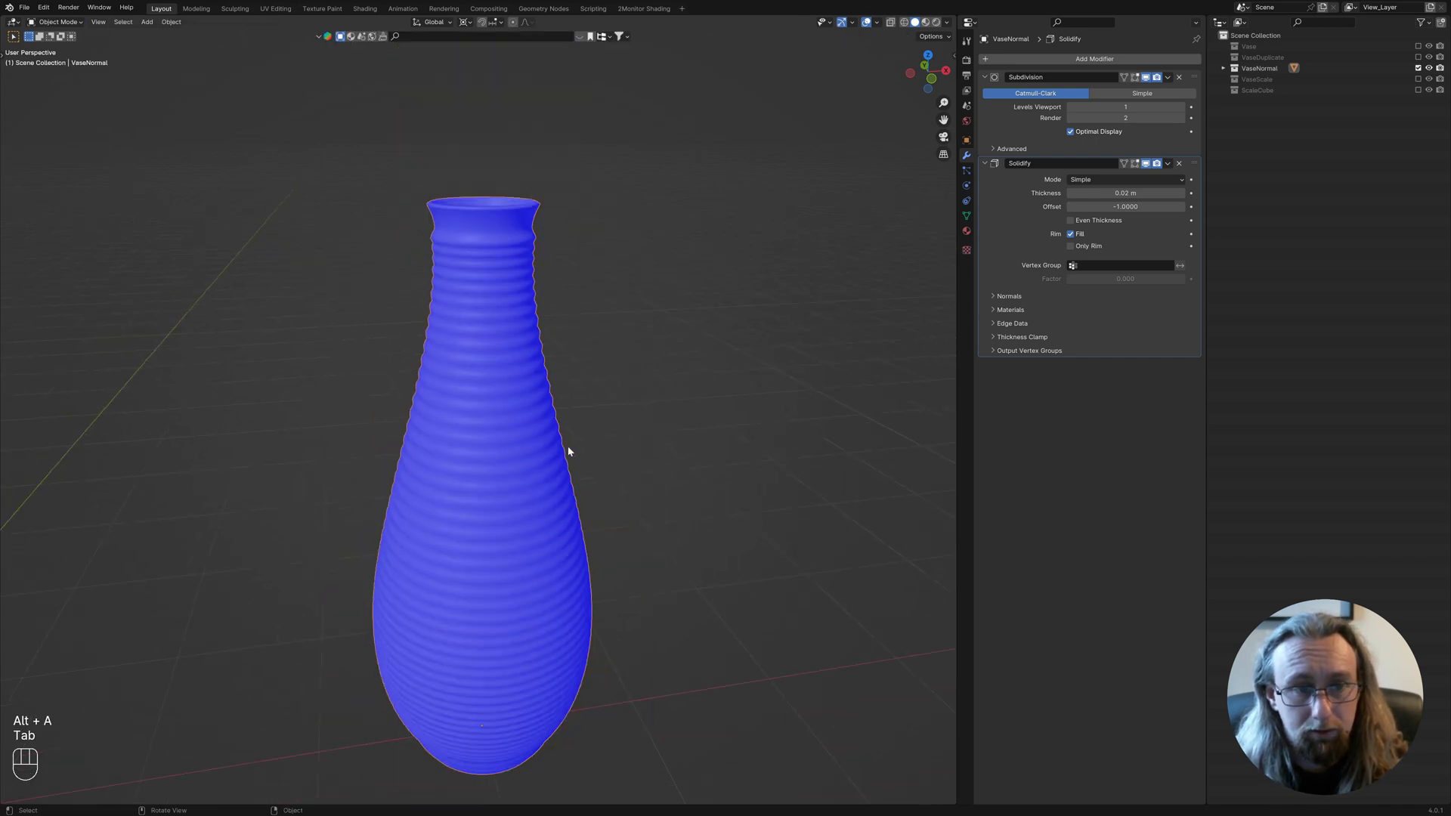
View the Face Orientation overlay setting and check the vase's face directions in Edit Mode.
{"action": "left_click", "coordinate": [876, 22]}
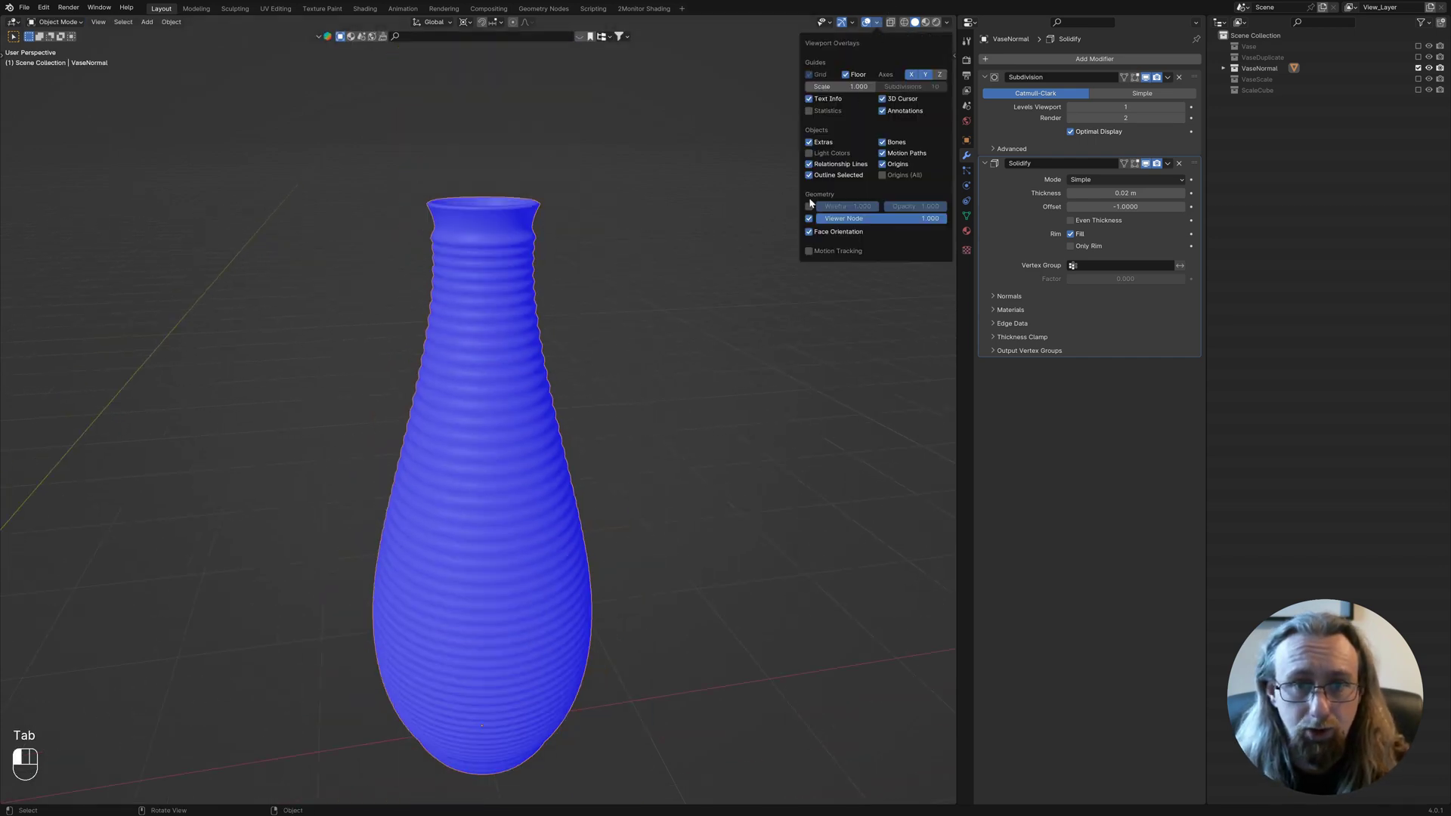
{"action": "left_click", "coordinate": [877, 22]}
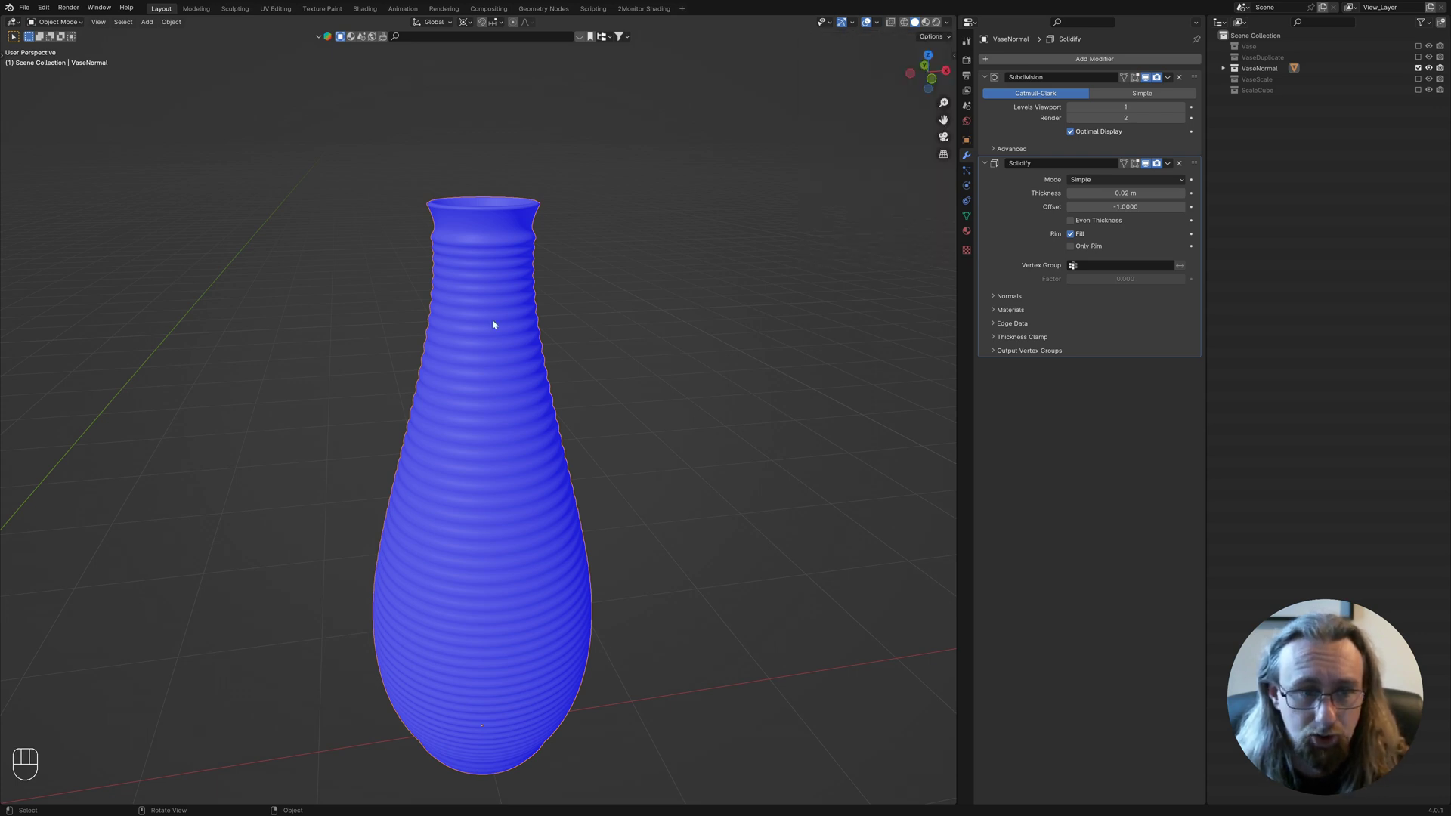
{"action": "key", "text": "Tab"}
{"action": "scroll", "coordinate": [492, 325], "scroll_direction": "up", "scroll_amount": 5}
{"action": "key", "text": "alt+a"}
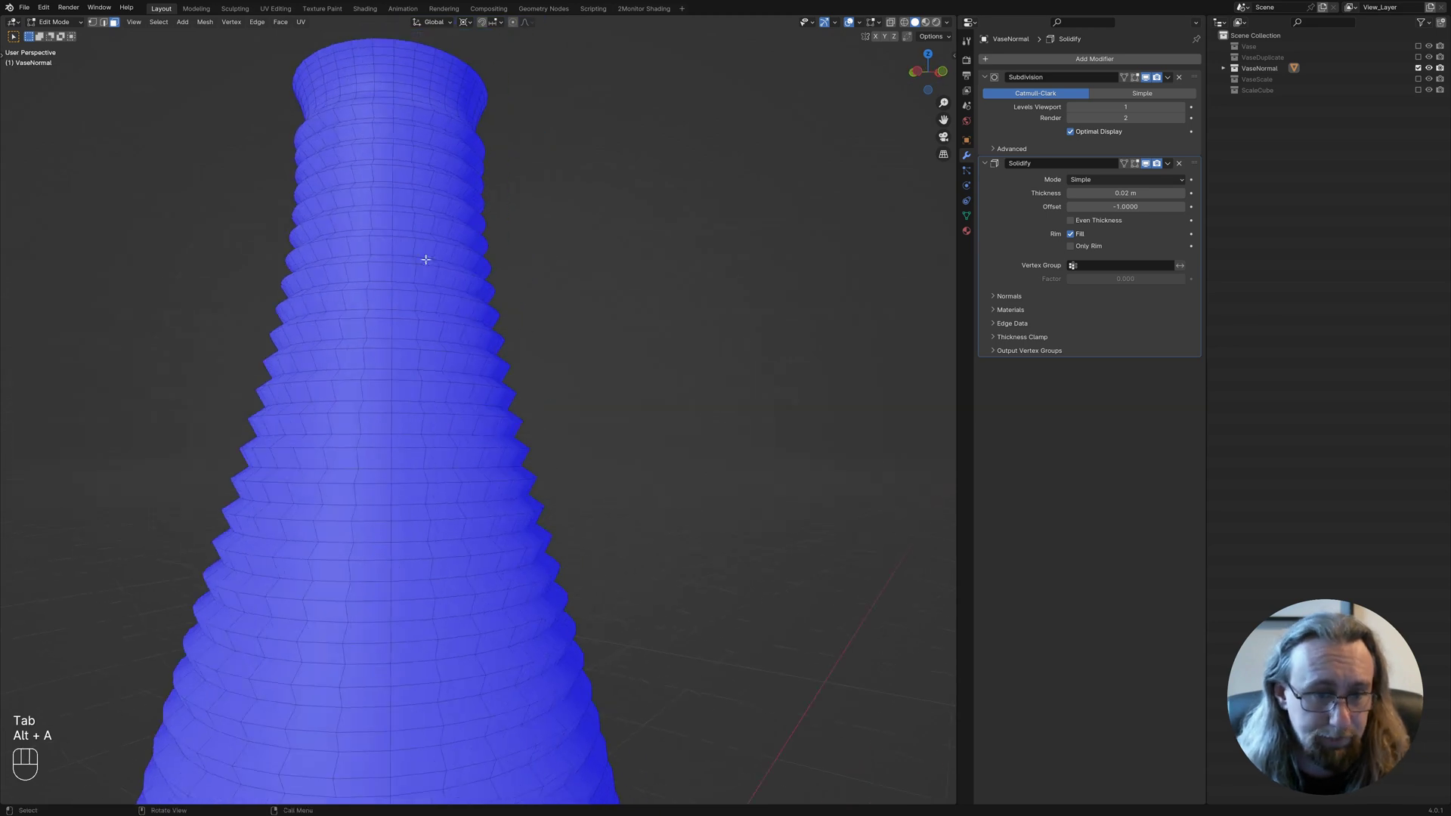
{"action": "scroll", "coordinate": [578, 453], "scroll_direction": "down", "scroll_amount": 4}
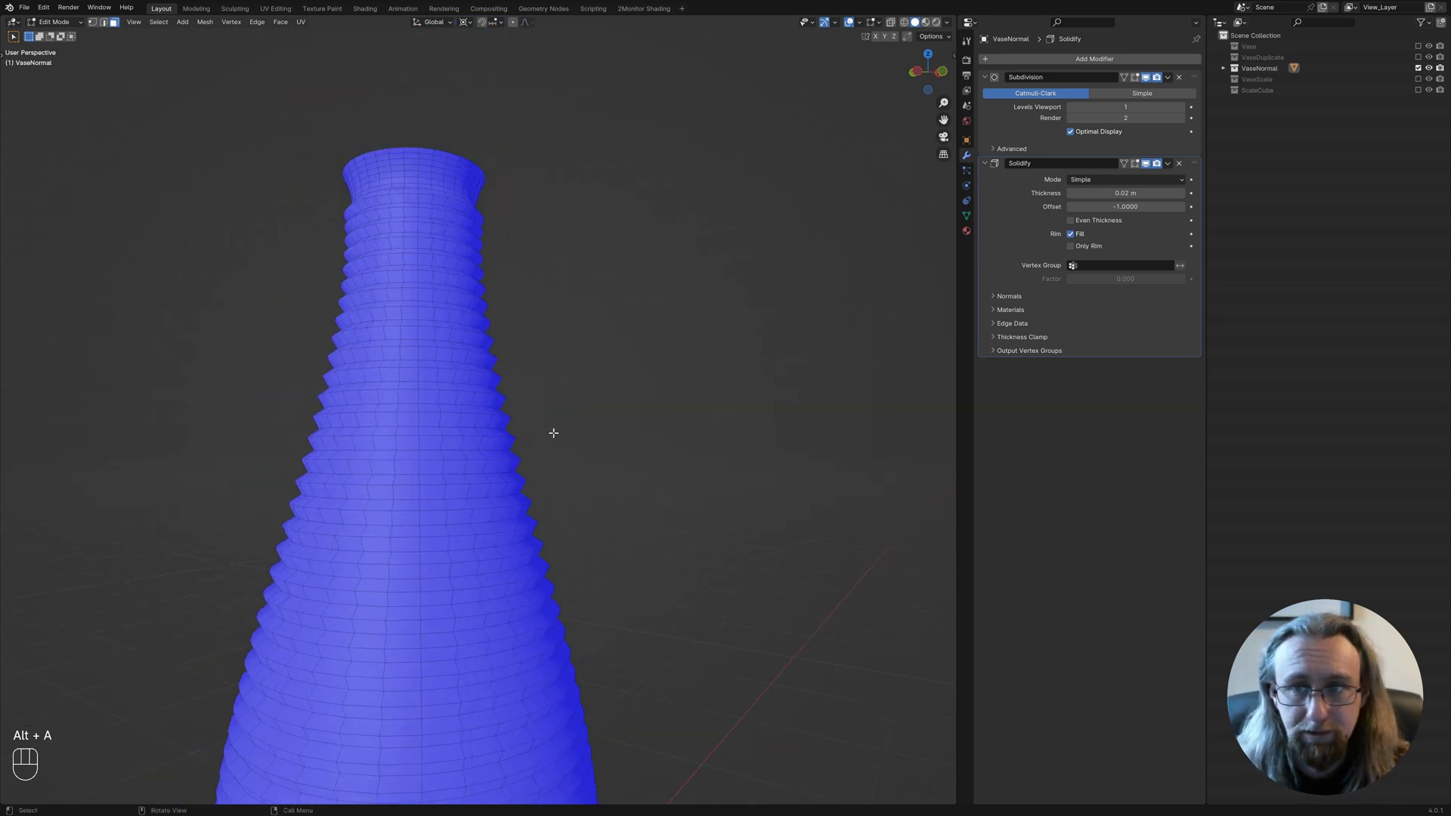
Return to Object Mode and turn off the Face Orientation overlay to check the vase's plain surface.
{"action": "key", "text": "Tab"}
{"action": "scroll", "coordinate": [632, 373], "scroll_direction": "down", "scroll_amount": 4}
{"action": "key", "text": "q"}
{"action": "left_click", "coordinate": [632, 371]}
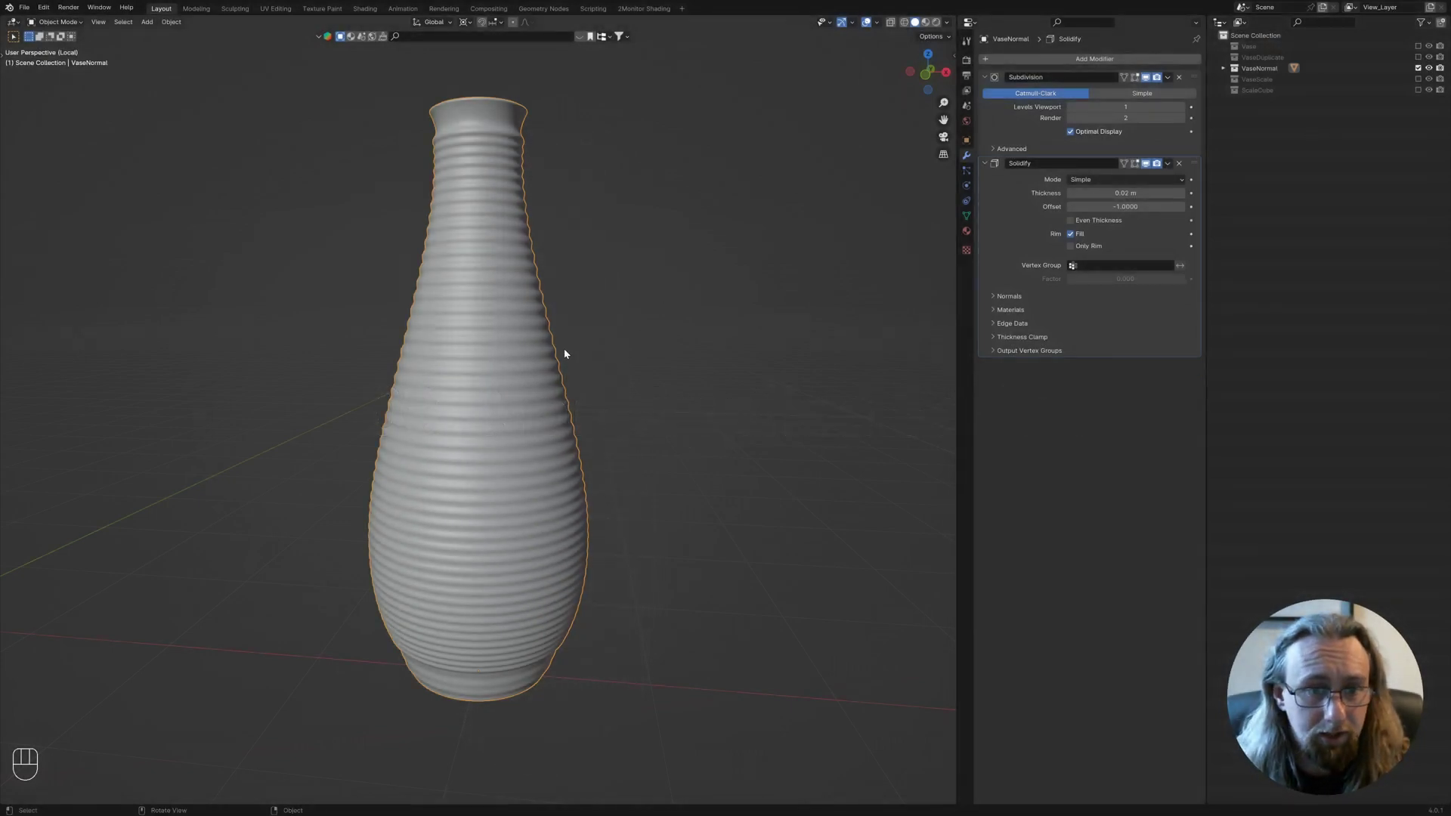
{"action": "middle_click_drag", "start_coordinate": [565, 353], "coordinate": [543, 389]}
Deselect the vase, exclude the VaseNormal collection and enable the VaseScale collection.
{"action": "left_click", "coordinate": [1290, 201]}
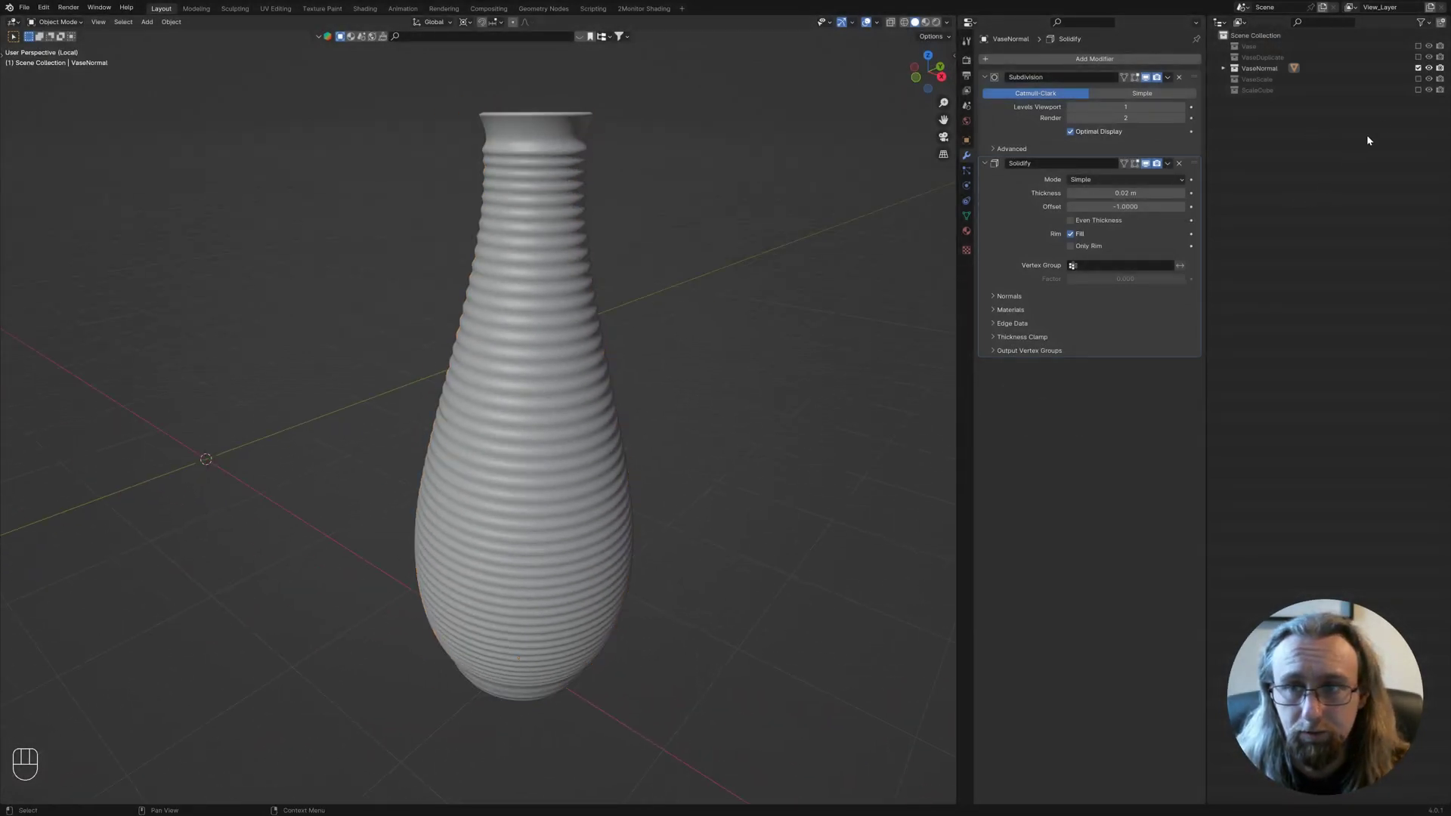
{"action": "left_click", "coordinate": [1418, 68]}
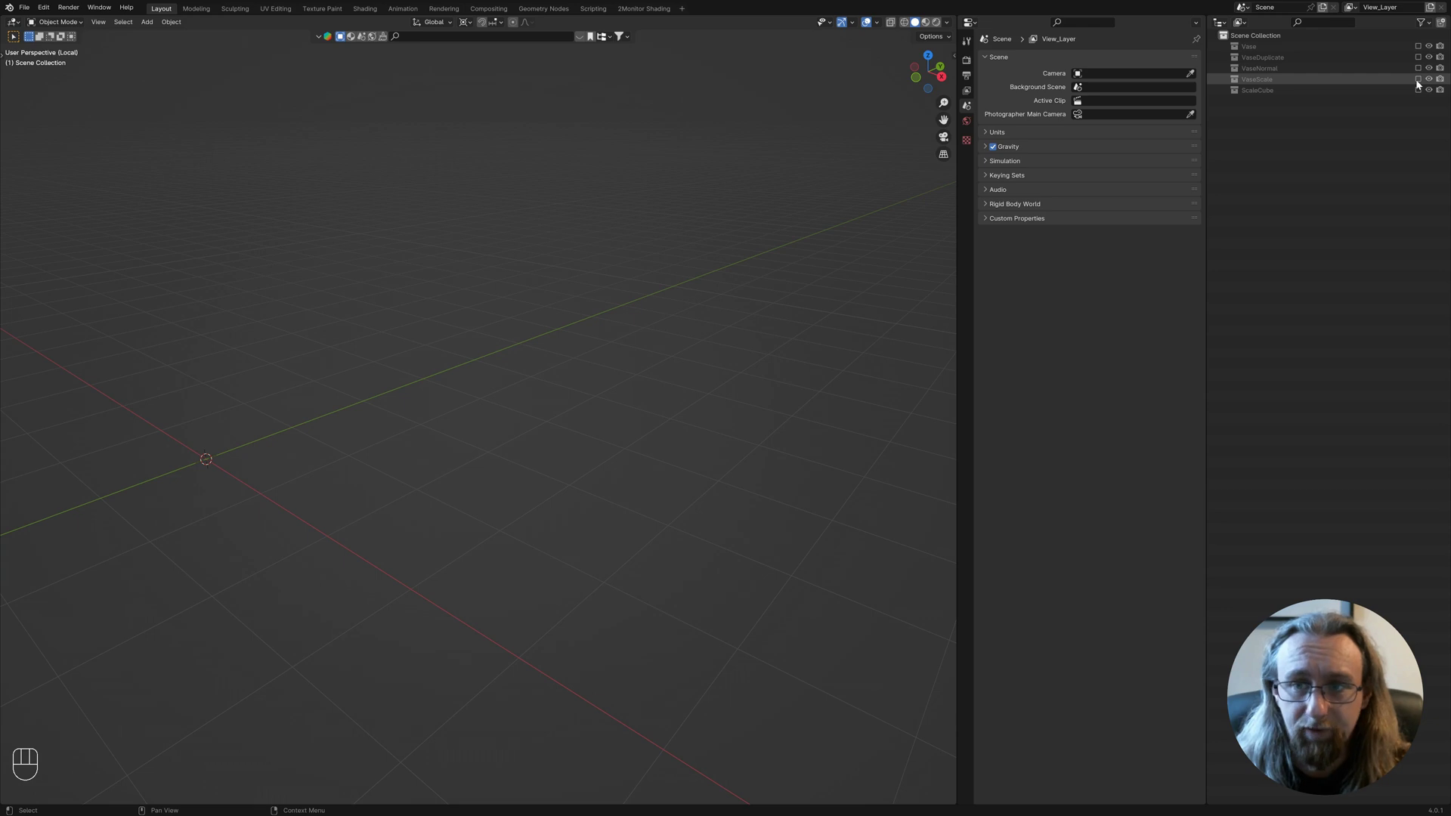
{"action": "left_click", "coordinate": [1418, 79]}
Select the VaseScale vase, inspect its mesh in Edit Mode and examine its rim in Object Mode.
{"action": "mouse_move", "coordinate": [513, 463]}
{"action": "middle_mouse_down"}
{"action": "mouse_move", "coordinate": [404, 469]}
{"action": "mouse_move", "coordinate": [519, 470]}
{"action": "middle_mouse_up"}
{"action": "left_click", "coordinate": [487, 446]}
{"action": "scroll", "coordinate": [487, 446], "scroll_direction": "up", "scroll_amount": 3}
{"action": "key", "text": "Tab"}
{"action": "key", "text": "alt+a"}
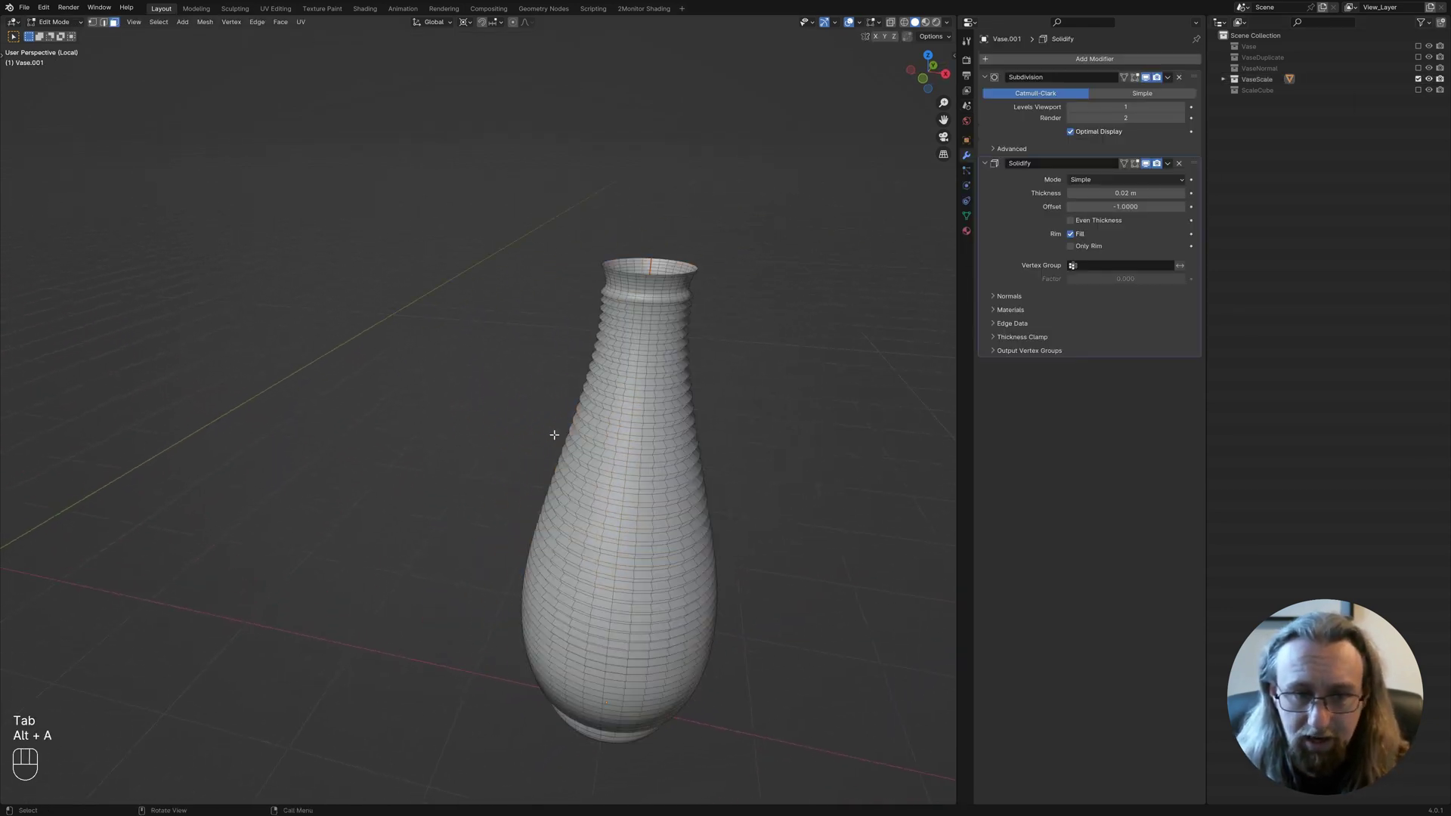
{"action": "key", "text": "Tab"}
{"action": "scroll", "coordinate": [396, 632], "scroll_direction": "up", "scroll_amount": 5}
{"action": "middle_click_drag", "start_coordinate": [395, 632], "coordinate": [441, 592]}
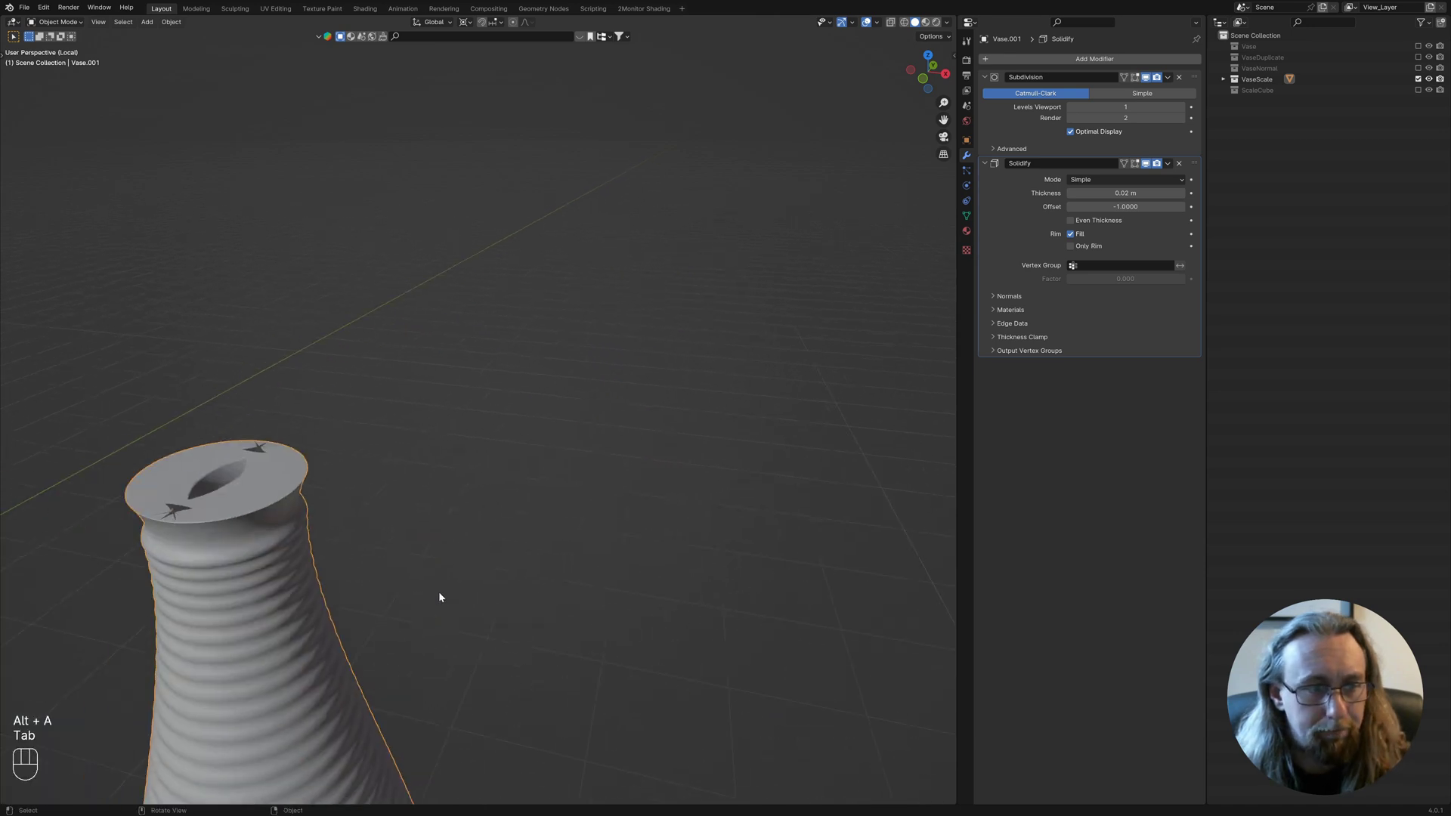
Enable the Vase collection alongside VaseScale.
{"action": "left_click", "coordinate": [1418, 68]}
{"action": "left_click", "coordinate": [1418, 68]}
{"action": "left_click", "coordinate": [1418, 47]}
{"action": "scroll", "coordinate": [514, 391], "scroll_direction": "down", "scroll_amount": 5}
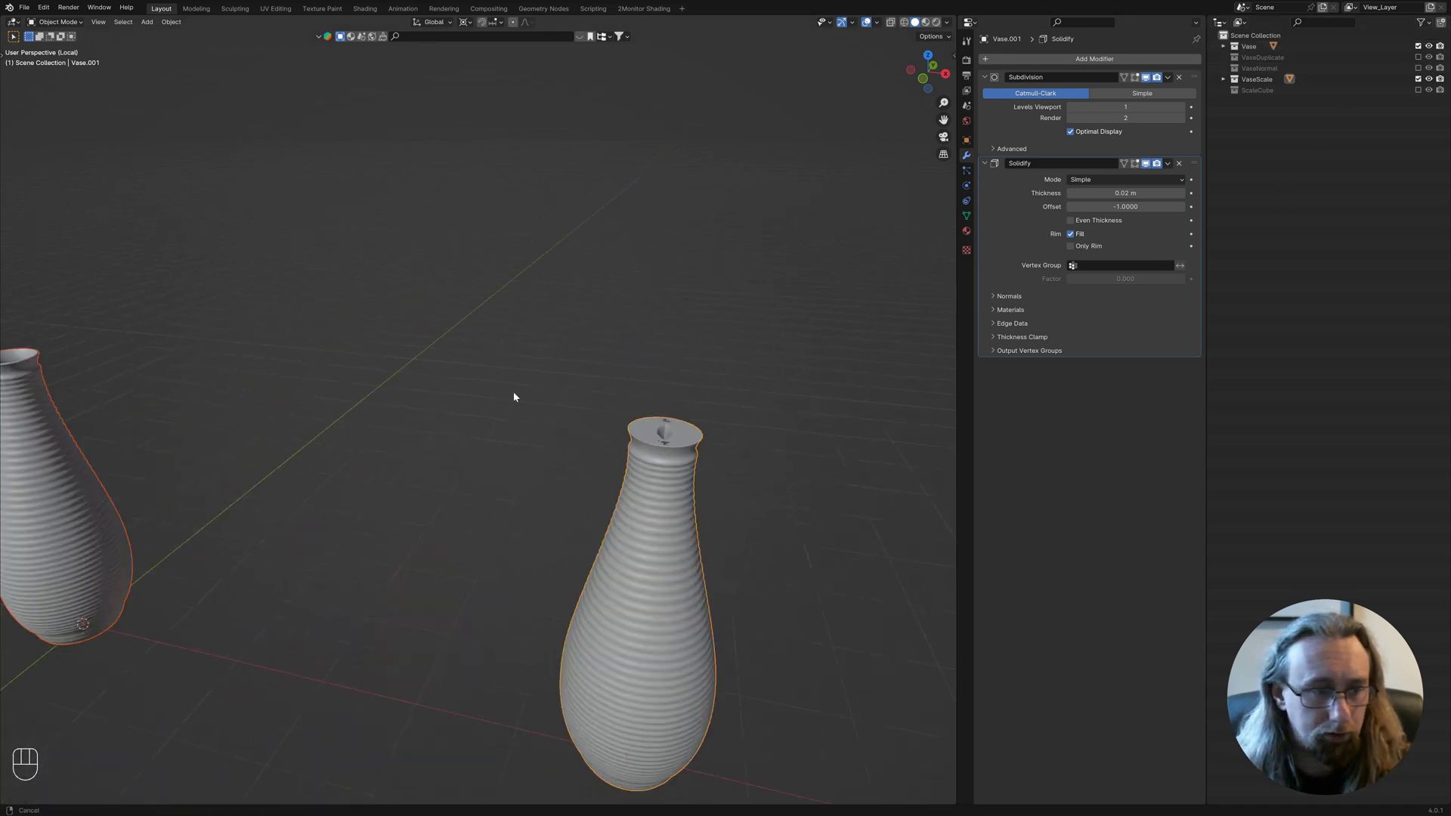
Select only the original vase and move it about 4.69 m along X beside the VaseScale vase.
{"action": "middle_click_drag", "start_coordinate": [514, 391], "coordinate": [75, 294]}
{"action": "key", "text": "alt+a"}
{"action": "left_click", "coordinate": [73, 310]}
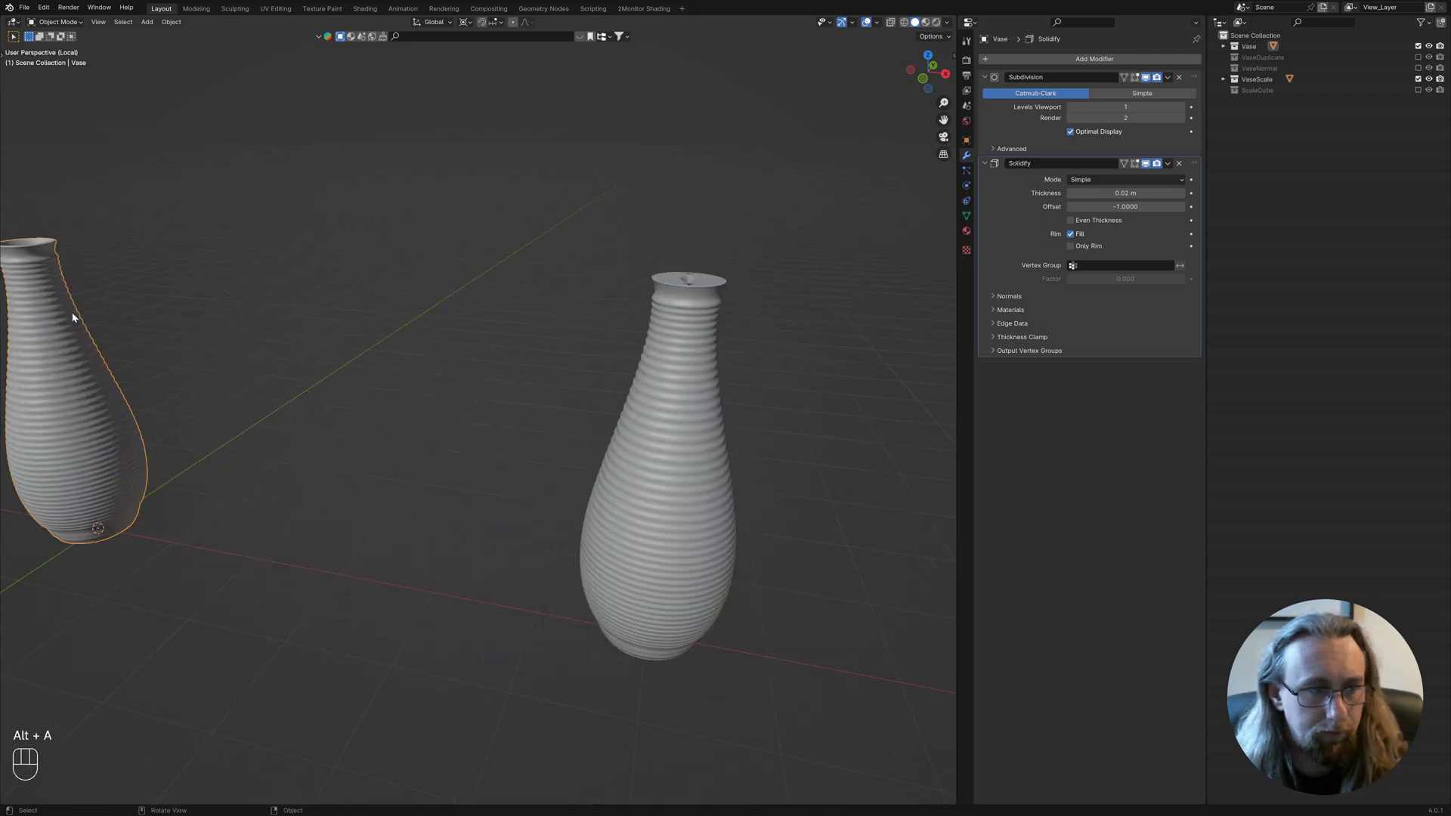
{"action": "key", "text": "g"}
{"action": "left_click", "coordinate": [491, 359]}
Compare the rims of both vases from above and select each vase in turn to compare their modifier settings.
{"action": "scroll", "coordinate": [613, 295], "scroll_direction": "up", "scroll_amount": 5}
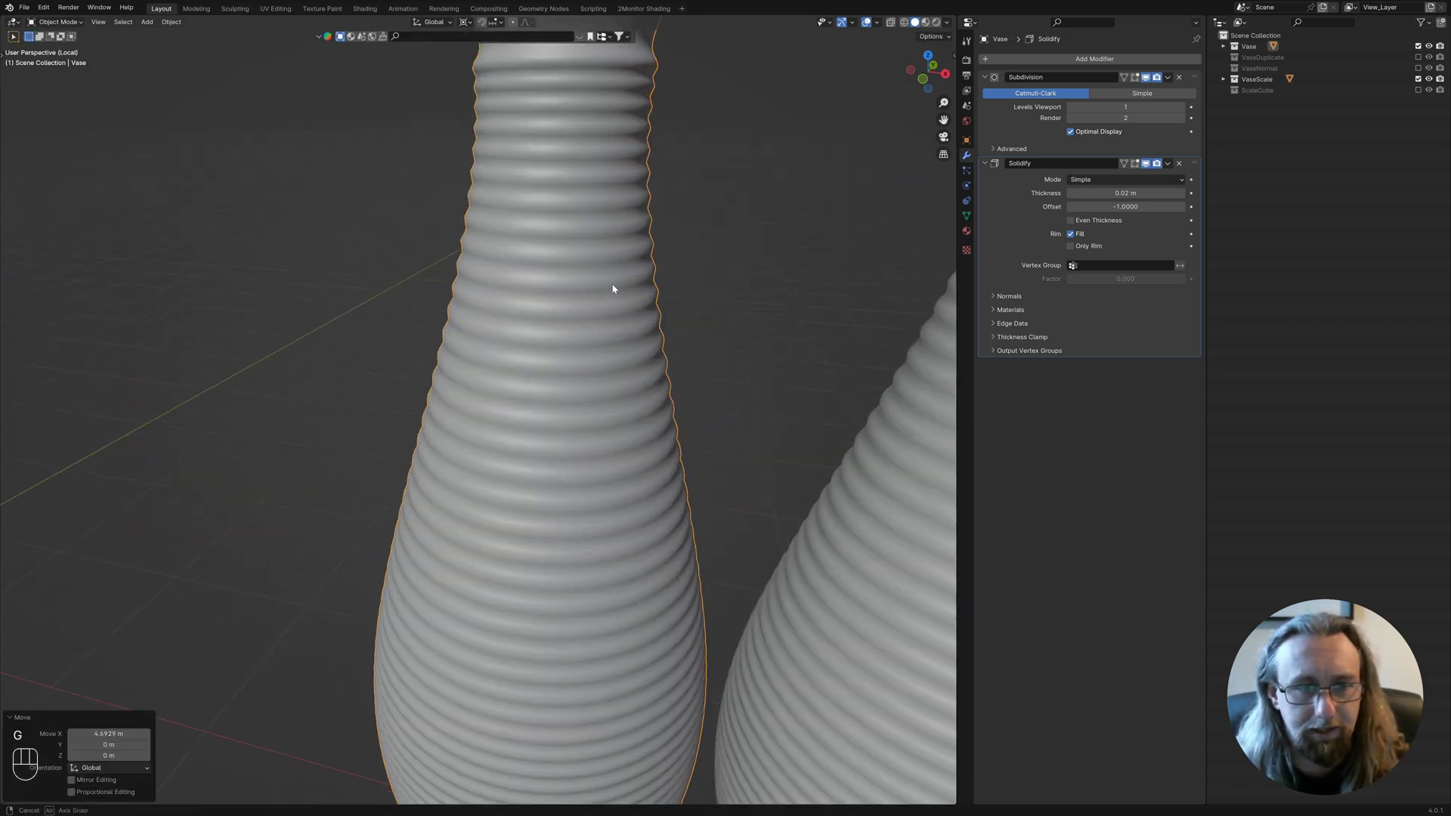
{"action": "middle_click_drag", "start_coordinate": [612, 295], "coordinate": [486, 266]}
{"action": "key", "text": "alt+a"}
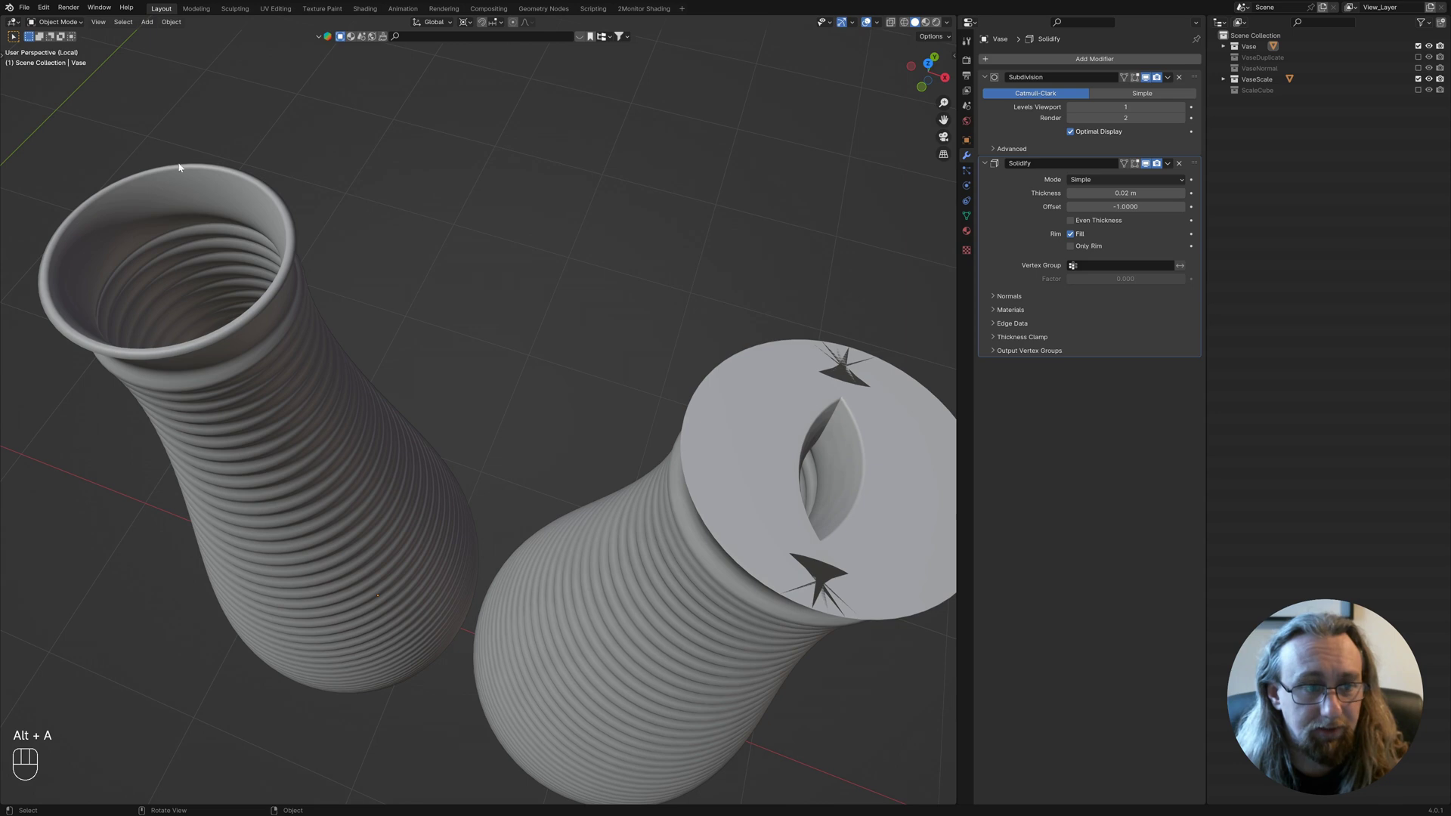
{"action": "left_click", "coordinate": [754, 427]}
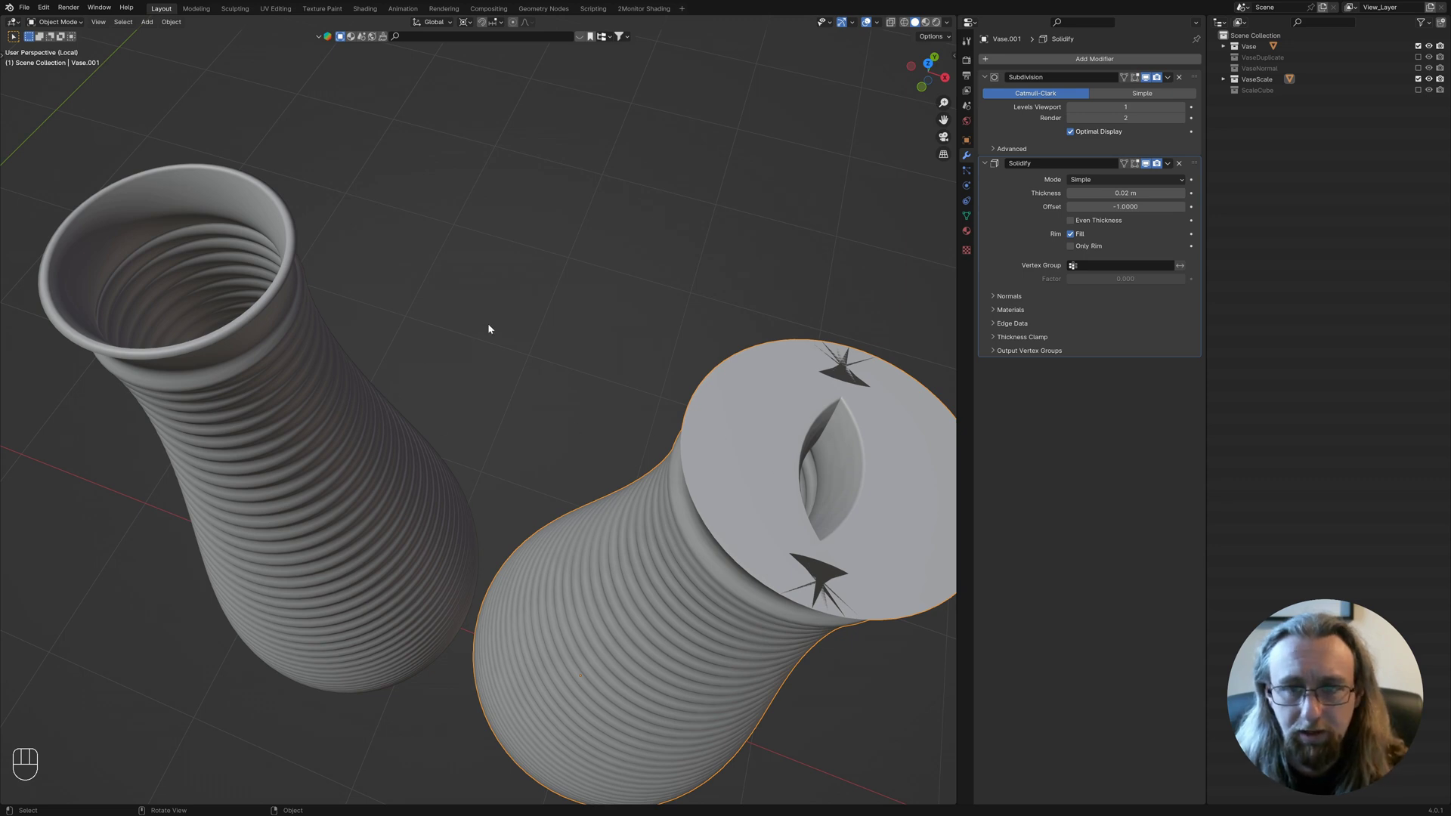
{"action": "left_click", "coordinate": [292, 290]}
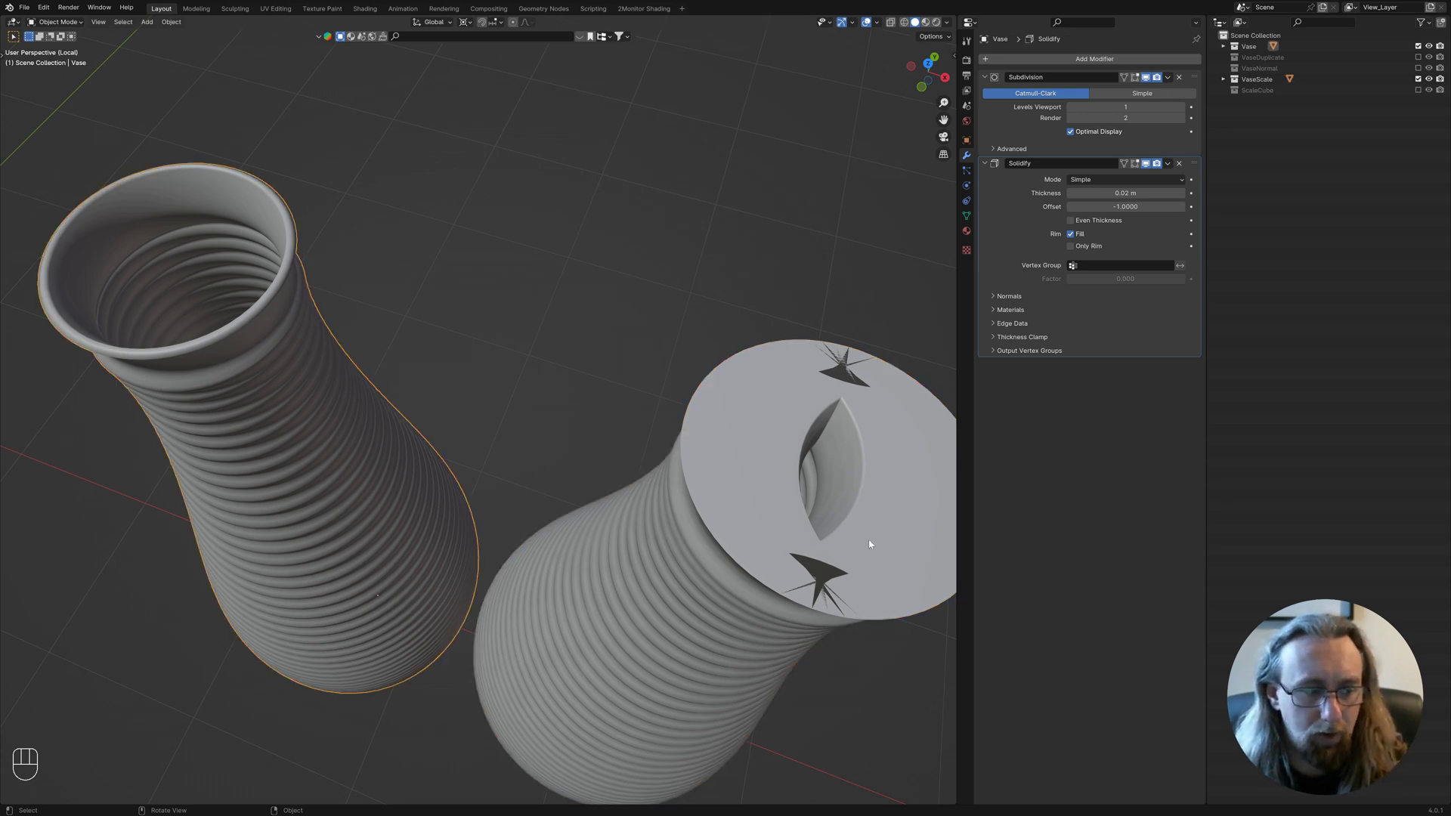
Show the Item transform values and select each vase in turn to compare the scale of VaseScale with the original.
{"action": "left_click", "coordinate": [753, 517]}
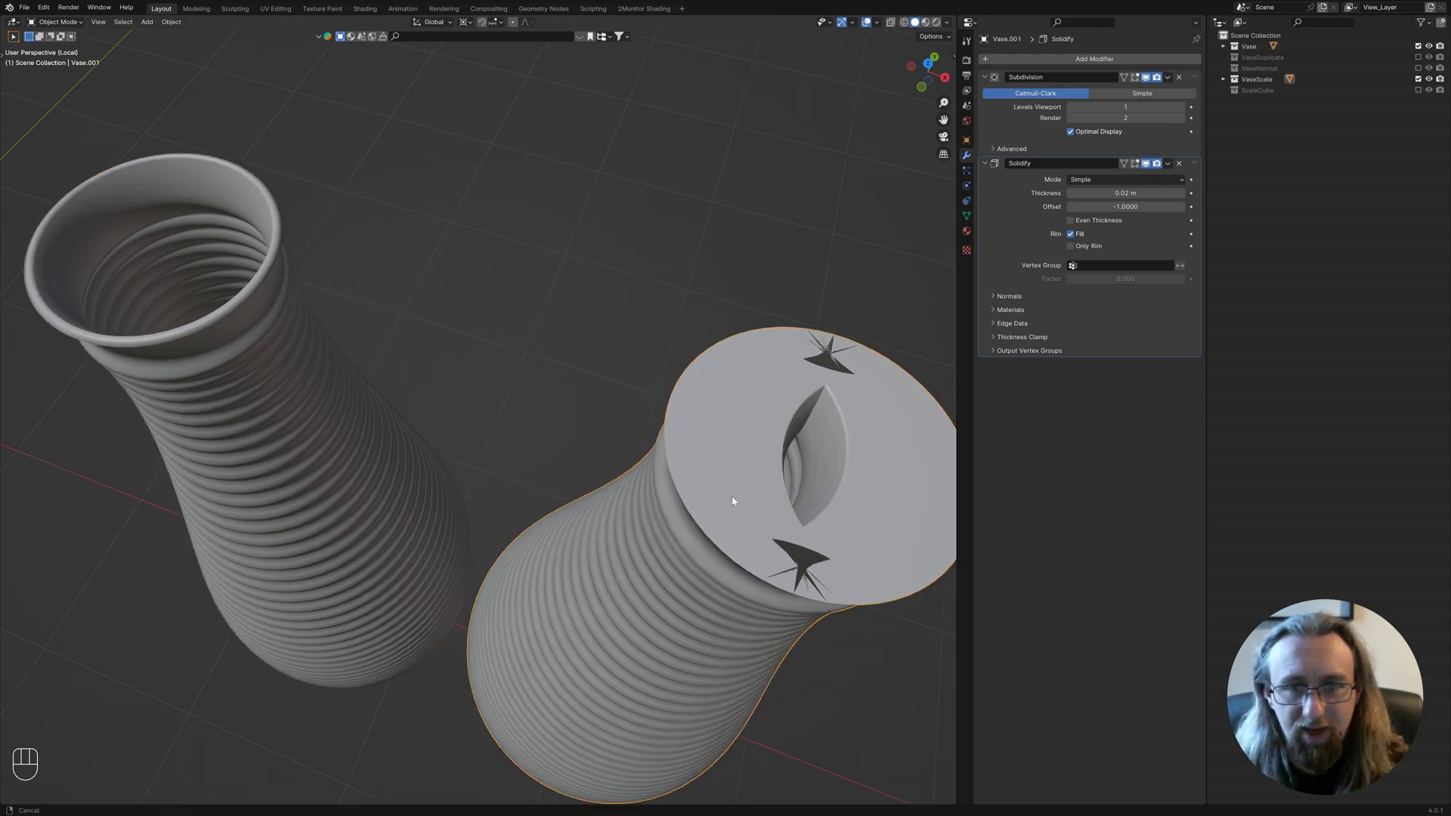
{"action": "middle_click_drag", "start_coordinate": [738, 502], "coordinate": [533, 448]}
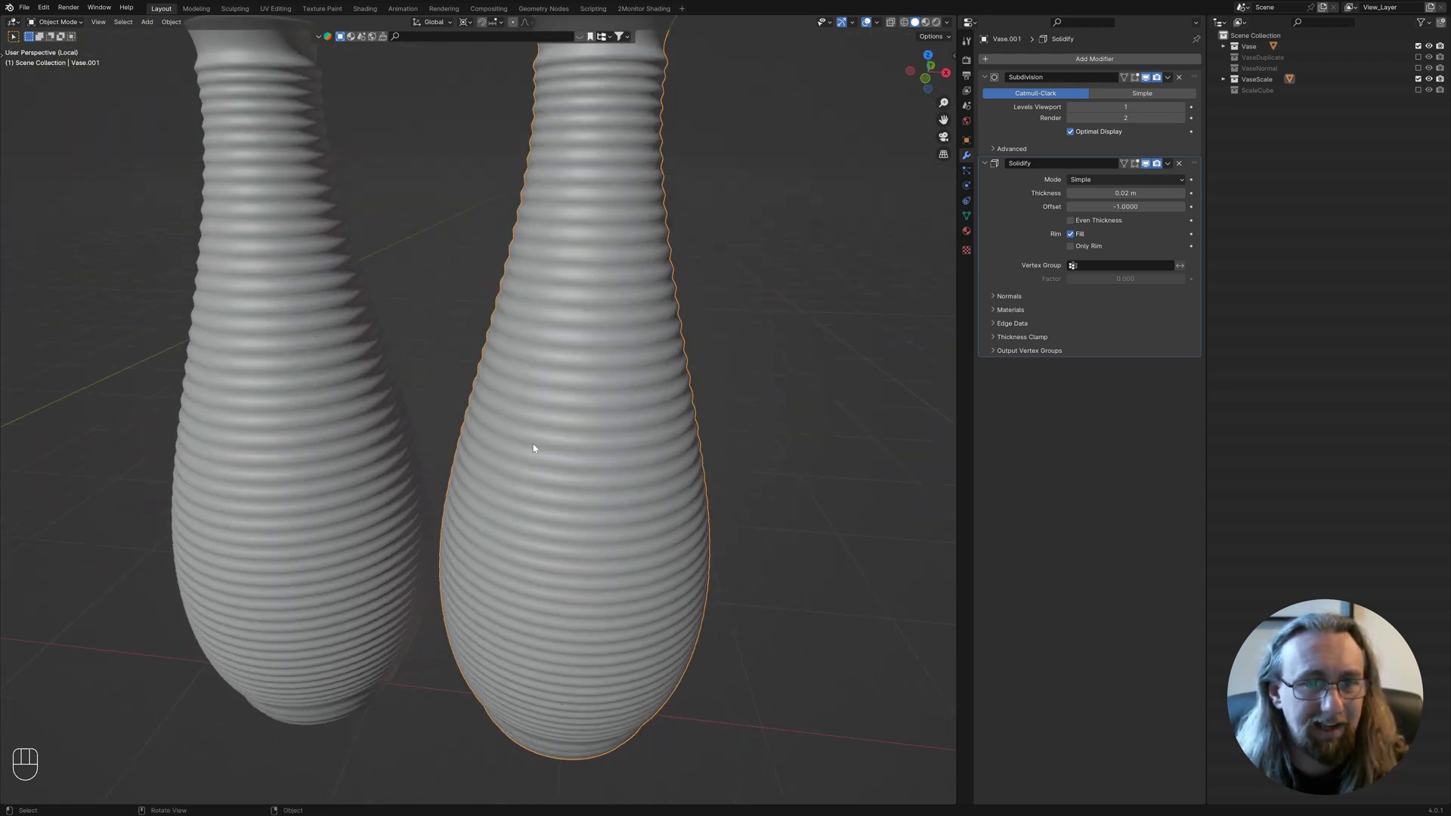
{"action": "key", "text": "n"}
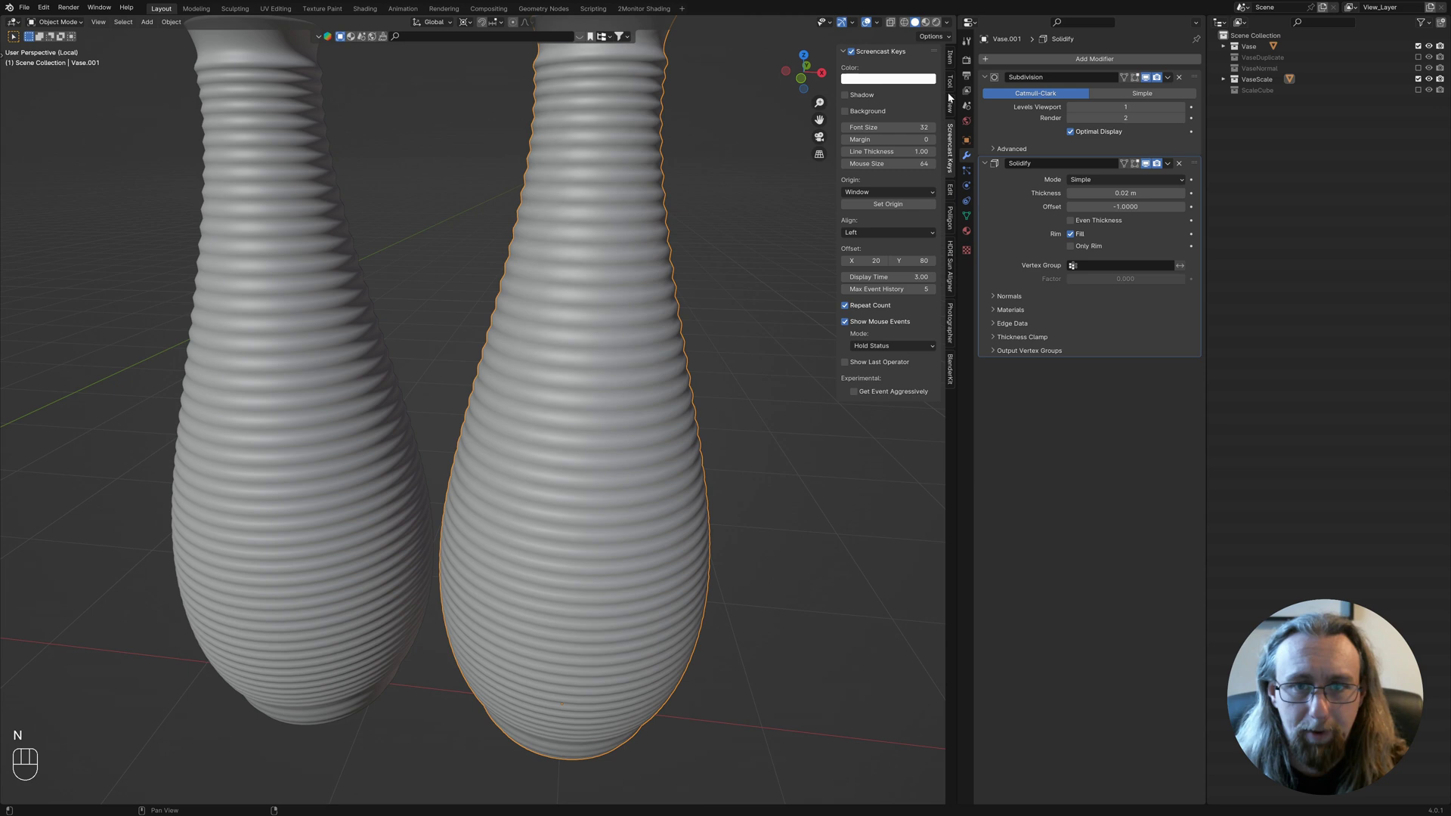
{"action": "left_click", "coordinate": [951, 58]}
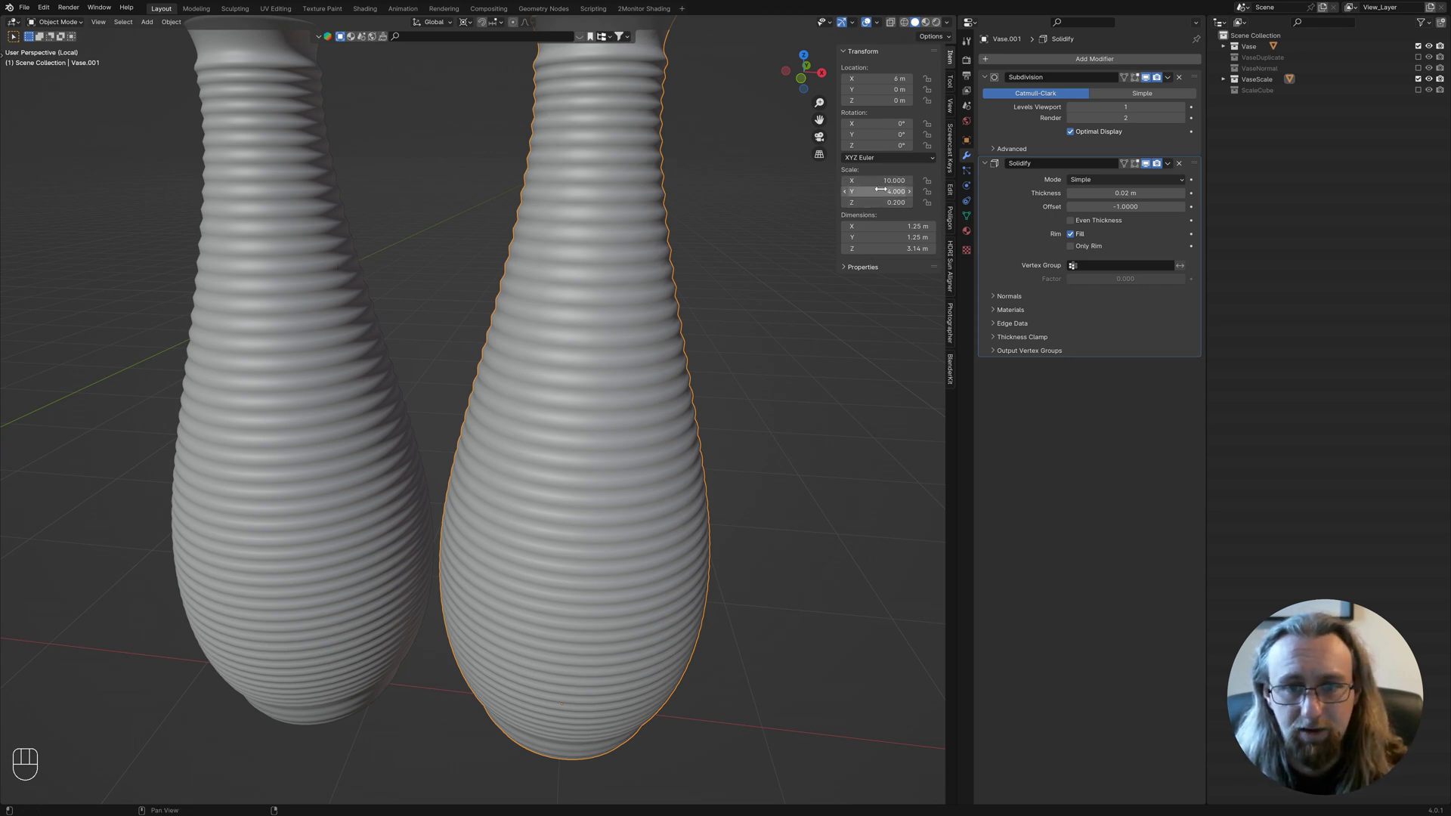
{"action": "middle_click_drag", "start_coordinate": [563, 268], "coordinate": [459, 424], "text": "shift"}
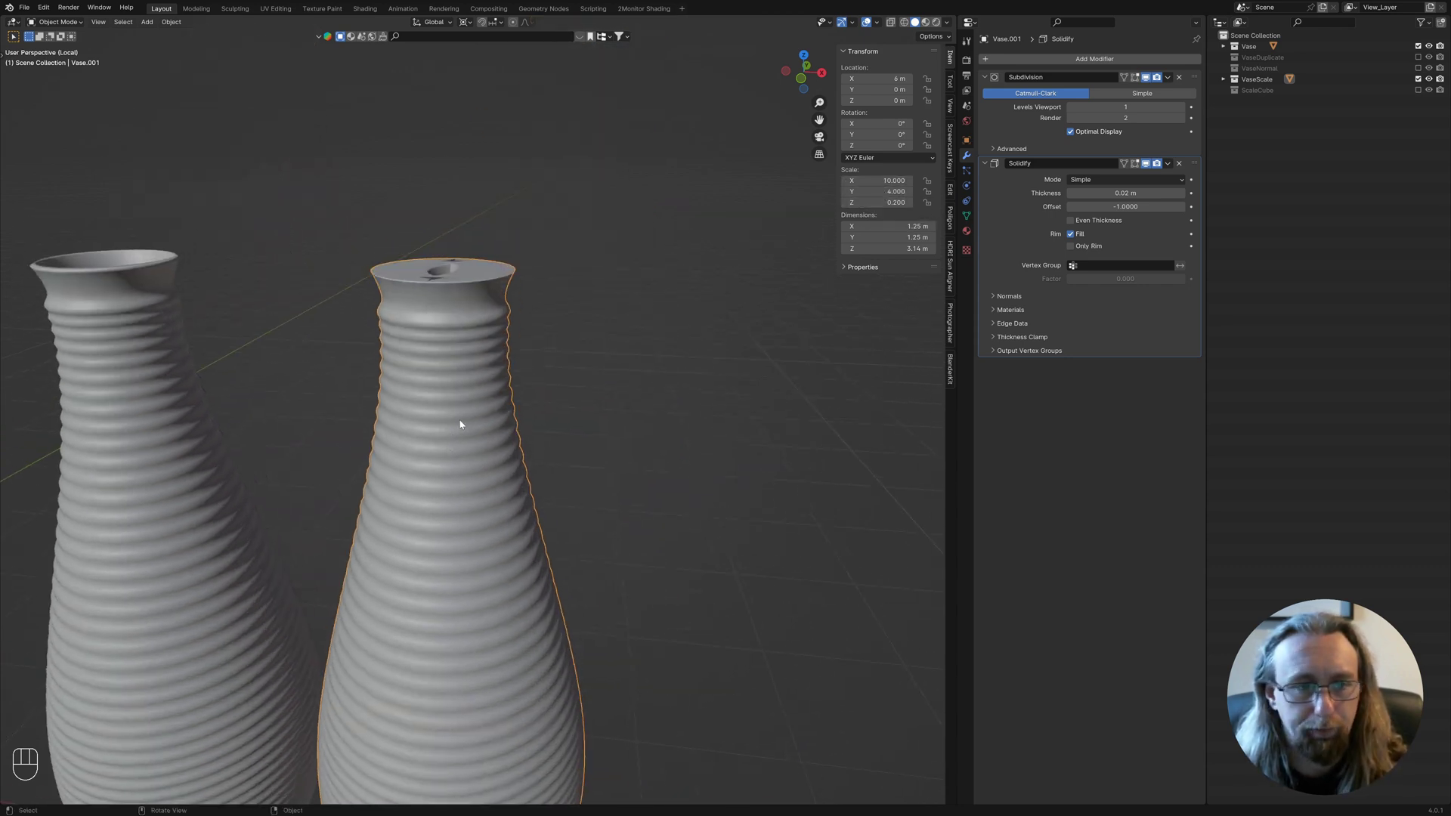
{"action": "left_click", "coordinate": [106, 308]}
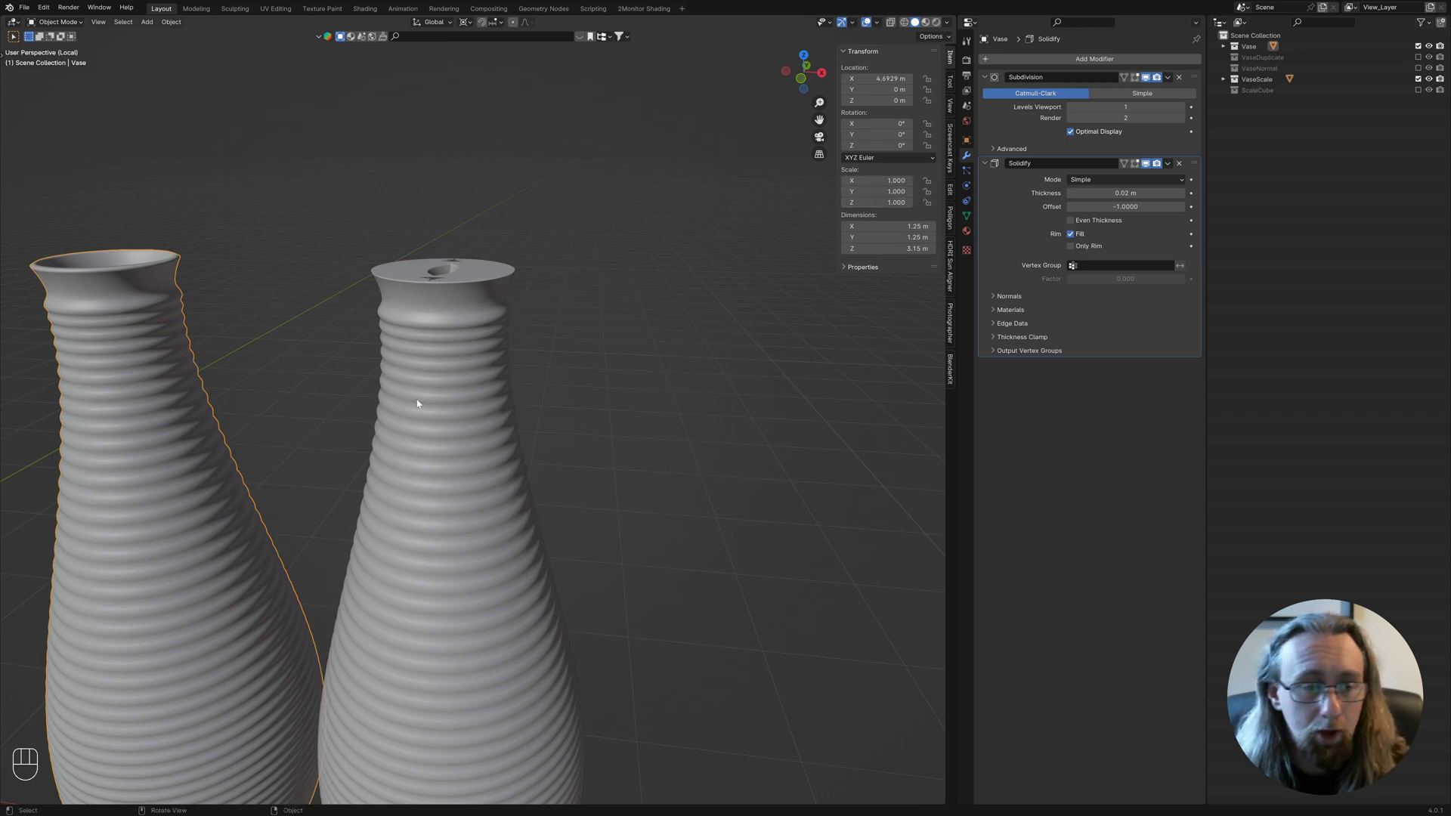
{"action": "scroll", "coordinate": [446, 393], "scroll_direction": "down", "scroll_amount": 3}
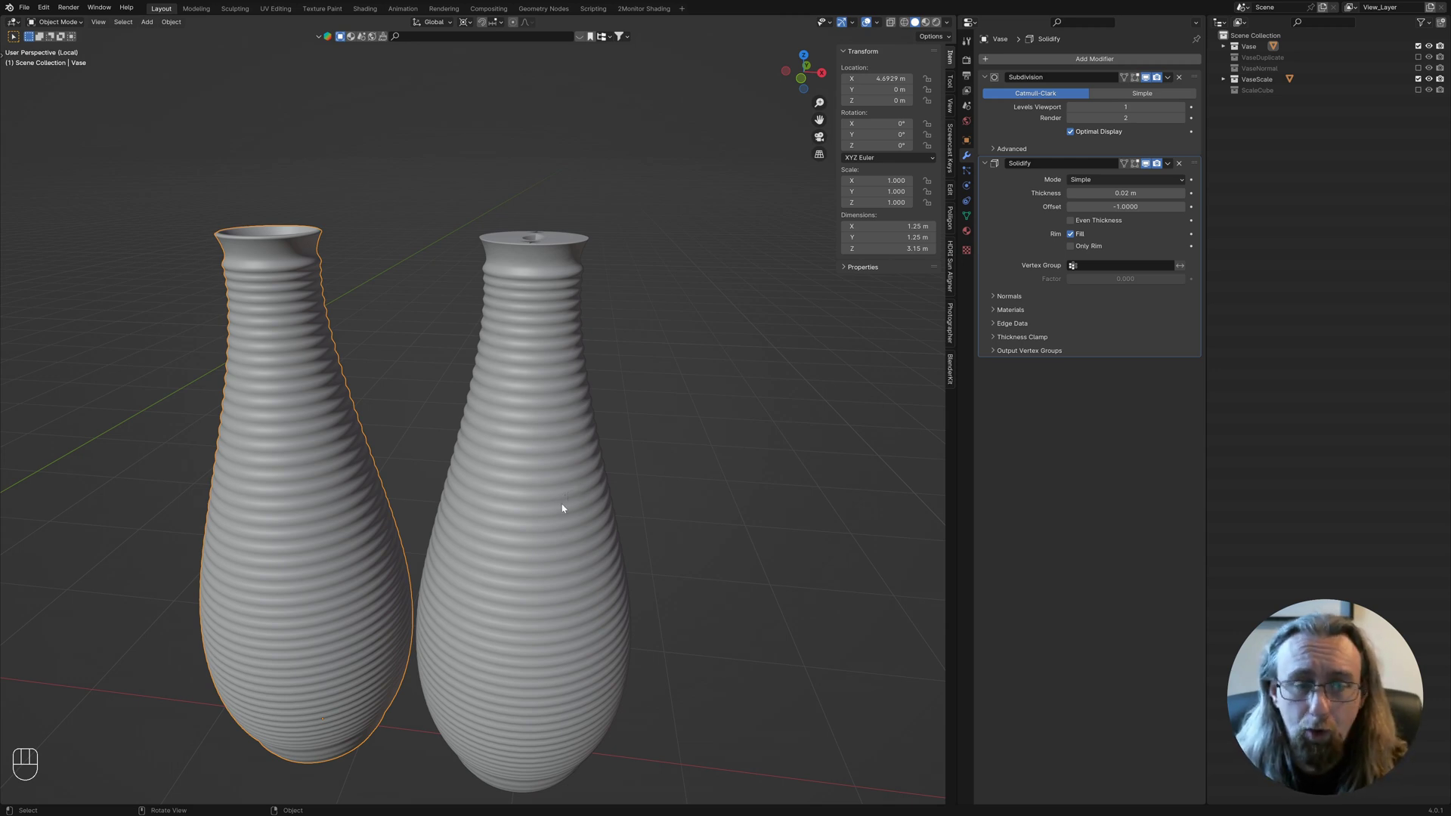
{"action": "left_click", "coordinate": [583, 444]}
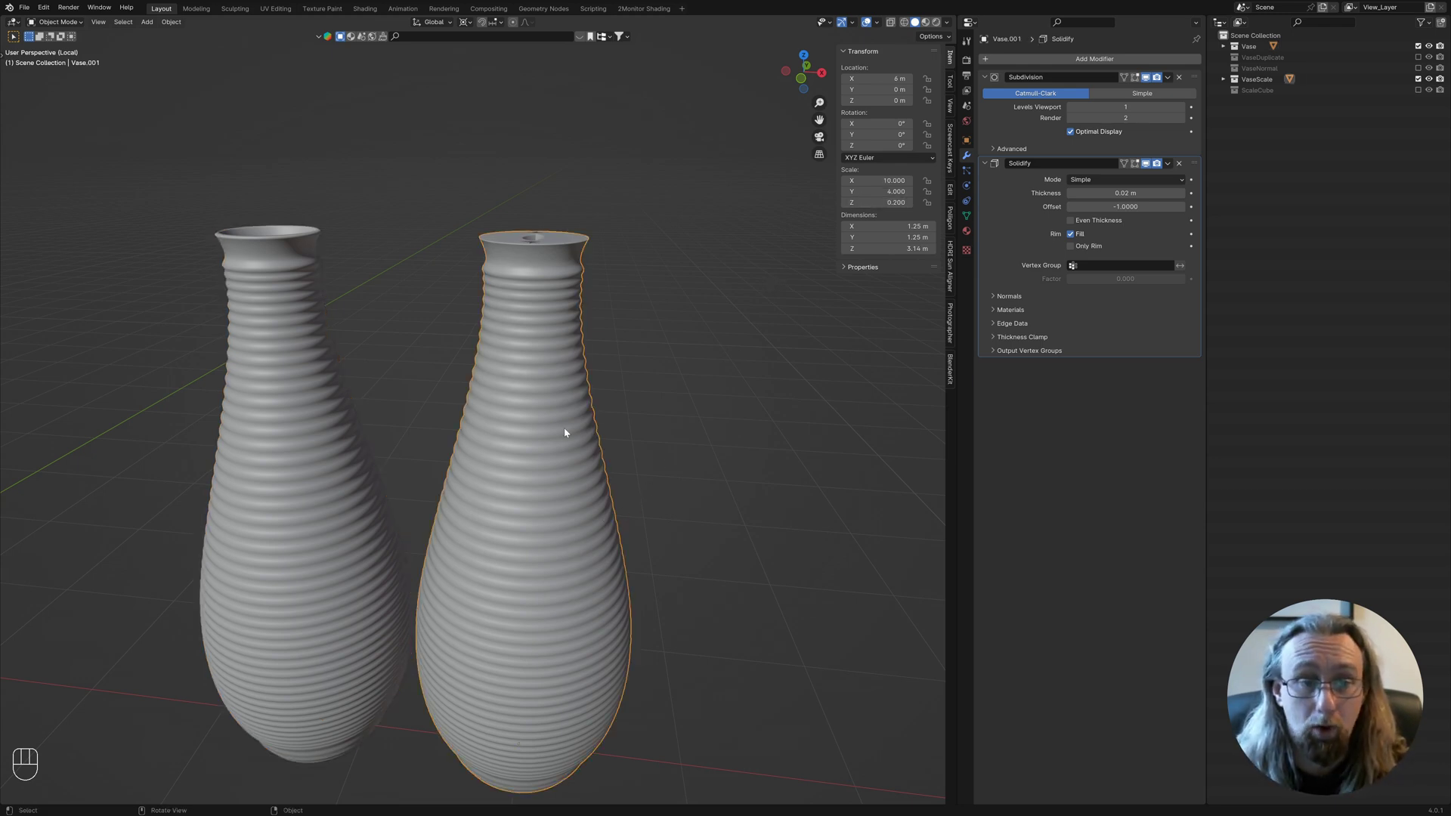
Apply the scale of the VaseScale vase and examine its rim and body beside the original vase.
{"action": "middle_click_drag", "start_coordinate": [597, 398], "coordinate": [567, 409]}
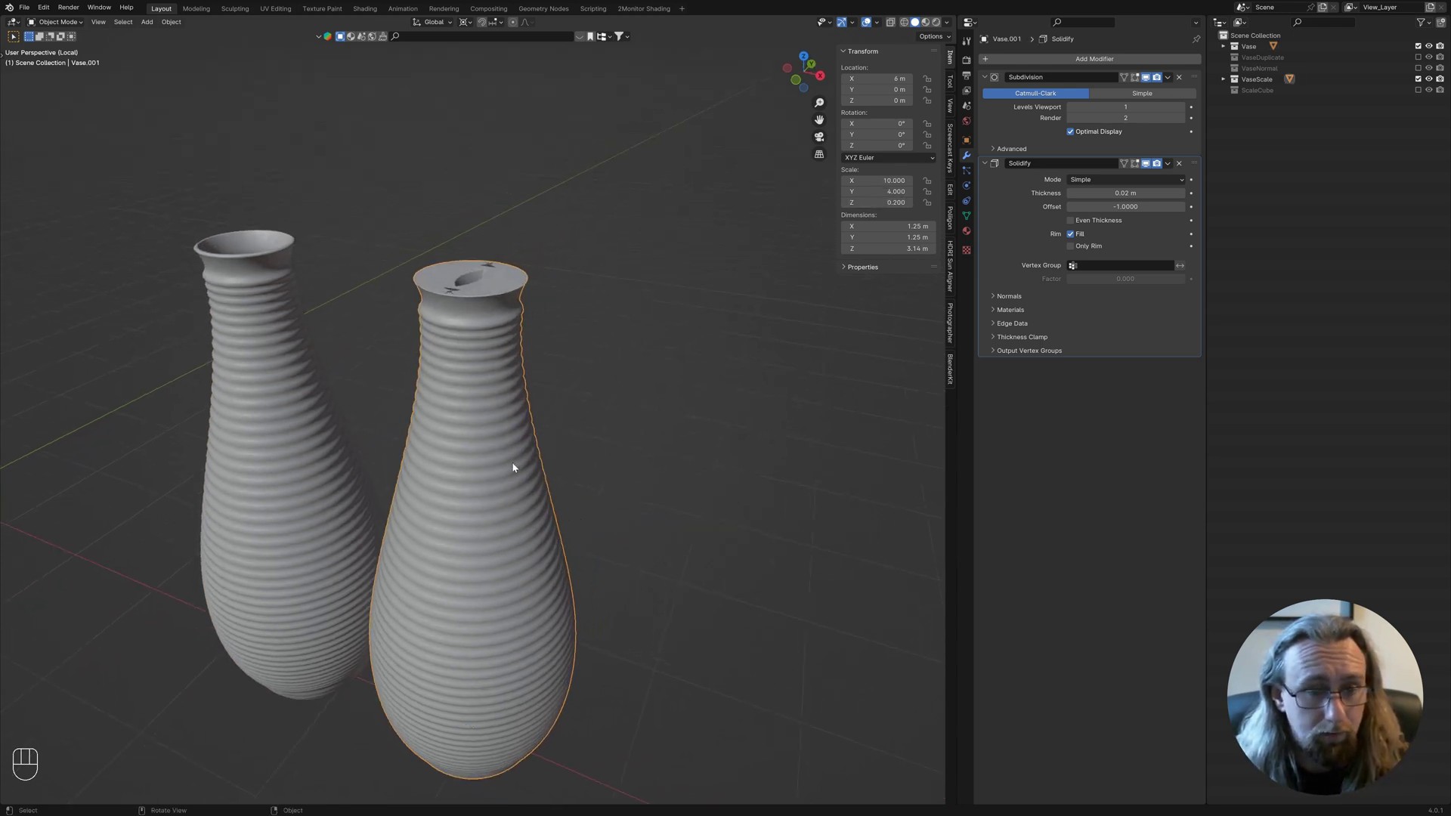
{"action": "key", "text": "ctrl+a"}
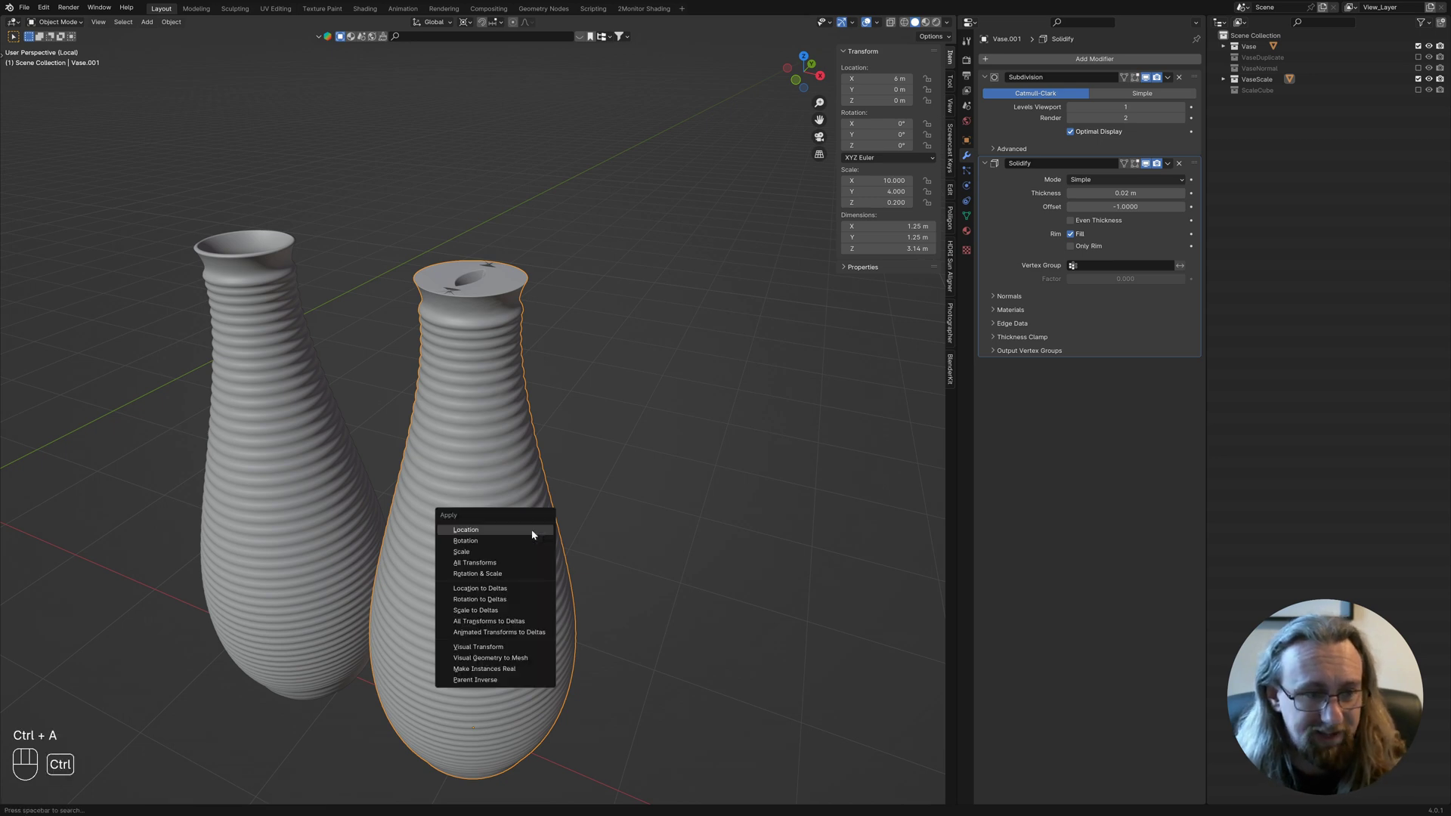
{"action": "left_click", "coordinate": [463, 552]}
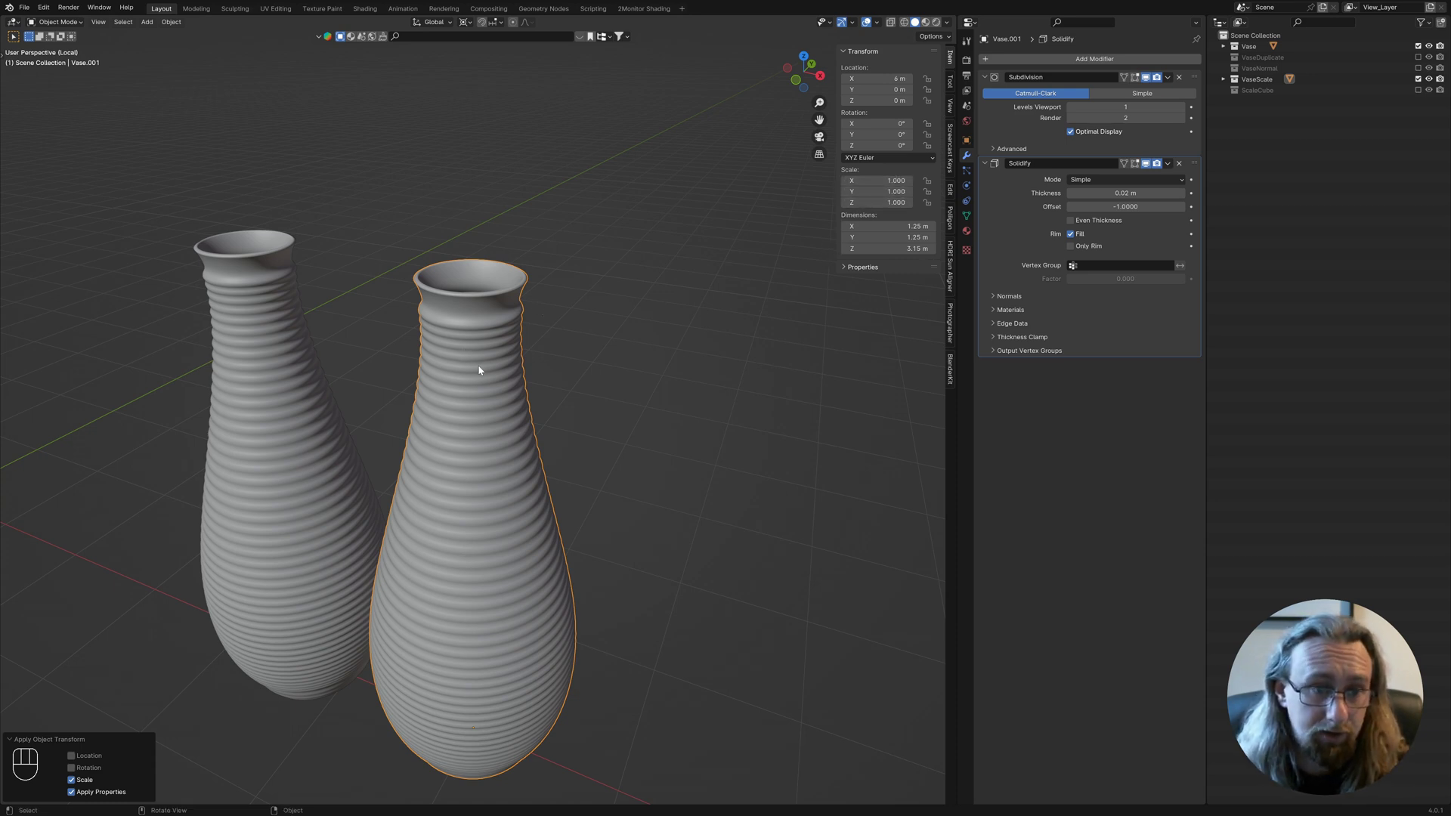
{"action": "scroll", "coordinate": [478, 371], "scroll_direction": "up", "scroll_amount": 5}
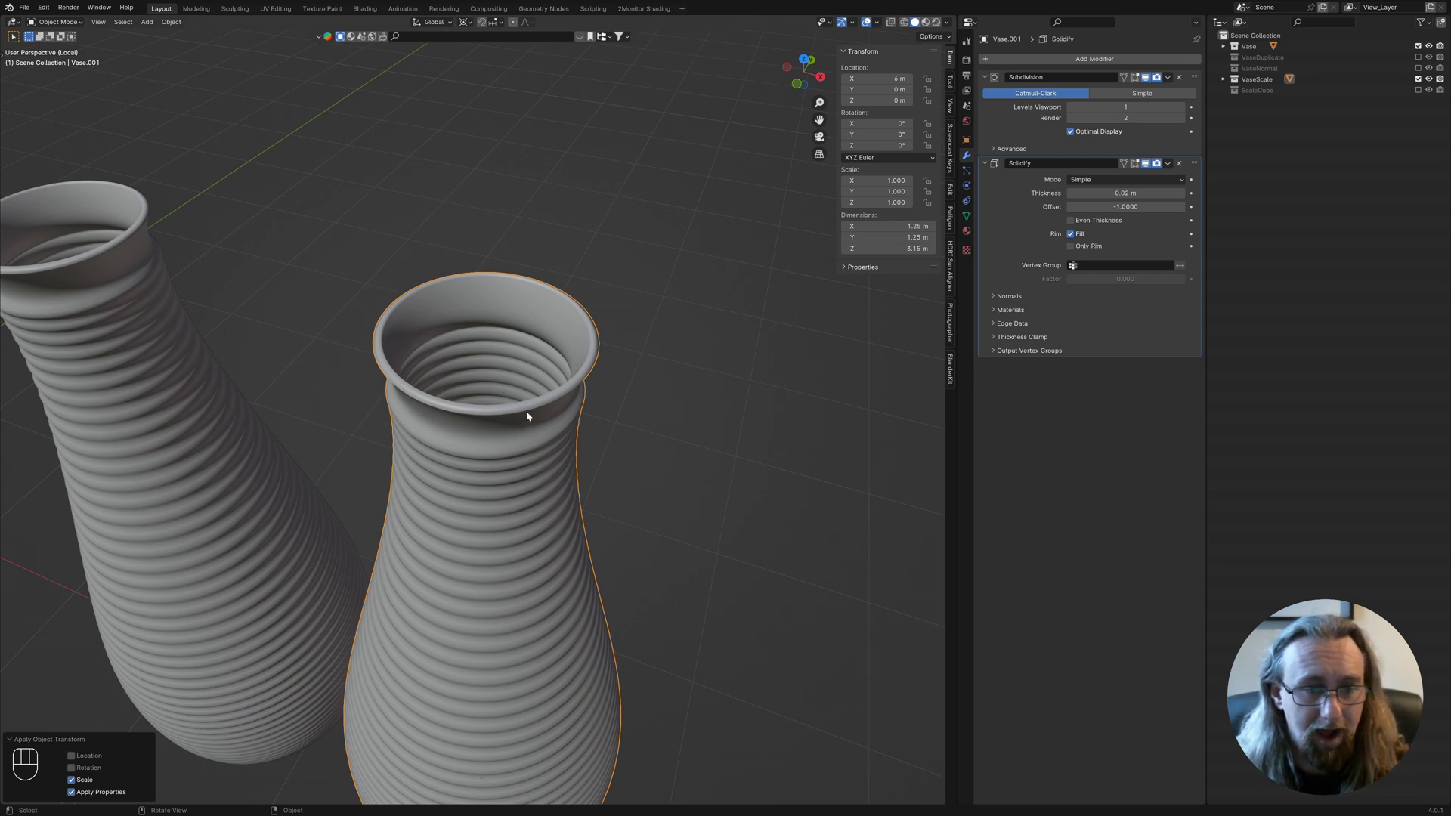
{"action": "scroll", "coordinate": [527, 414], "scroll_direction": "down", "scroll_amount": 4}
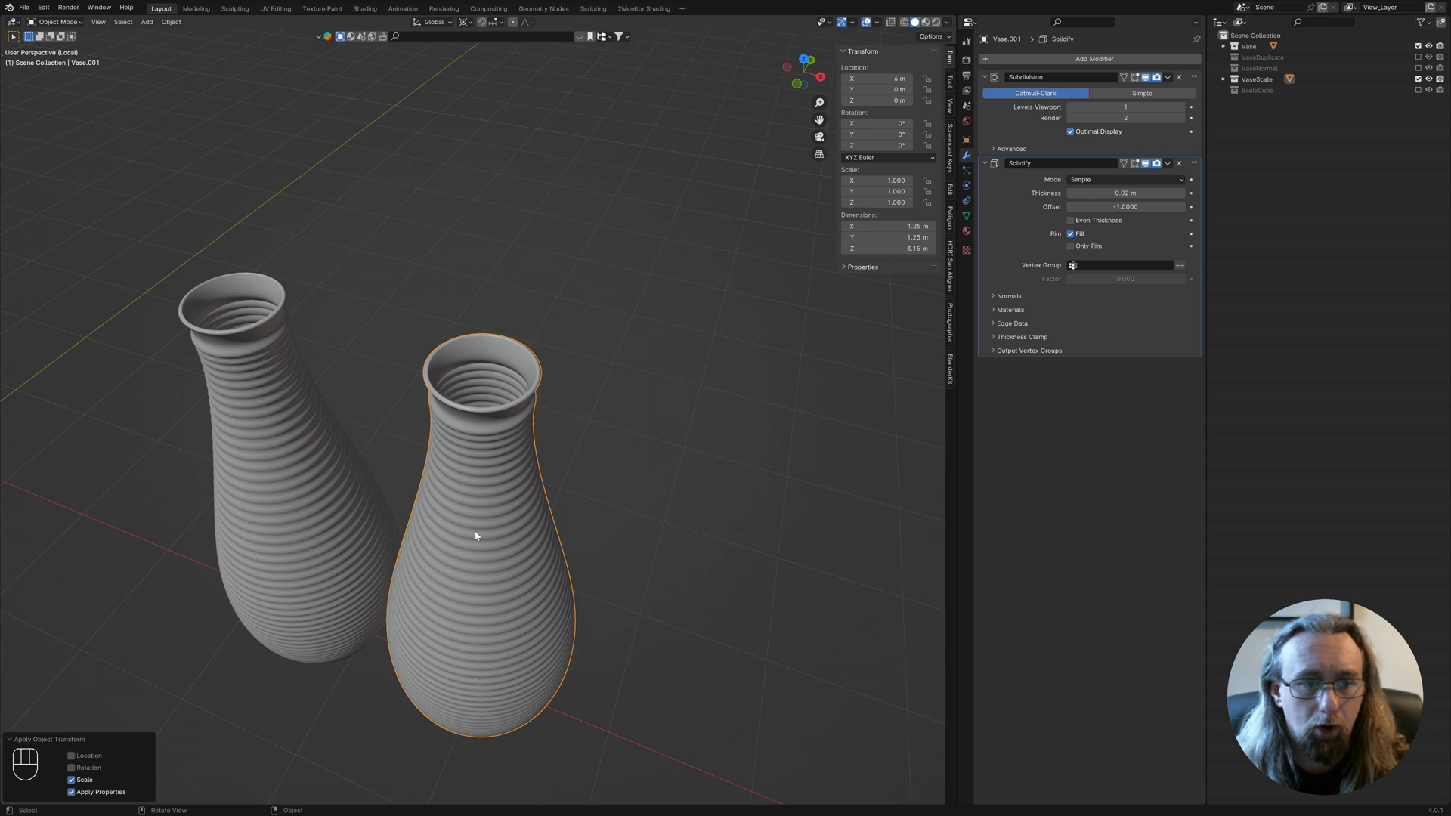
{"action": "scroll", "coordinate": [476, 536], "scroll_direction": "down", "scroll_amount": 2}
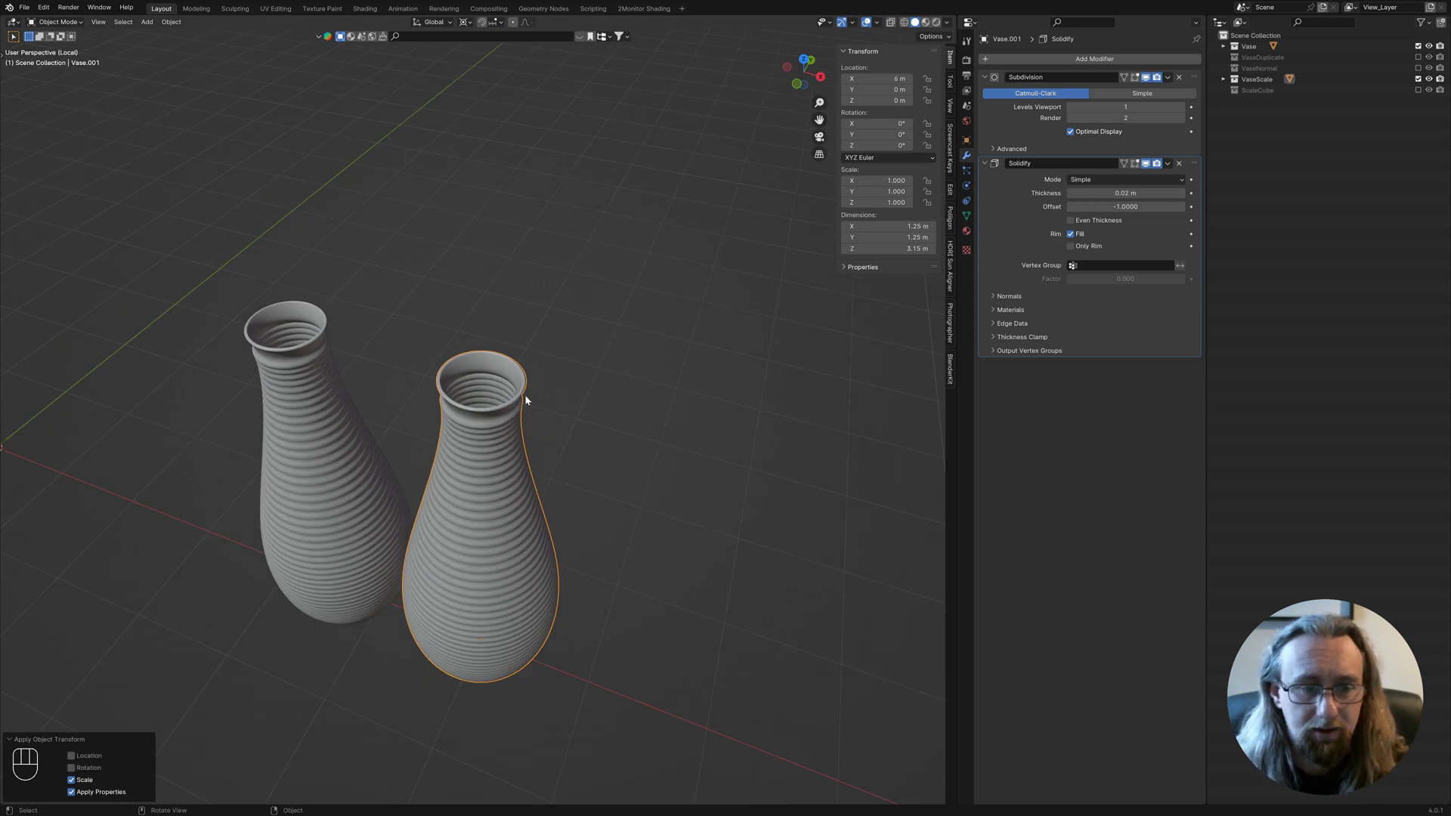
{"action": "middle_click_drag", "start_coordinate": [592, 456], "coordinate": [564, 438]}
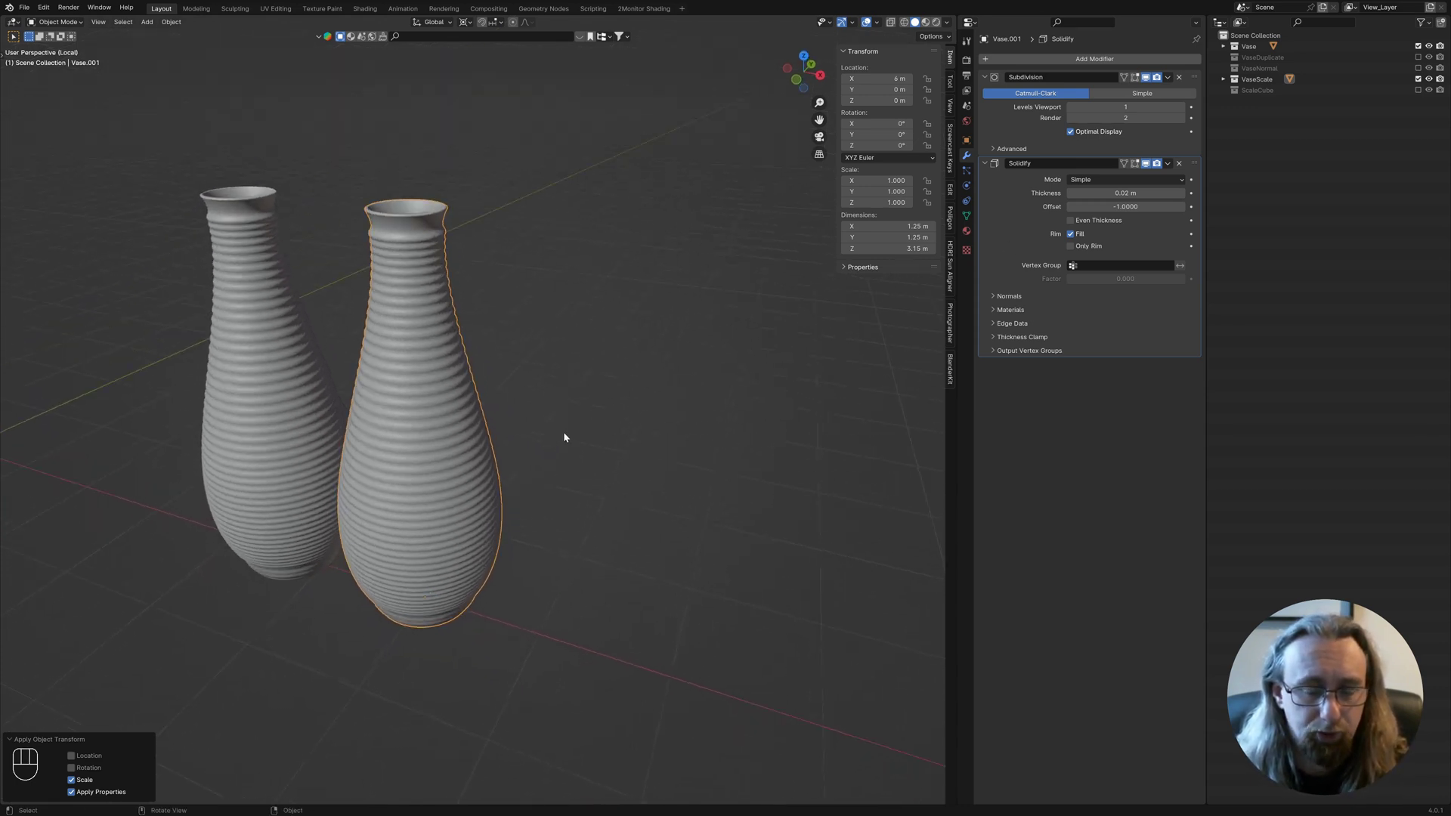
Exclude the VaseScale collection, enable the ScaleCube collection and select its cube.
{"action": "left_click", "coordinate": [1241, 189]}
{"action": "left_click", "coordinate": [1419, 79]}
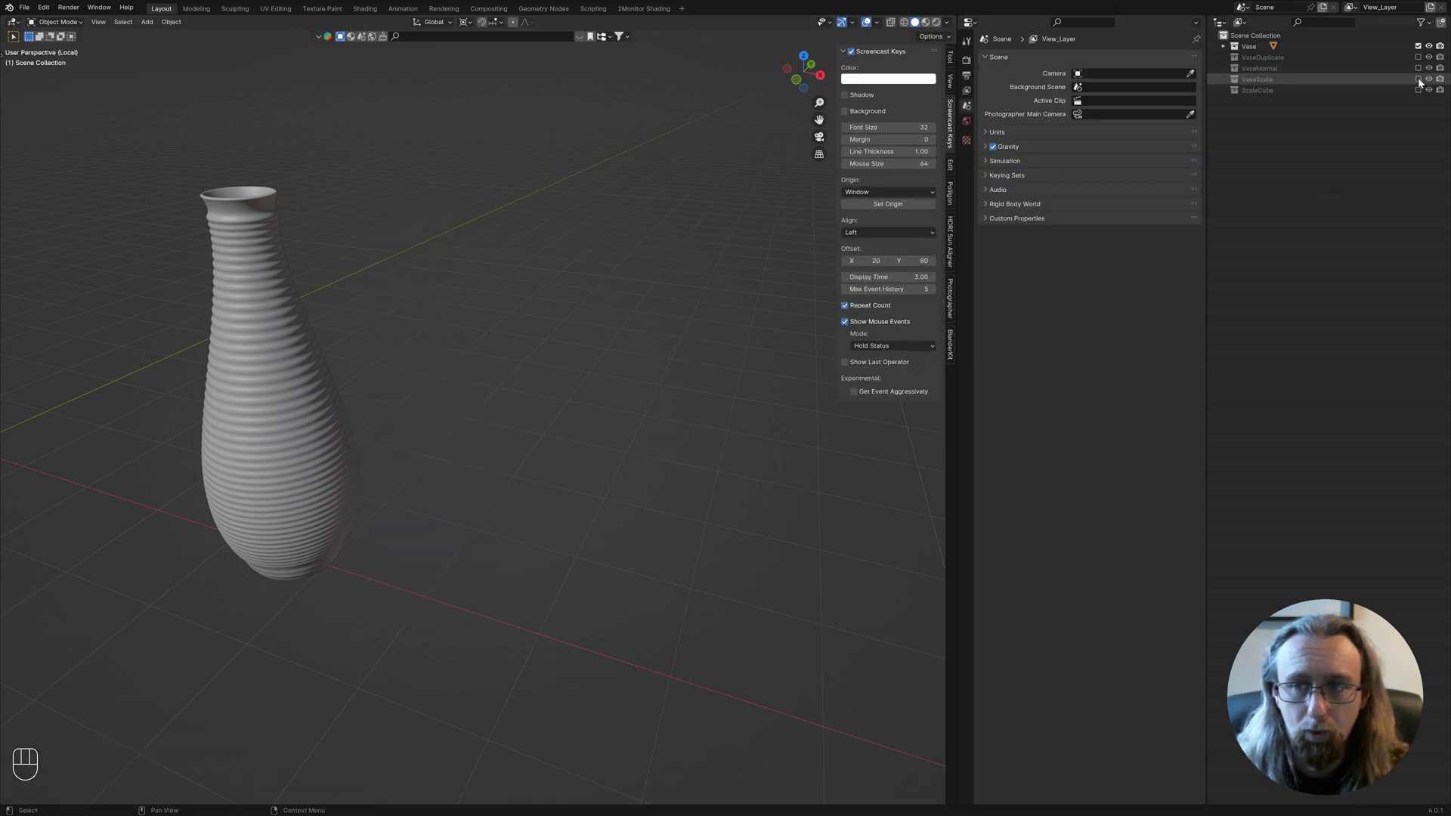
{"action": "left_click", "coordinate": [1418, 90]}
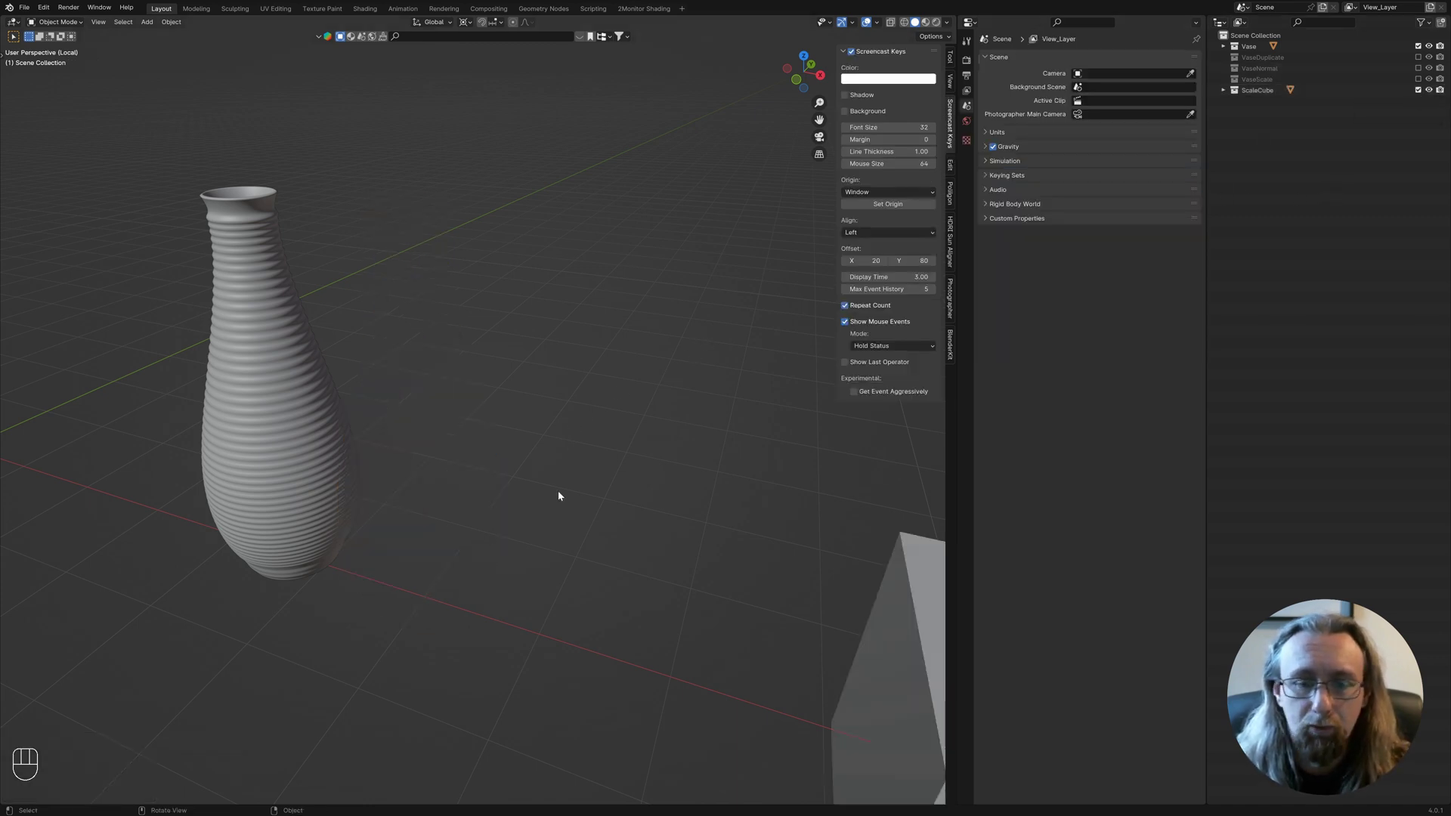
{"action": "middle_click_drag", "start_coordinate": [560, 495], "coordinate": [119, 208]}
{"action": "left_click", "coordinate": [368, 438]}
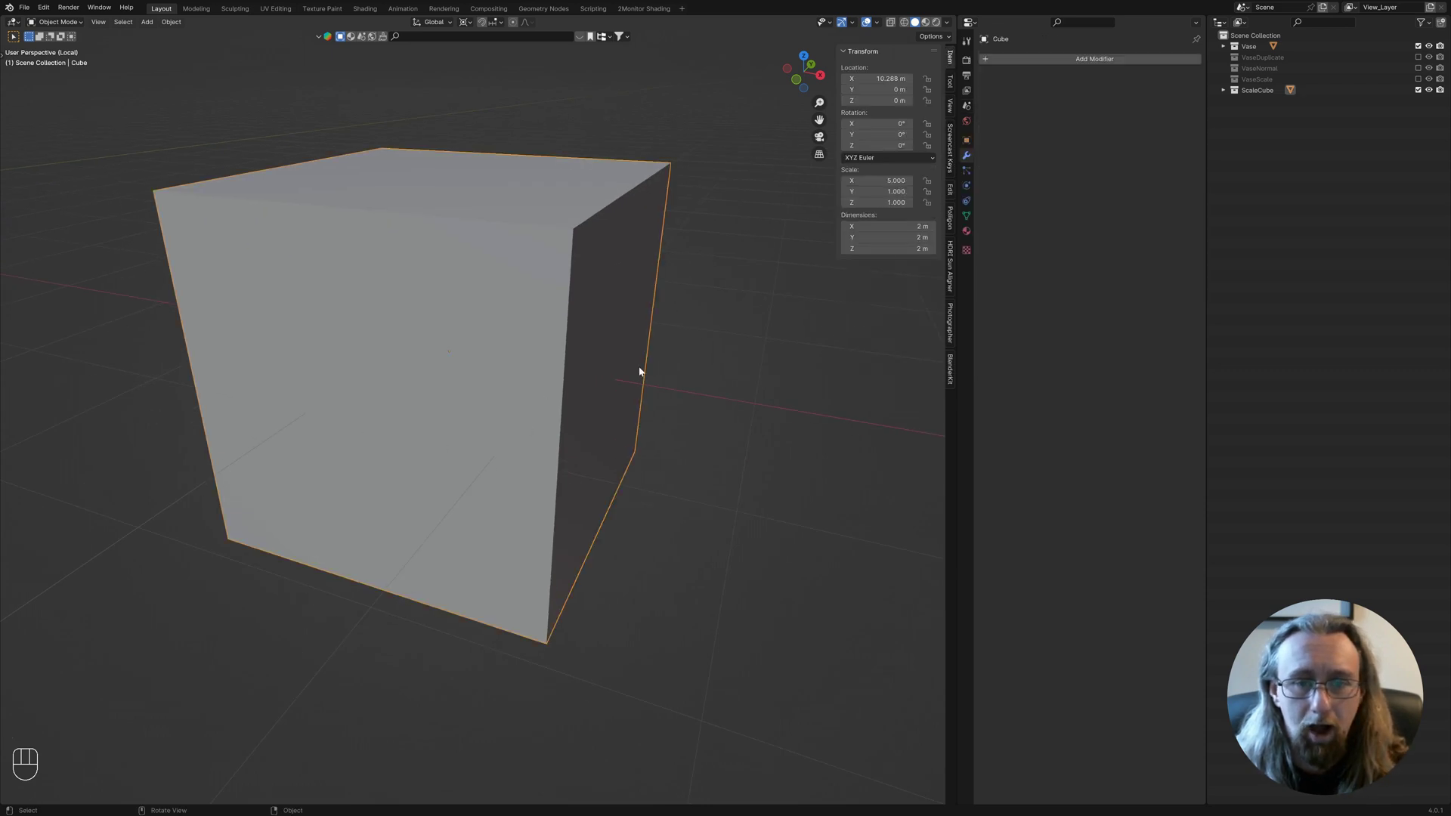
Examine the cube and its transform values, hide the transform sidebar and frame the cube.
{"action": "middle_click_drag", "start_coordinate": [537, 345], "coordinate": [502, 344]}
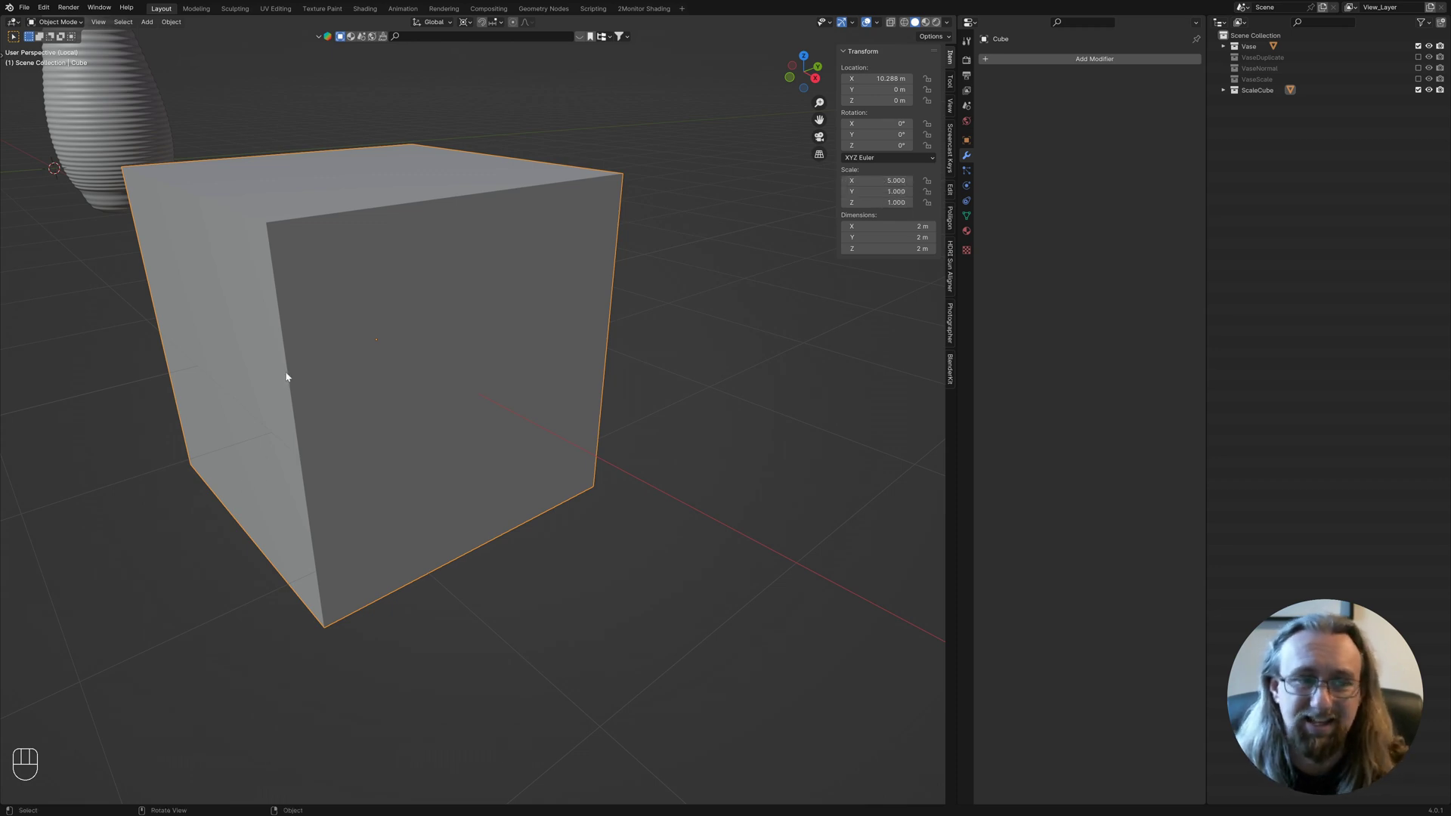
{"action": "middle_click_drag", "start_coordinate": [288, 379], "coordinate": [337, 396]}
{"action": "scroll", "coordinate": [576, 376], "scroll_direction": "down", "scroll_amount": 2}
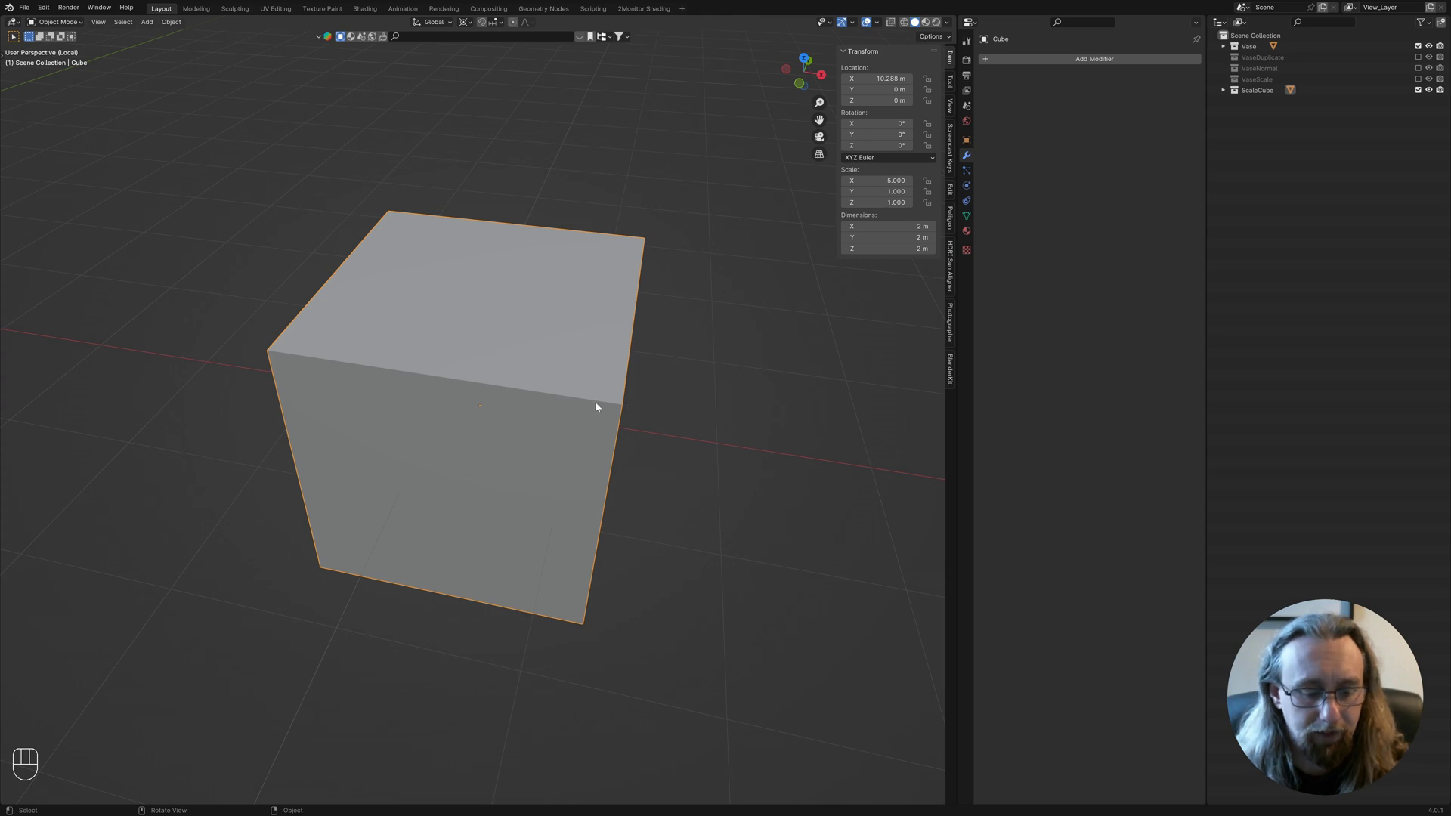
{"action": "key", "text": "n"}
{"action": "middle_click_drag", "start_coordinate": [553, 431], "coordinate": [589, 396]}
{"action": "key", "text": "KP_Decimal"}
{"action": "scroll", "coordinate": [595, 415], "scroll_direction": "down", "scroll_amount": 2}
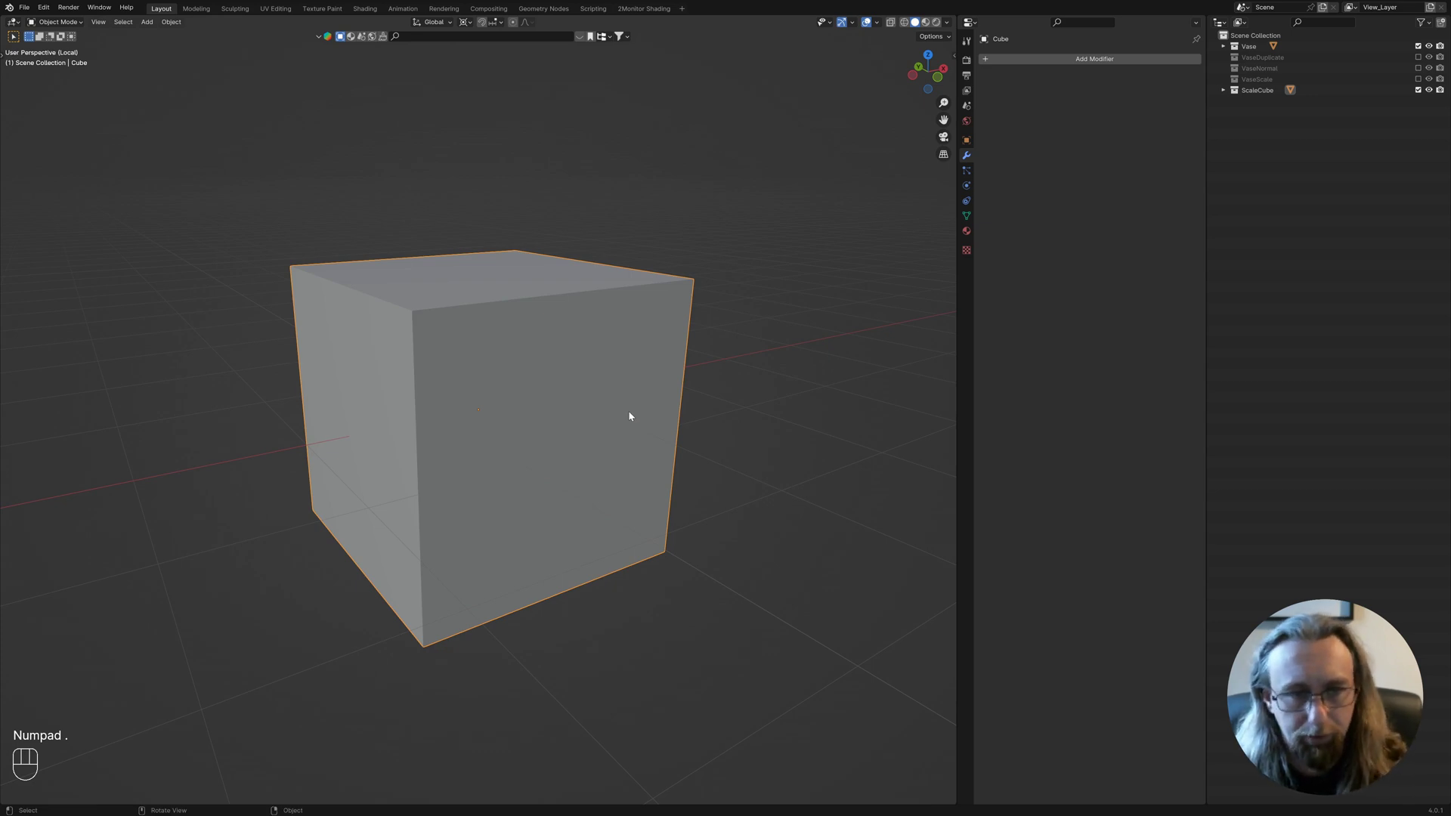
Enter Edit Mode on the cube, select the whole mesh and switch to edge selection.
{"action": "key", "text": "Tab"}
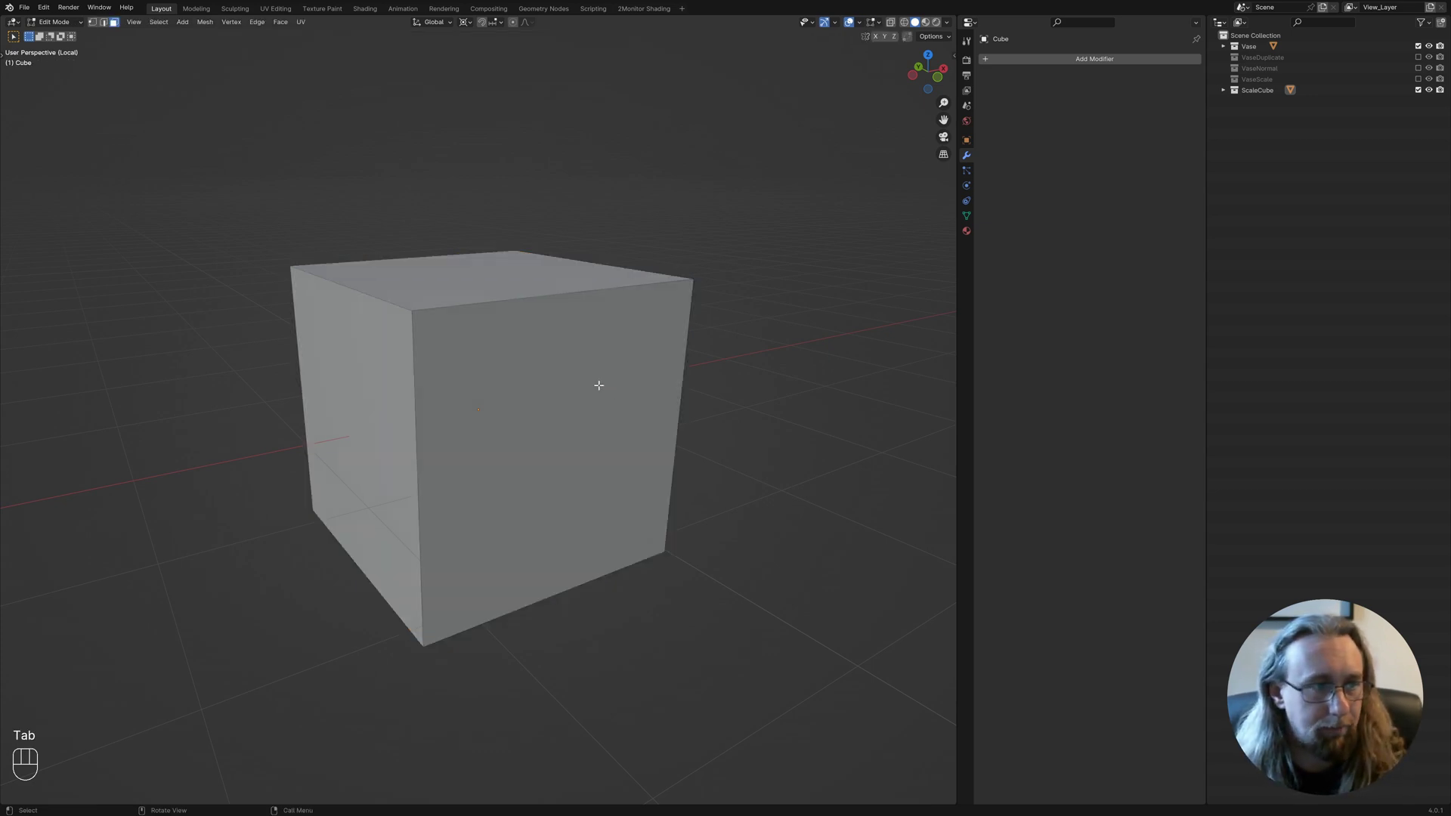
{"action": "middle_click_drag", "start_coordinate": [596, 385], "coordinate": [565, 451]}
{"action": "key", "text": "a"}
{"action": "key", "text": "2"}
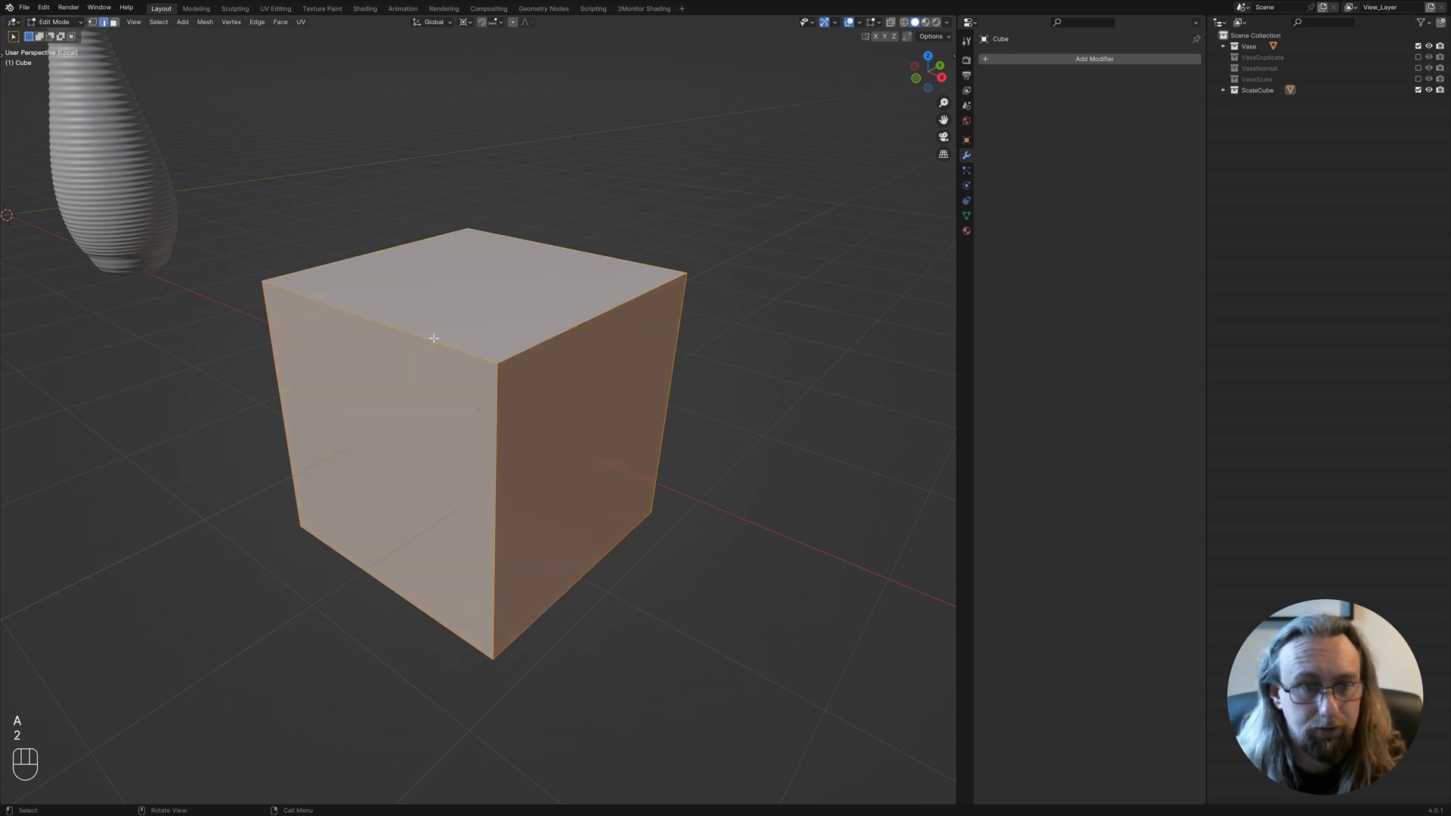
Try to bevel the cube's upper edge that runs along X, using 10 segments.
{"action": "left_click", "coordinate": [433, 338]}
{"action": "key", "text": "ctrl+b"}
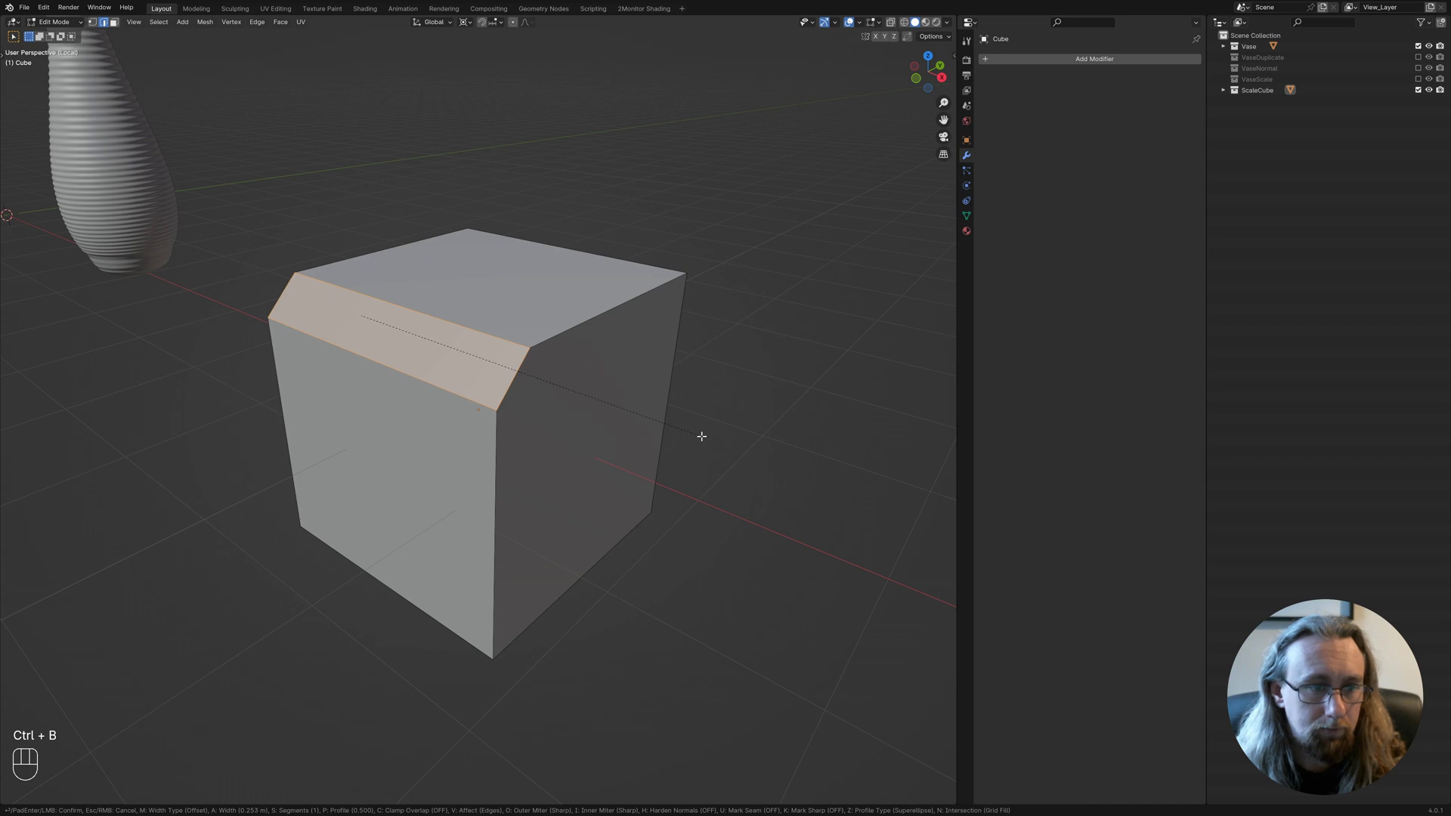
{"action": "scroll", "coordinate": [702, 436], "scroll_direction": "up", "scroll_amount": 9}
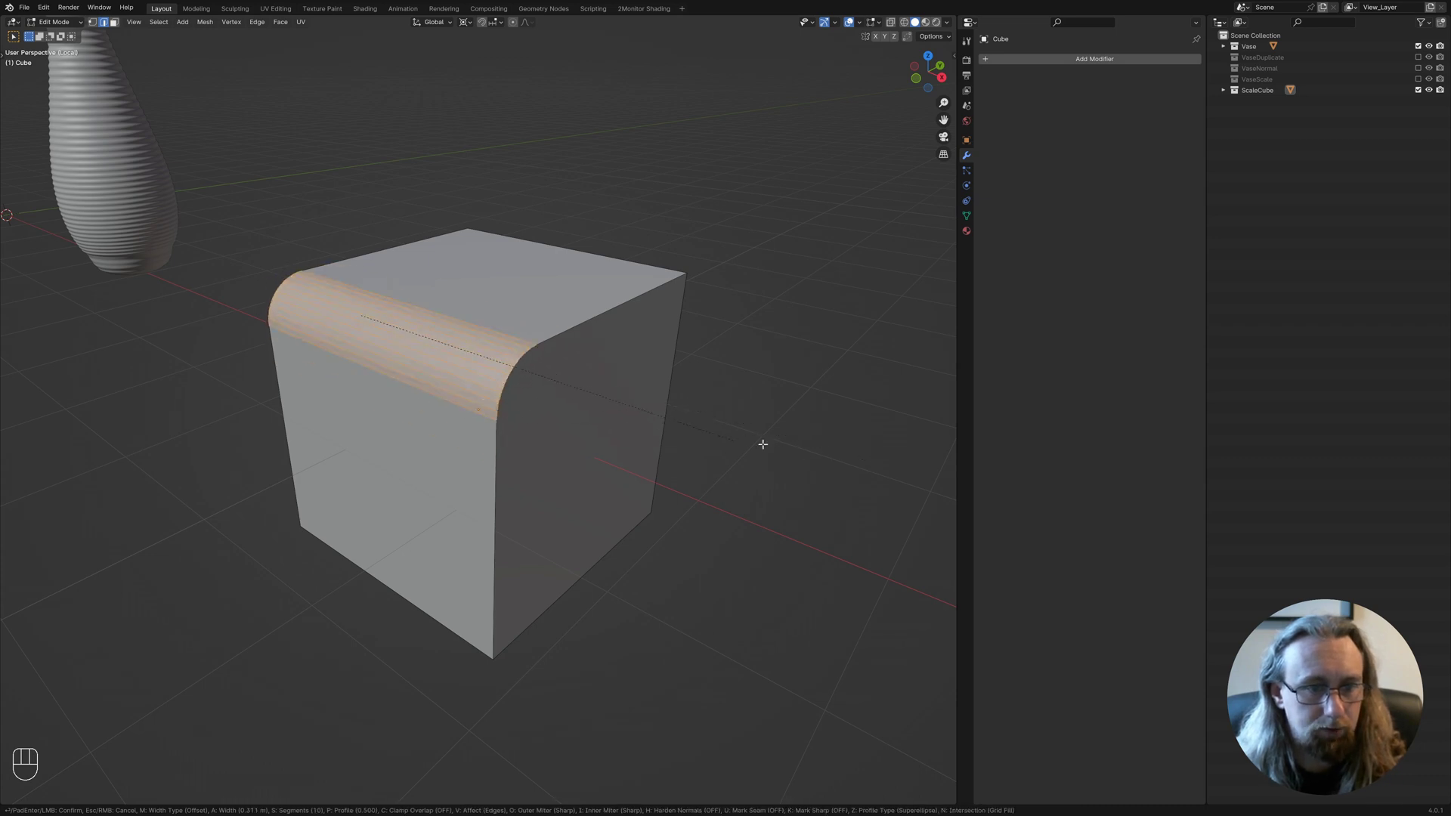
{"action": "key", "text": "Escape"}
Try to bevel the three edges meeting at the cube's near upper corner, using 8 segments.
{"action": "left_click", "coordinate": [551, 330], "text": "shift"}
{"action": "left_click", "coordinate": [493, 421], "text": "shift"}
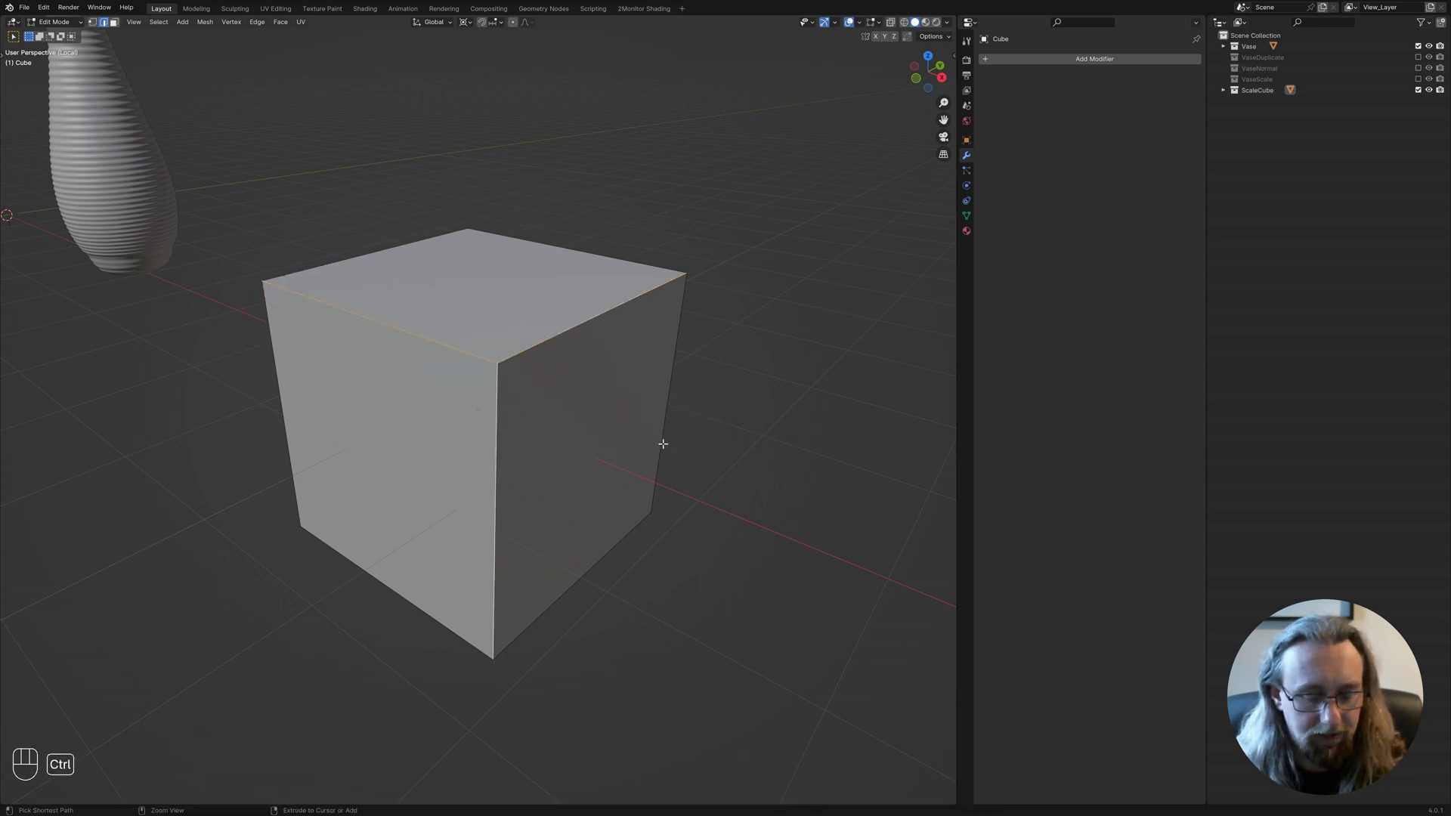
{"action": "key", "text": "ctrl+b"}
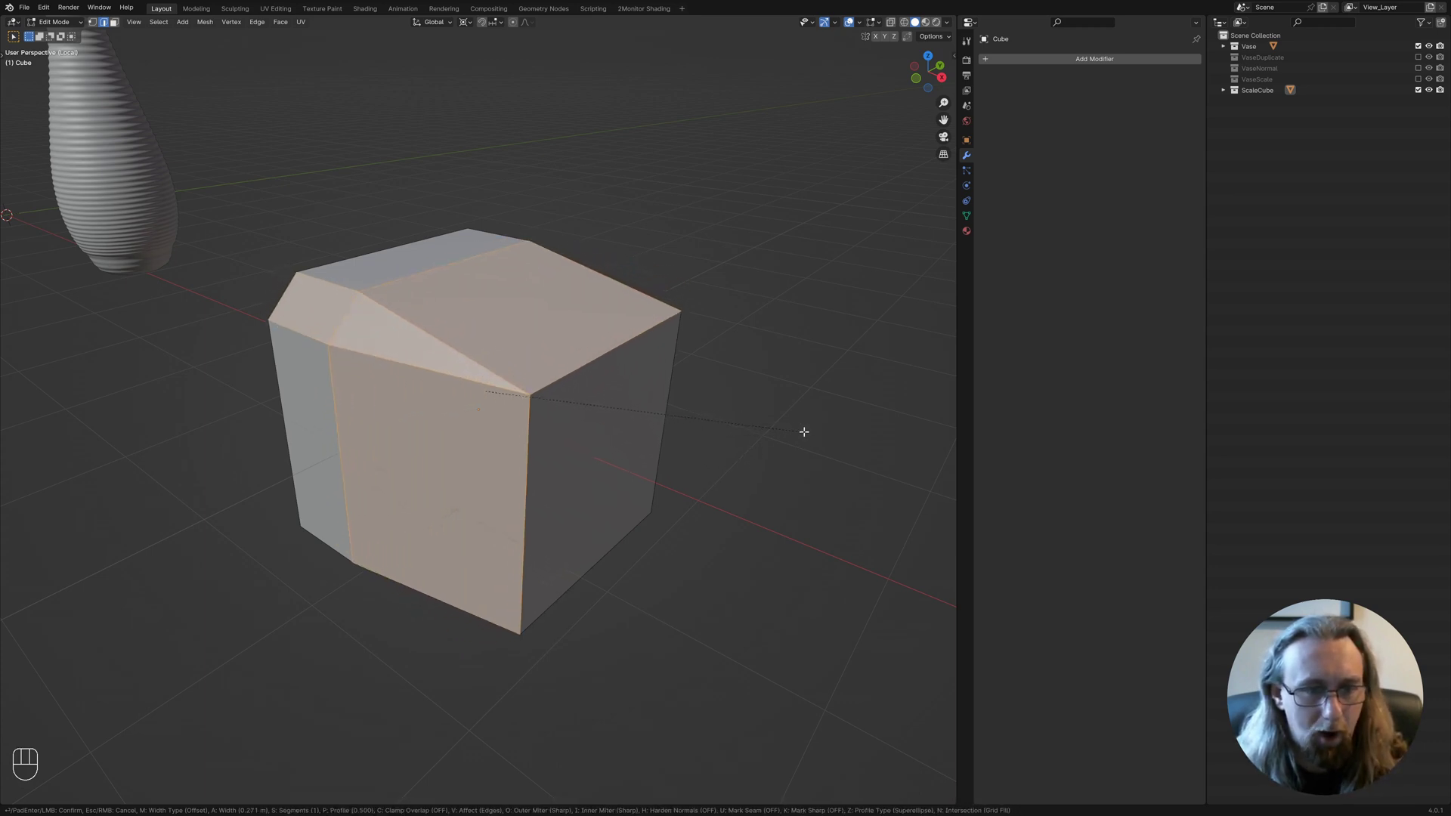
{"action": "scroll", "coordinate": [778, 428], "scroll_direction": "up", "scroll_amount": 7}
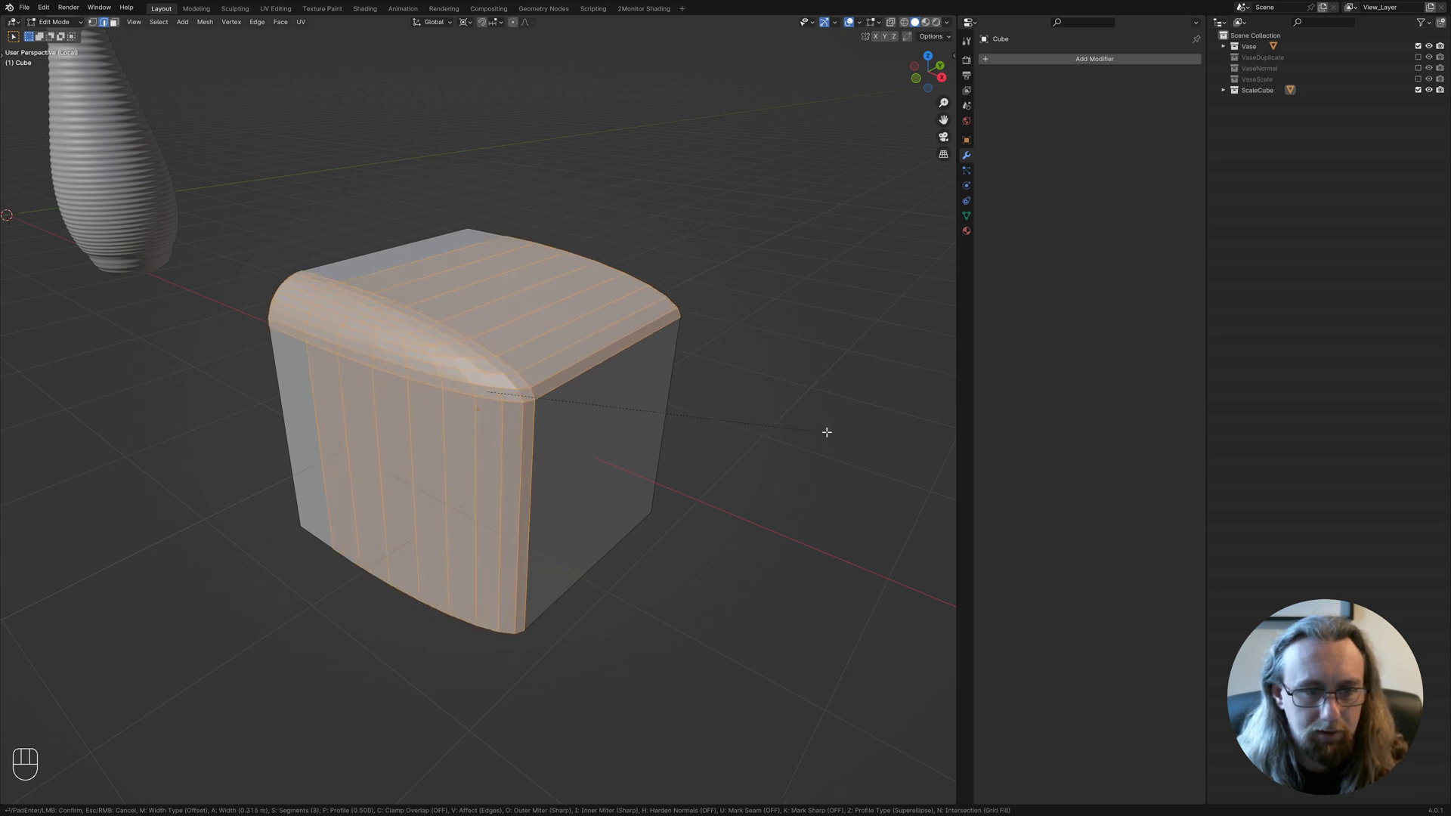
{"action": "right_click", "coordinate": [634, 410]}
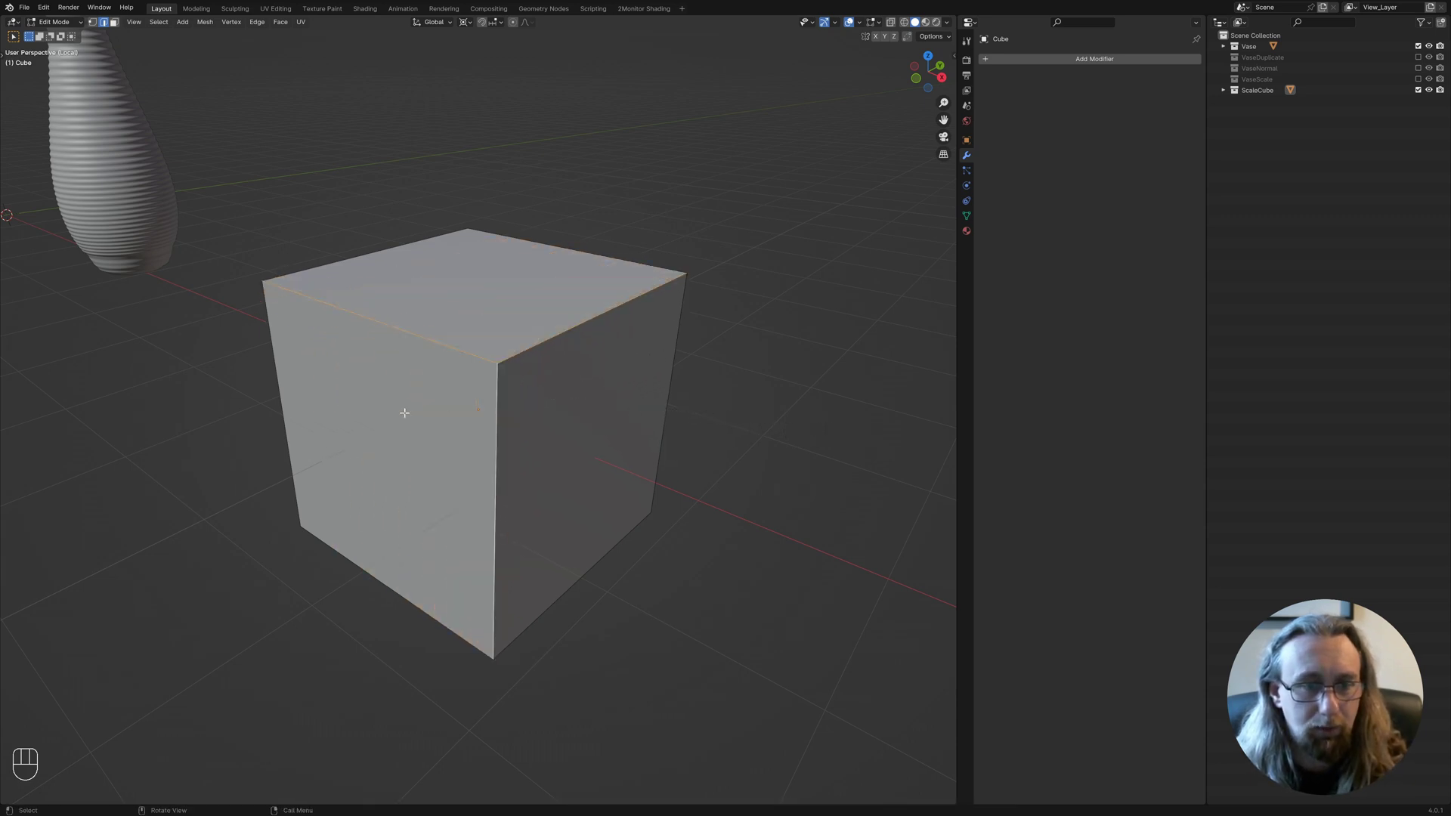
Switch to face selection with the toolbar shown and try to inset the cube's −Y side face.
{"action": "key", "text": "t"}
{"action": "key", "text": "3"}
{"action": "left_click", "coordinate": [413, 406]}
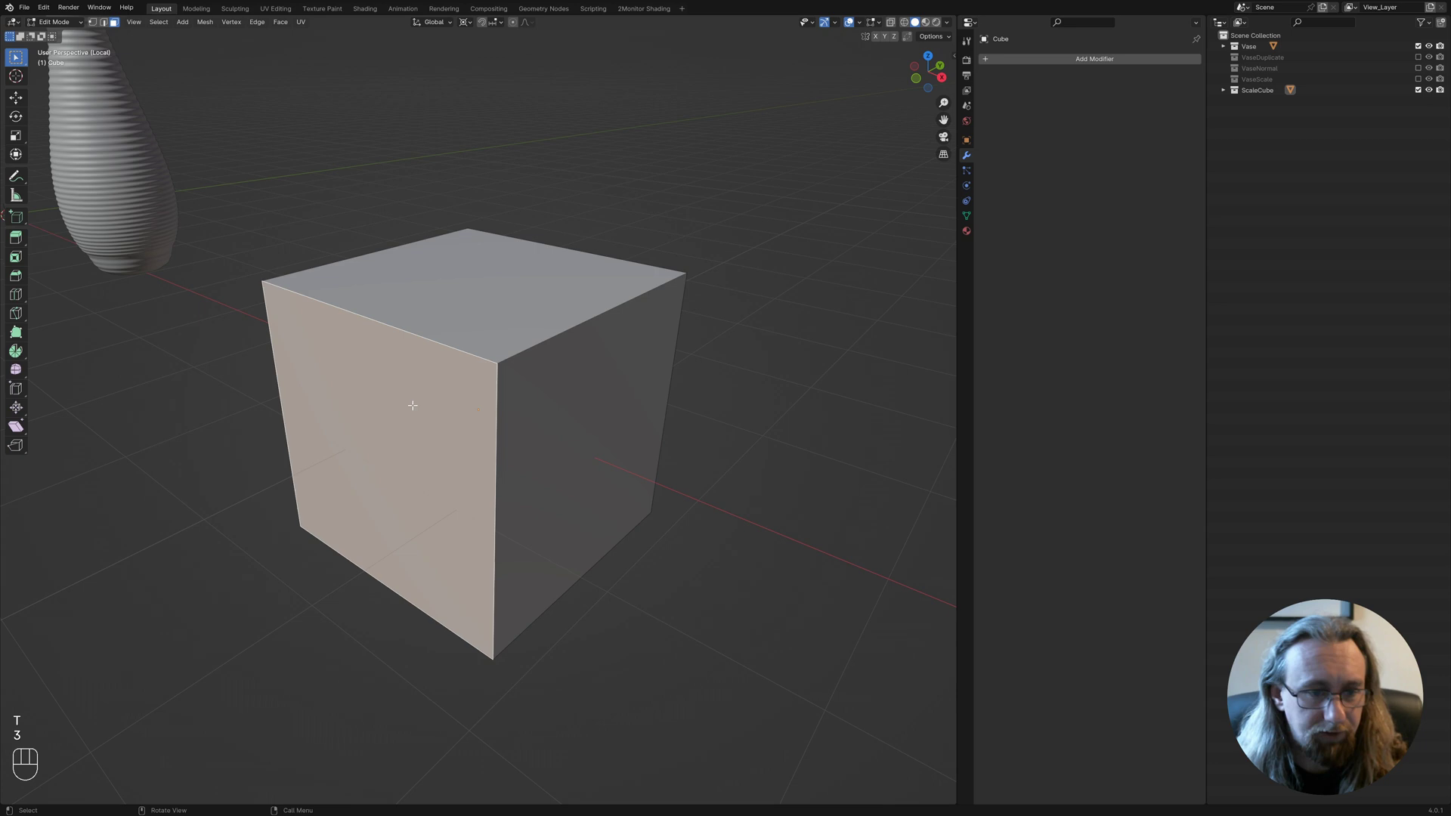
{"action": "middle_click_drag", "start_coordinate": [651, 500], "coordinate": [671, 473]}
{"action": "key", "text": "i"}
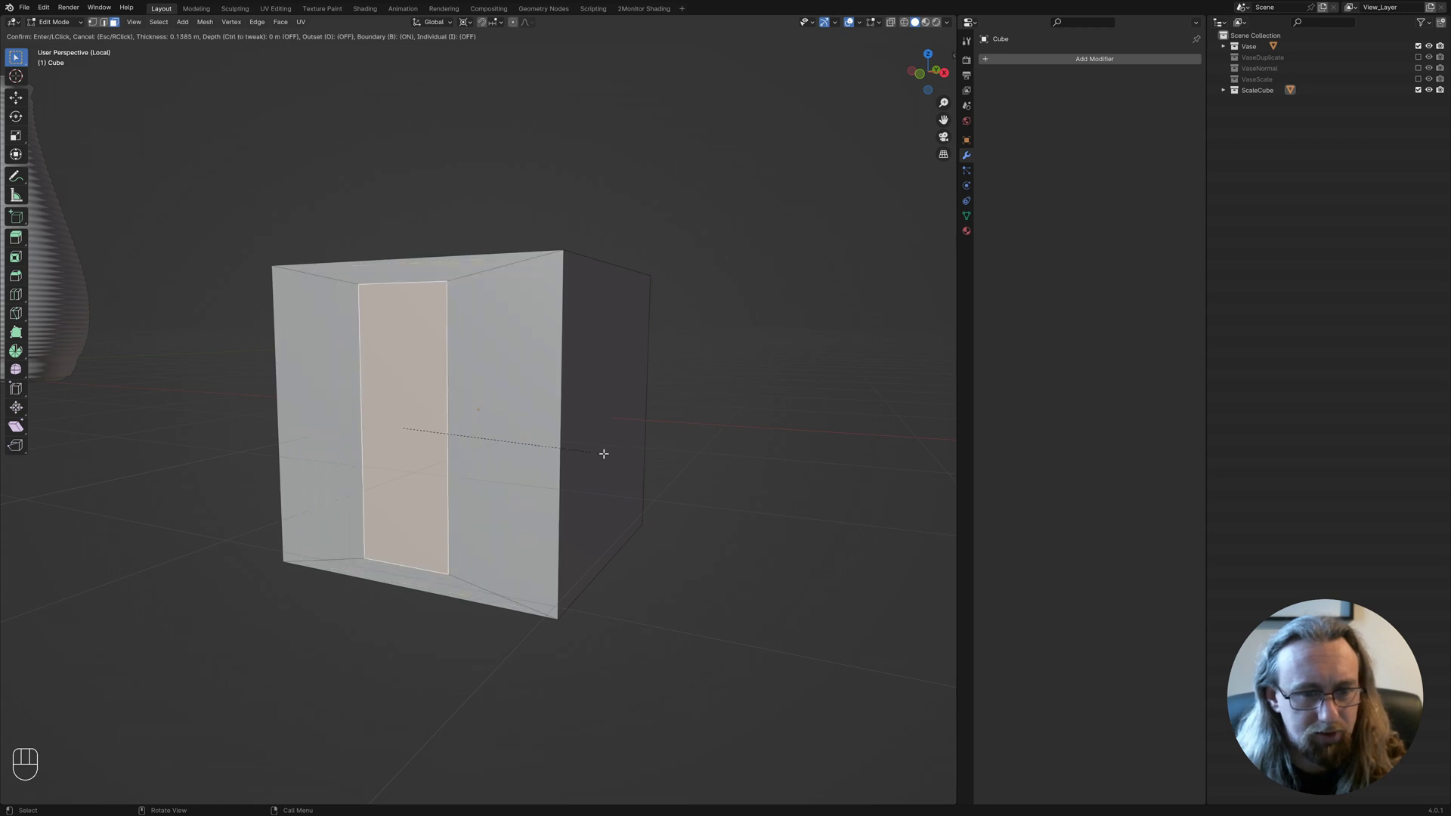
{"action": "key", "text": "Escape"}
Inset the cube's +X side face by about 0.14 m.
{"action": "middle_click_drag", "start_coordinate": [619, 452], "coordinate": [658, 470]}
{"action": "key", "text": "i"}
{"action": "key", "text": "Escape"}
{"action": "key", "text": "i"}
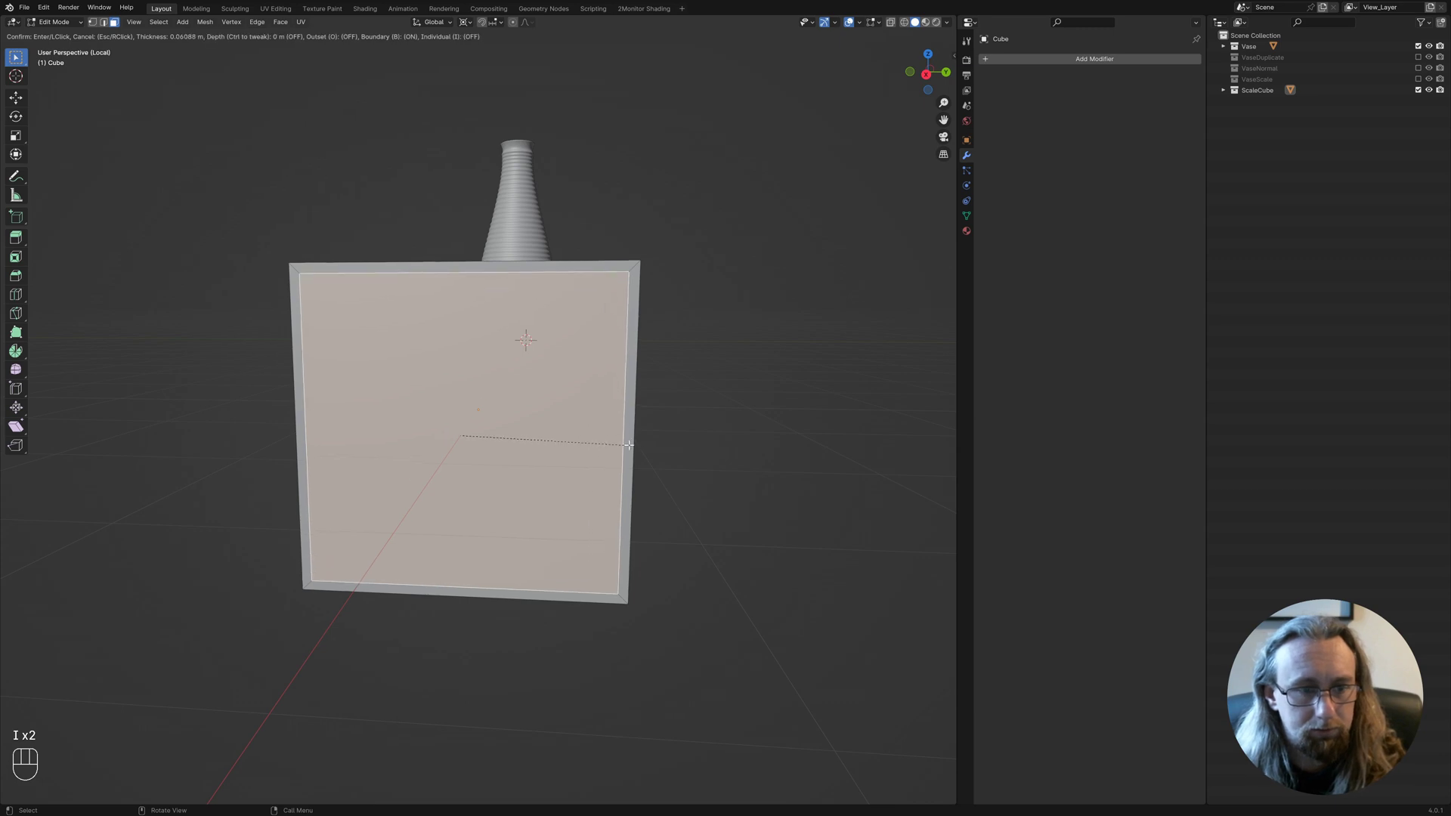
{"action": "left_click", "coordinate": [583, 431]}
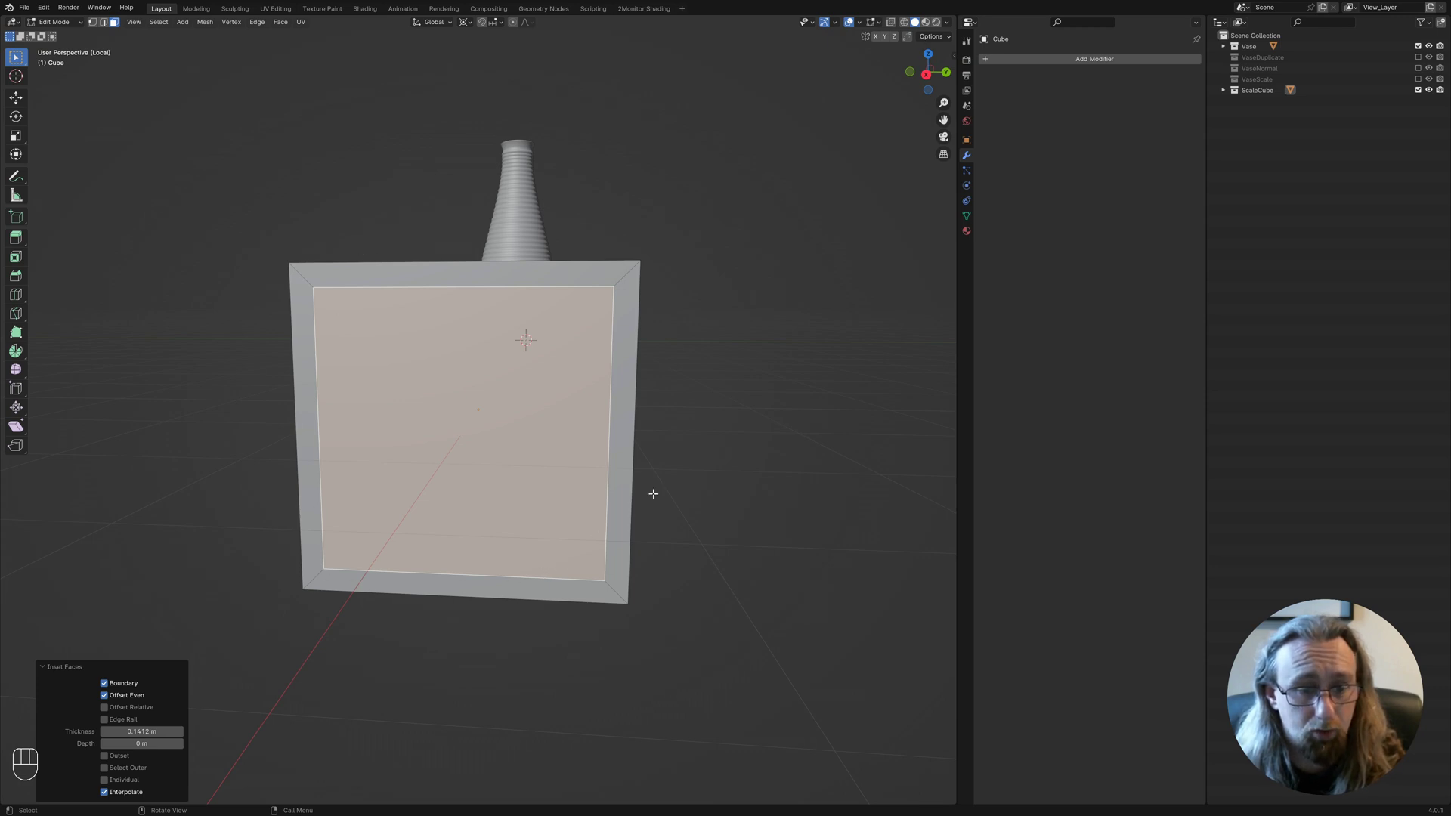
Inset the cube's −Y side face by about 0.065 m and examine the border widths around it.
{"action": "middle_click_drag", "start_coordinate": [672, 539], "coordinate": [529, 442]}
{"action": "left_click", "coordinate": [529, 442]}
{"action": "key", "text": "i"}
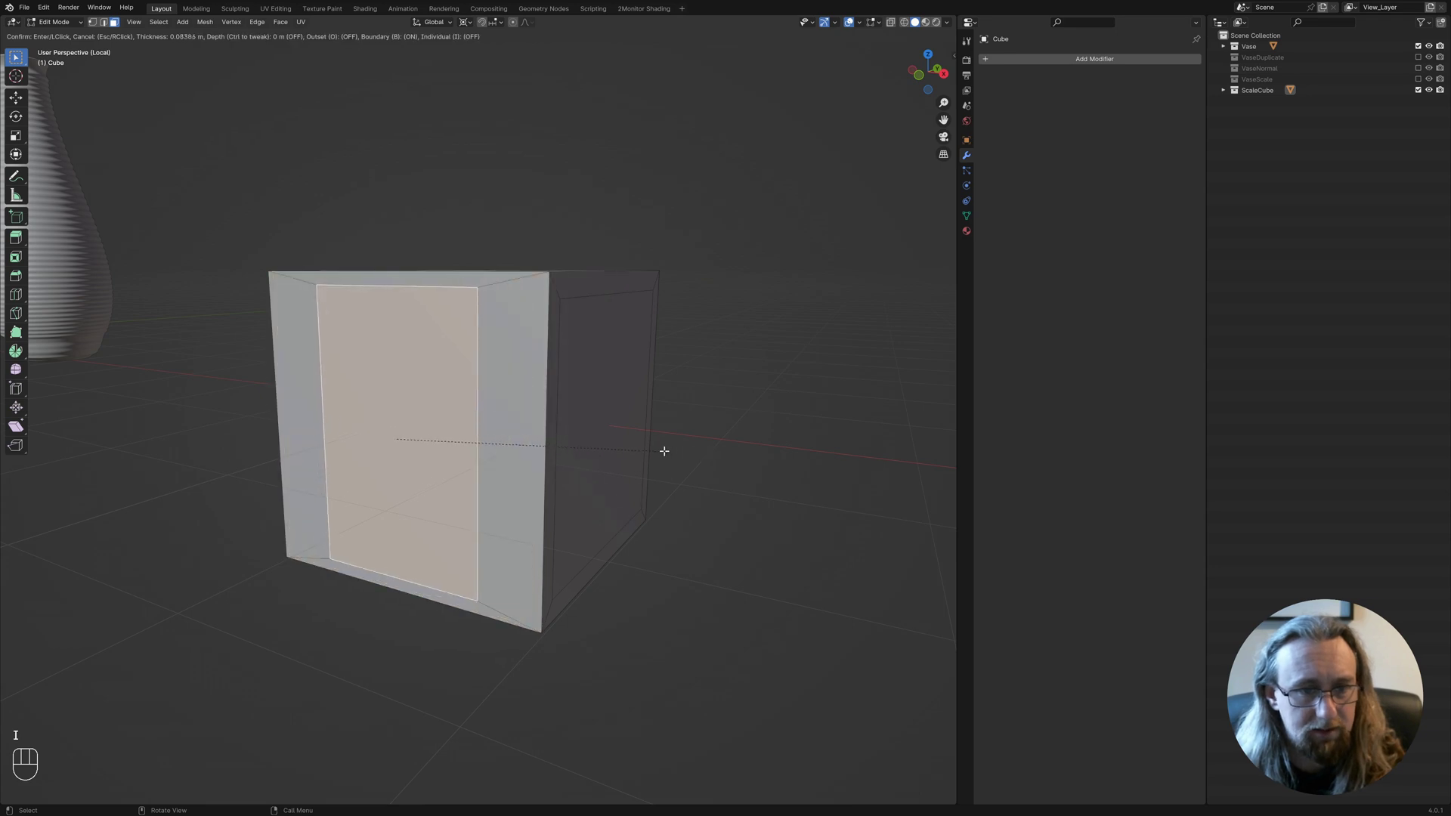
{"action": "left_click", "coordinate": [680, 447]}
{"action": "middle_click_drag", "start_coordinate": [681, 447], "coordinate": [471, 481]}
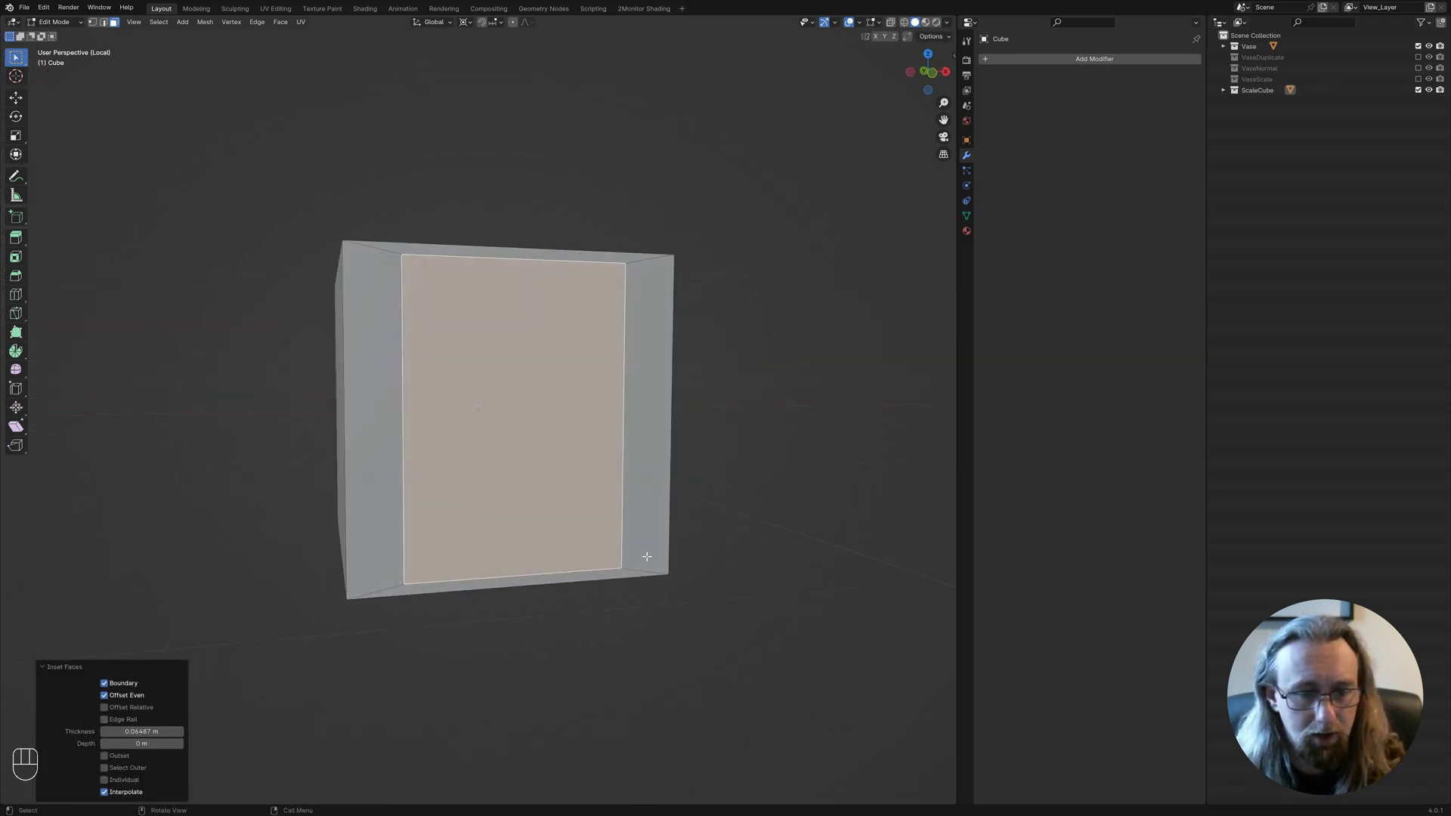
Return the cube to object mode, show its transform values and apply its scale.
{"action": "middle_click_drag", "start_coordinate": [439, 343], "coordinate": [481, 394]}
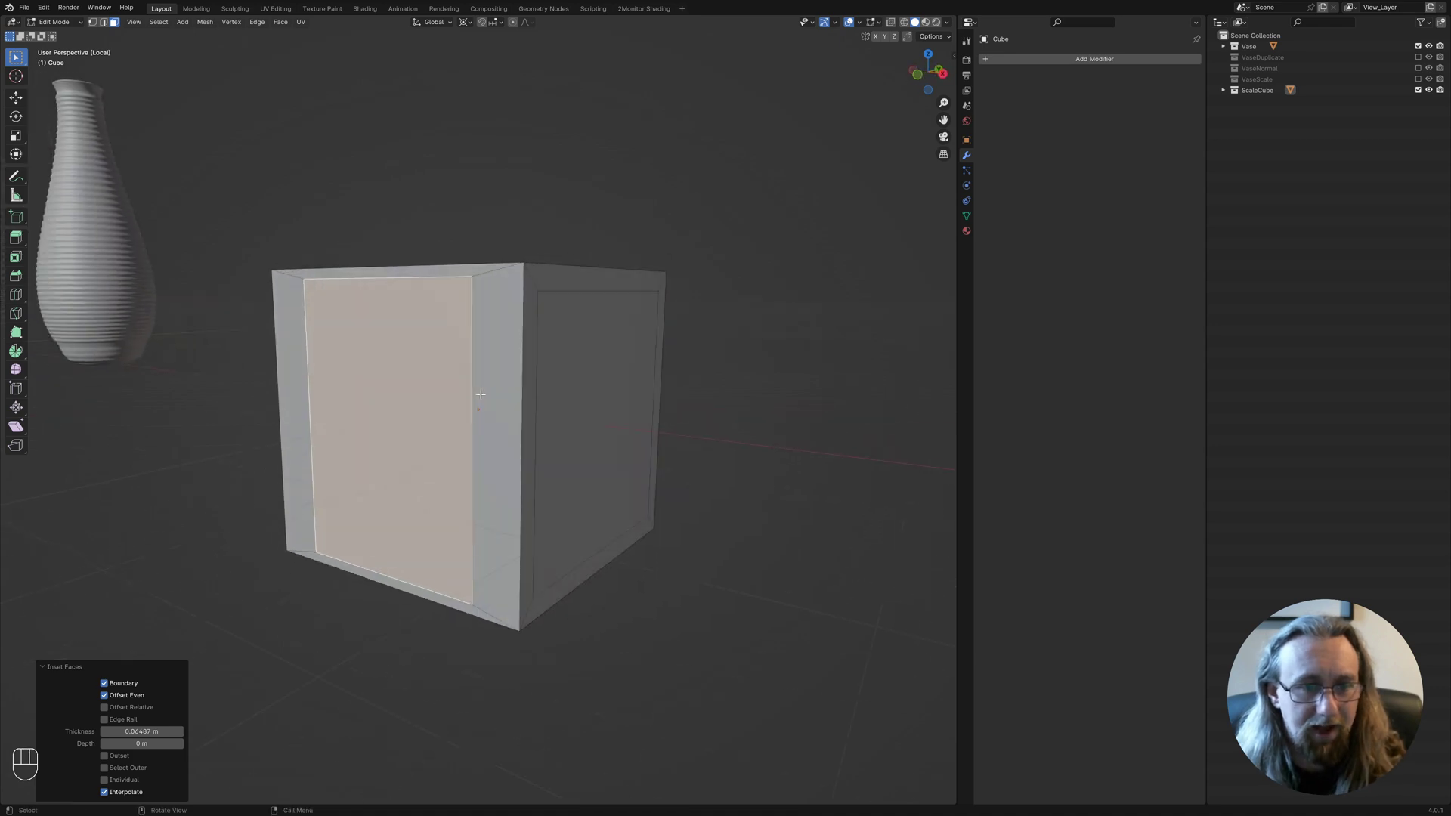
{"action": "key", "text": "Tab"}
{"action": "key", "text": "n"}
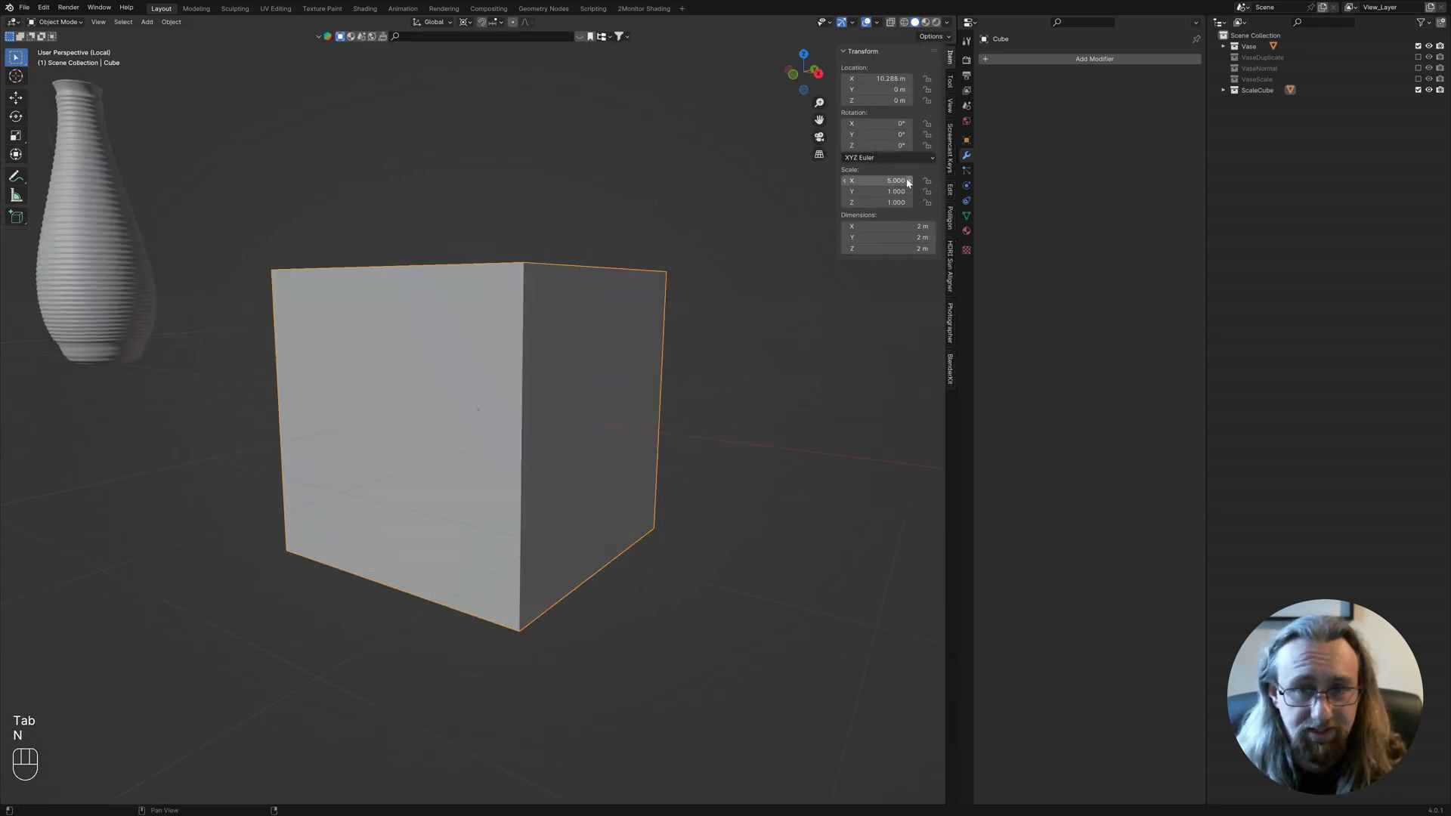
{"action": "key", "text": "ctrl+a"}
{"action": "left_click", "coordinate": [650, 308]}
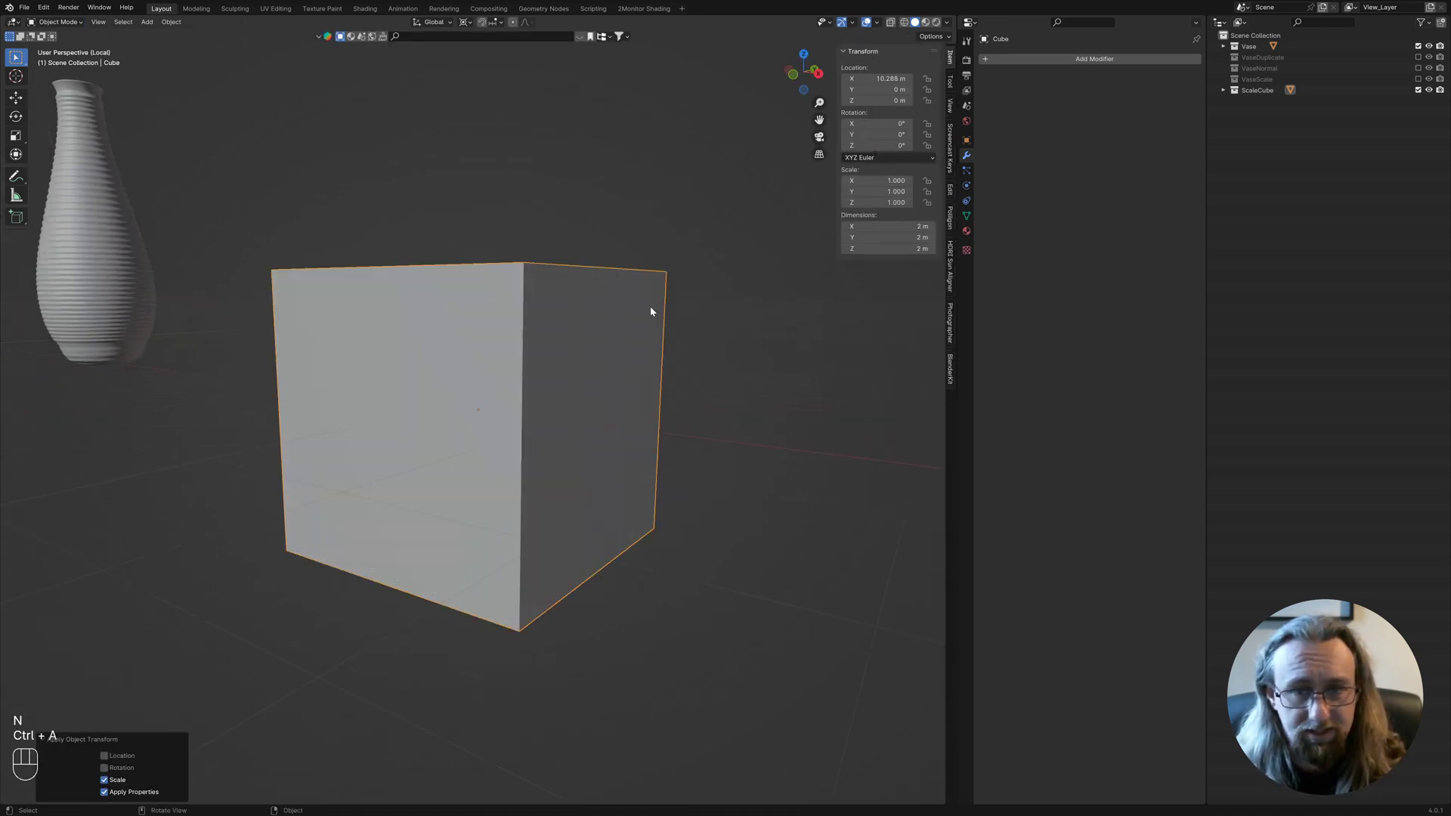
In edit mode, inset the cube's selected −Y inner face again by about 0.085 m.
{"action": "key", "text": "Tab"}
{"action": "key", "text": "i"}
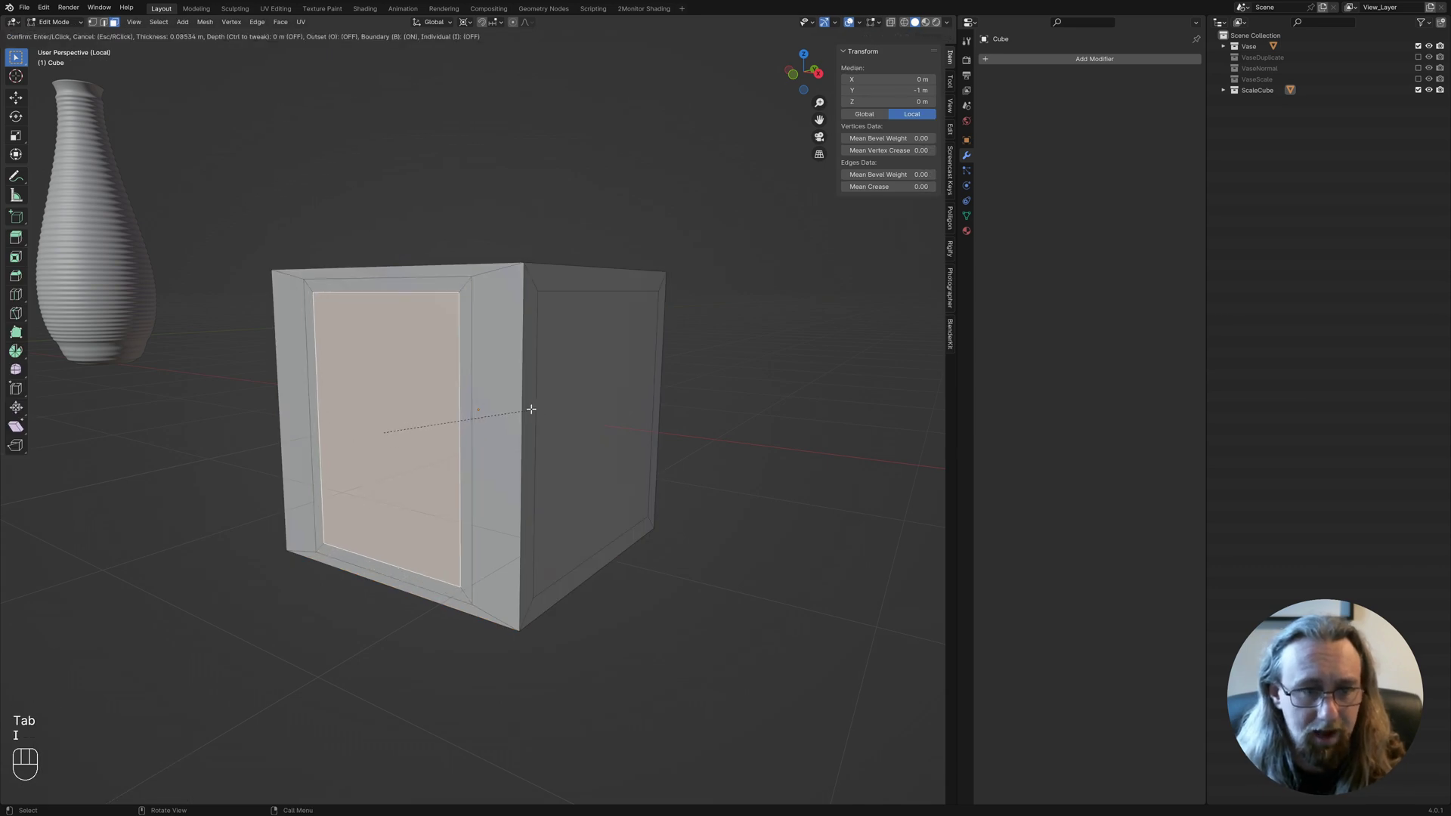
{"action": "left_click", "coordinate": [521, 425]}
Select all of the cube's geometry and try to bevel it.
{"action": "middle_click_drag", "start_coordinate": [521, 424], "coordinate": [541, 388]}
{"action": "key", "text": "a"}
{"action": "key", "text": "ctrl+b"}
{"action": "right_click", "coordinate": [554, 395]}
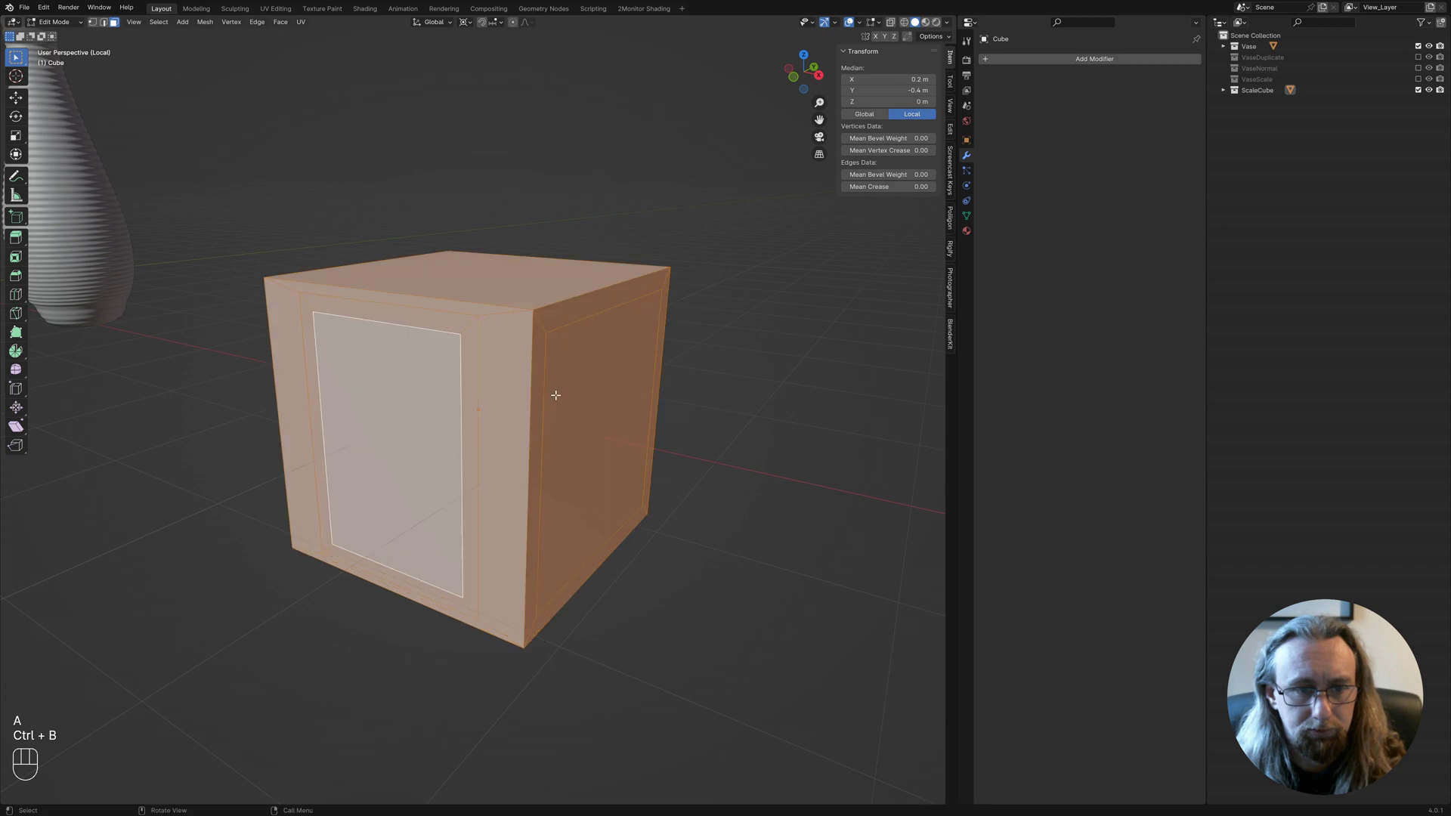
Undo the selection, insets and scale application back to the plain cube with its unapplied scale.
{"action": "key", "text": "ctrl+z"}
{"action": "key", "text": "ctrl+z"}
{"action": "key", "text": "ctrl+z"}
{"action": "key", "text": "ctrl+z"}
{"action": "key", "text": "ctrl+z"}
{"action": "key", "text": "ctrl+z"}
{"action": "key", "text": "ctrl+z"}
{"action": "key", "text": "ctrl+z"}
{"action": "key", "text": "ctrl+z"}
{"action": "key", "text": "ctrl+z"}
{"action": "key", "text": "ctrl+z"}
{"action": "key", "text": "ctrl+z"}
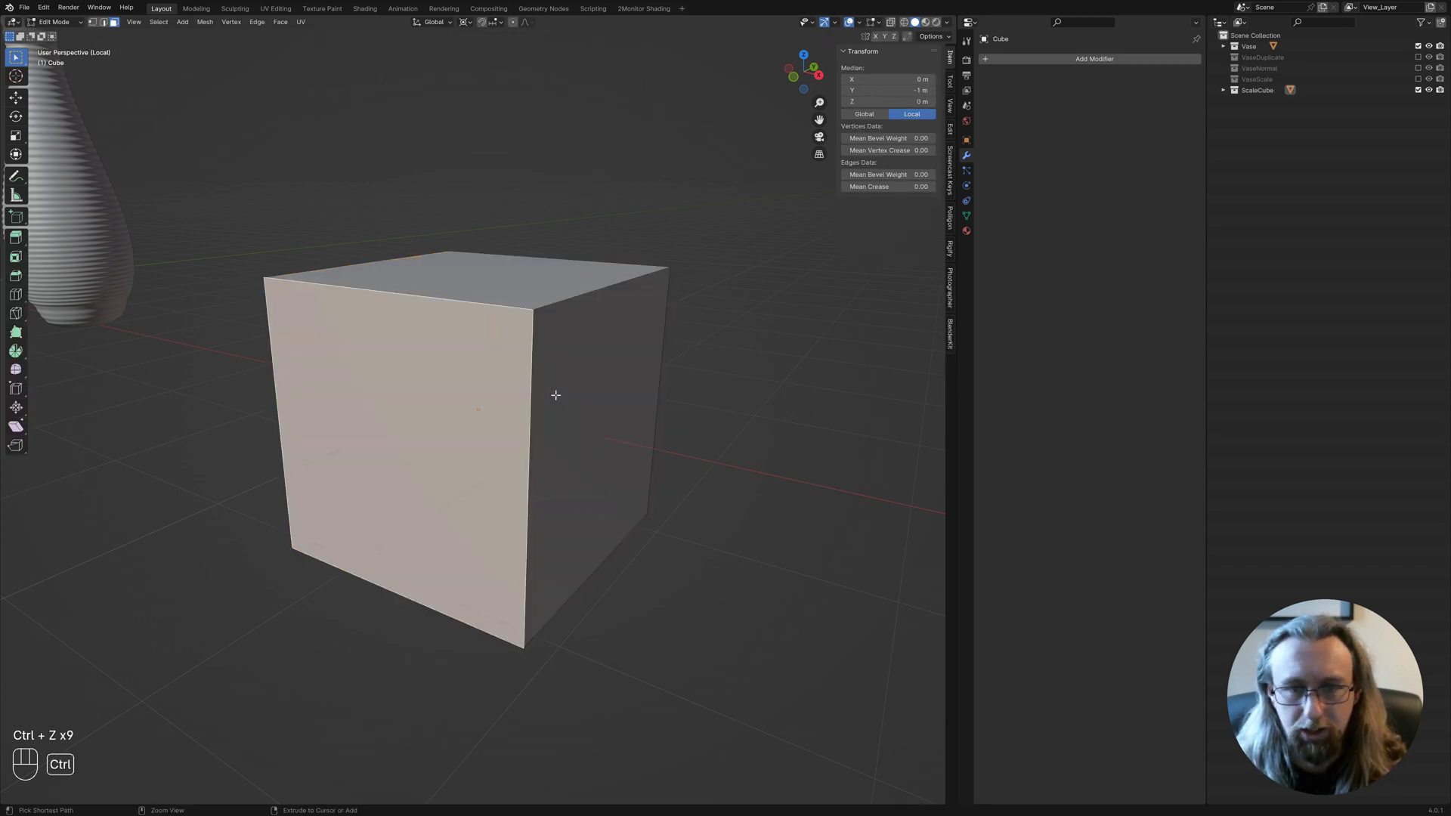
{"action": "key", "text": "ctrl+z"}
Leave edit mode and apply the scale to the plain cube.
{"action": "key", "text": "Tab"}
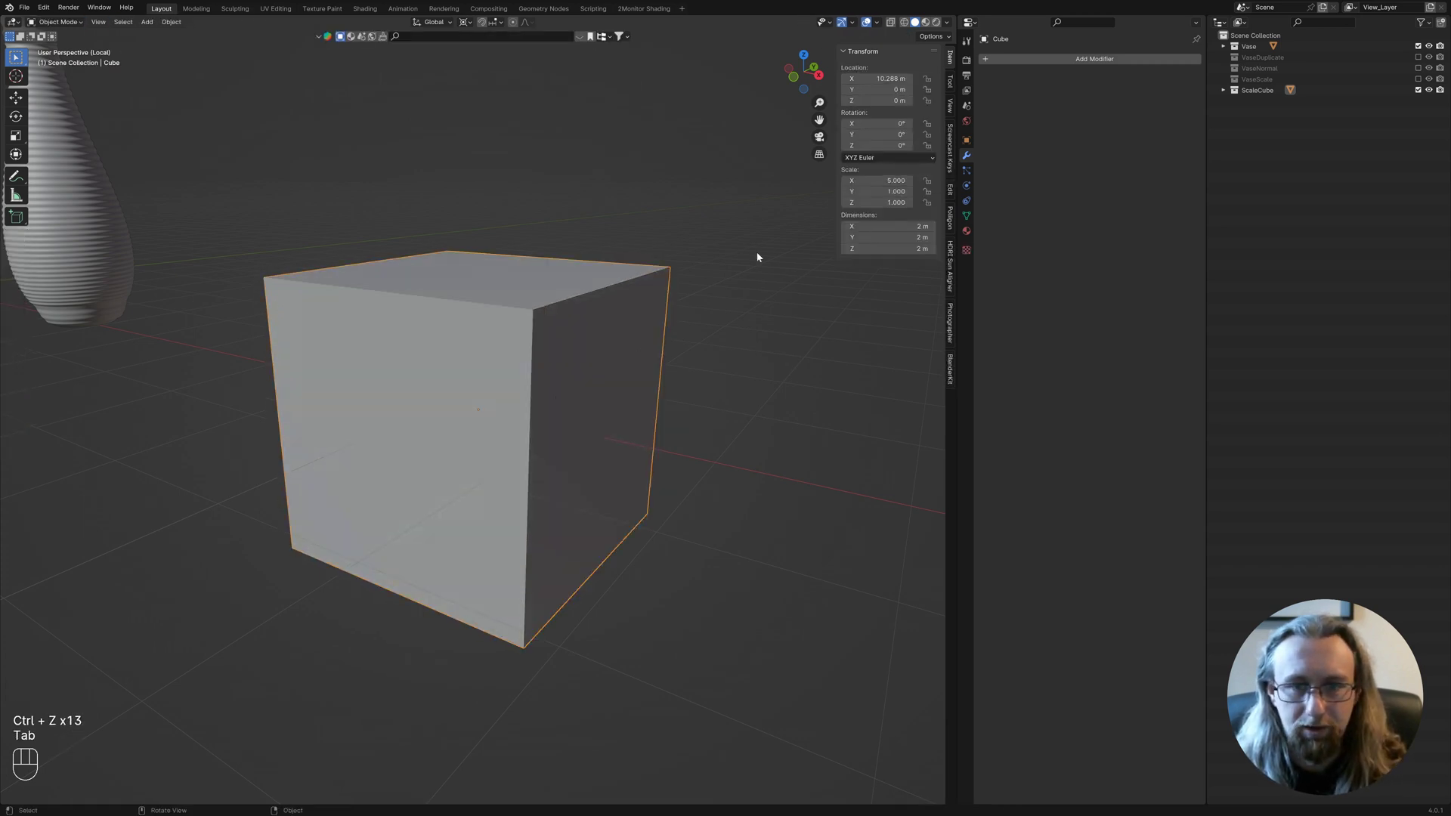
{"action": "key", "text": "ctrl+a"}
{"action": "left_click", "coordinate": [638, 298]}
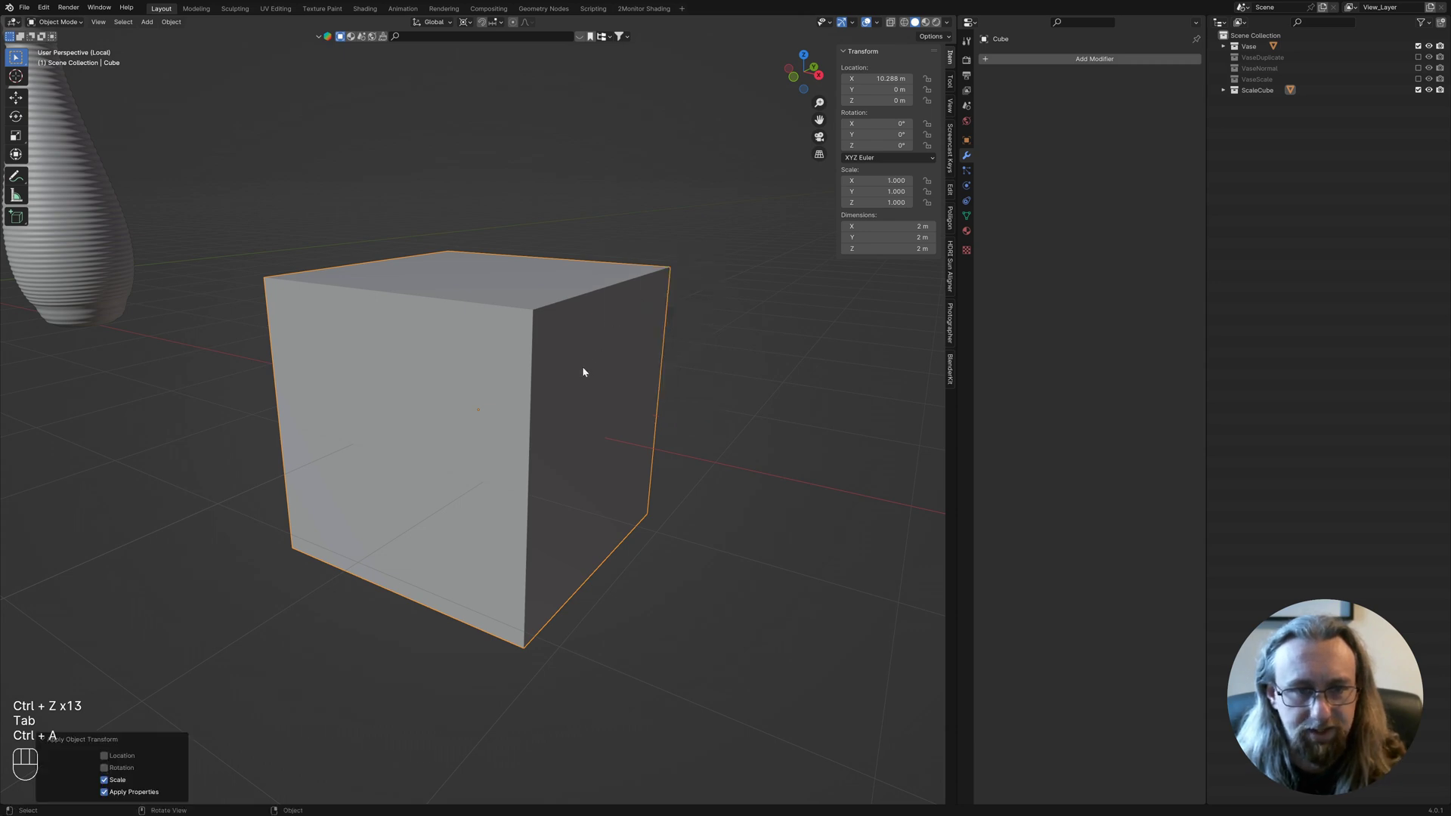
In edit mode, try a rounded multi-segment bevel on the three edges meeting at the cube's near upper corner.
{"action": "key", "text": "Tab"}
{"action": "key", "text": "ctrl+b"}
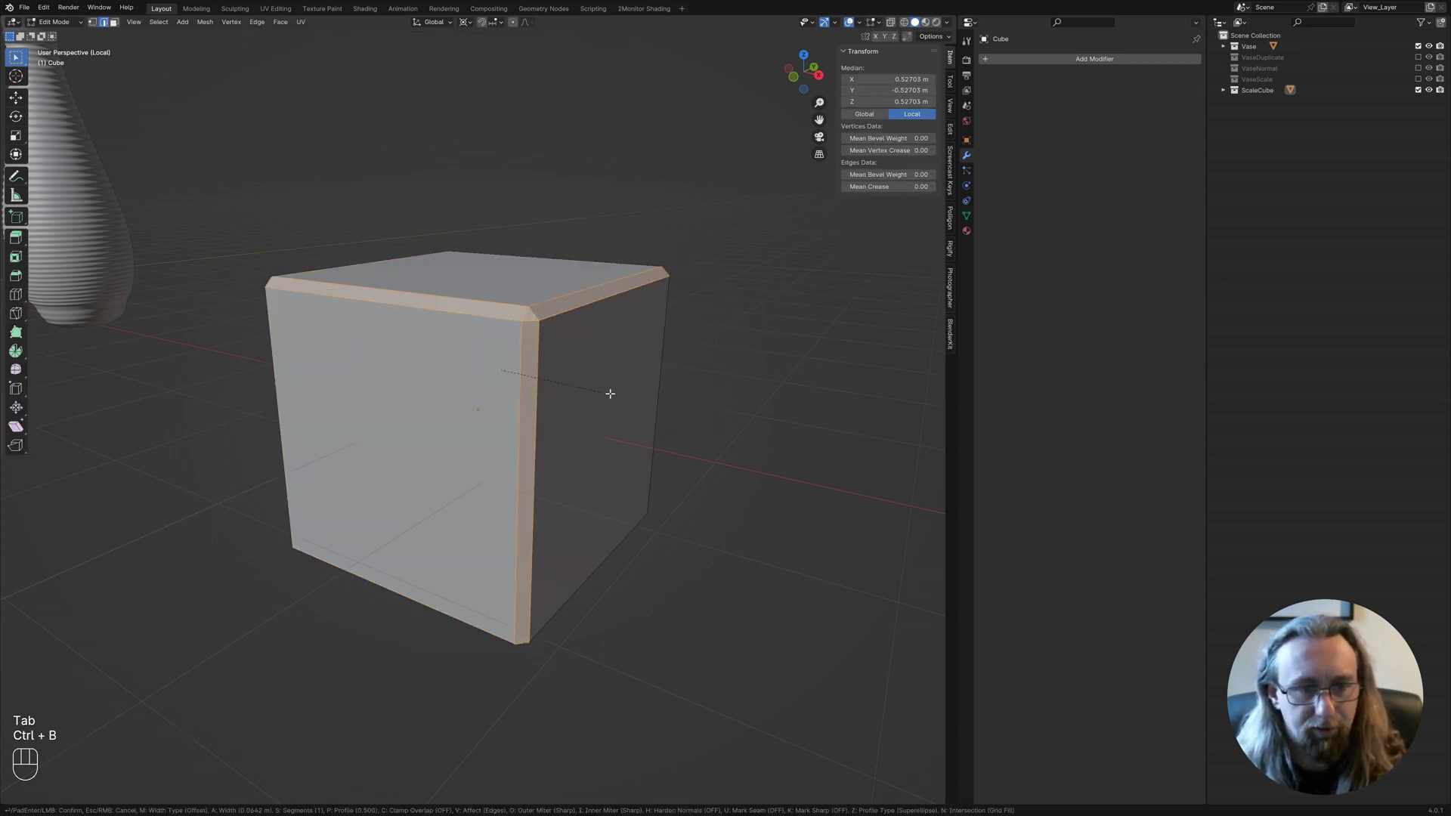
{"action": "scroll", "coordinate": [628, 408], "scroll_direction": "up", "scroll_amount": 5}
{"action": "scroll", "coordinate": [675, 421], "scroll_direction": "up", "scroll_amount": 3}
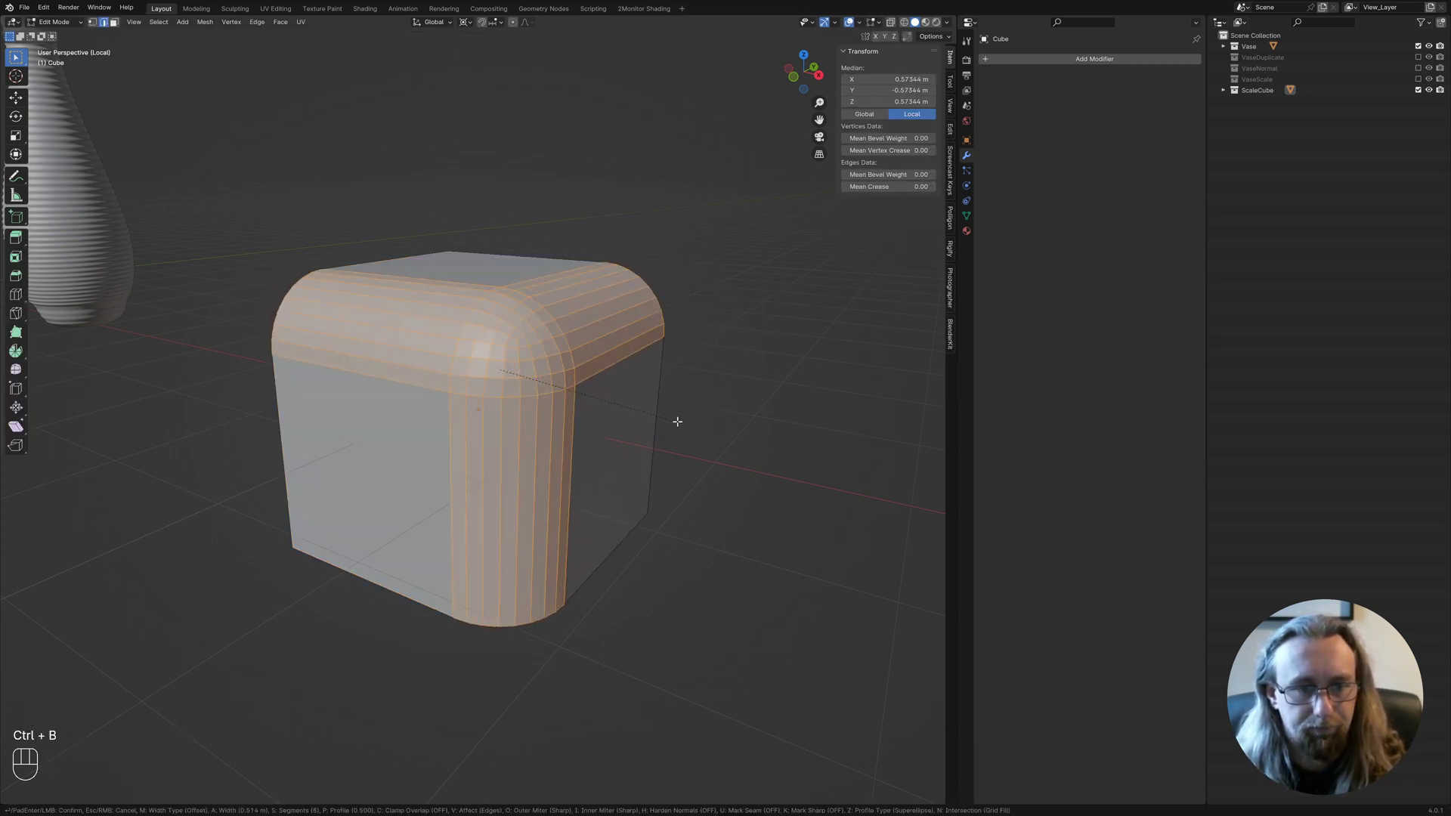
{"action": "key", "text": "alt+Tab"}
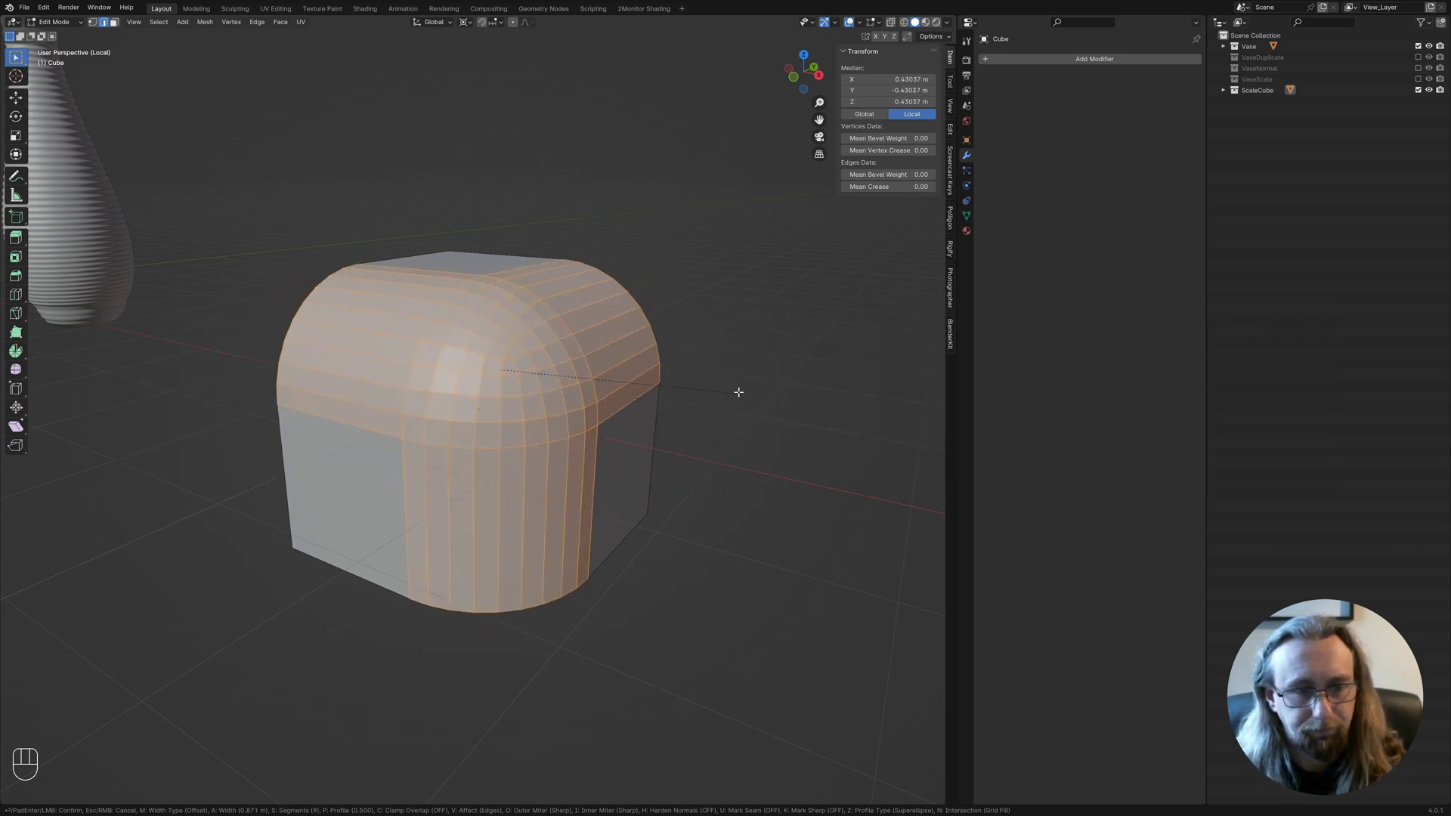
{"action": "key", "text": "Escape"}
Return to object mode and deselect the cube.
{"action": "key", "text": "Tab"}
{"action": "scroll", "coordinate": [552, 380], "scroll_direction": "down", "scroll_amount": 5}
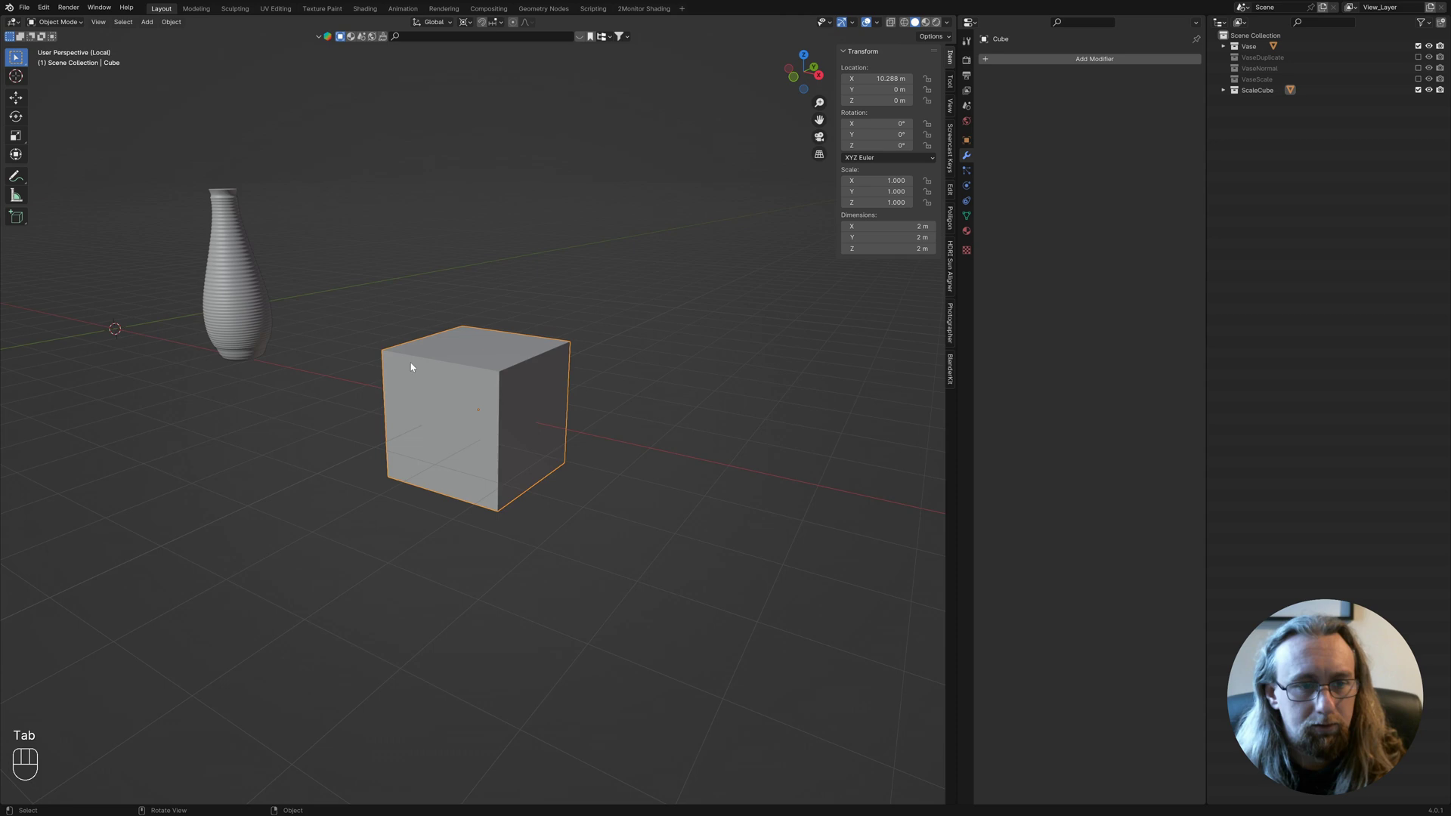
{"action": "key", "text": "alt+a"}
{"action": "middle_click_drag", "start_coordinate": [552, 381], "coordinate": [602, 428]}
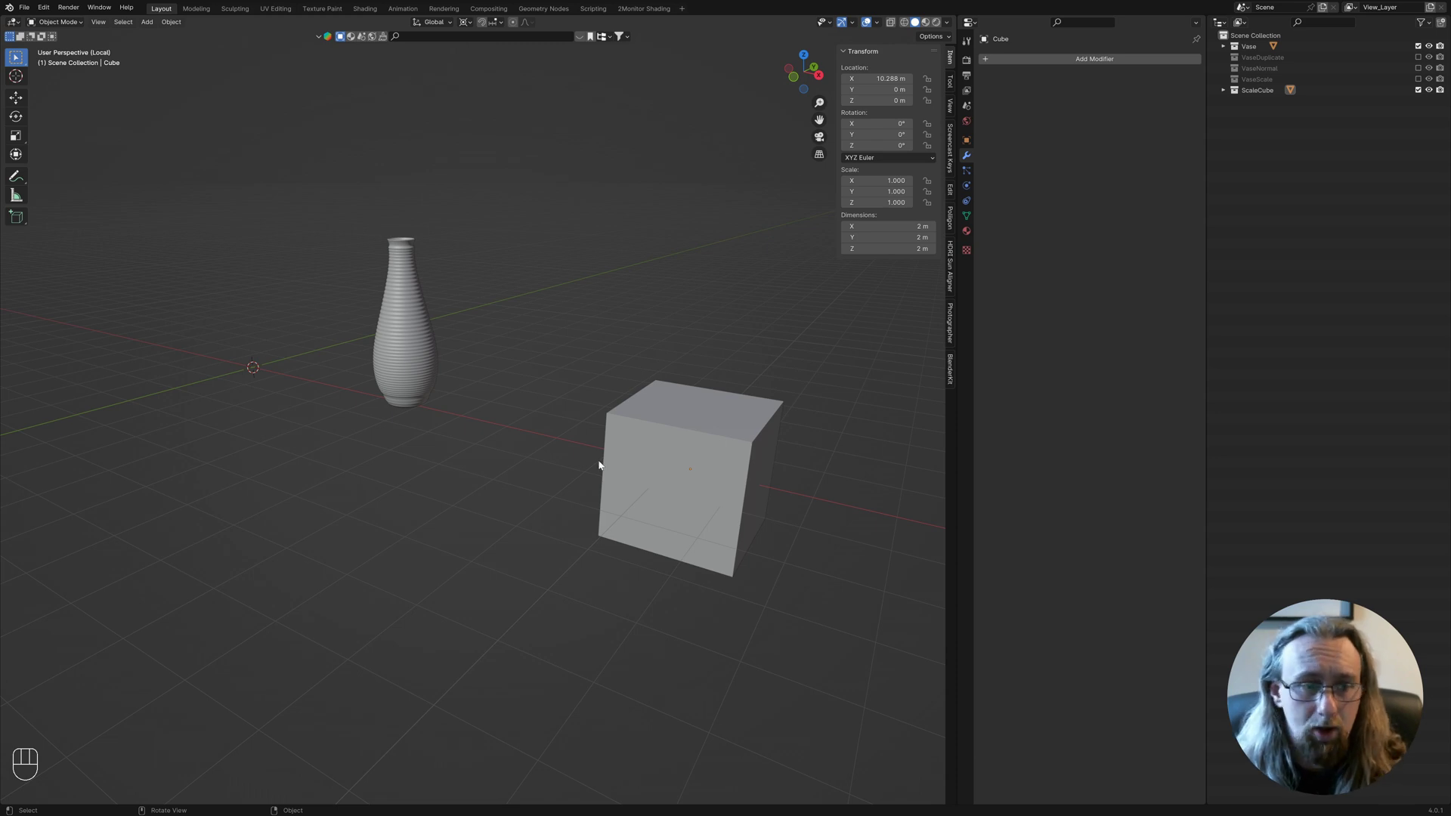
Examine the By Distance merge option in the cube's edit mode, then return to object mode with nothing selected.
{"action": "key", "text": "m"}
{"action": "key", "text": "Tab"}
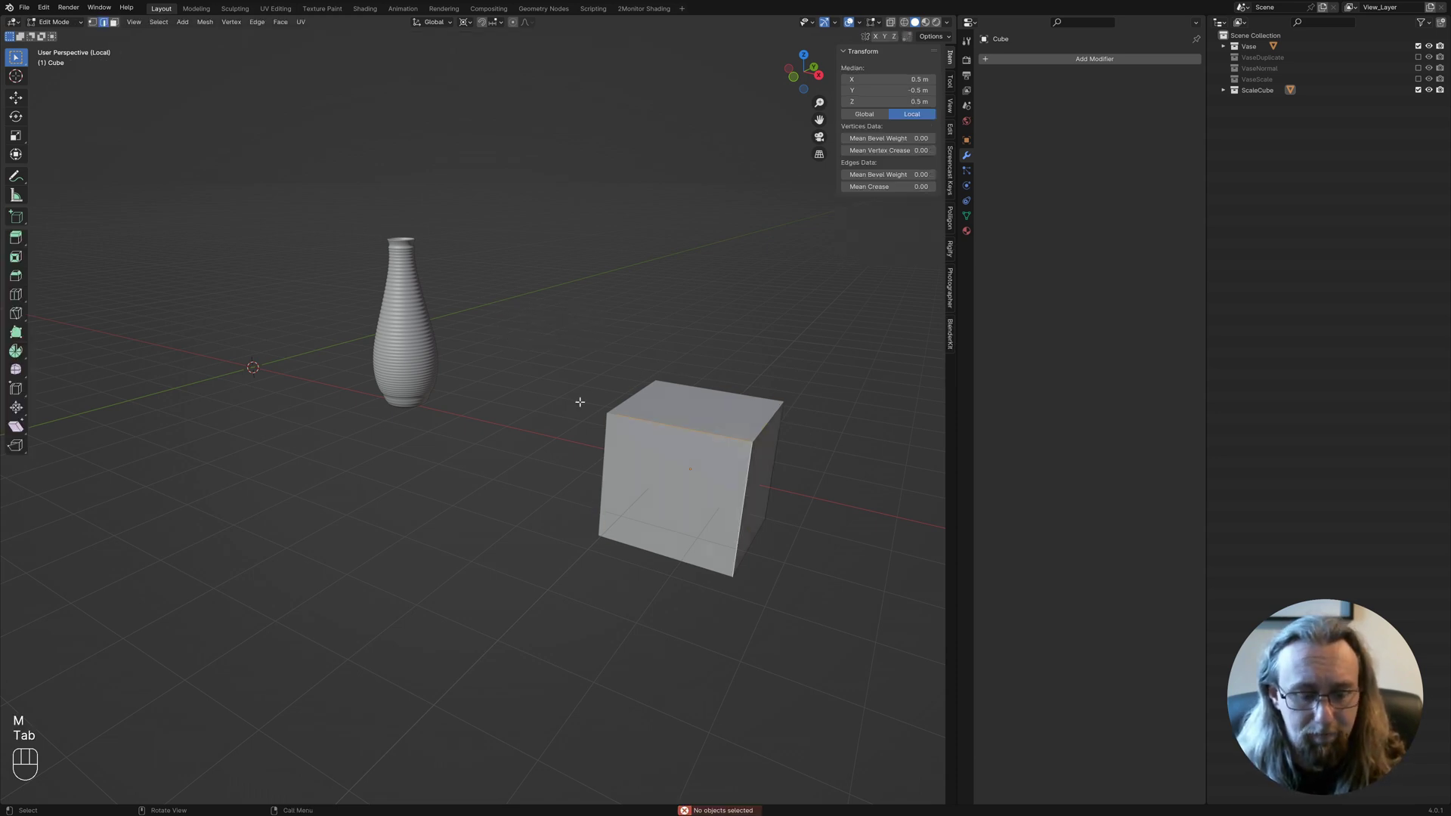
{"action": "key", "text": "m"}
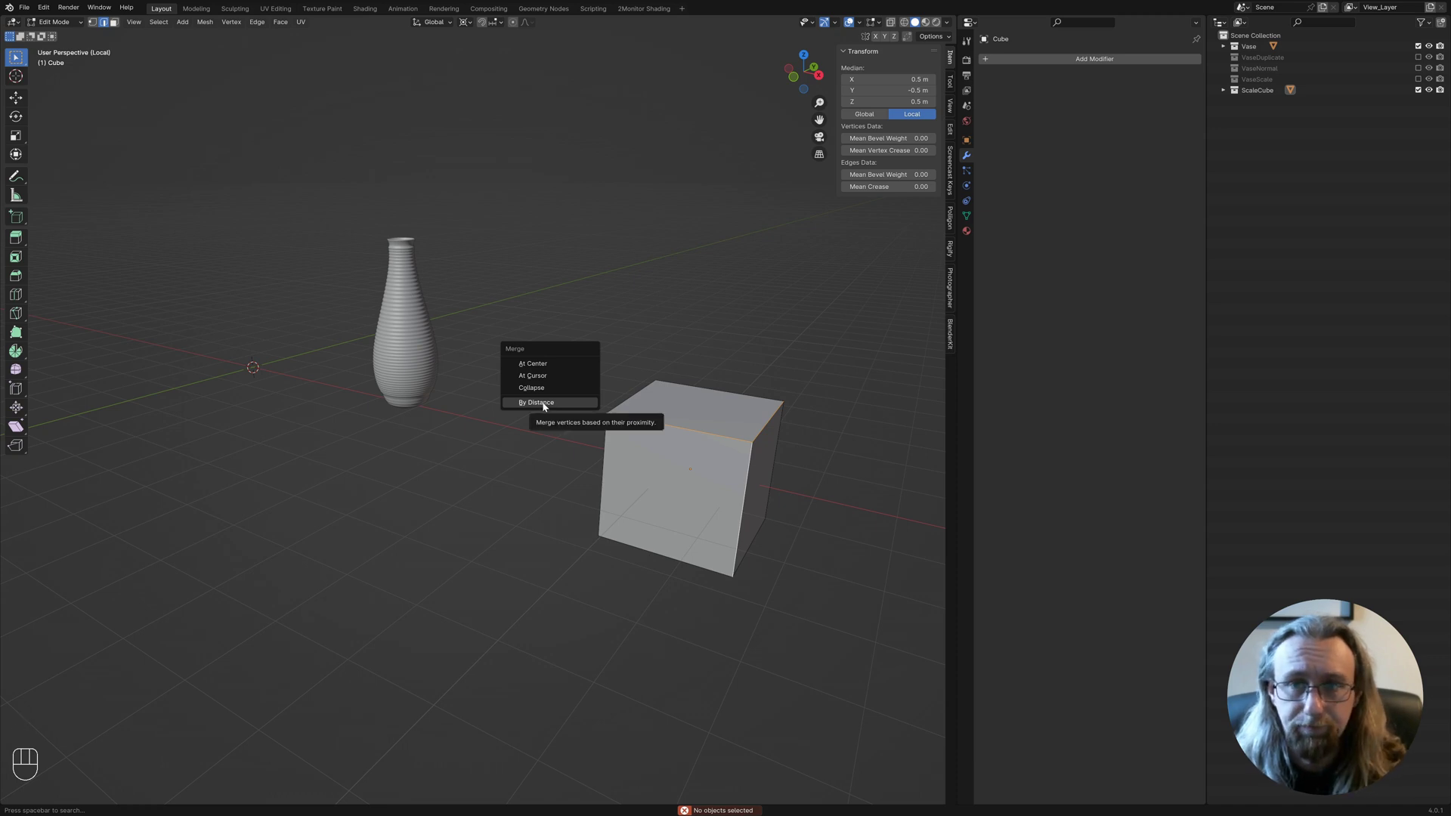
{"action": "key", "text": "Tab"}
{"action": "key", "text": "alt+a"}
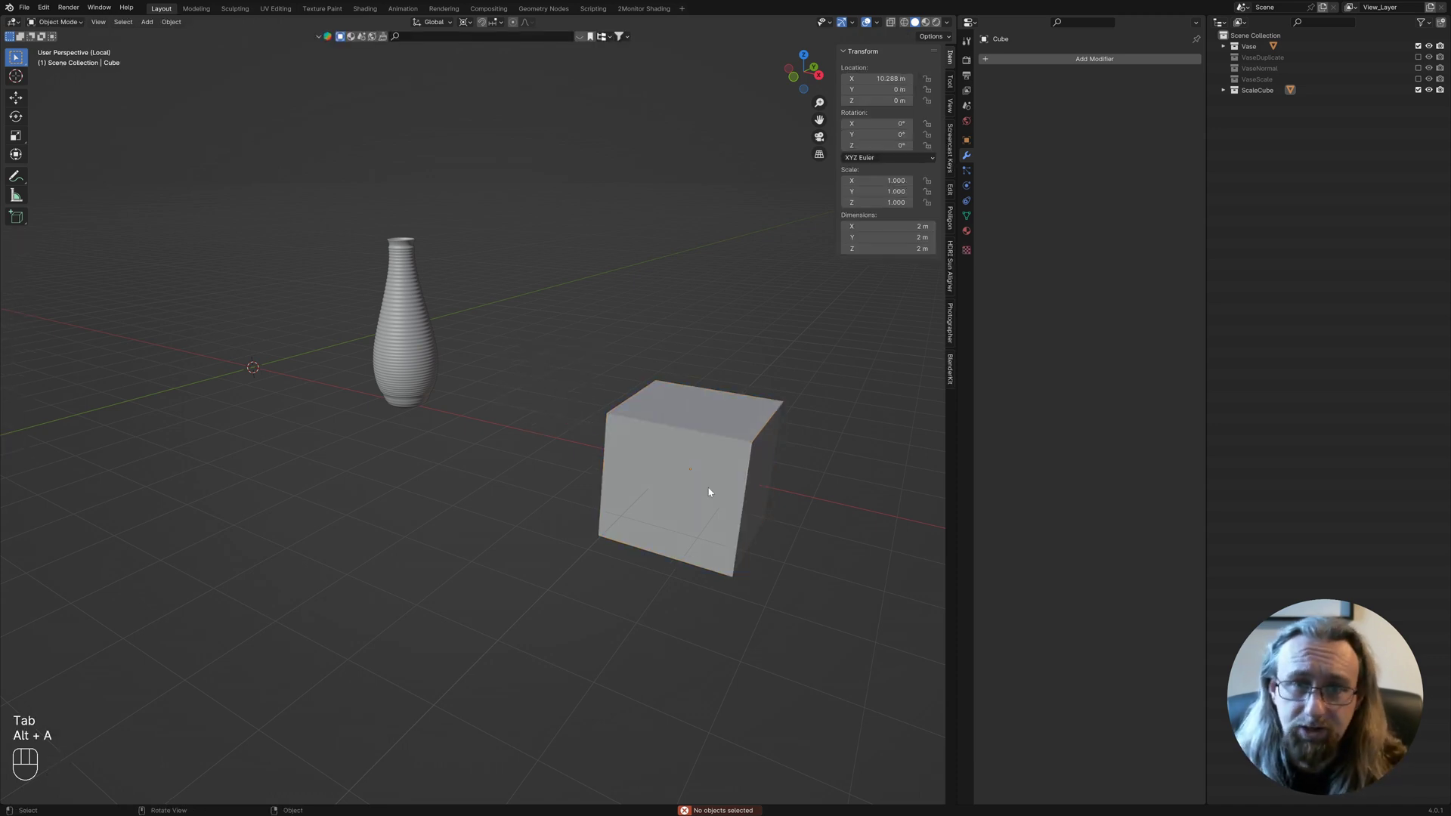